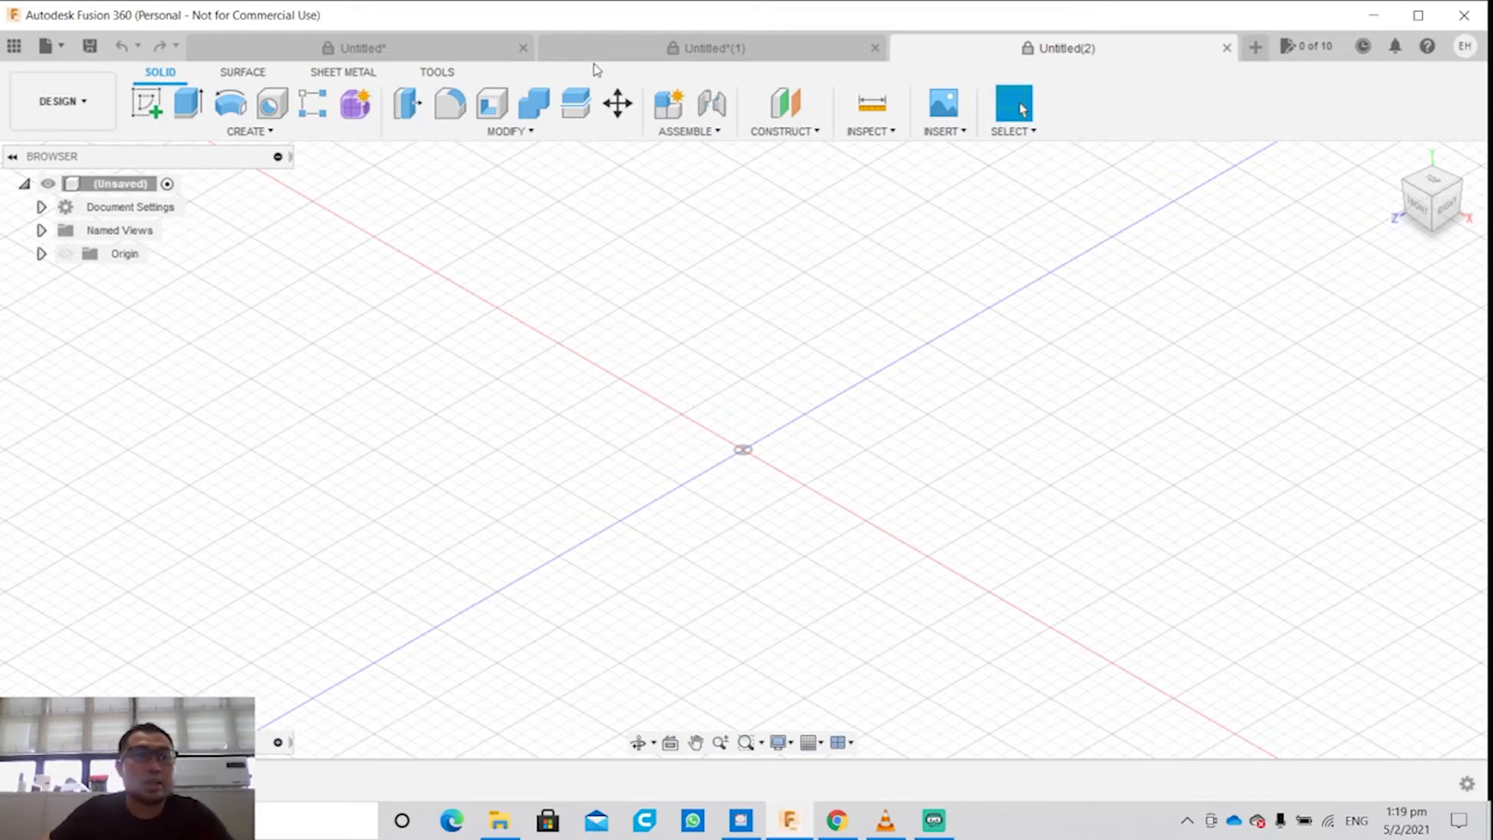
left_click(212, 132)
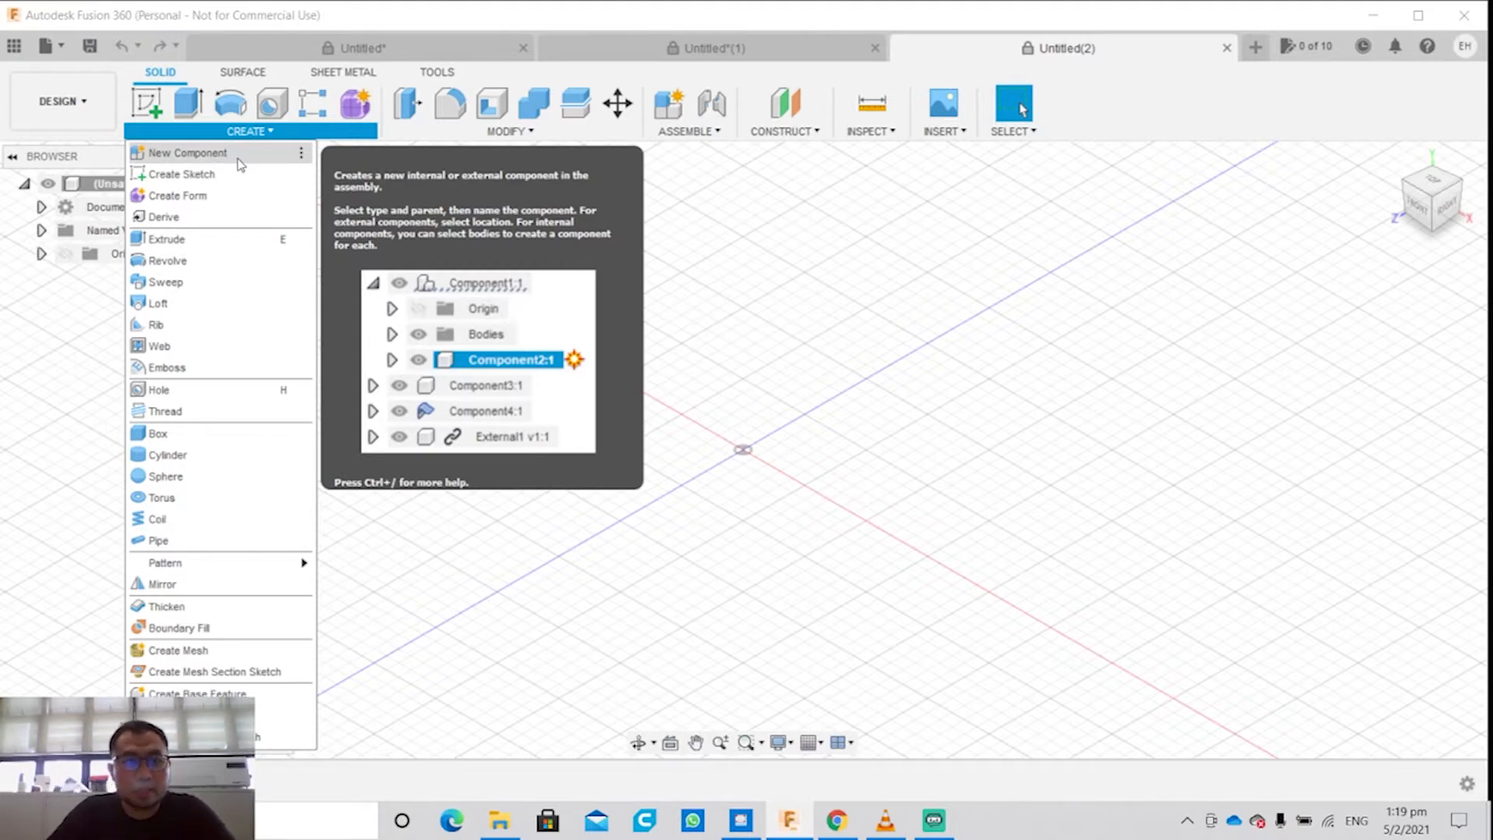
left_click(189, 153)
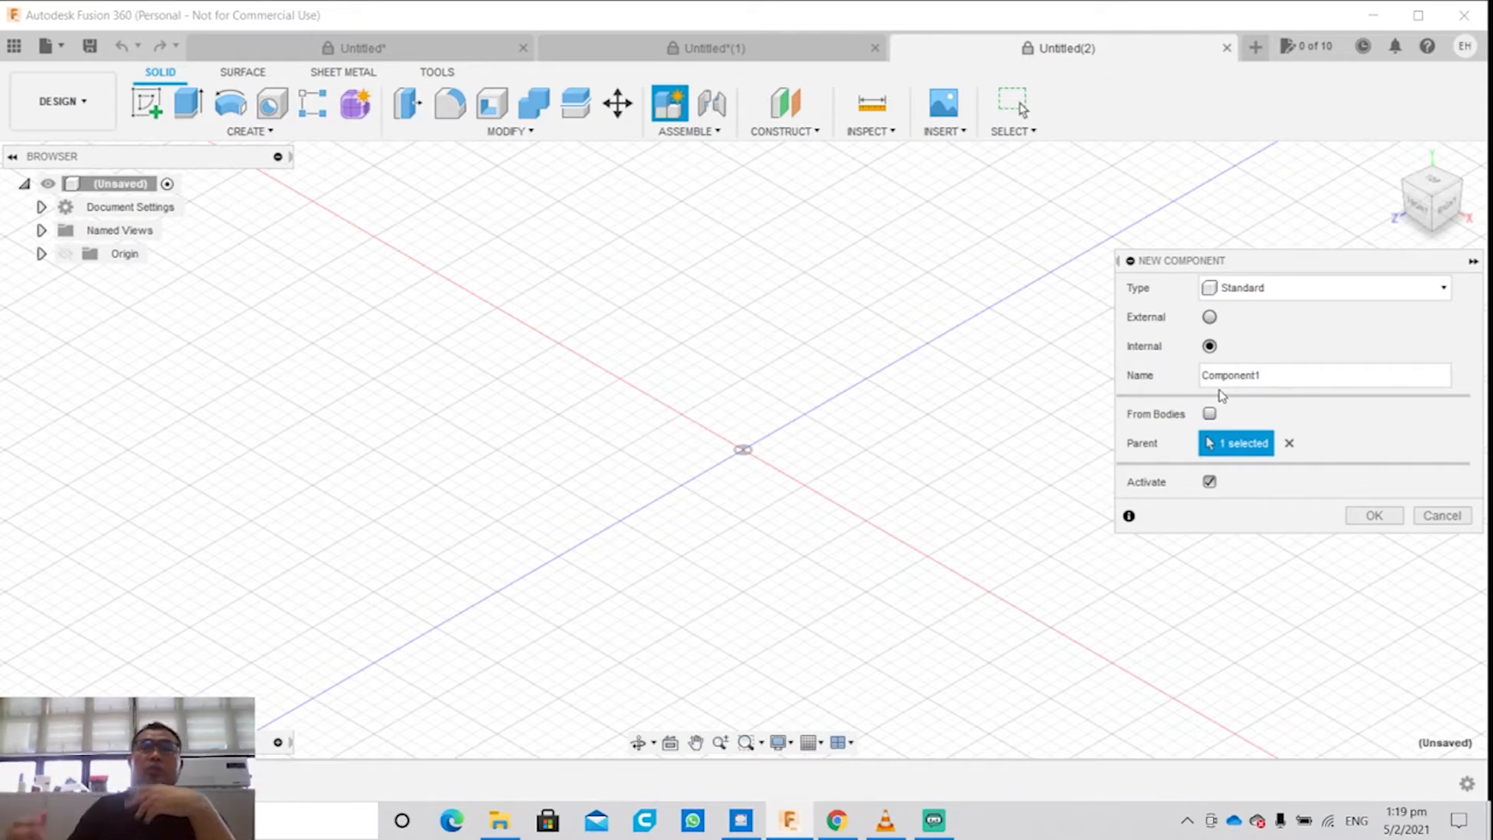
left_click(1439, 517)
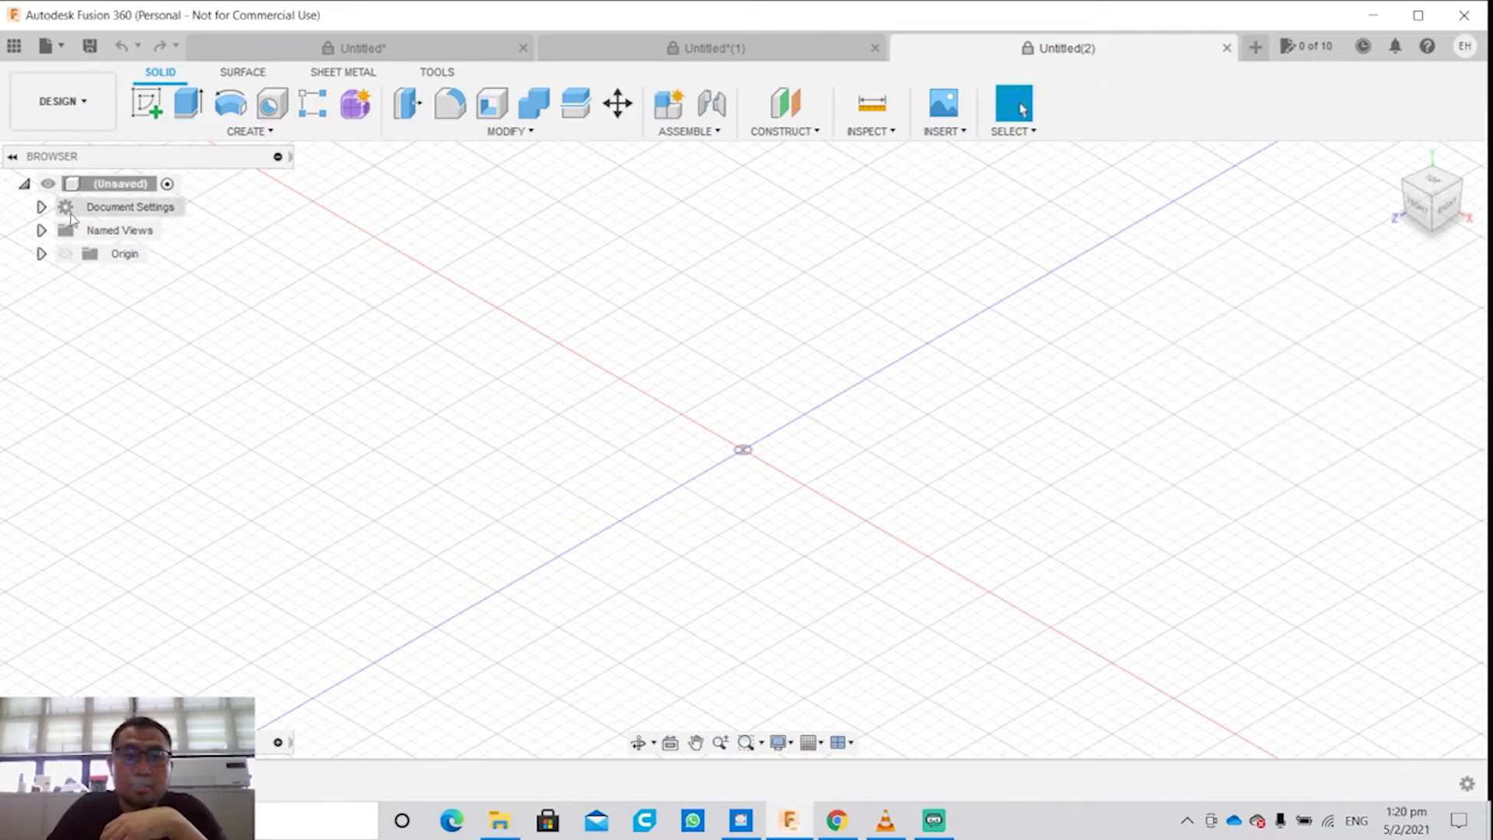
Step: Create a new sketch on the horizontal origin plane
left_click(145, 104)
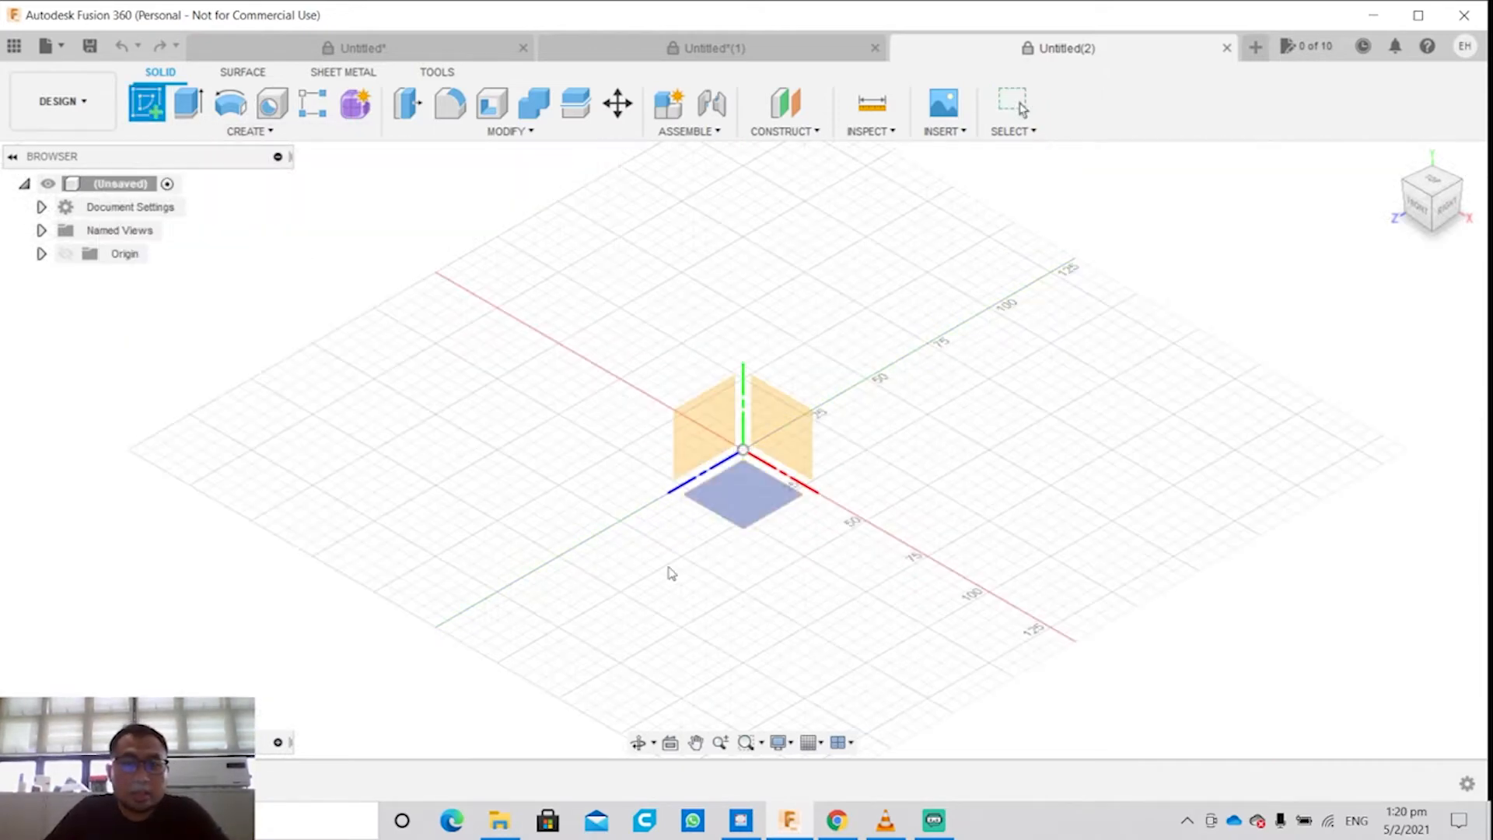
left_click(249, 131)
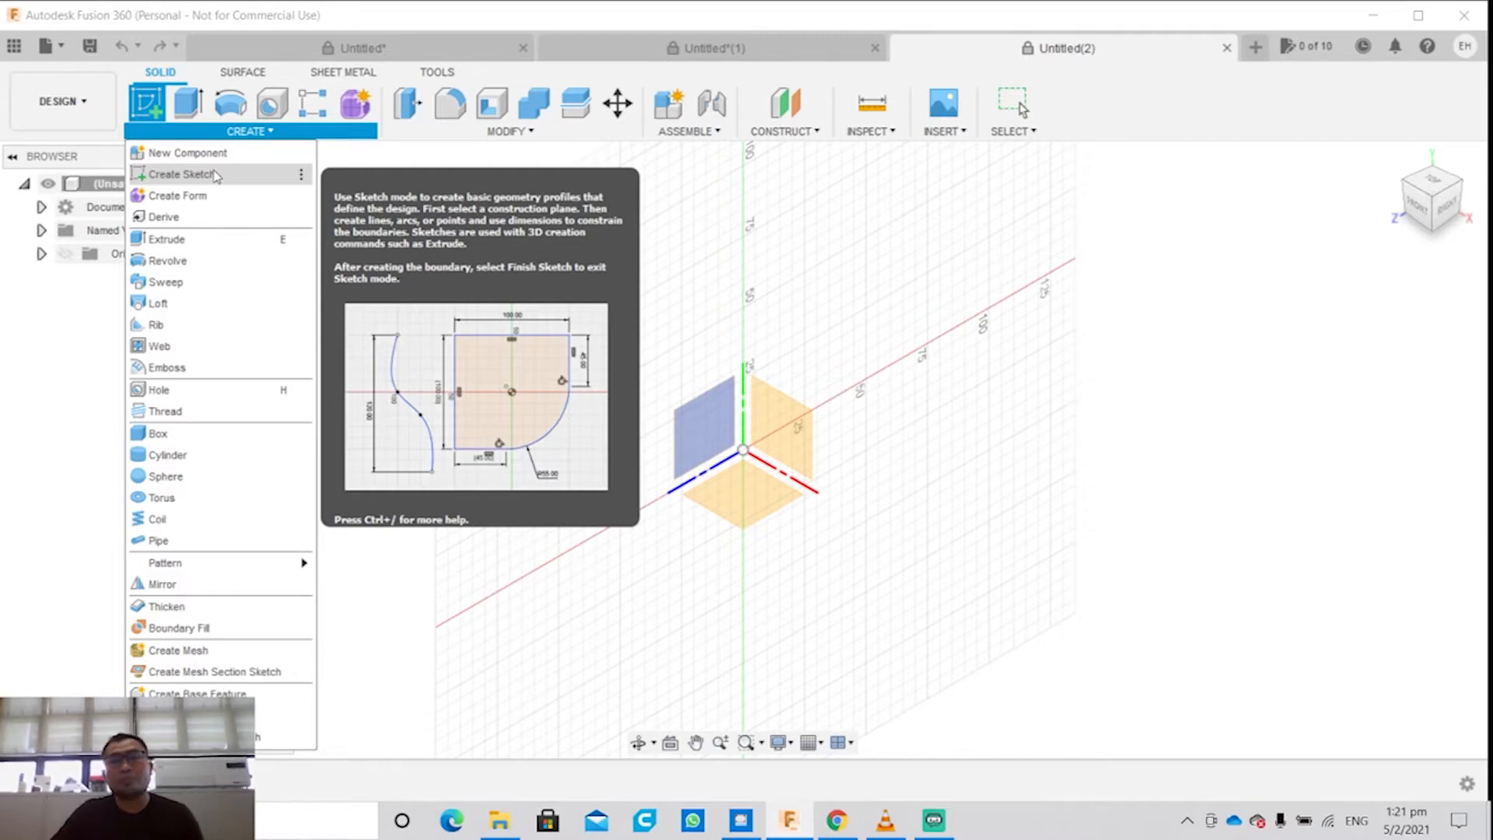
left_click(215, 174)
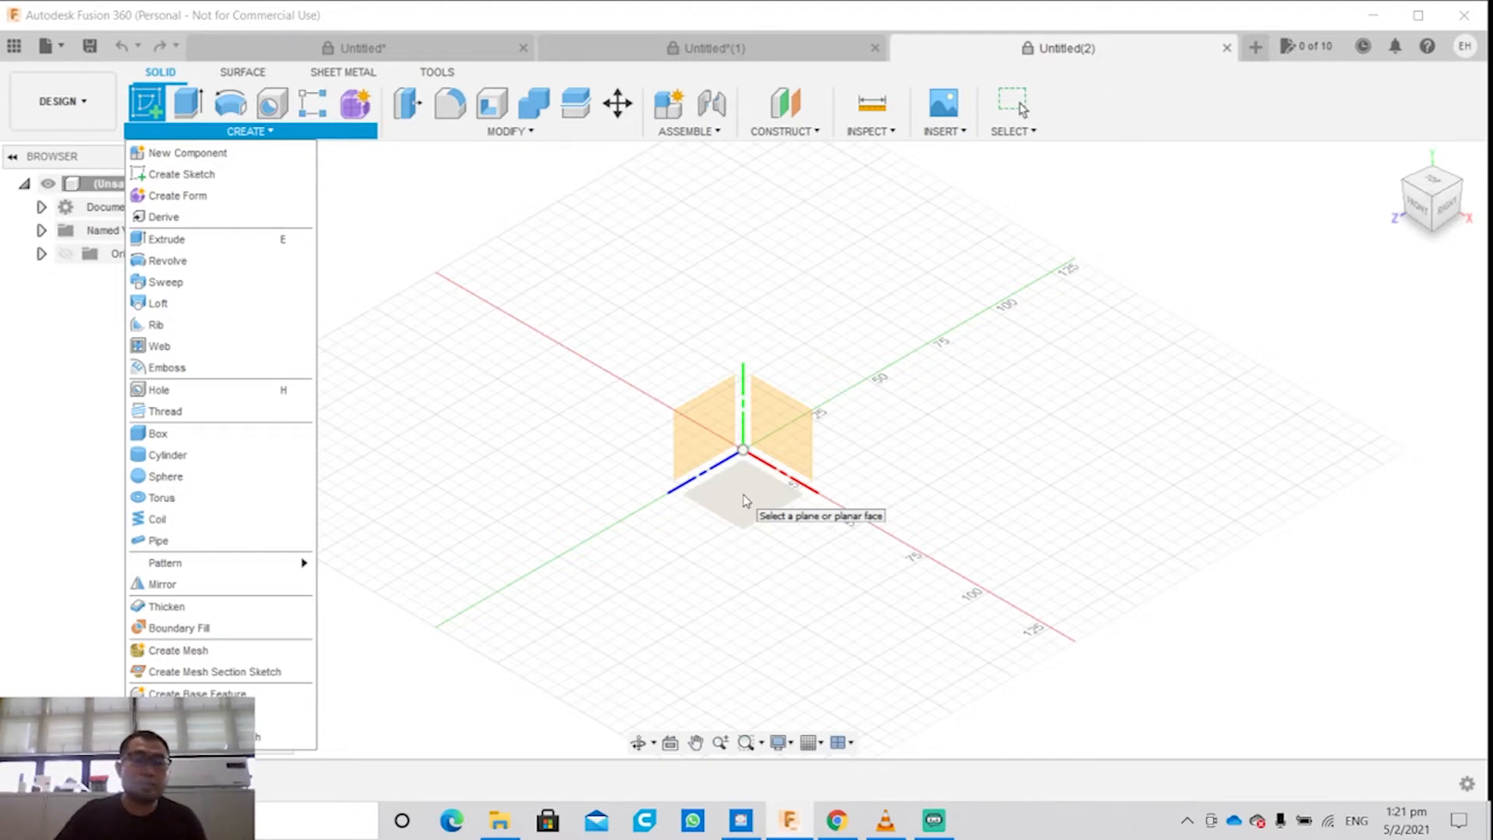
left_click(745, 499)
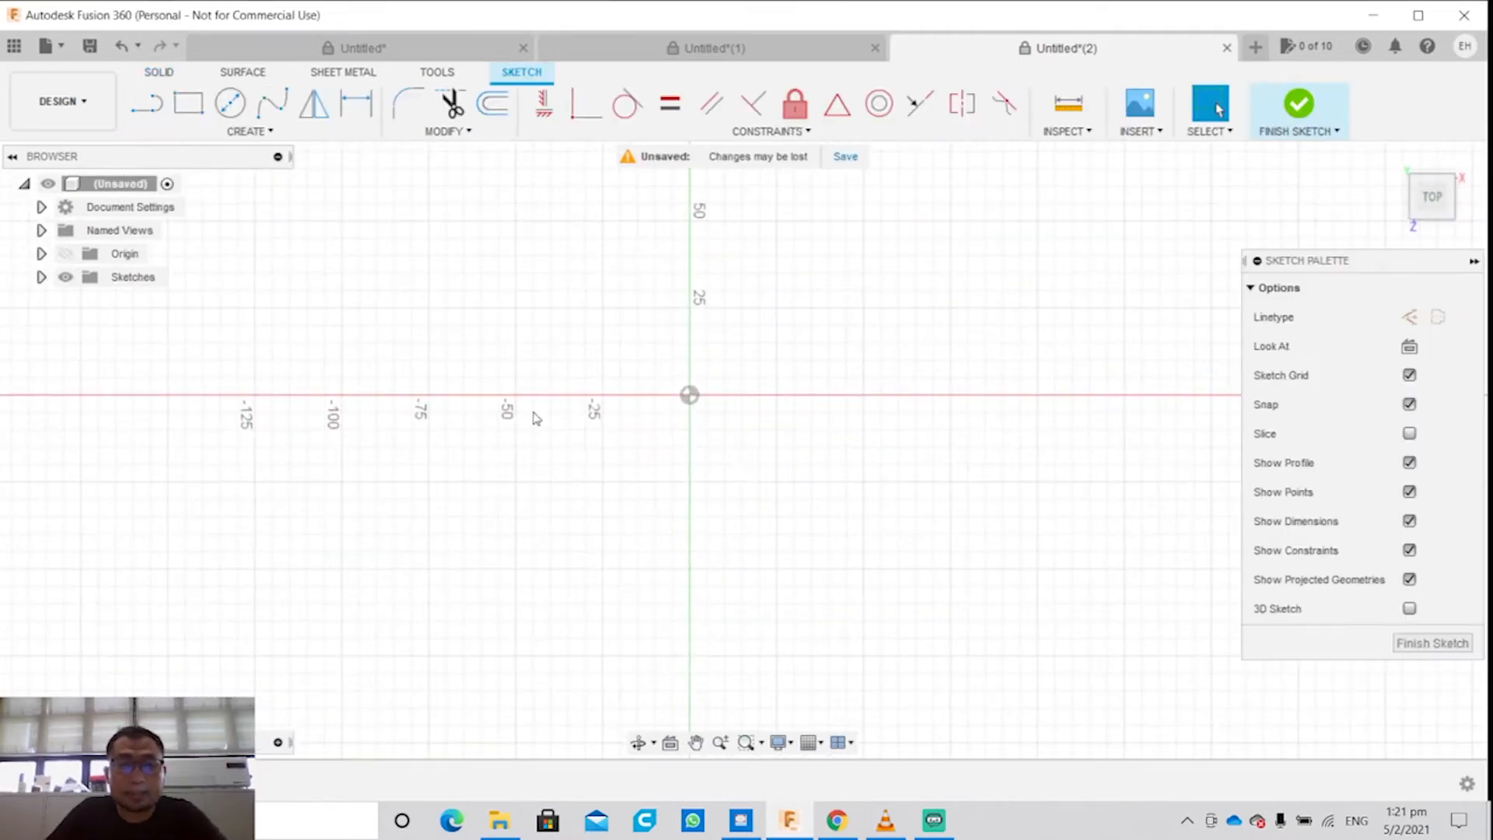
Step: Try to draw a 150 mm line at 30 degrees, starting on the red axis just right of the origin
left_click(227, 133)
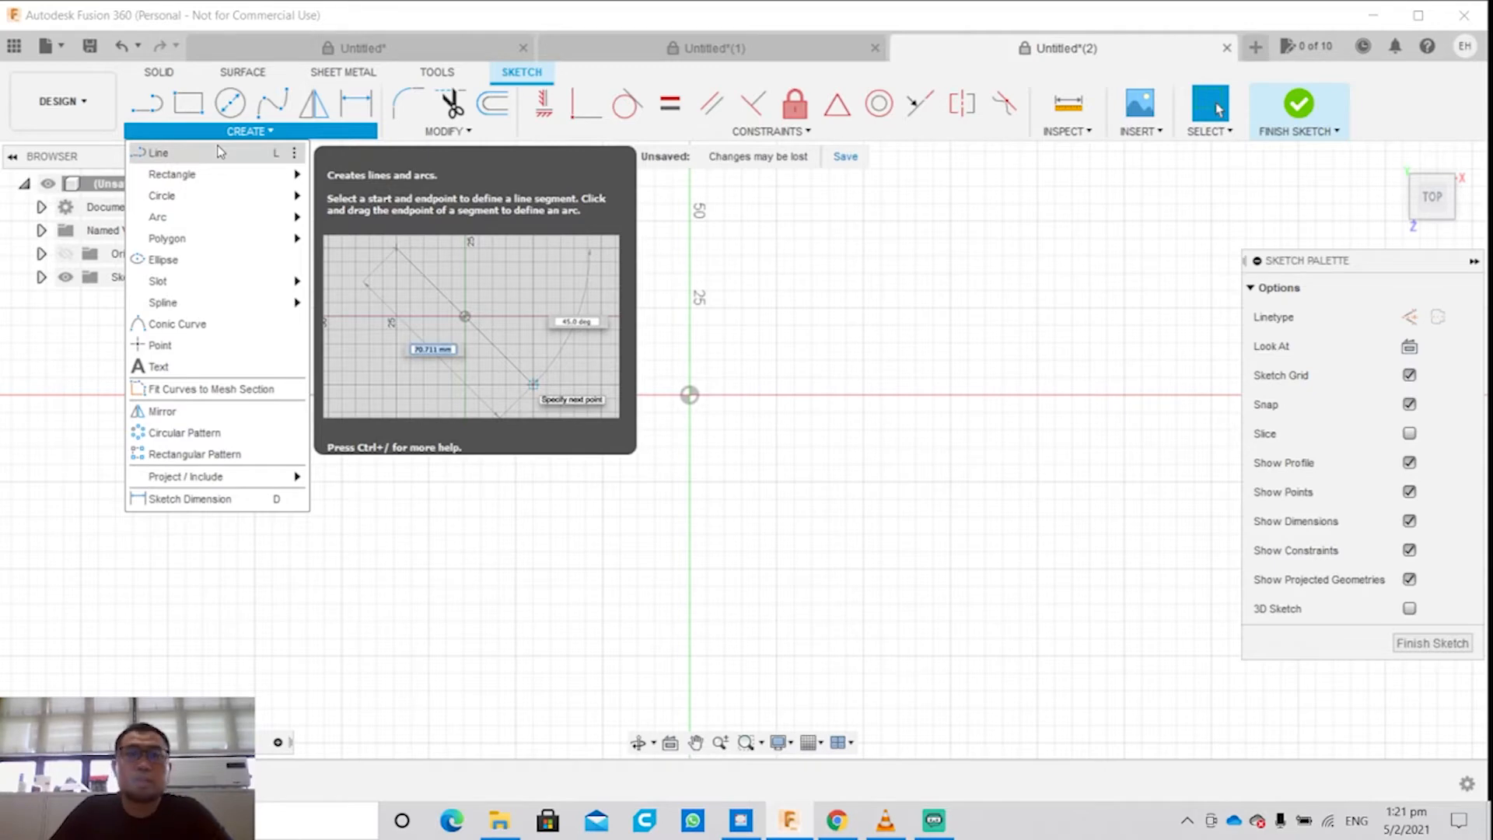
left_click(220, 151)
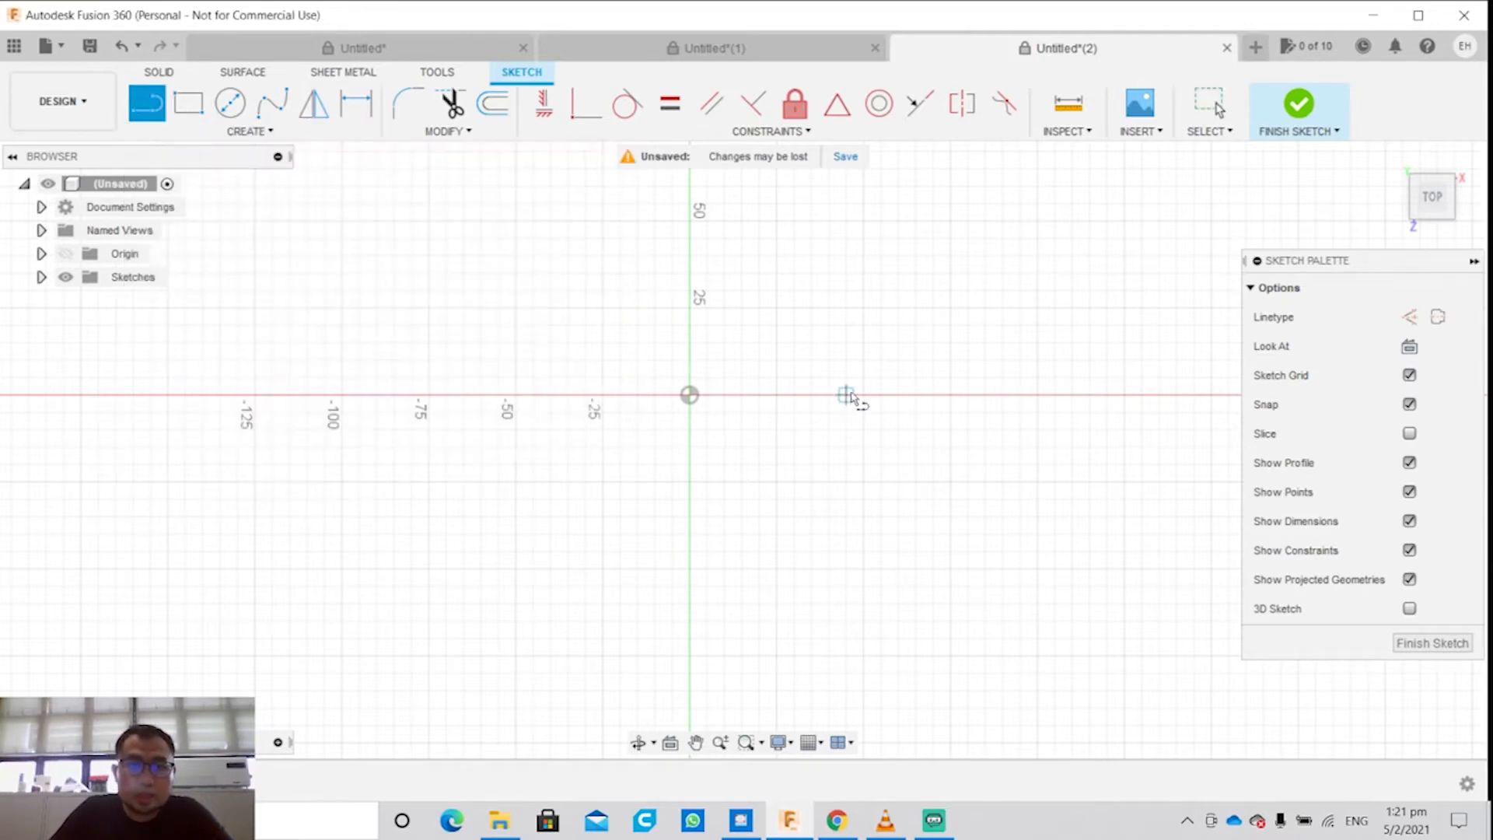
left_click(776, 395)
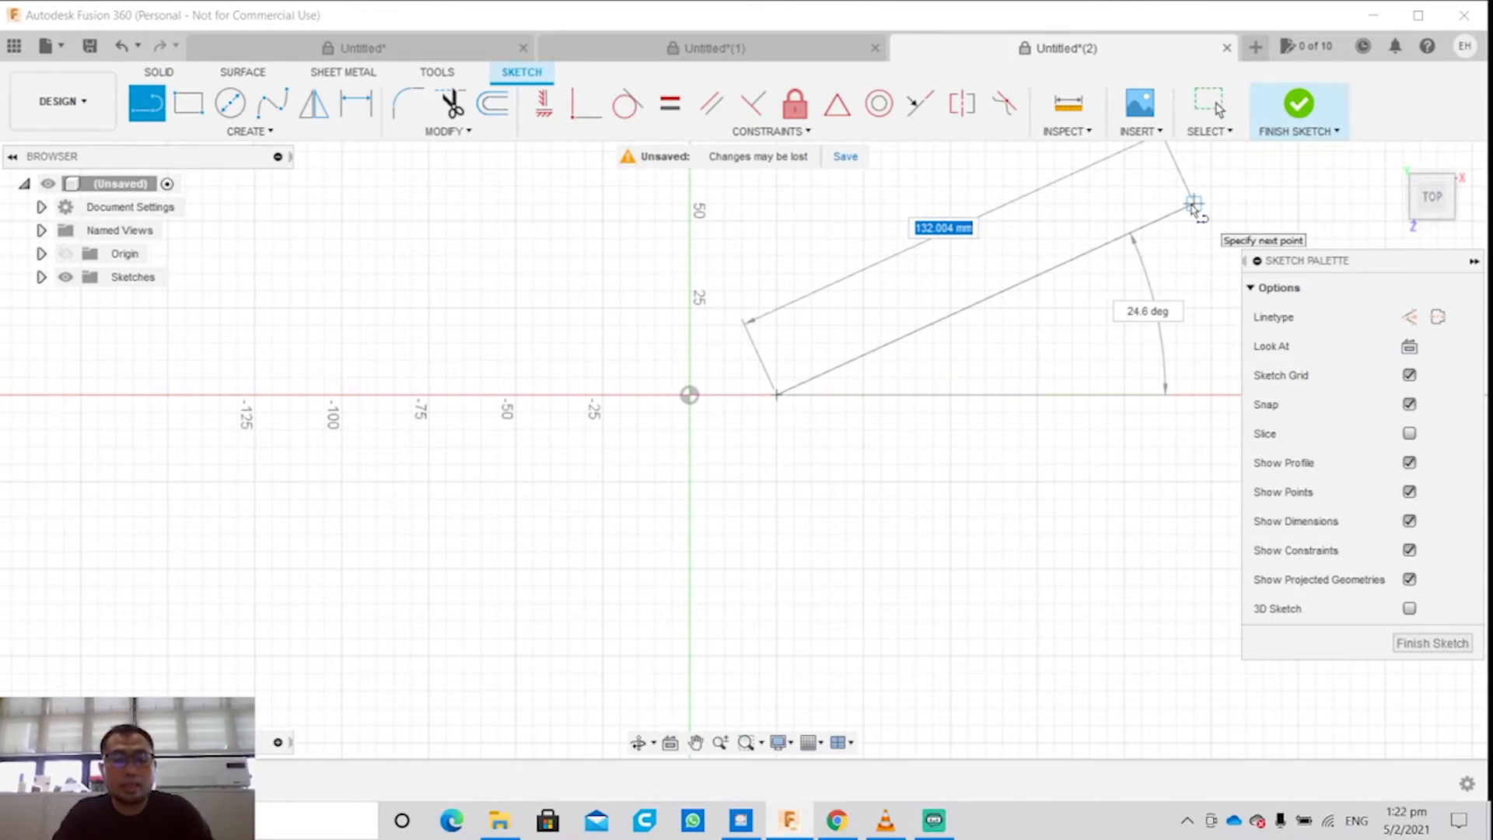
type("150")
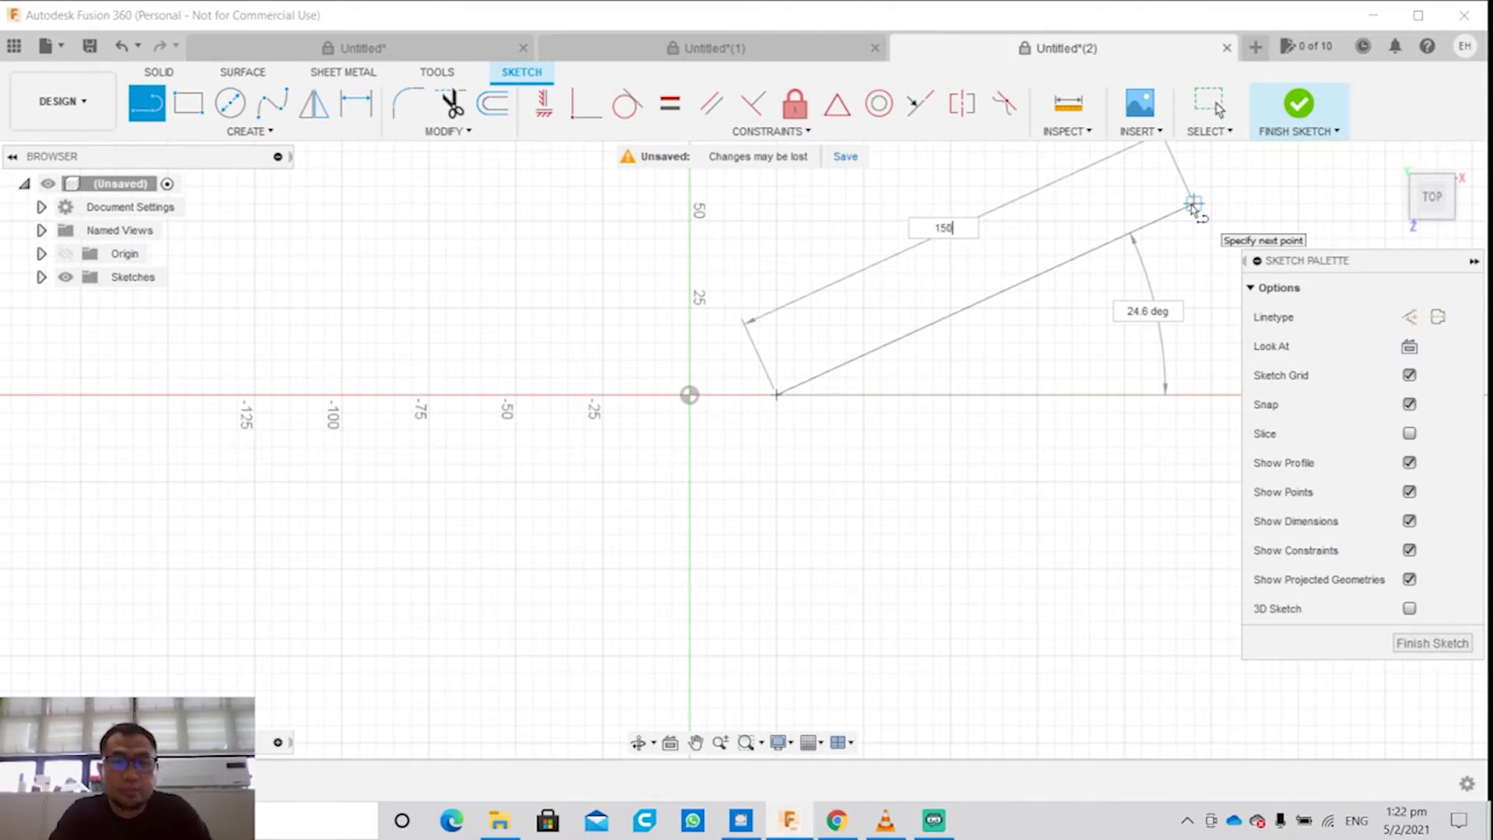
key("Tab")
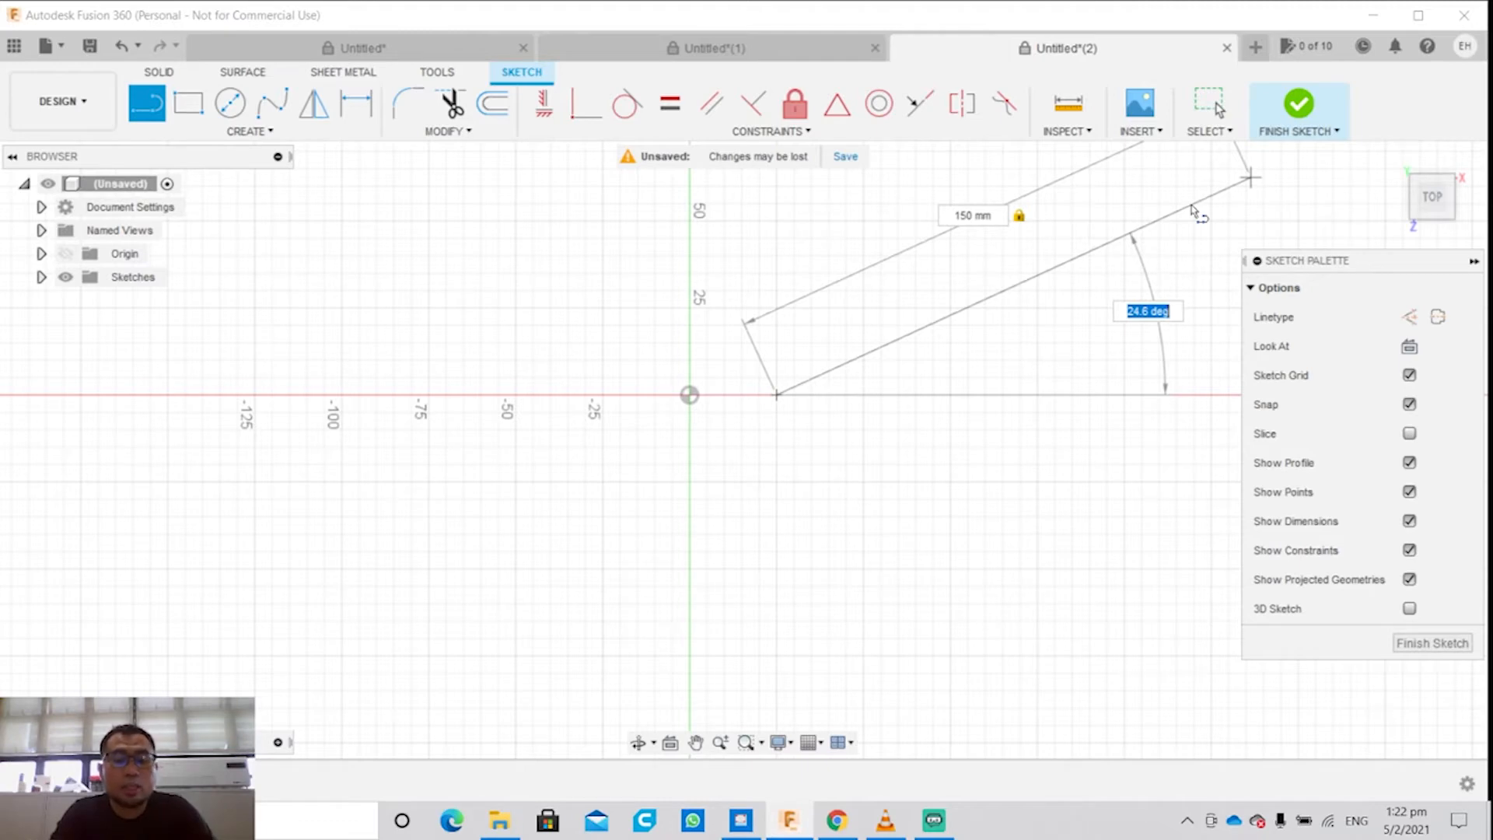
type("30")
key("Return")
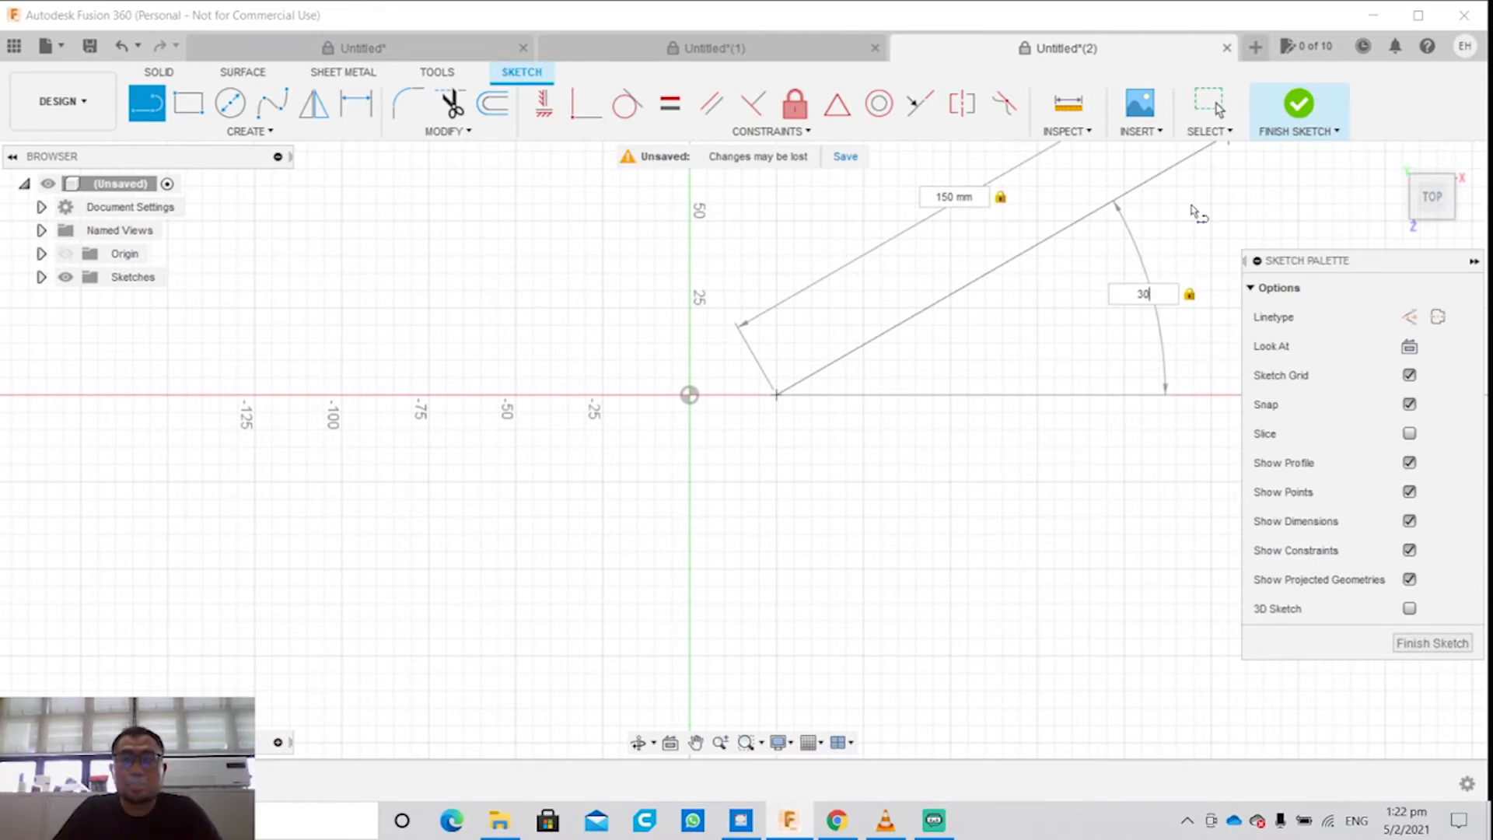
key("Escape")
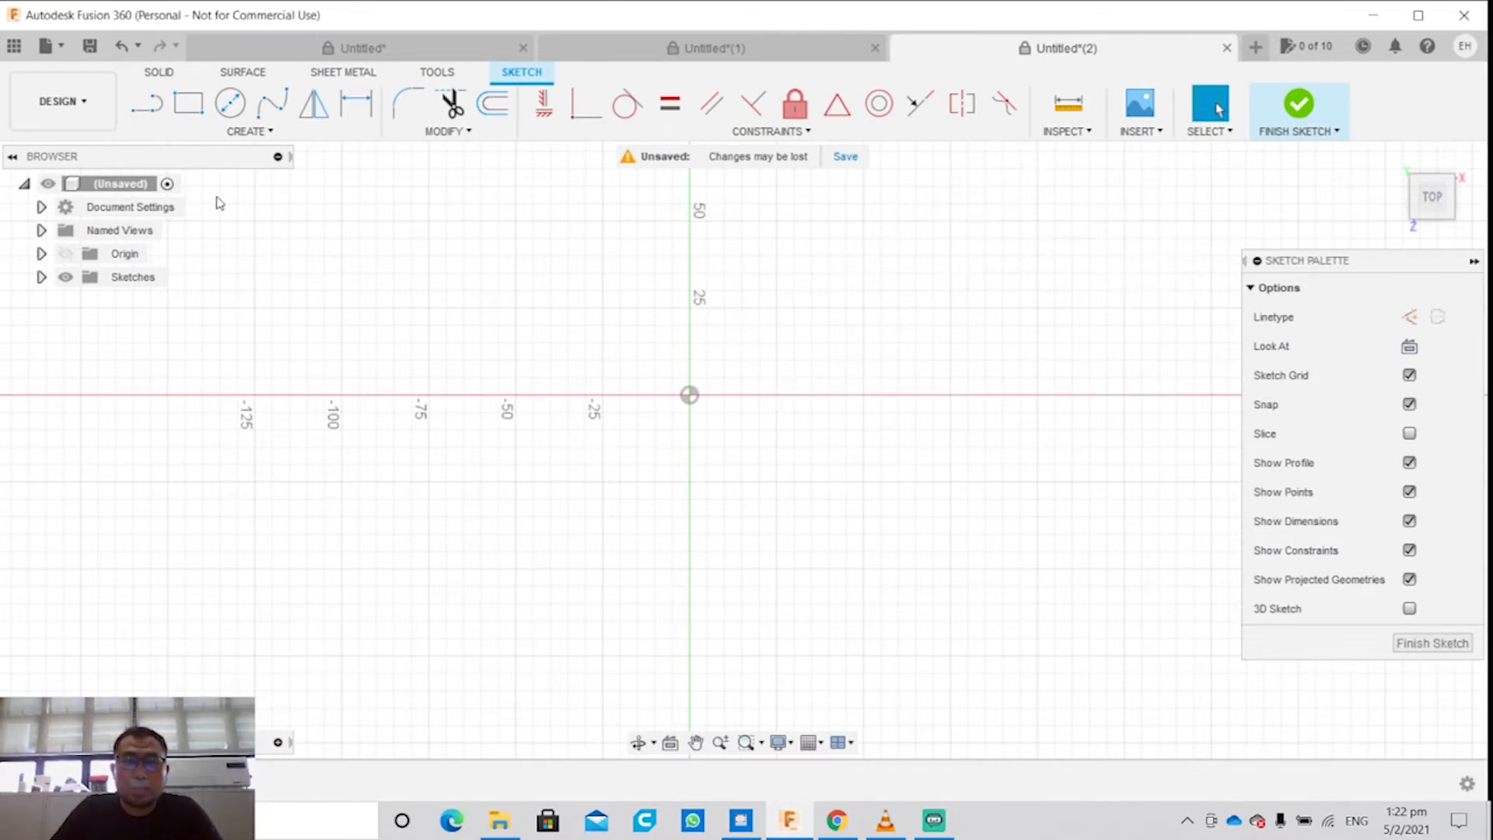
key("l")
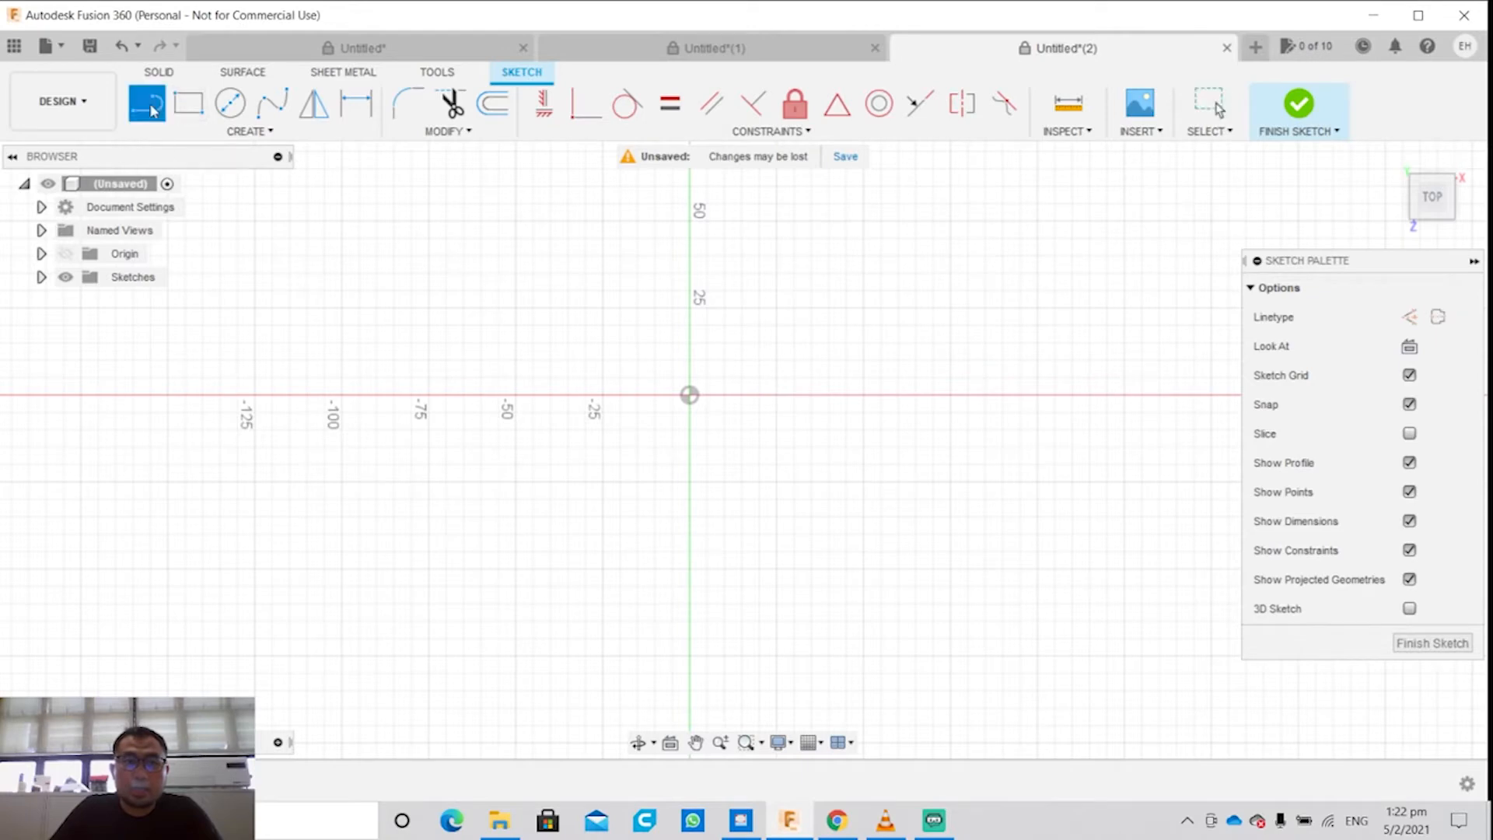
left_click(751, 395)
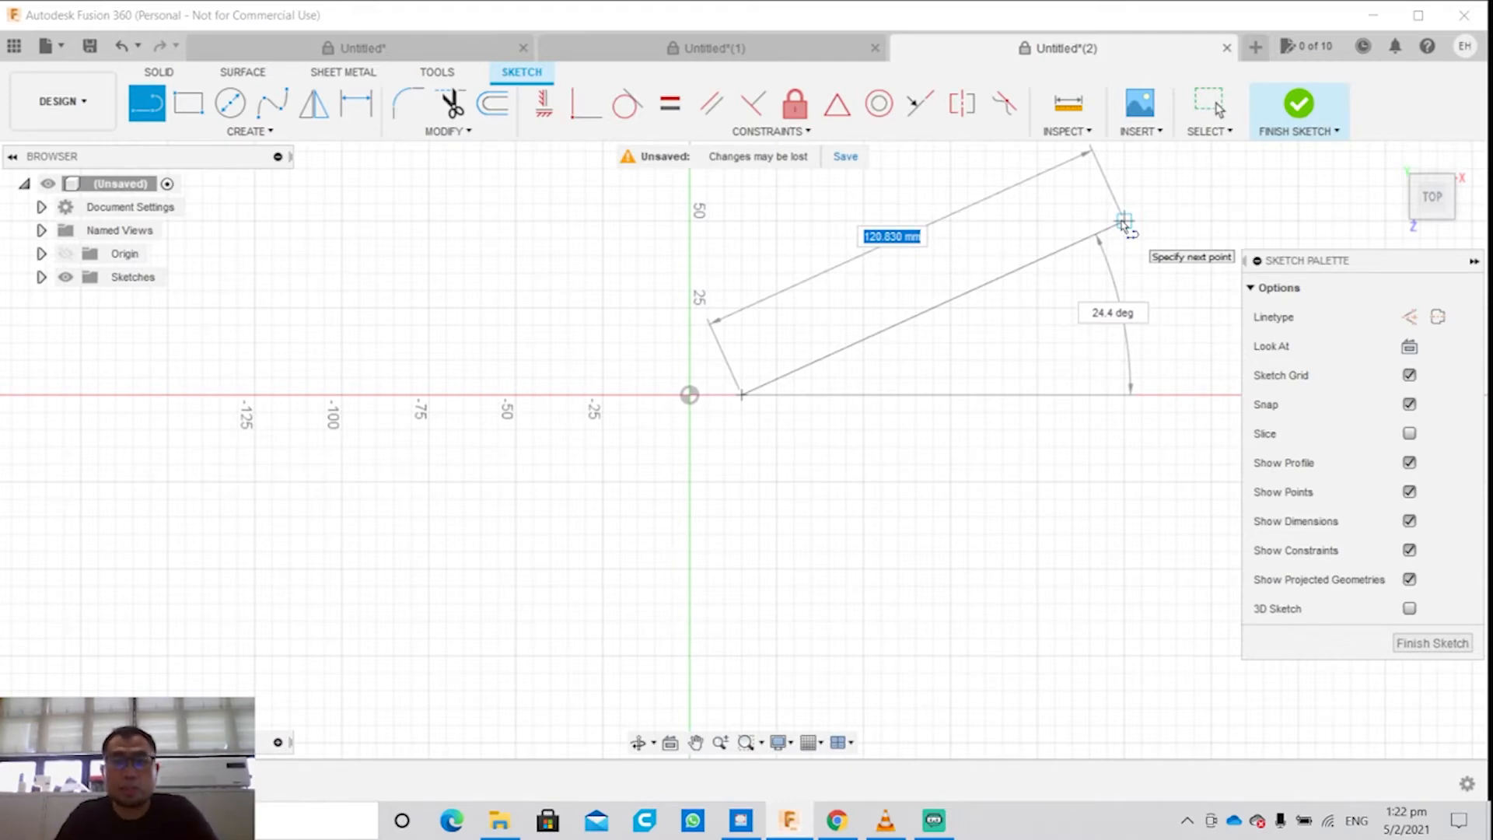
Step: Draw a two-point rectangle about 103 mm wide and 47.5 mm high just above the red axis, crossing the green axis
left_click(282, 132)
mouse_move(236, 181)
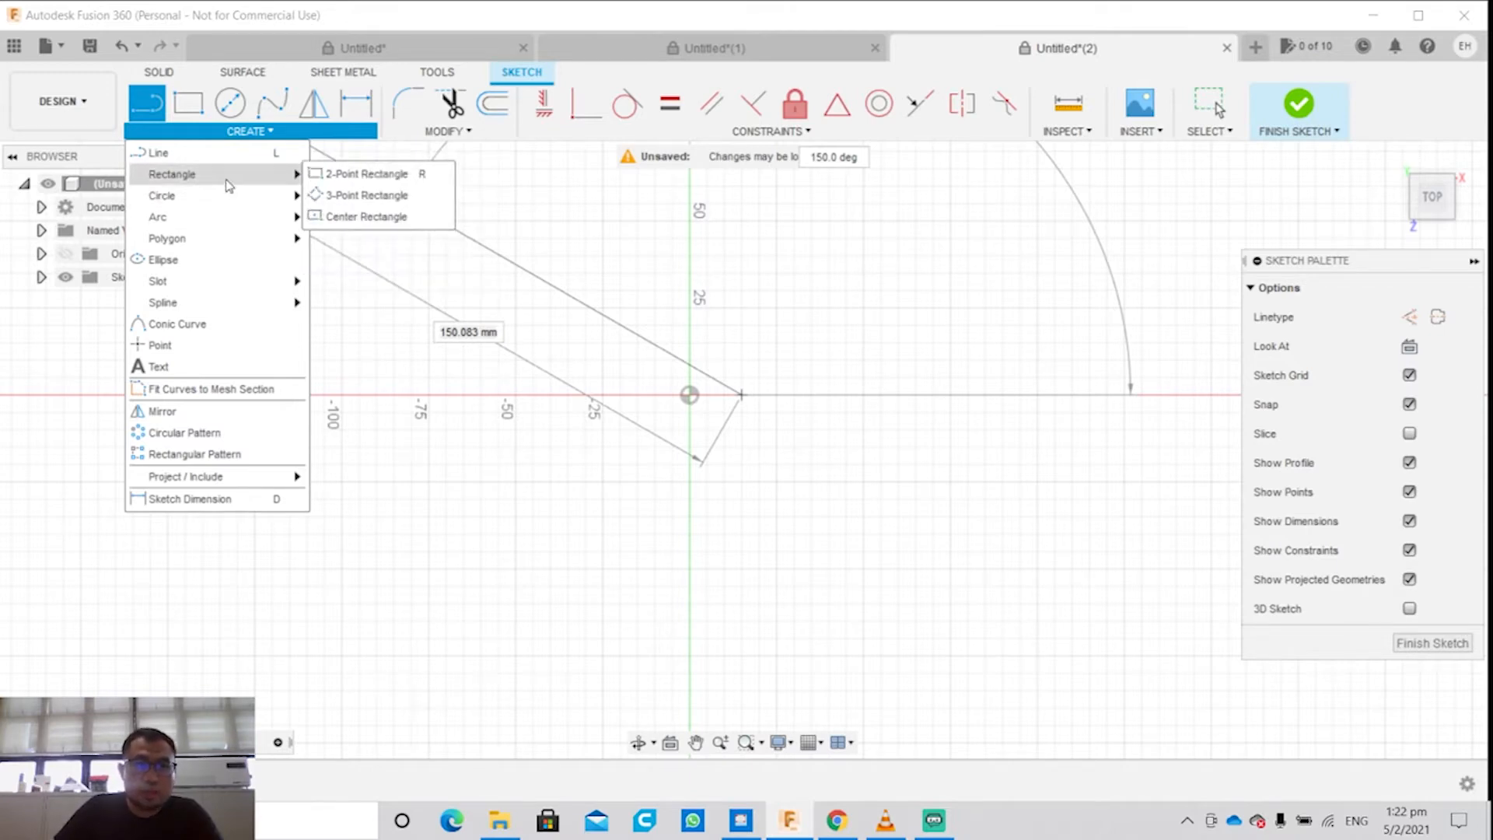
left_click(365, 173)
left_click(557, 212)
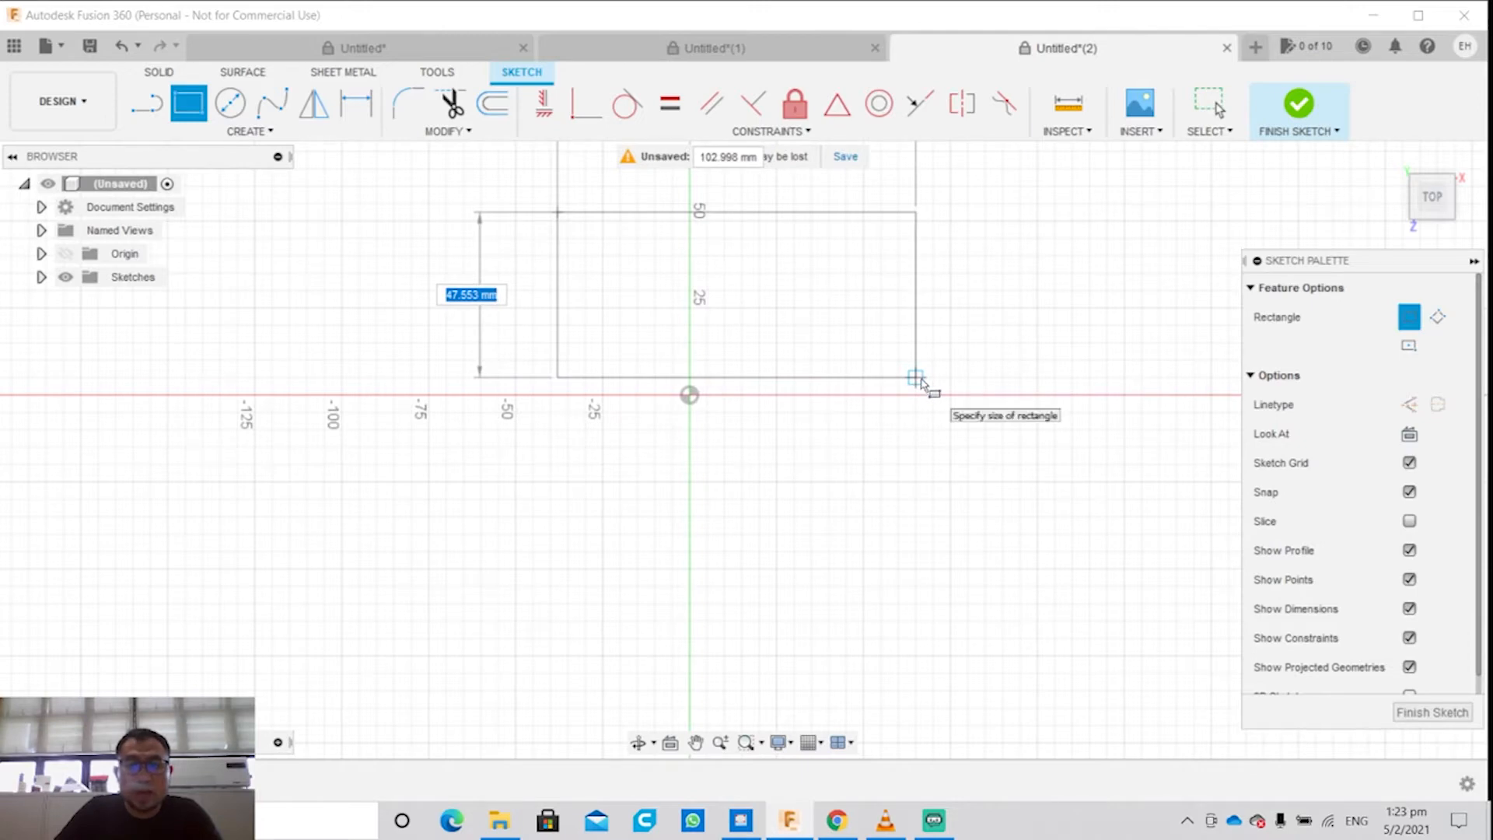
left_click(917, 379)
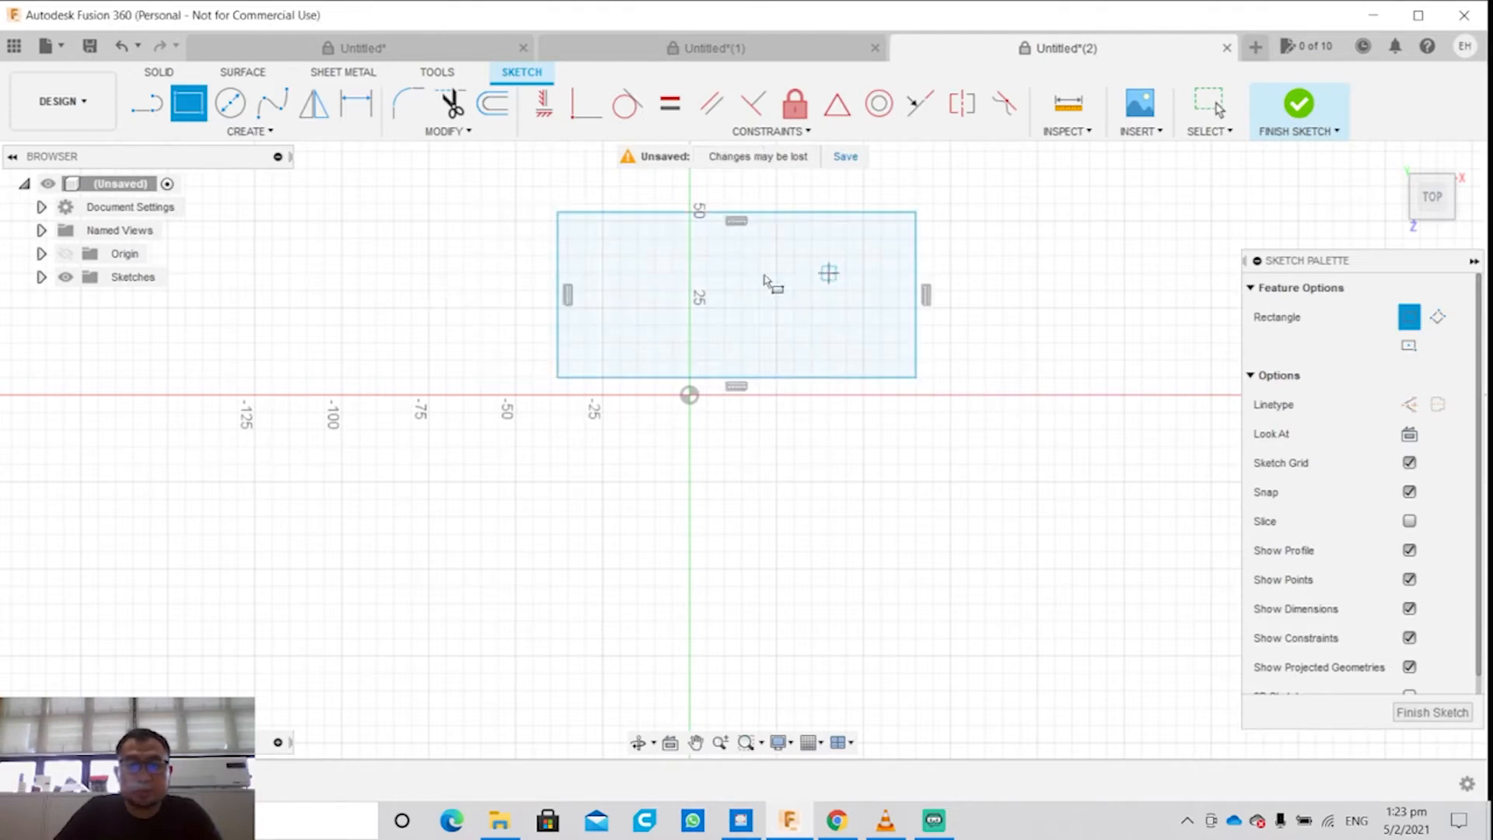
Step: Try to place a sketch text frame inside the rectangle
left_click(247, 130)
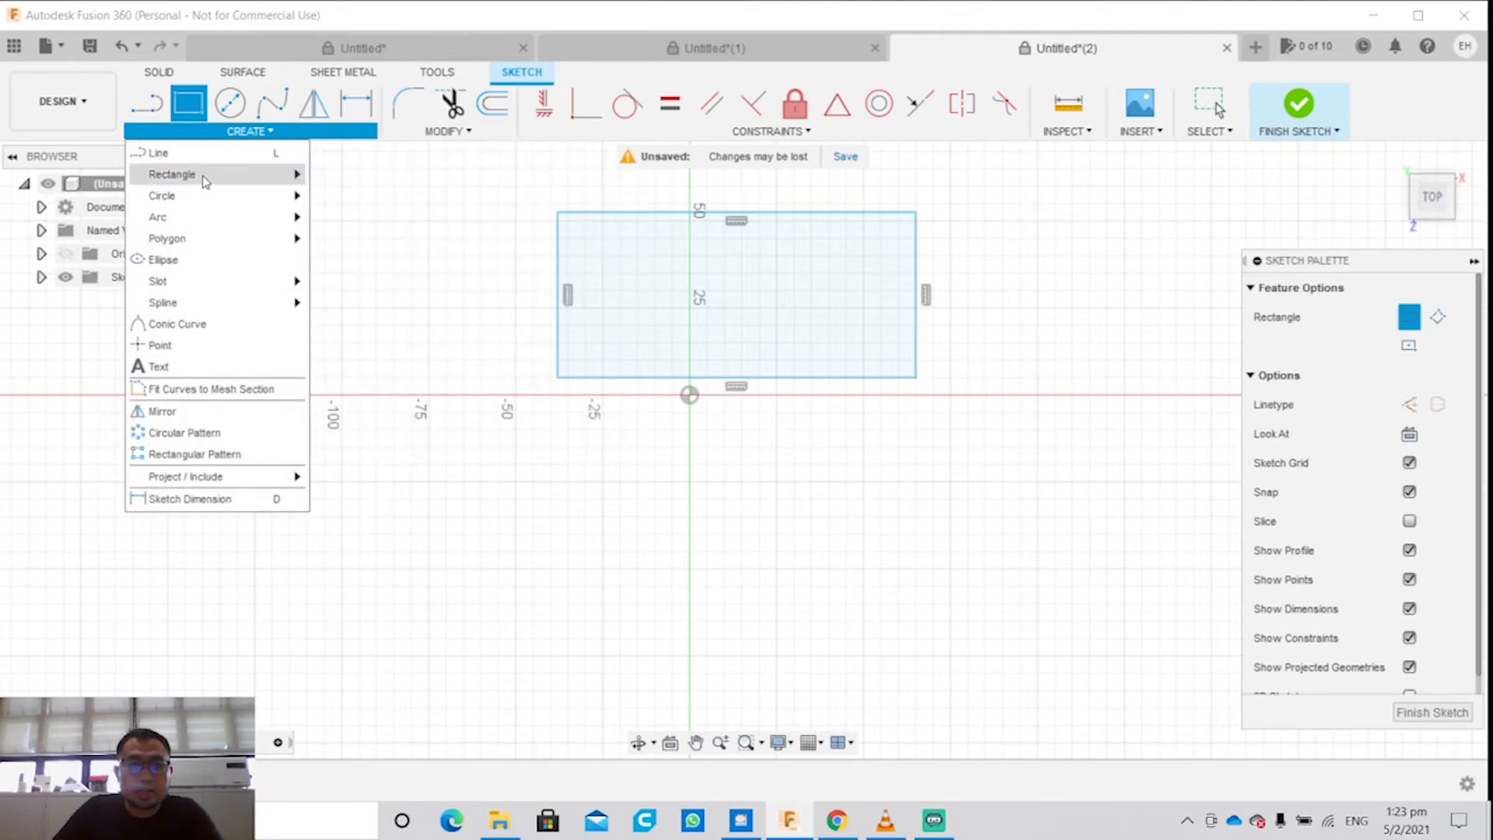
mouse_move(201, 216)
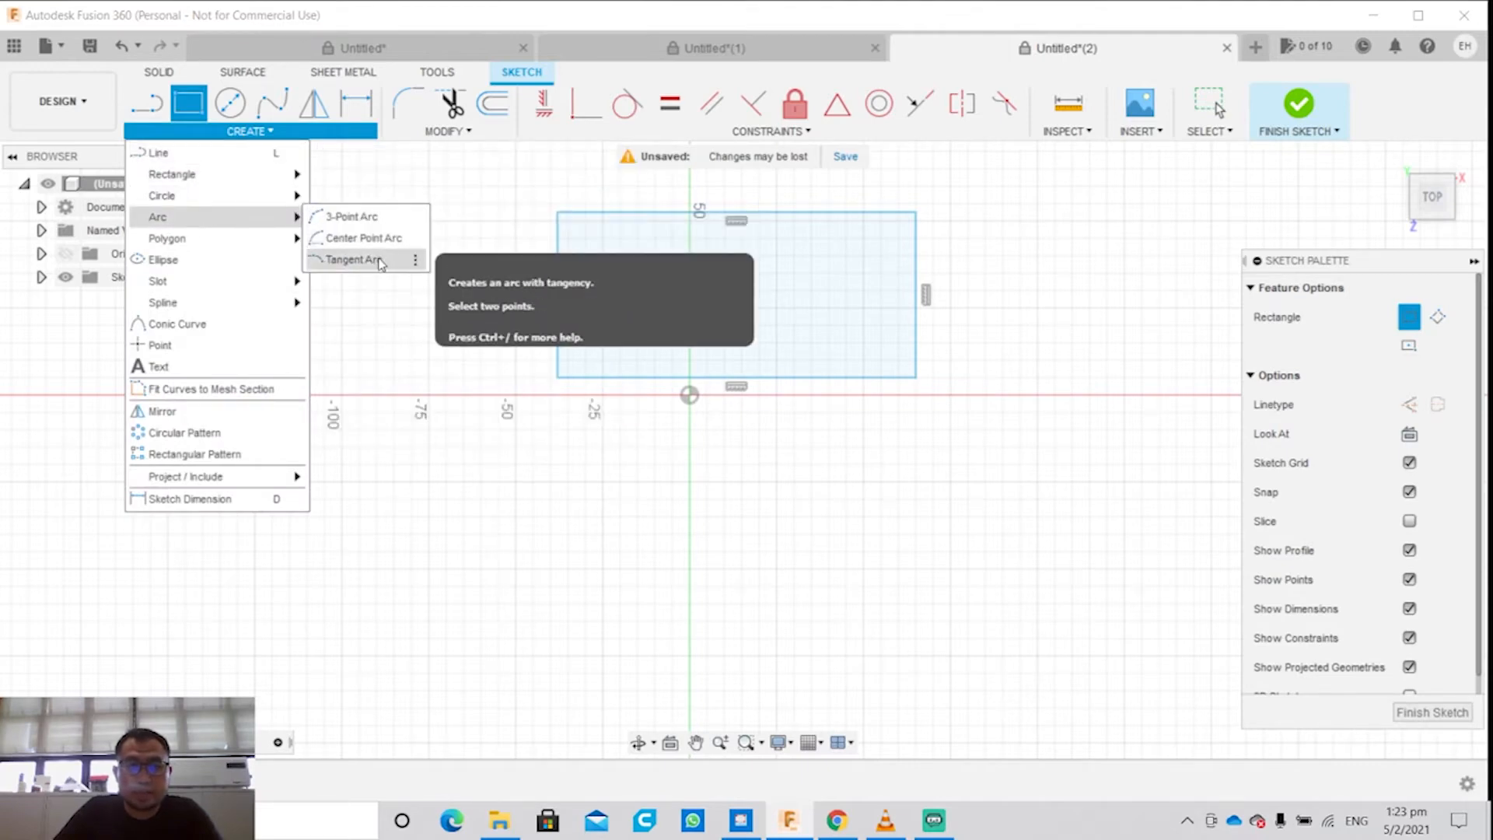
mouse_move(245, 249)
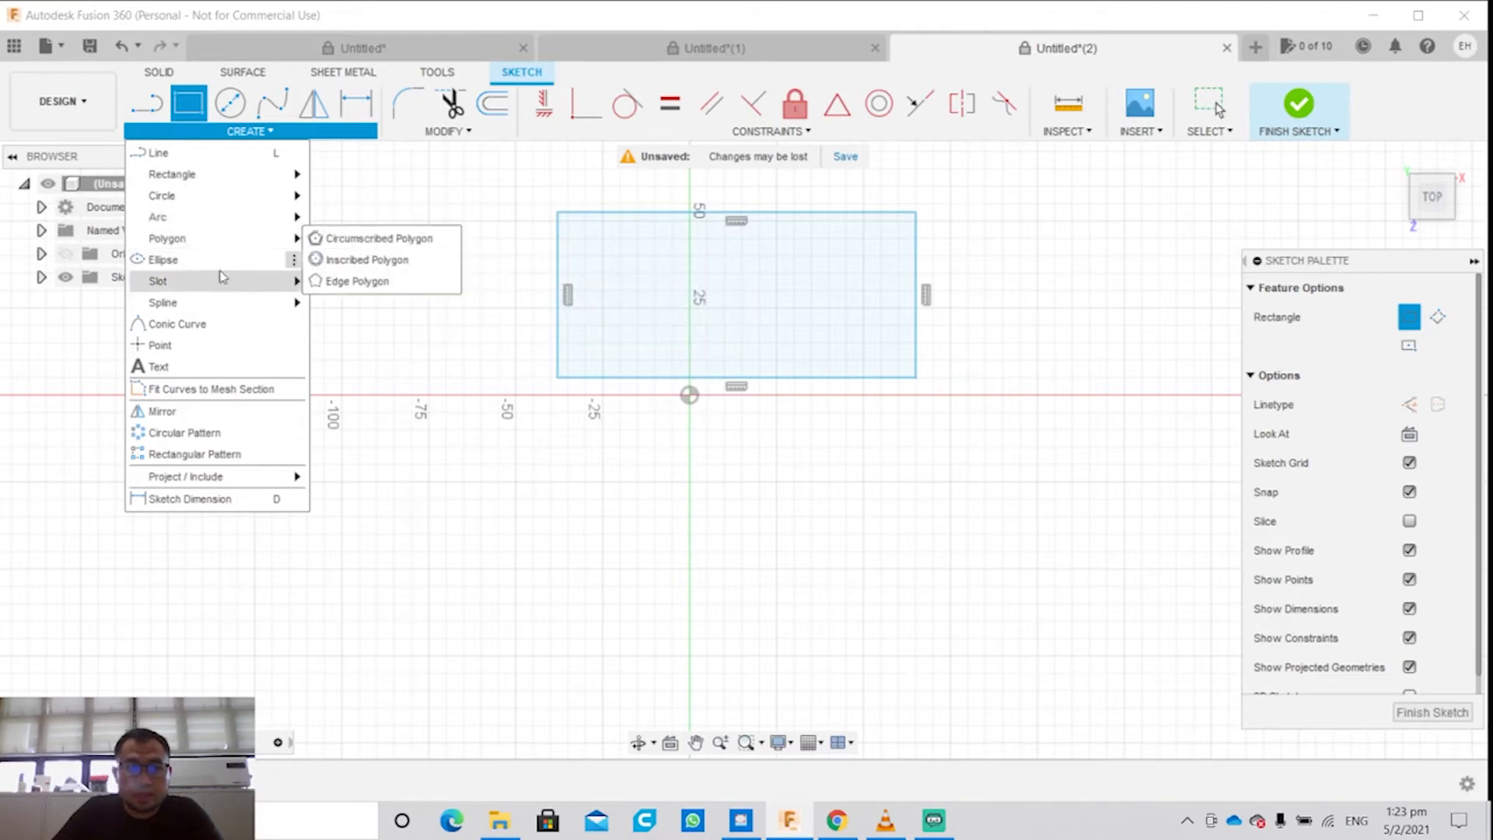
mouse_move(230, 286)
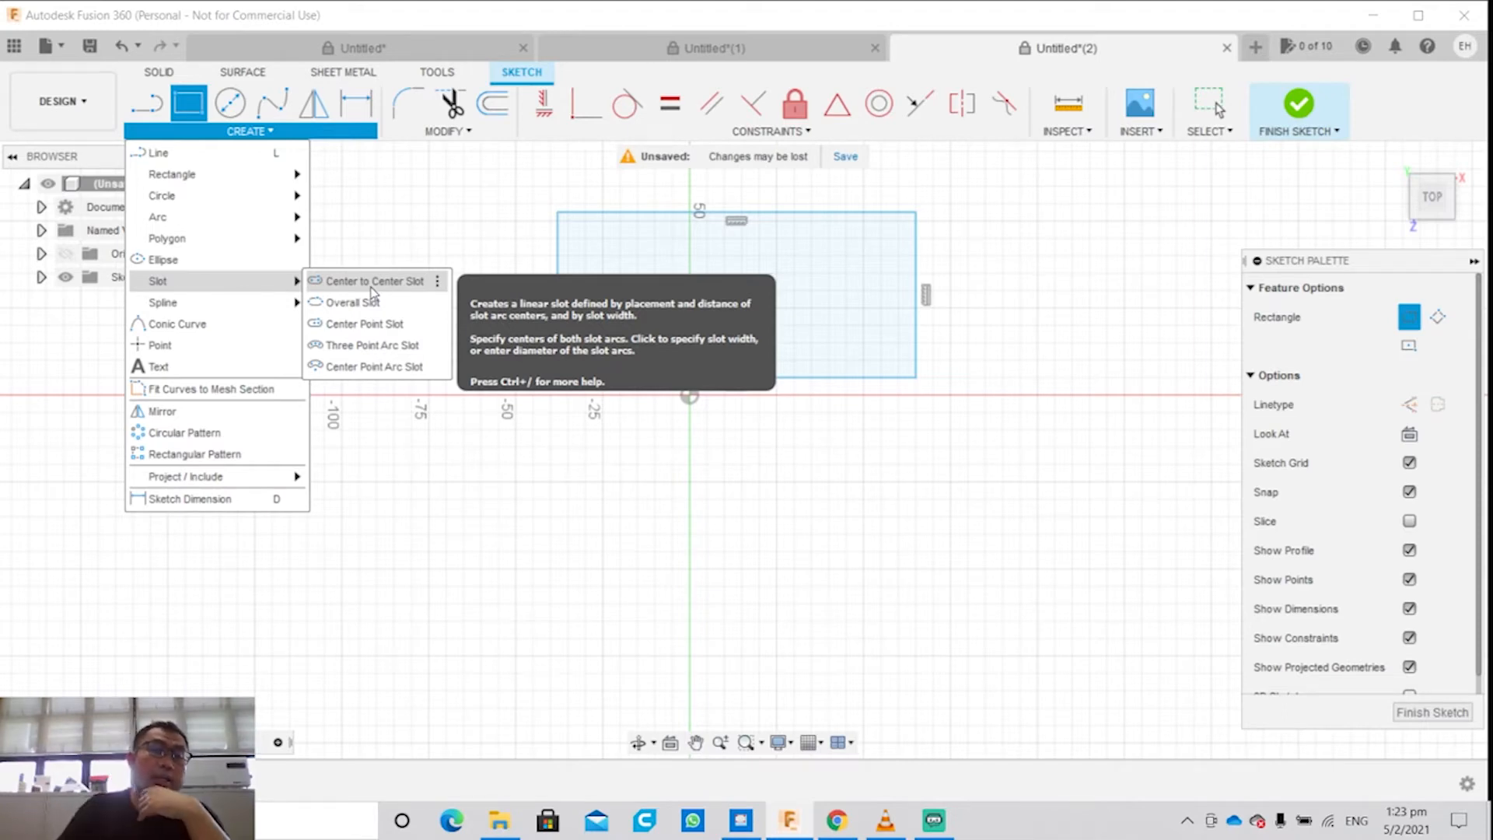
mouse_move(288, 303)
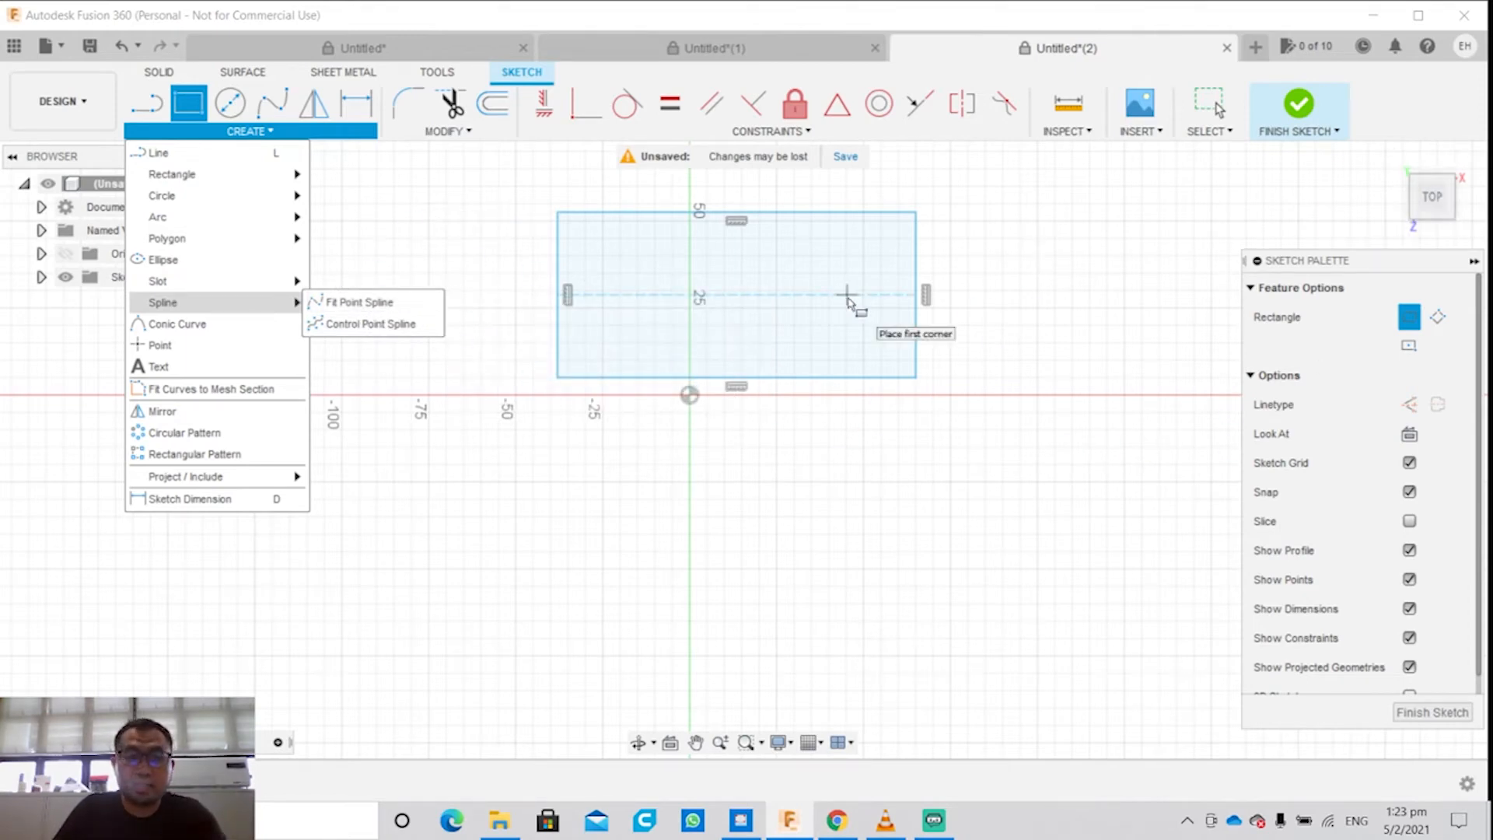
left_click(204, 368)
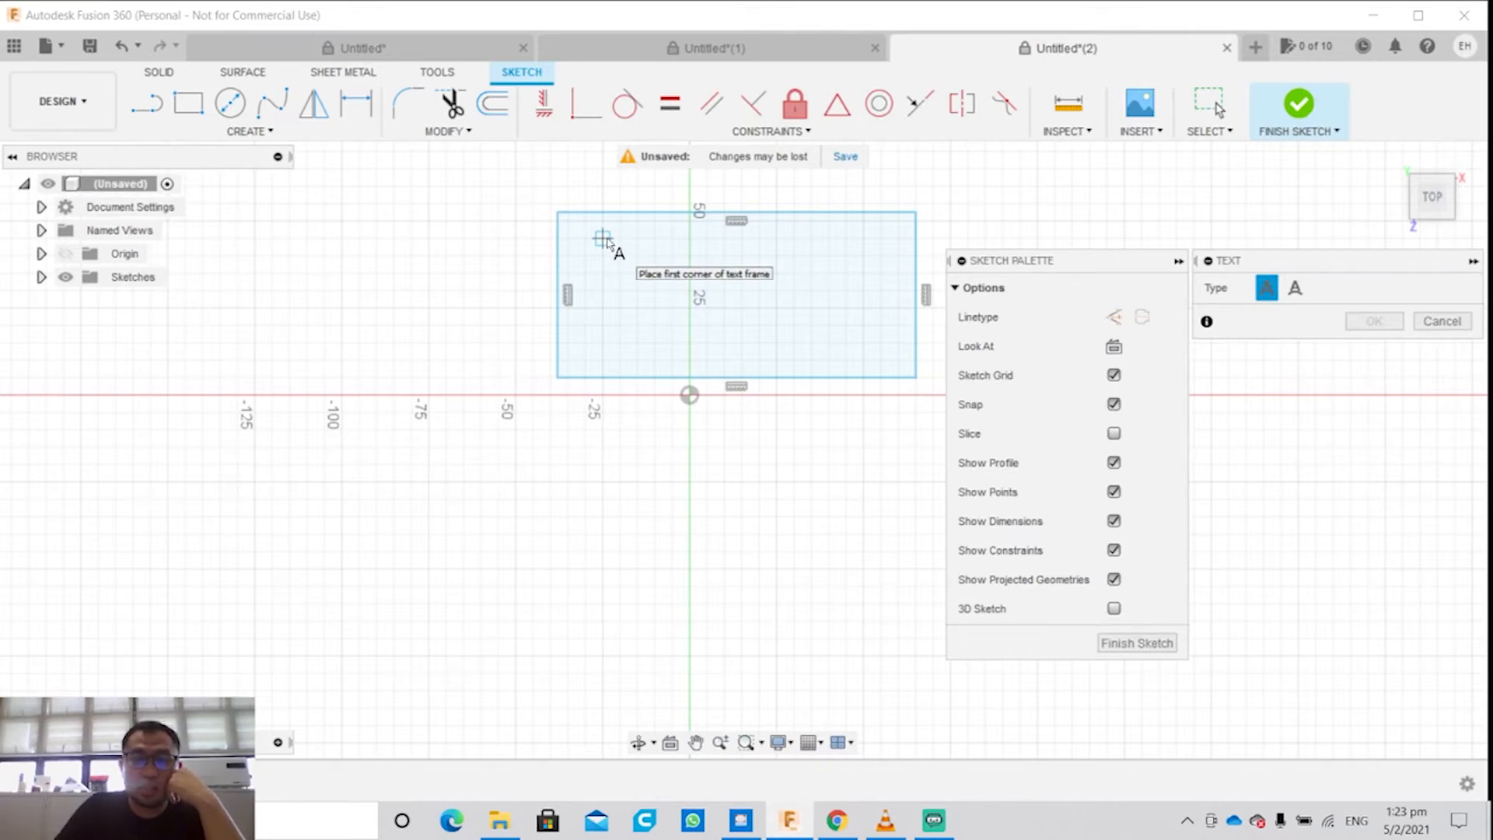
left_click(603, 239)
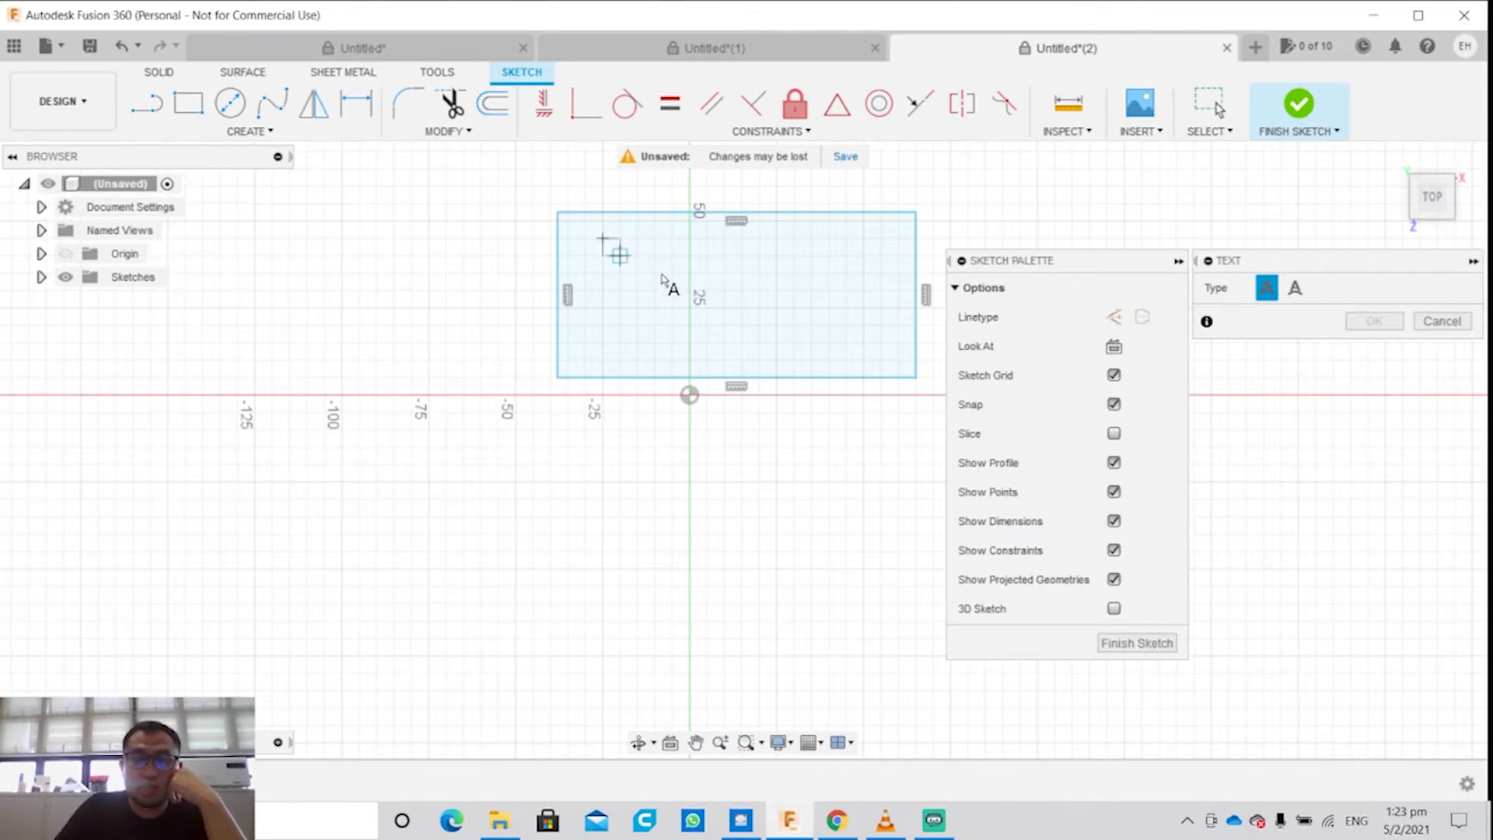
left_click(881, 343)
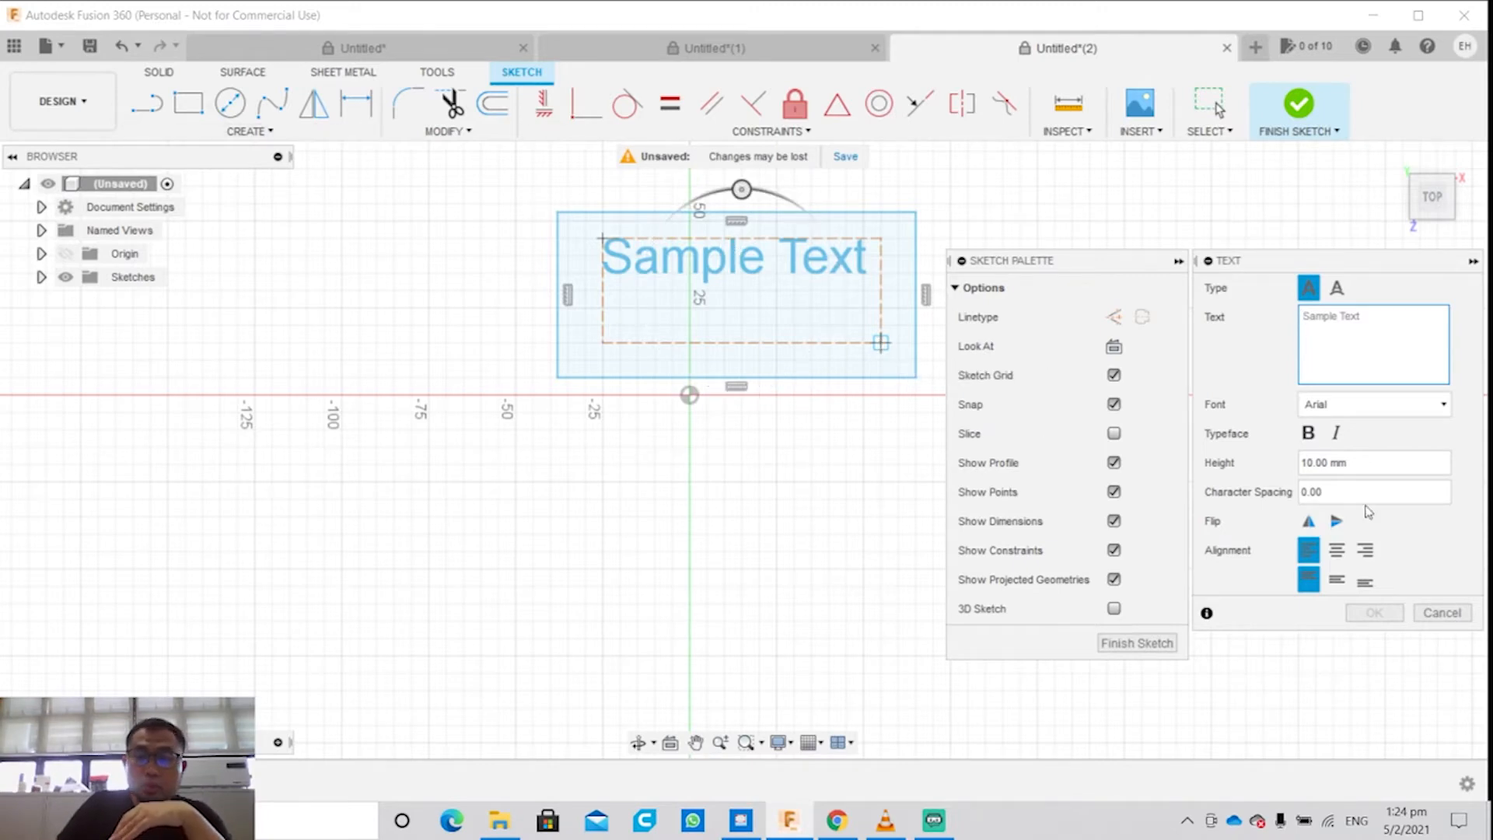
left_click(1171, 645)
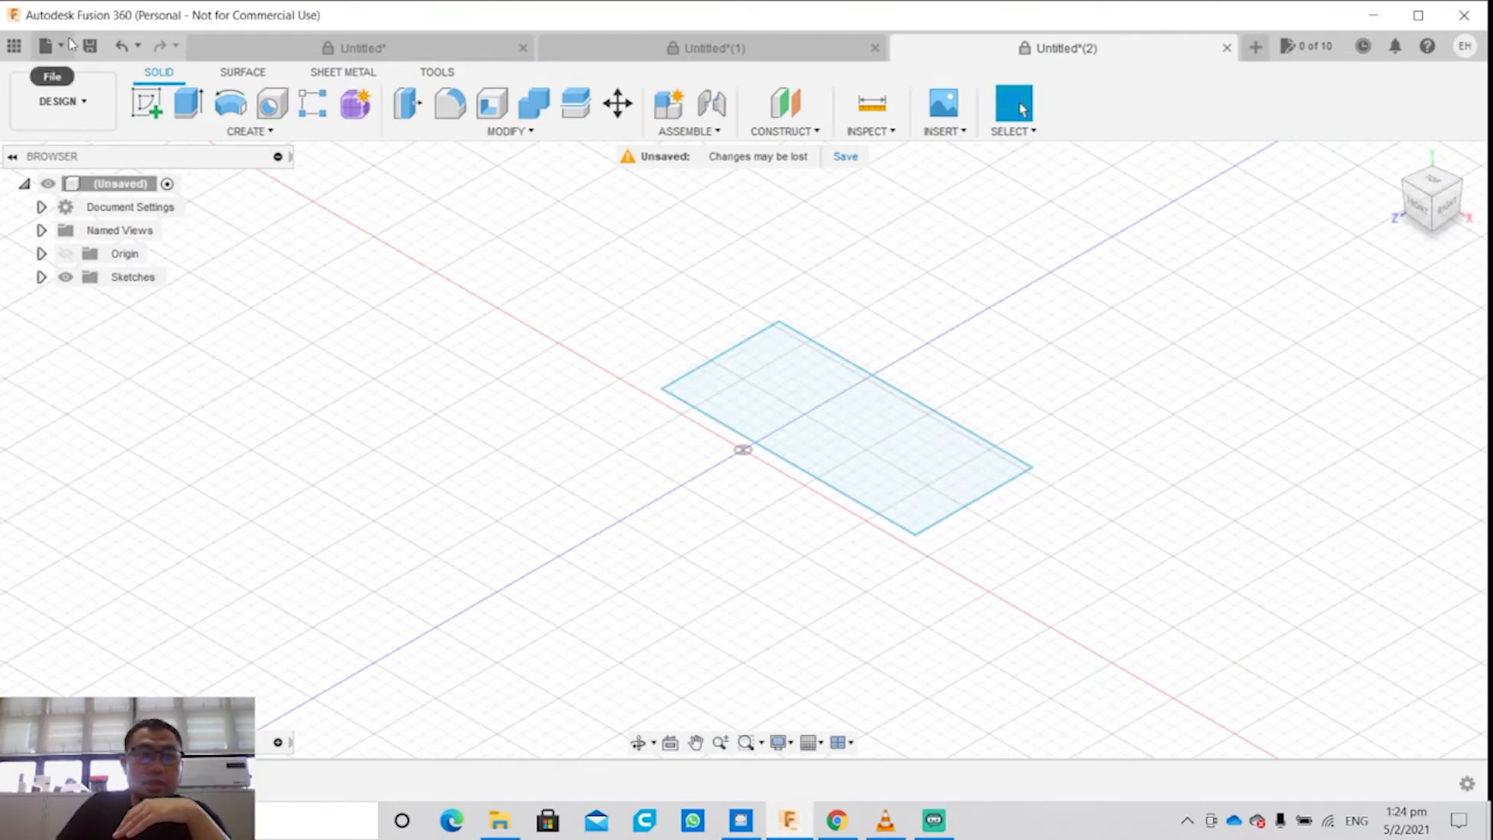
left_click(122, 46)
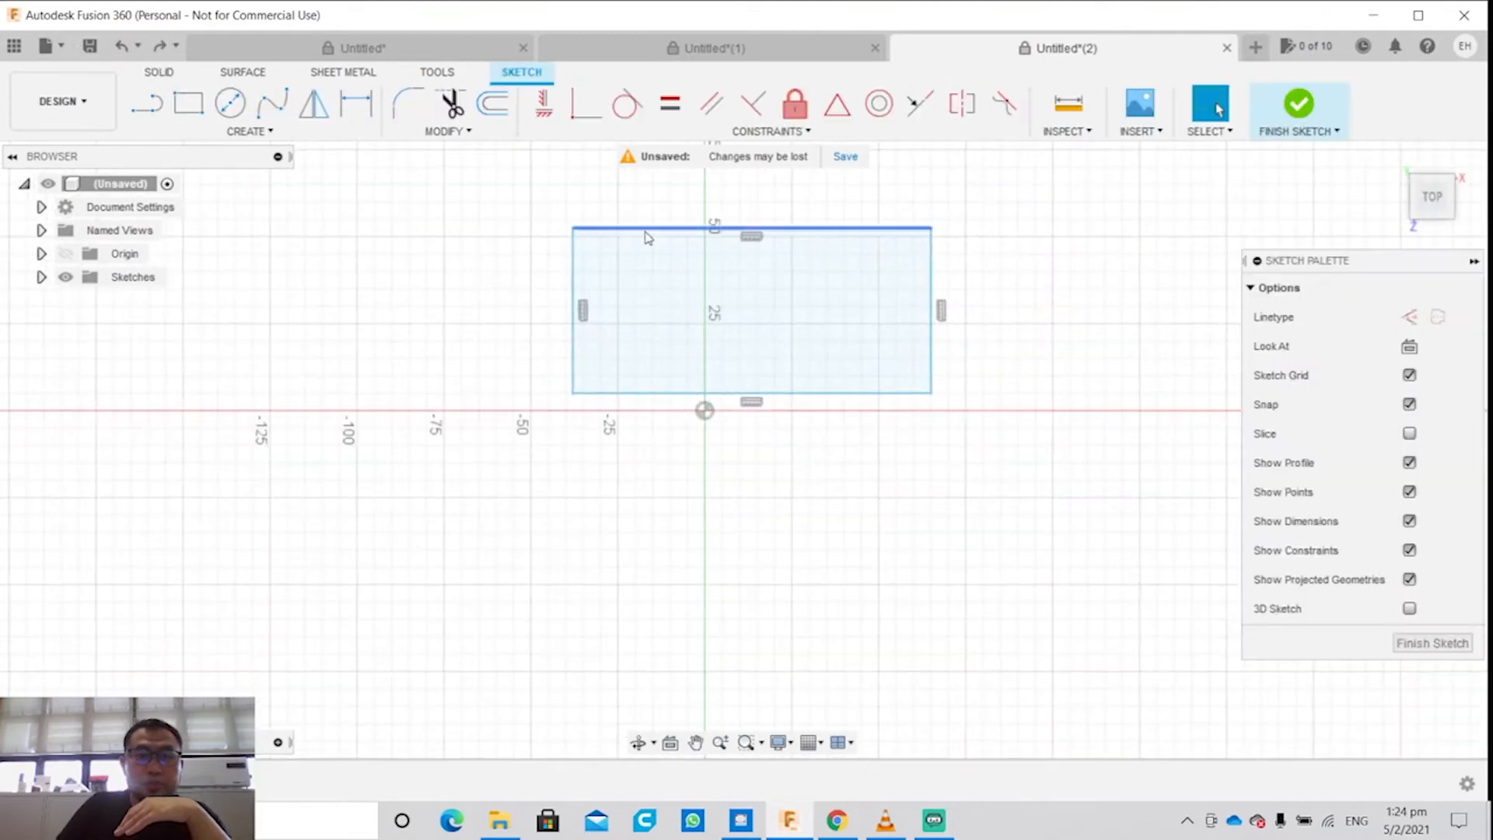
Step: Mirror the rectangle's right edge about its bottom edge
left_click(249, 131)
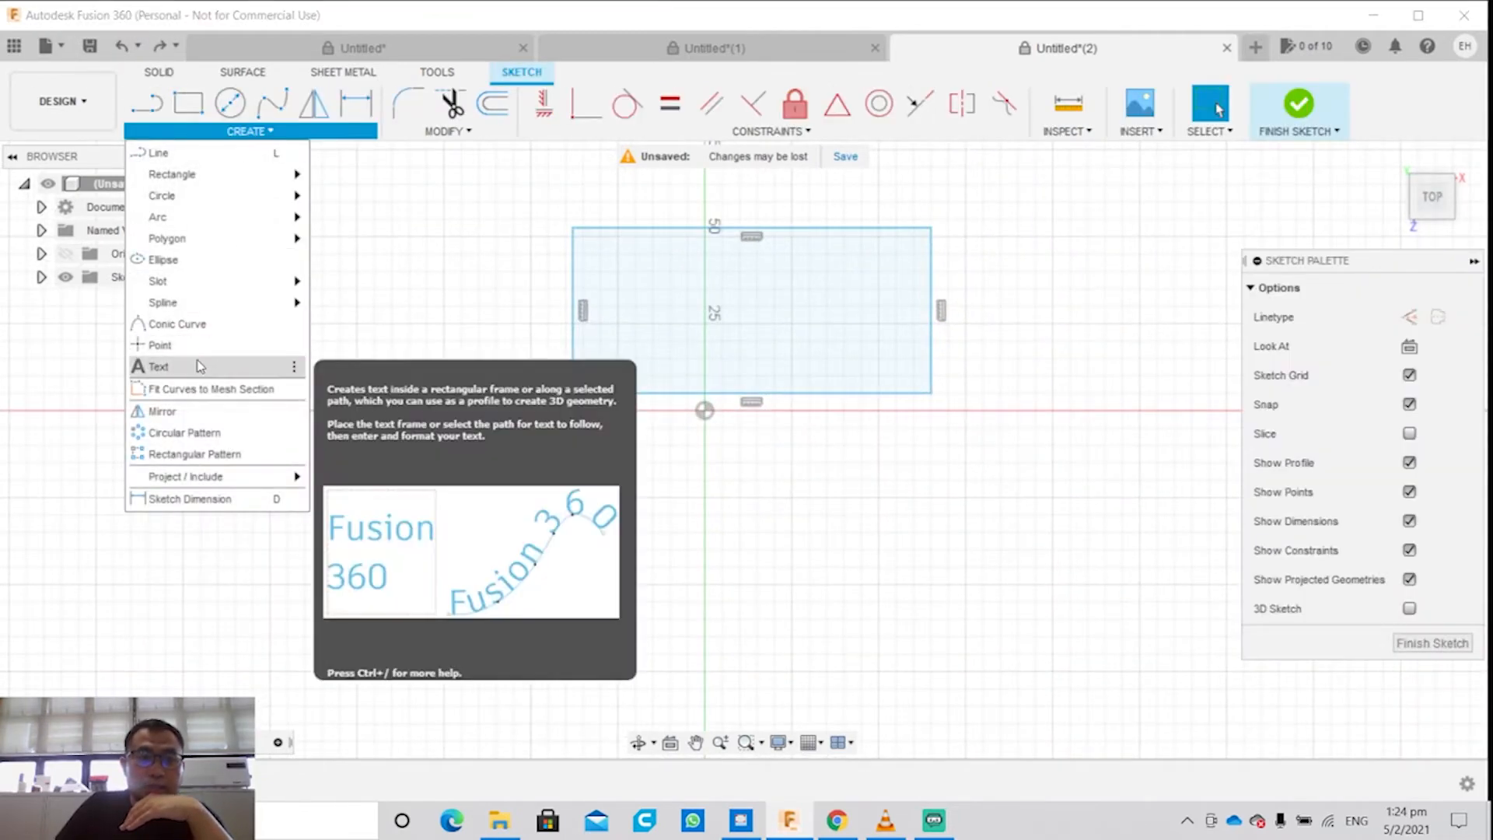
left_click(187, 412)
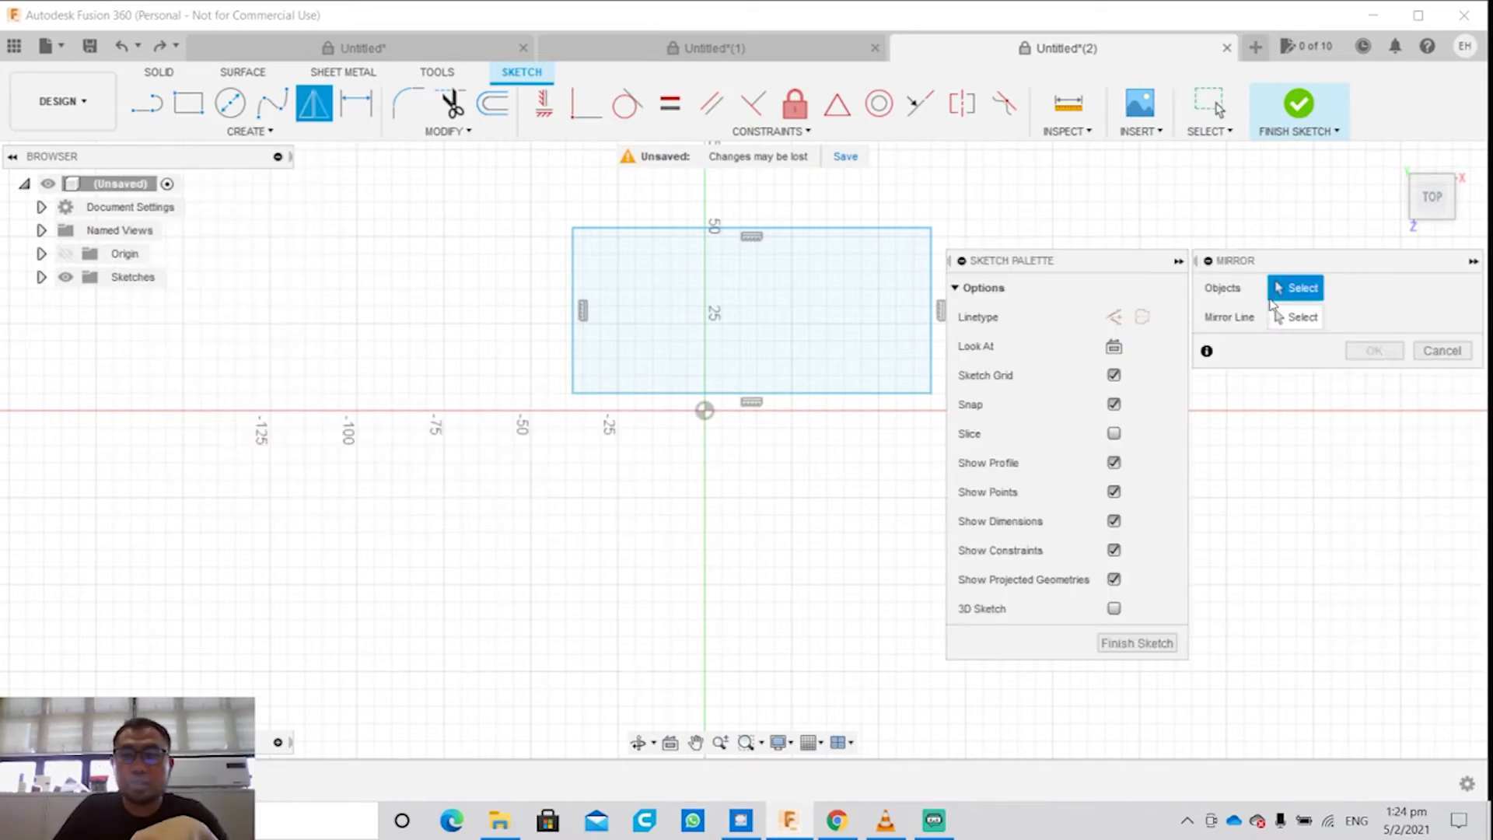
left_click(933, 294)
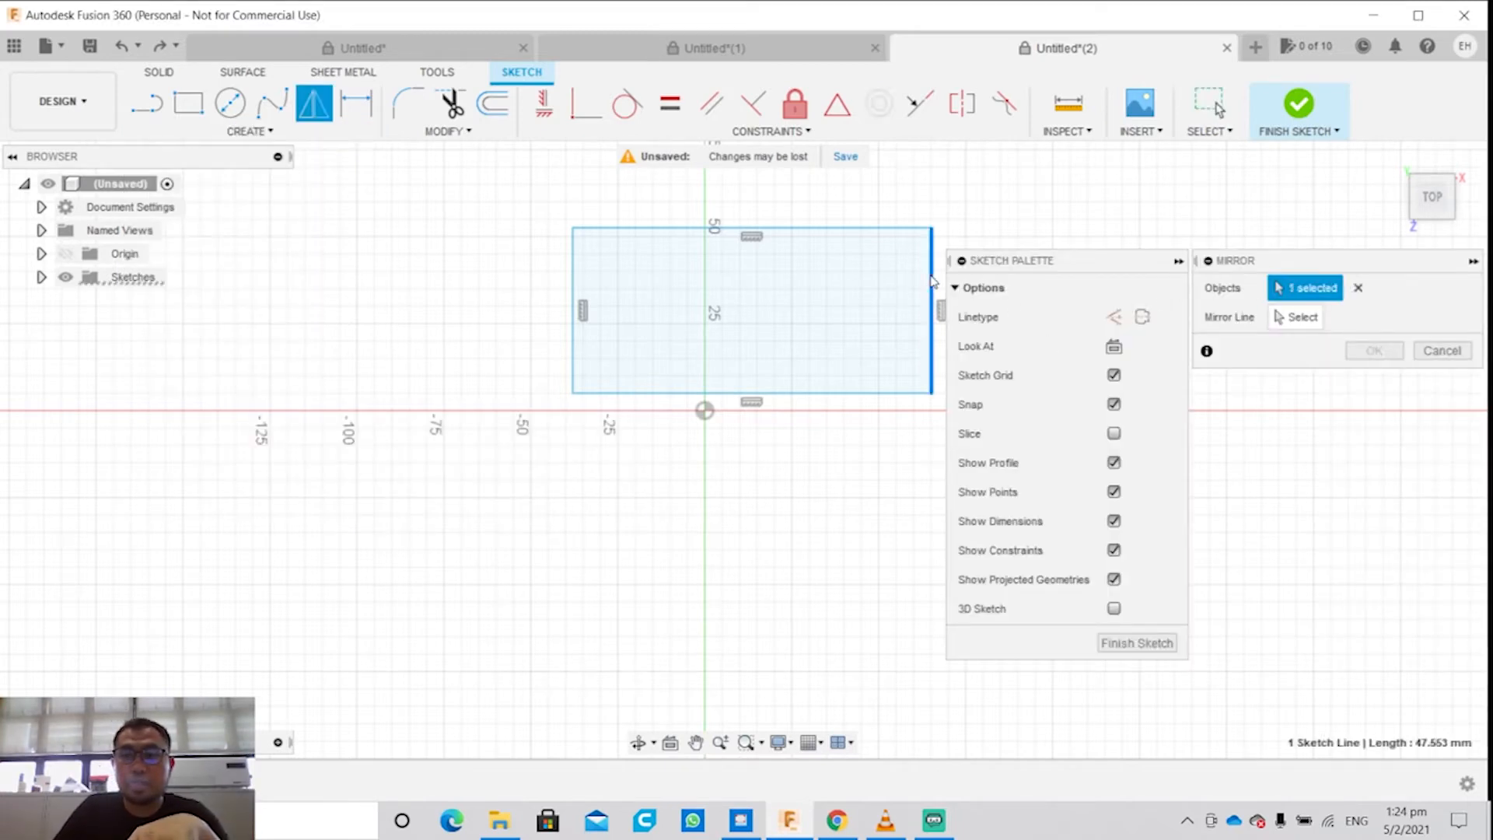
left_click(1290, 317)
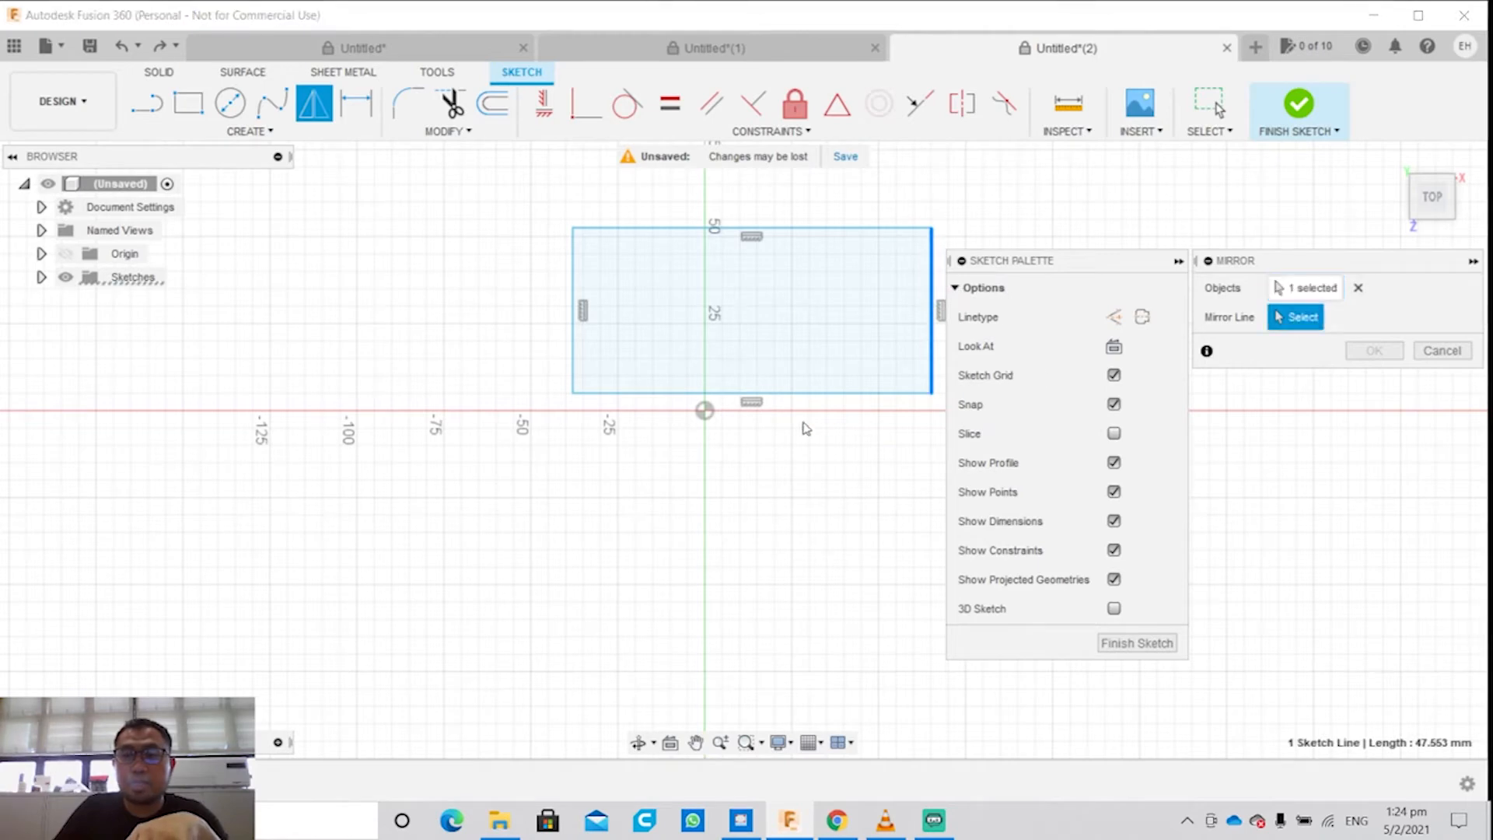
middle_click_drag(862, 394, 563, 404)
left_click(587, 403)
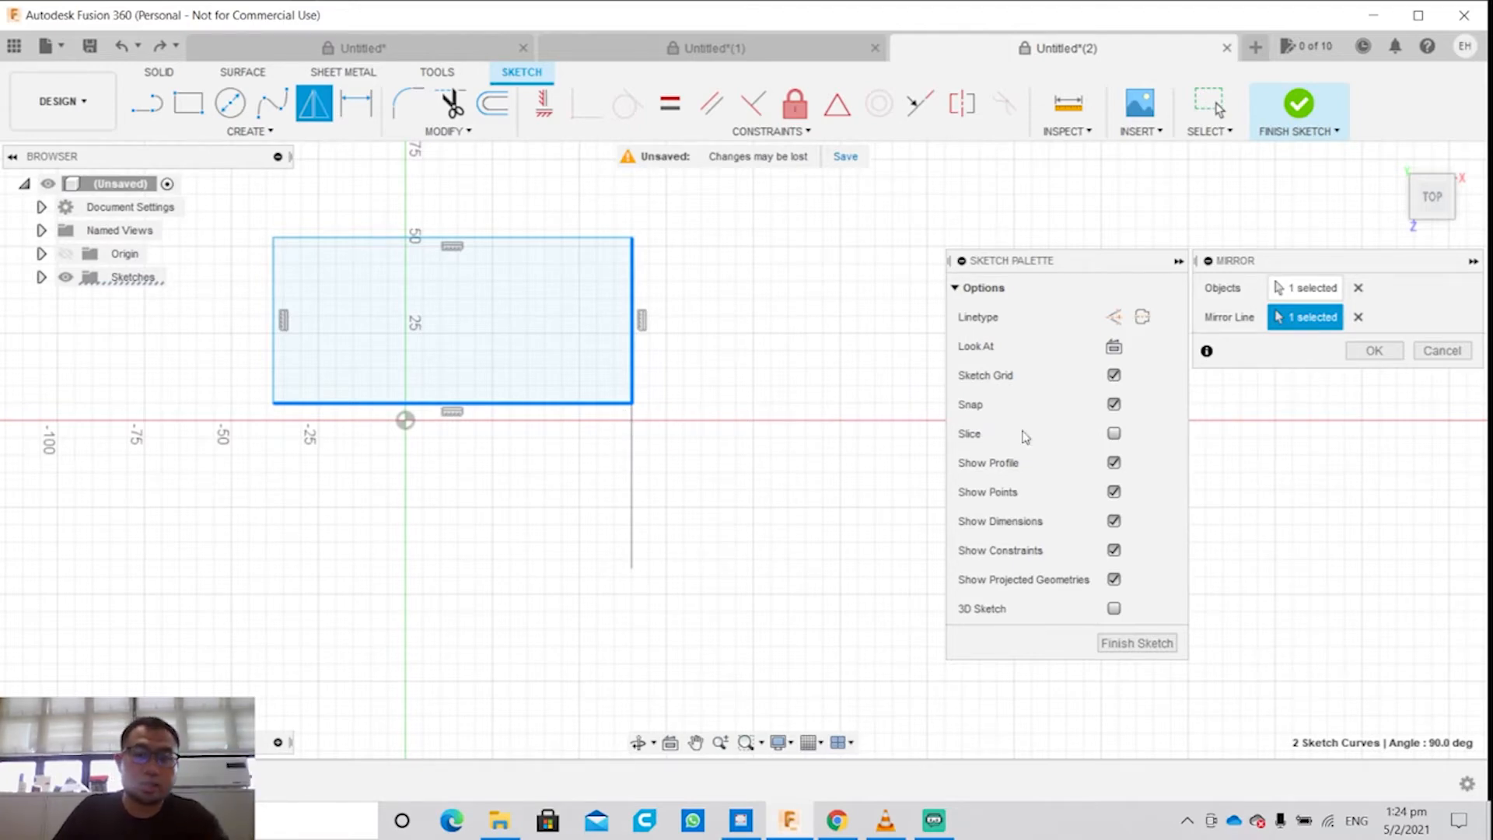
left_click(1373, 351)
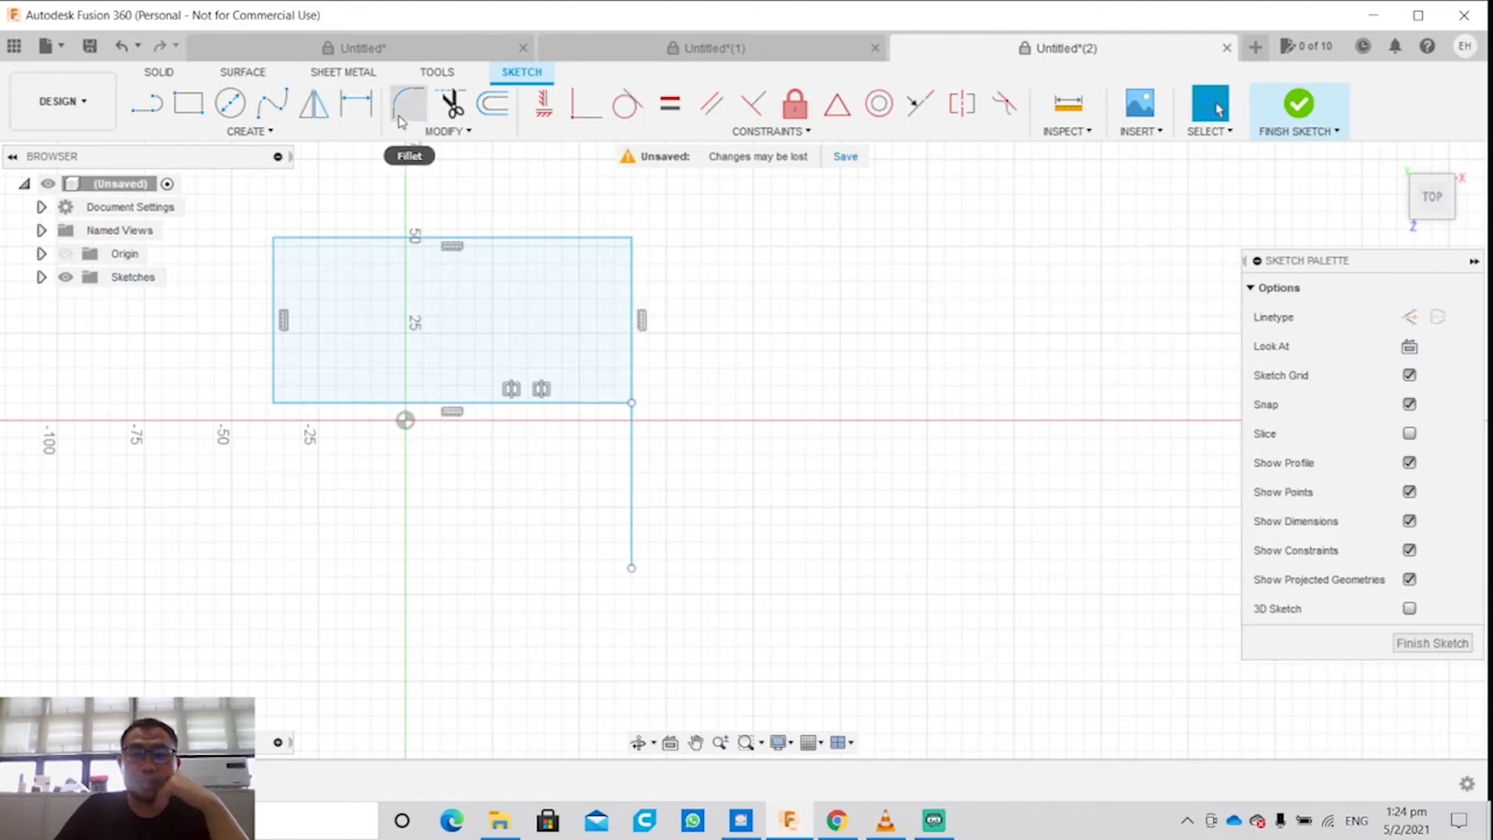
Step: Fillet the rectangle's upper-right corner with a 5 mm radius
left_click(245, 131)
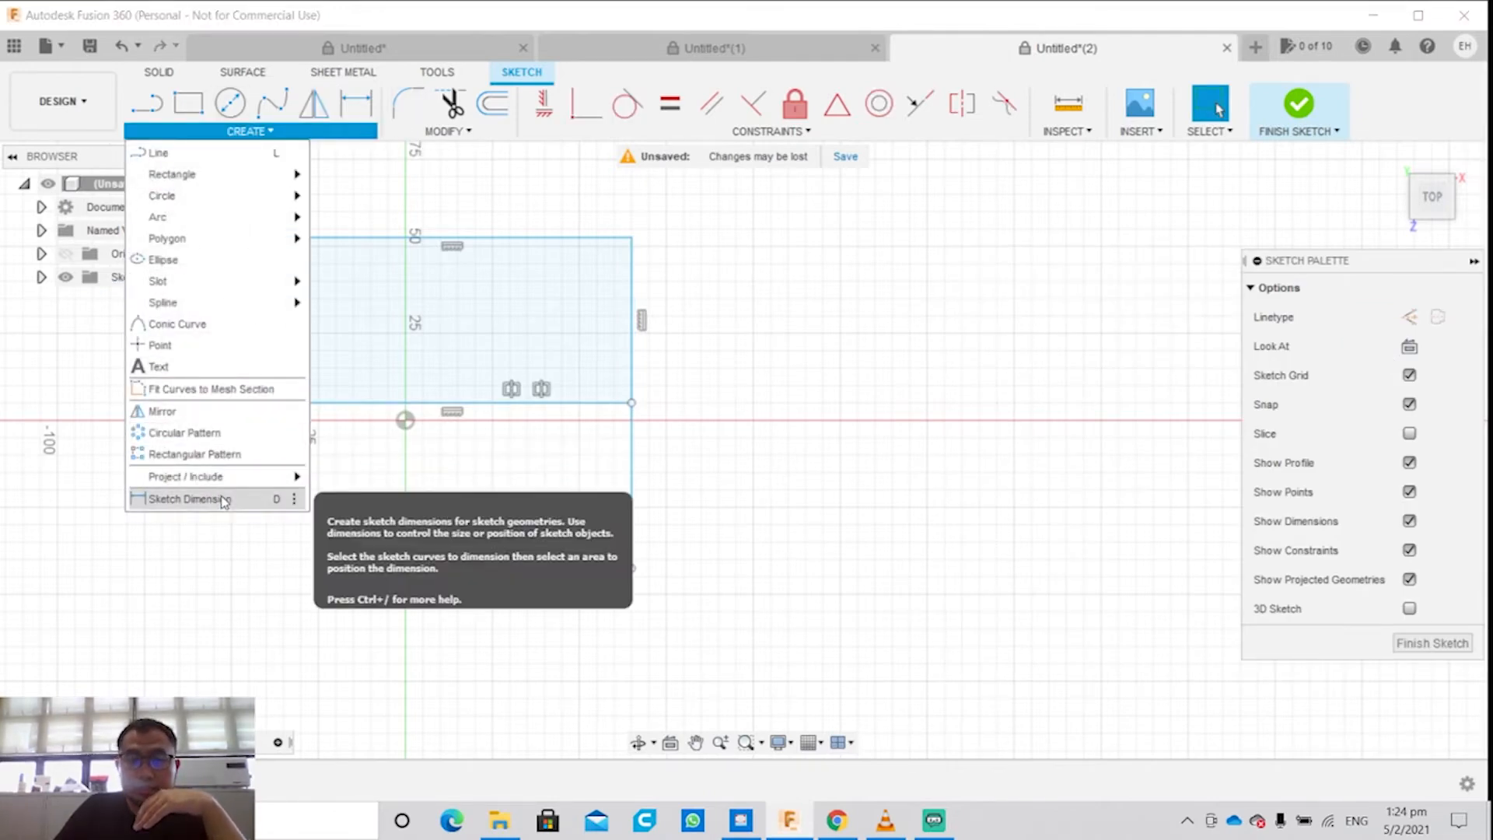
left_click(447, 130)
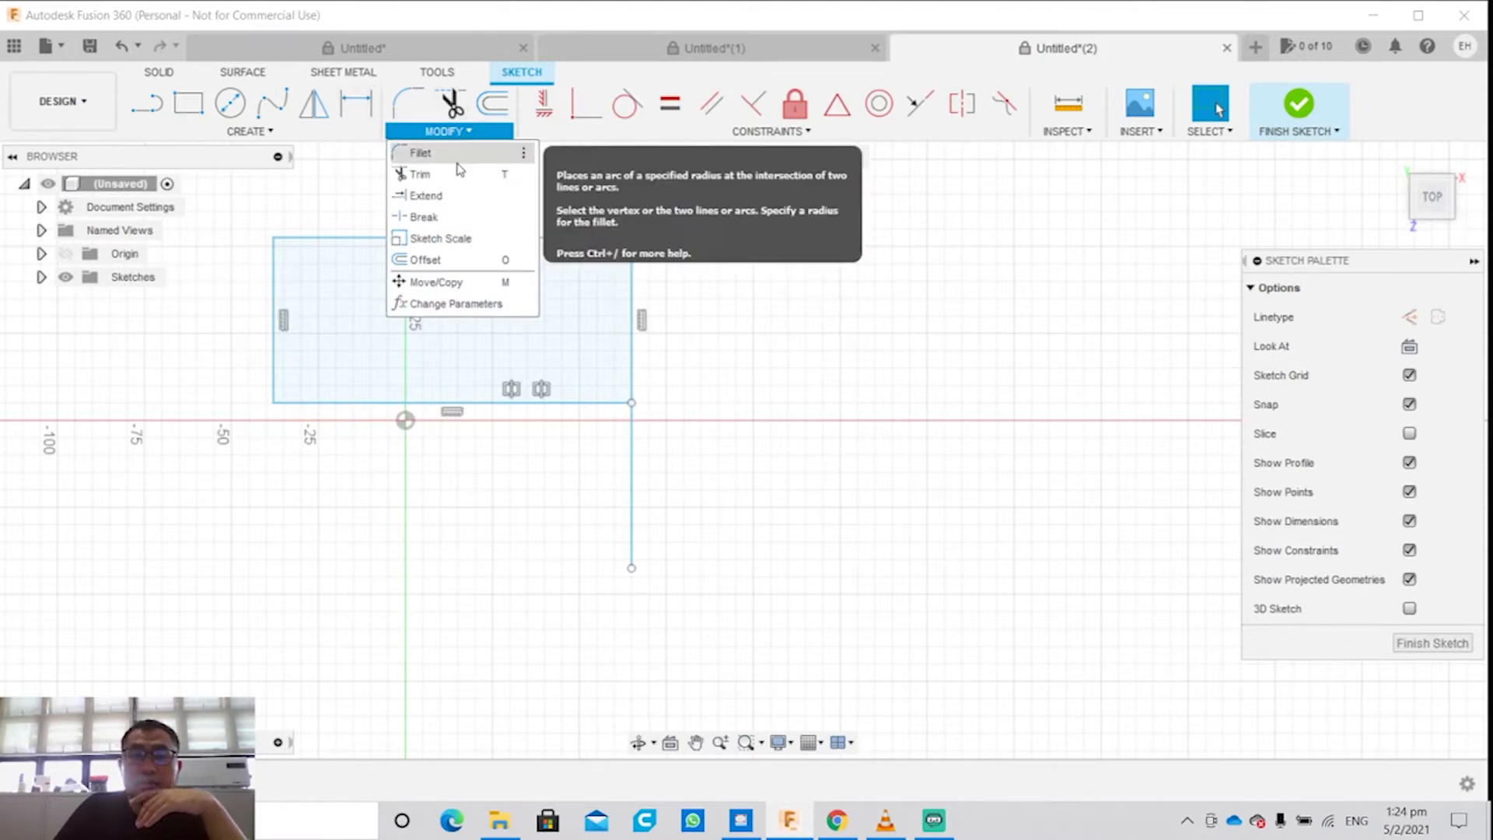
left_click(457, 166)
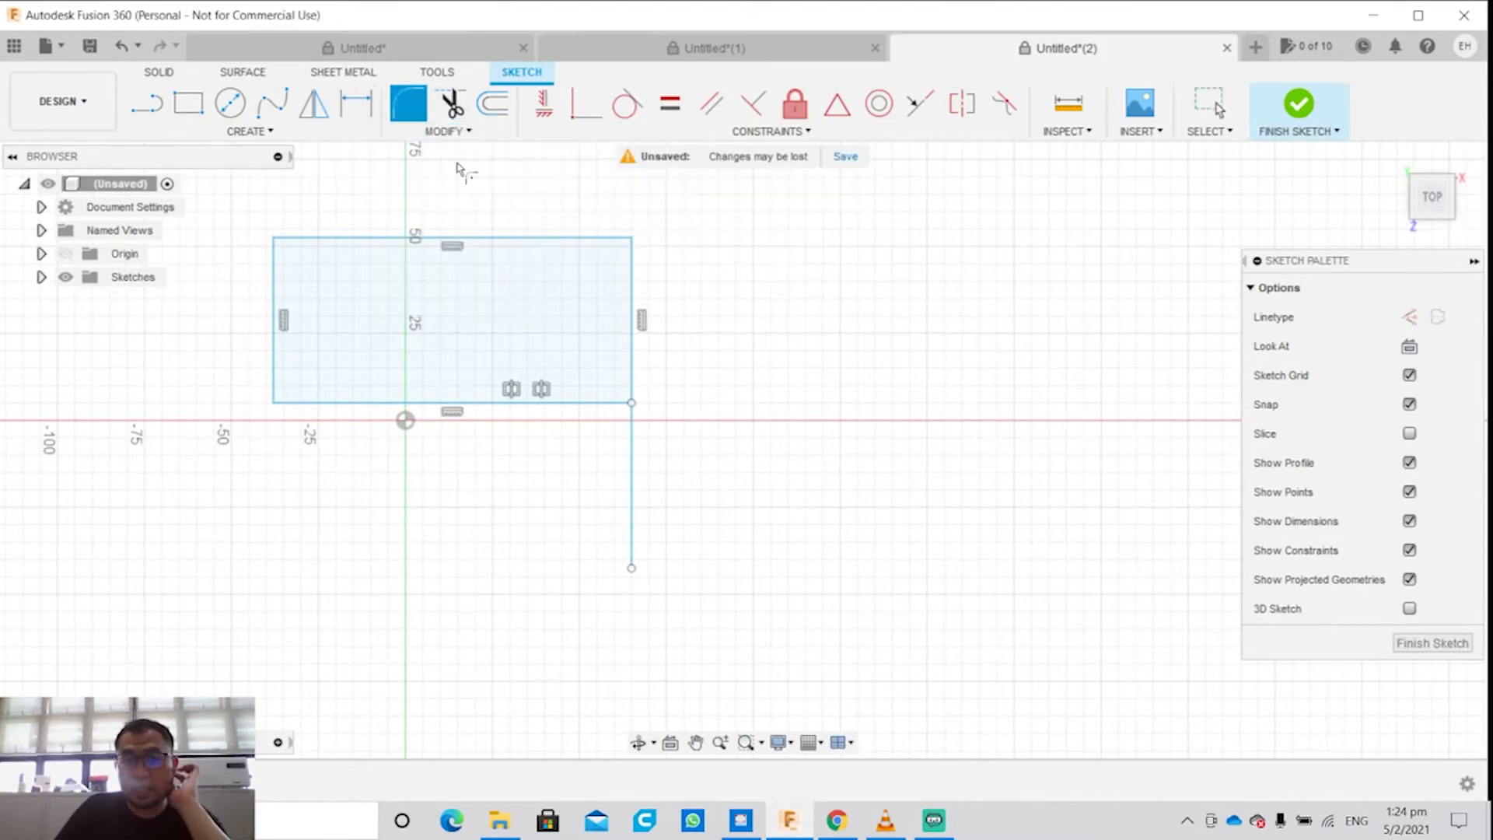
left_click(632, 239)
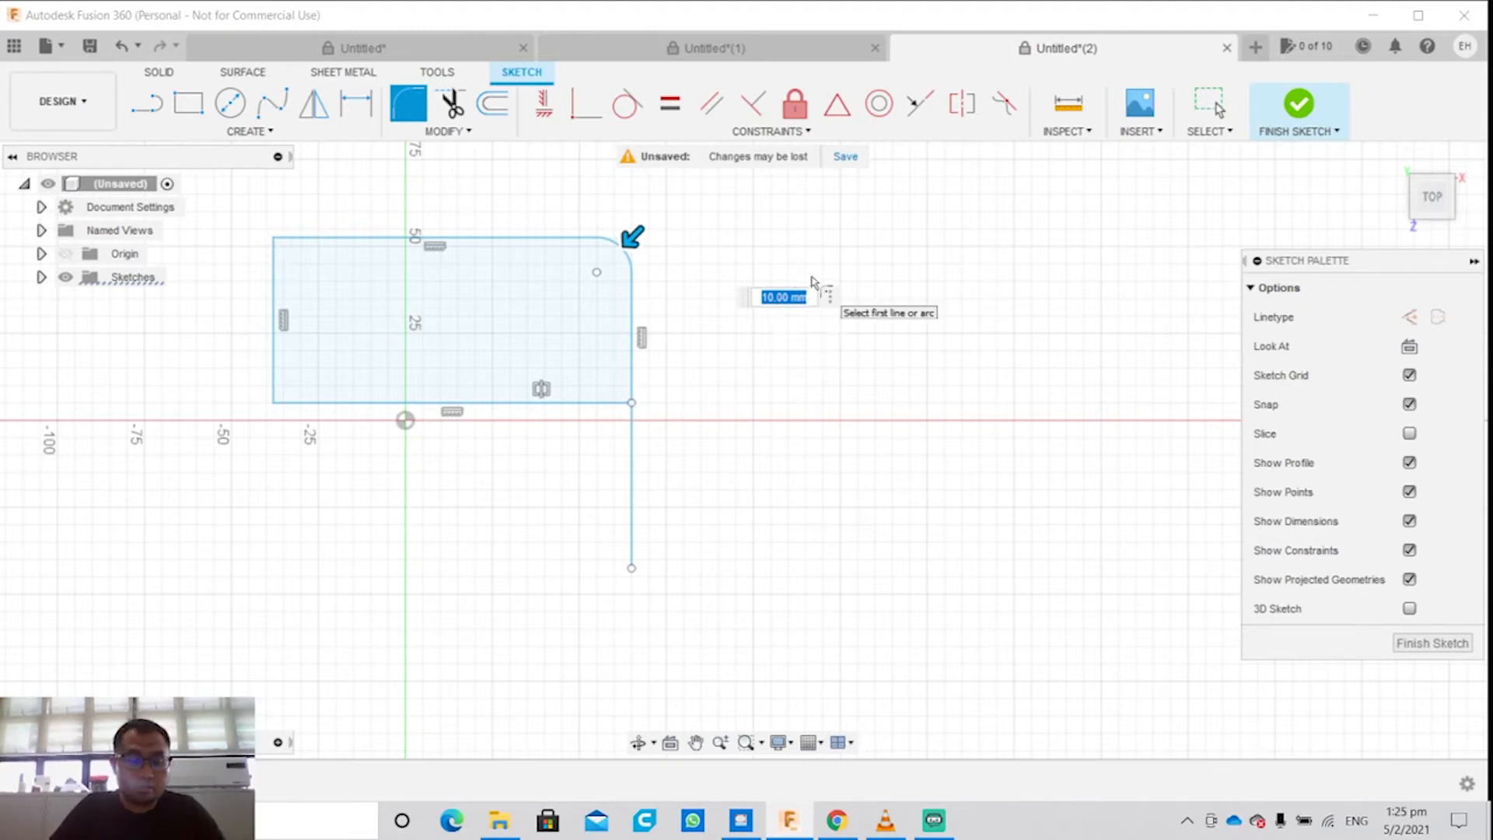
type("20")
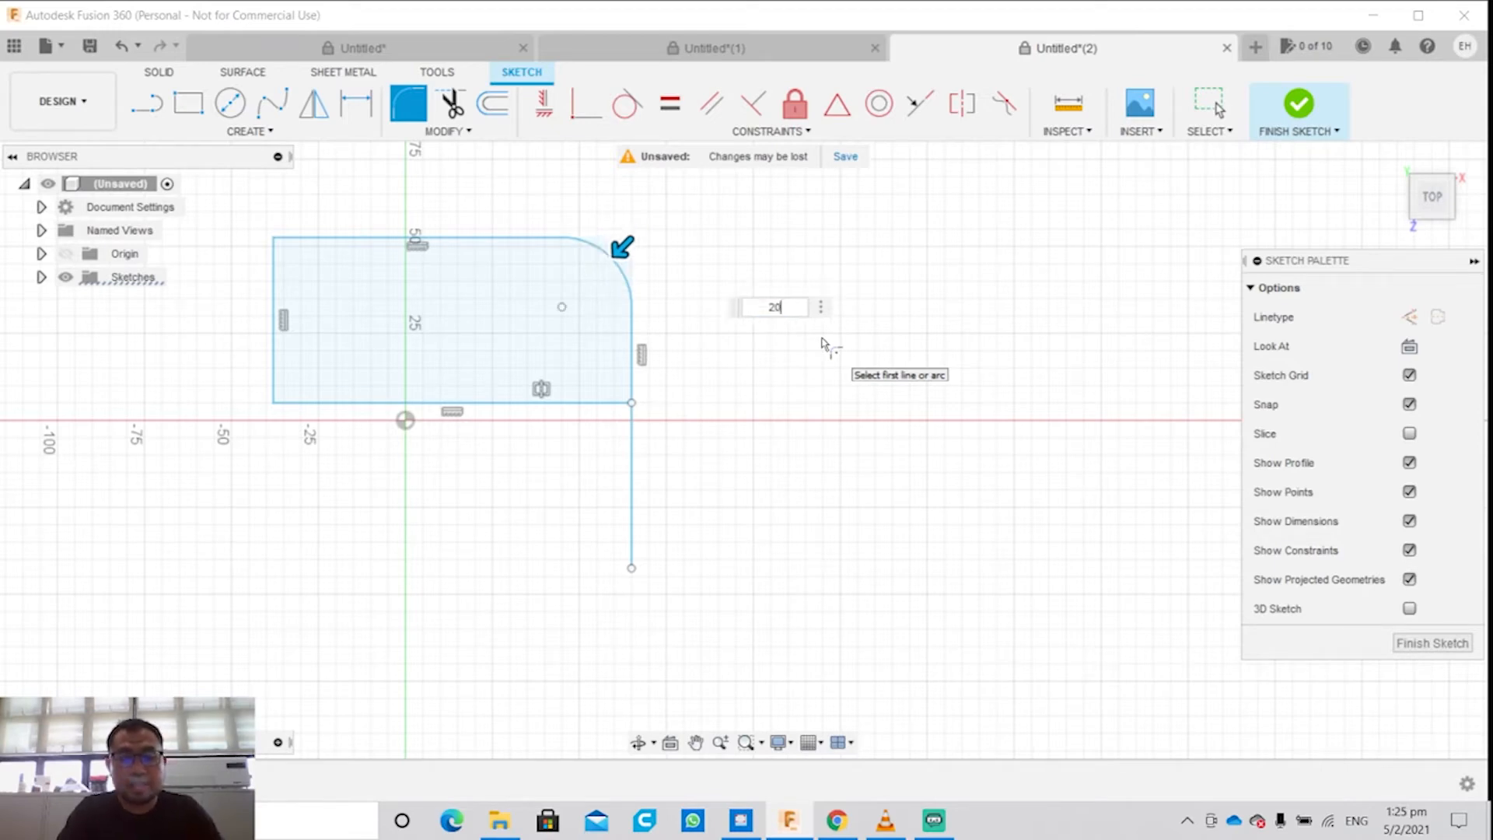
key("BackSpace")
key("BackSpace")
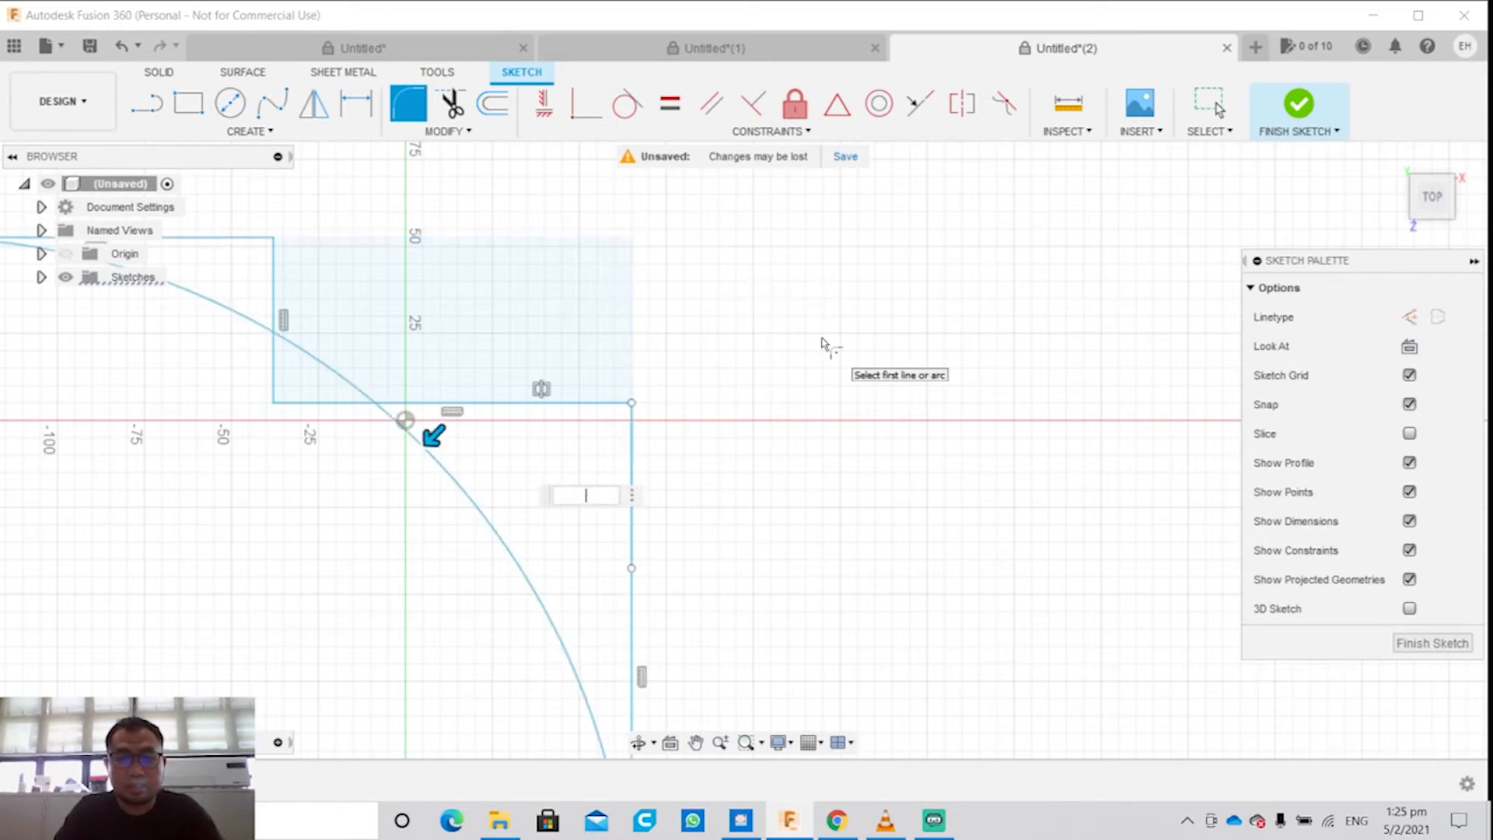
type("5")
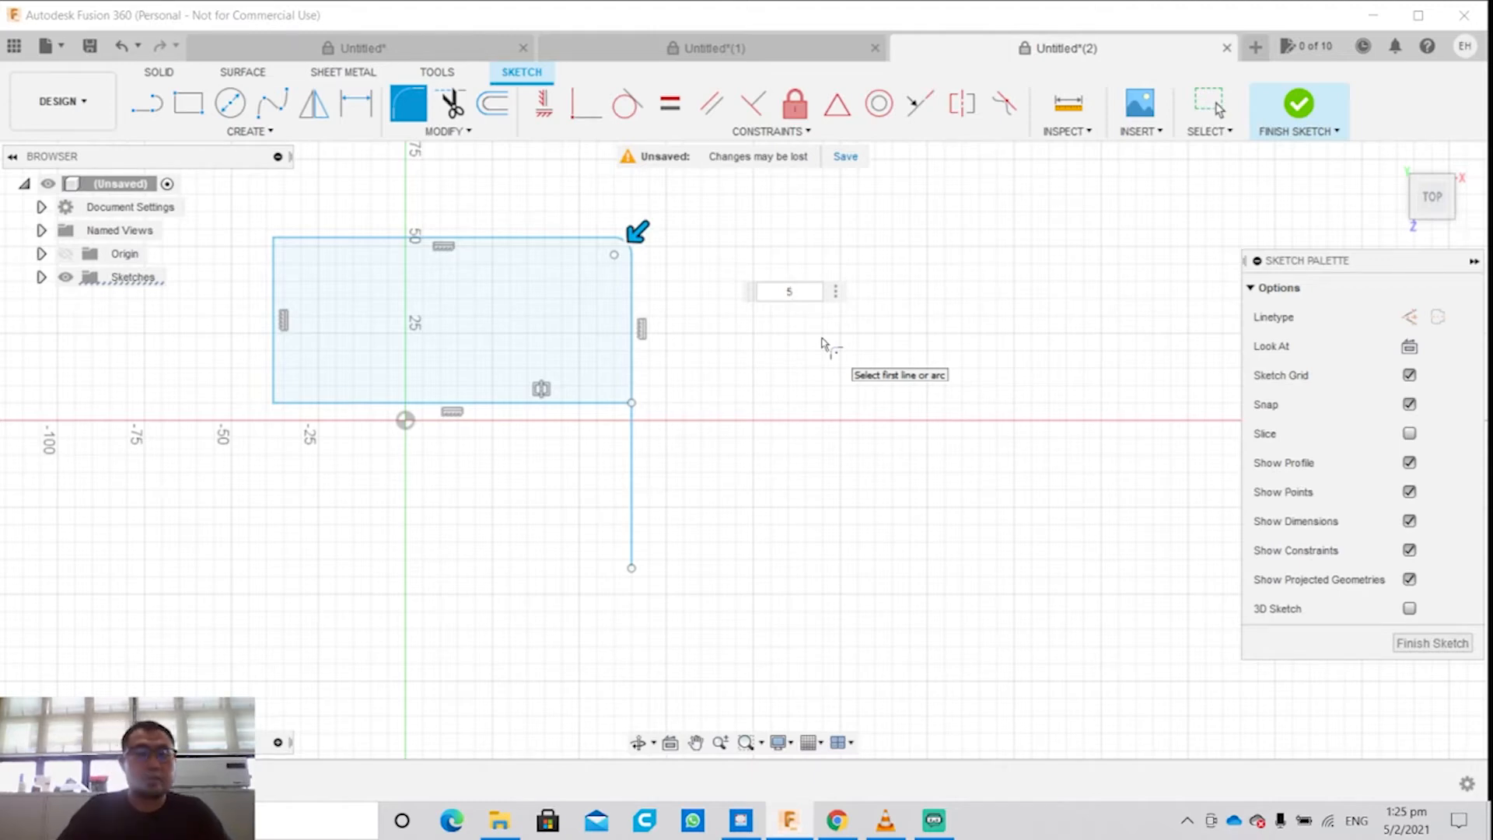
Step: Trim away the mirrored vertical line below the rectangle's lower-right corner
left_click(447, 131)
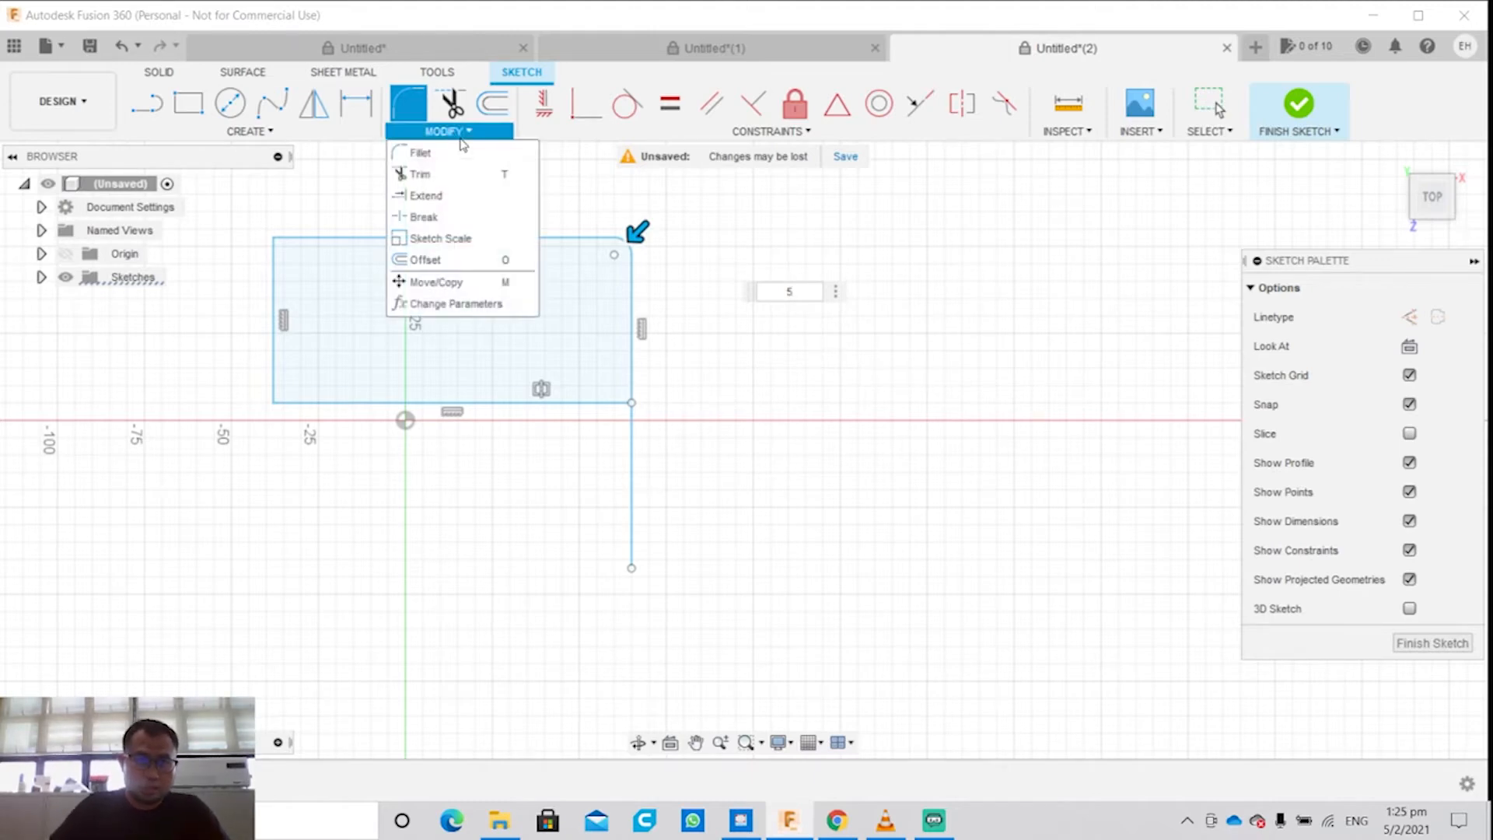
left_click(440, 179)
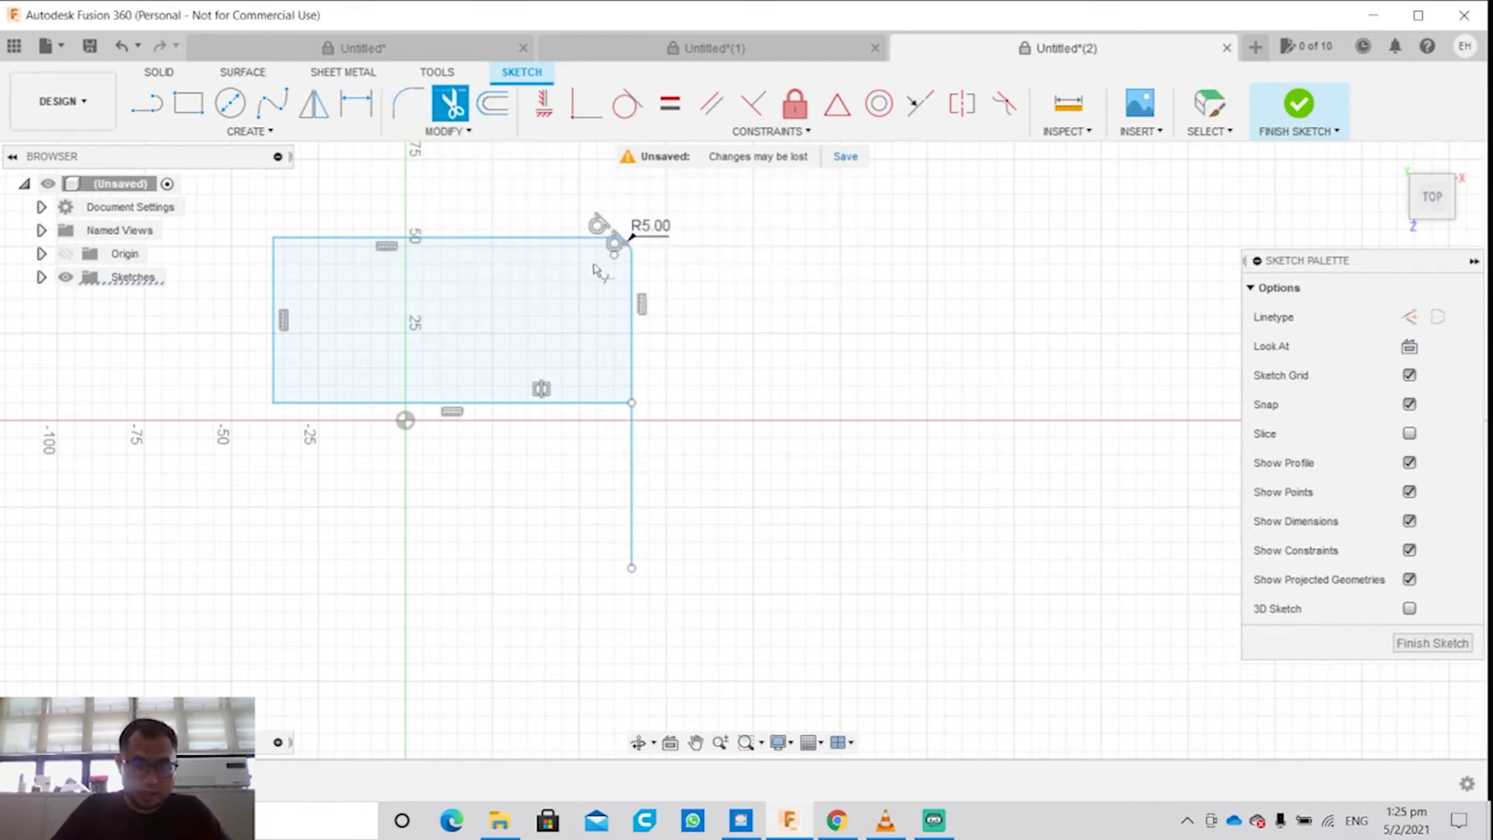
left_click(634, 498)
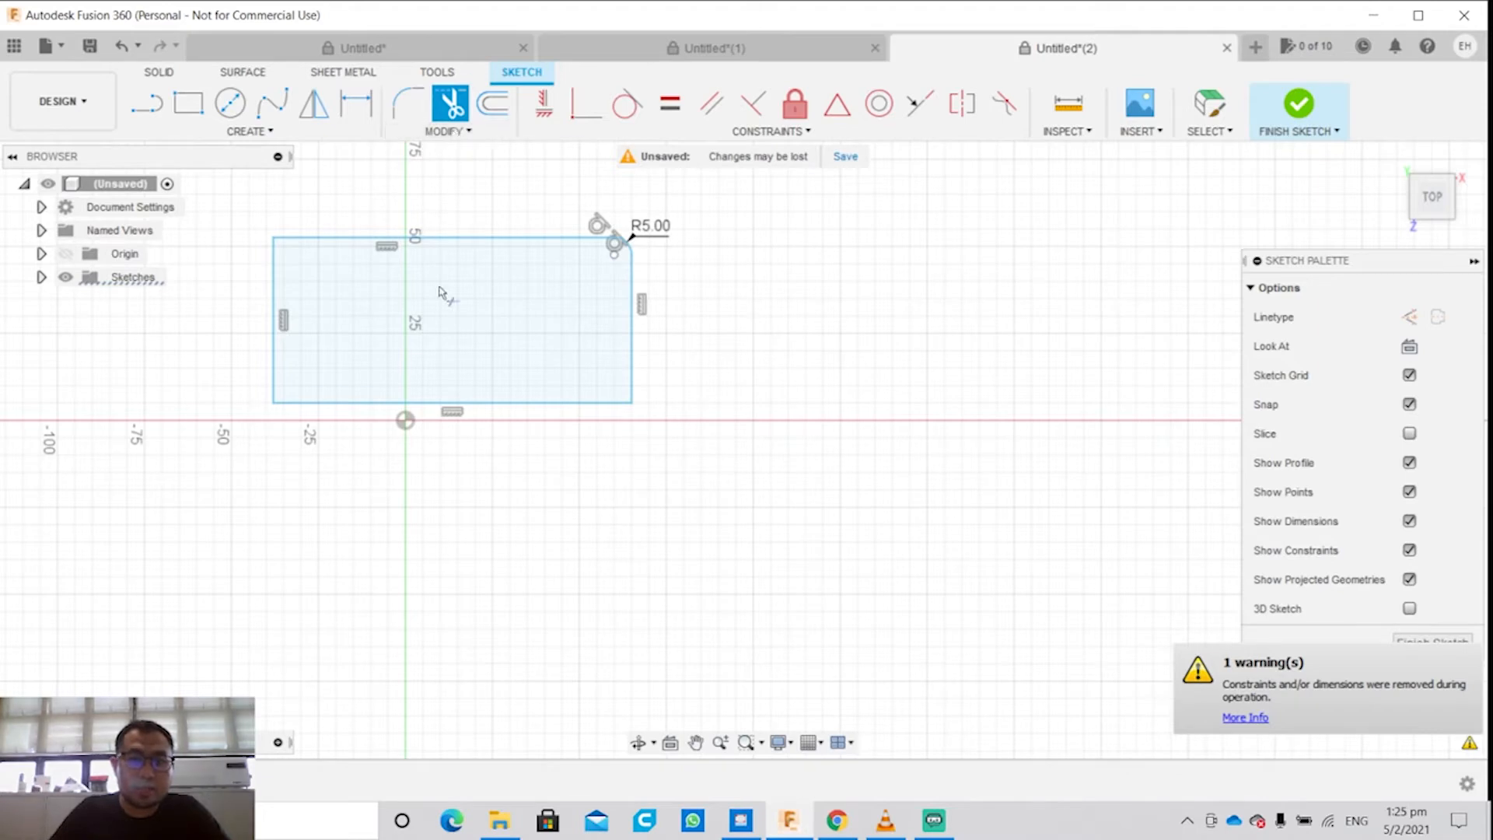
Step: Scale the filleted rectangle's four edges and corner arc by a factor of about 2.174 from its upper-left corner
left_click(462, 132)
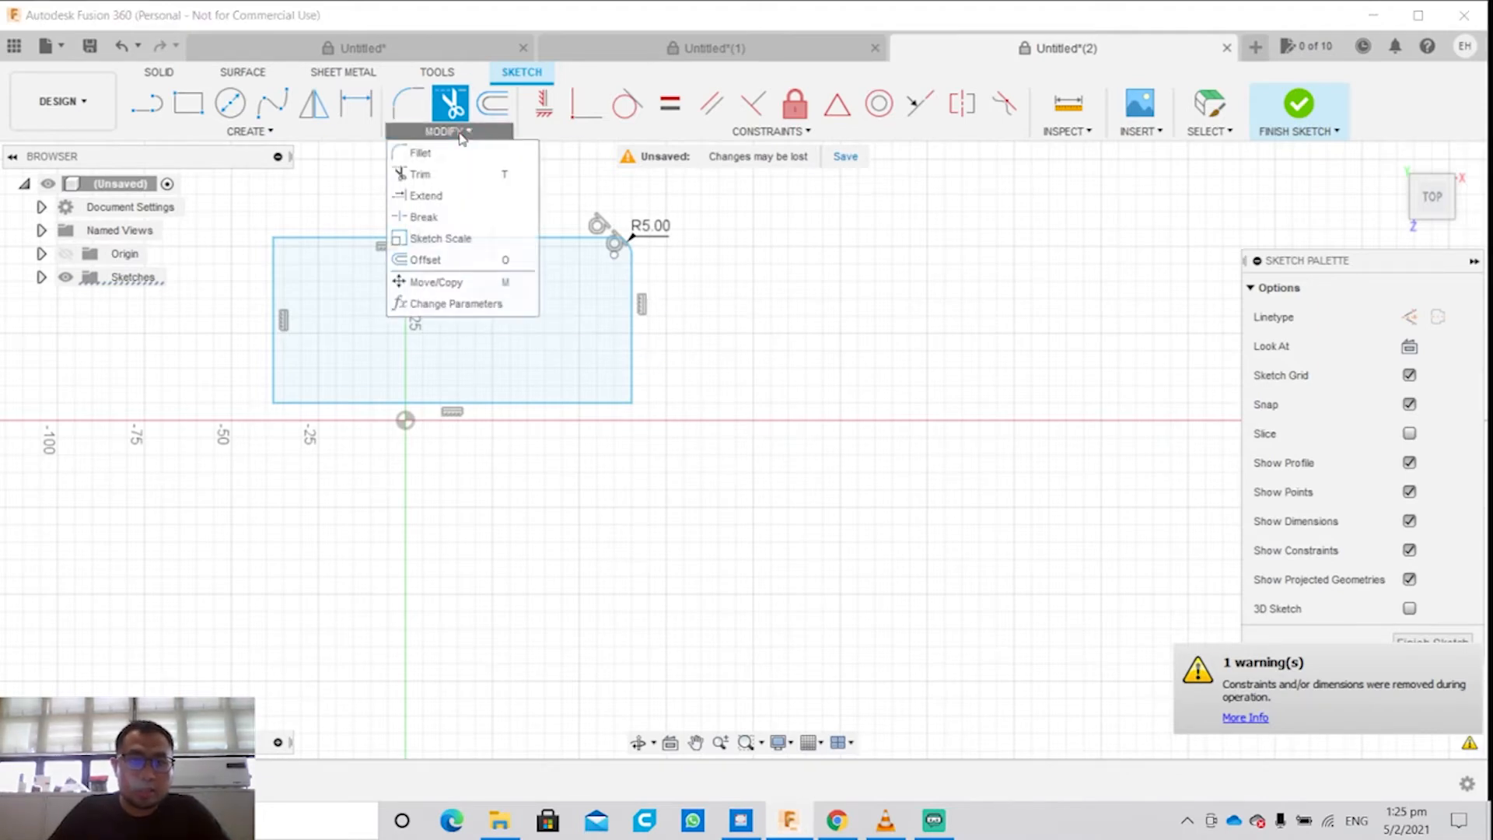
left_click(464, 207)
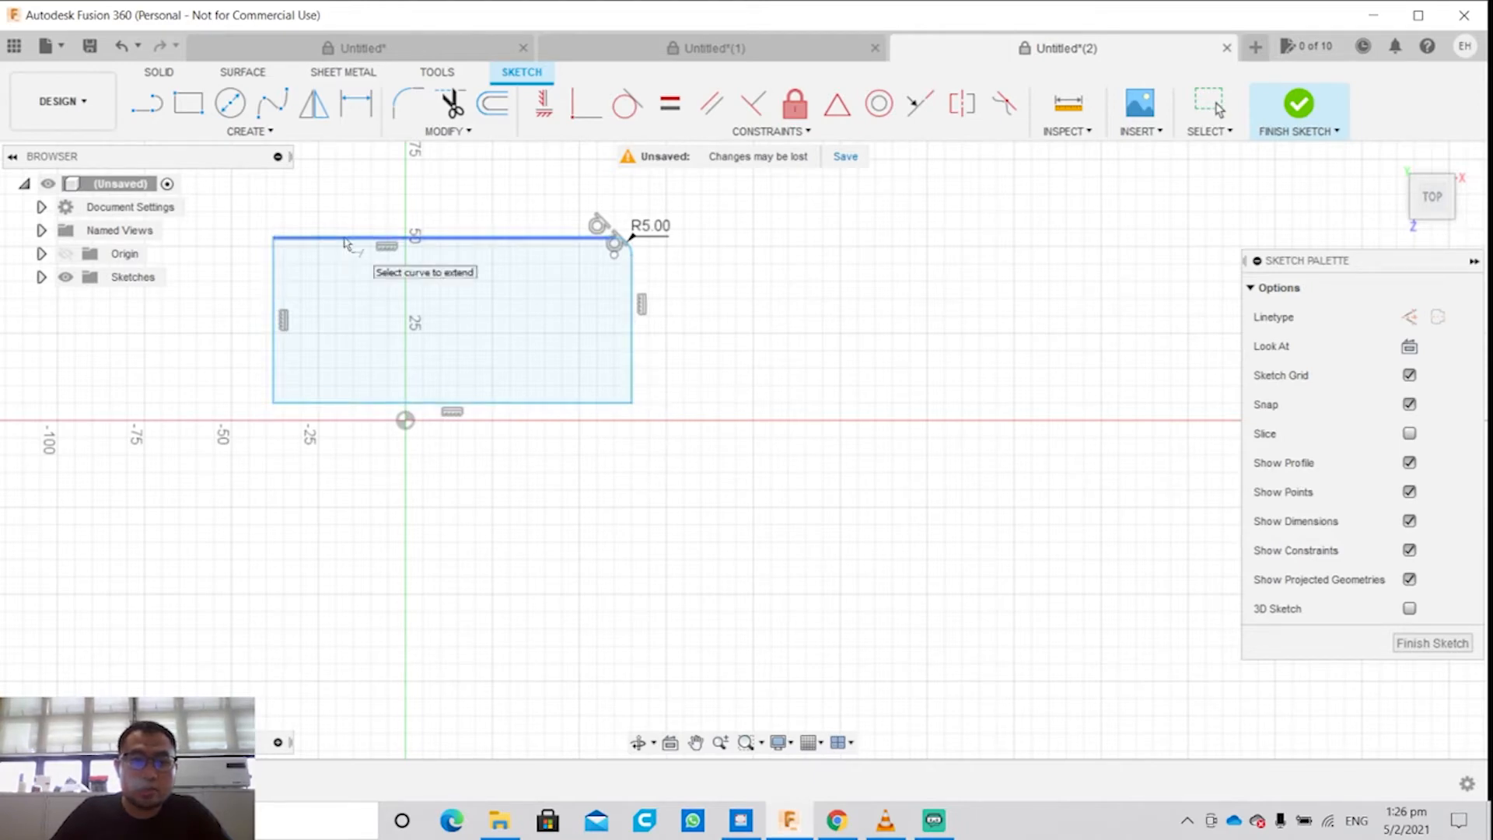
left_click(447, 131)
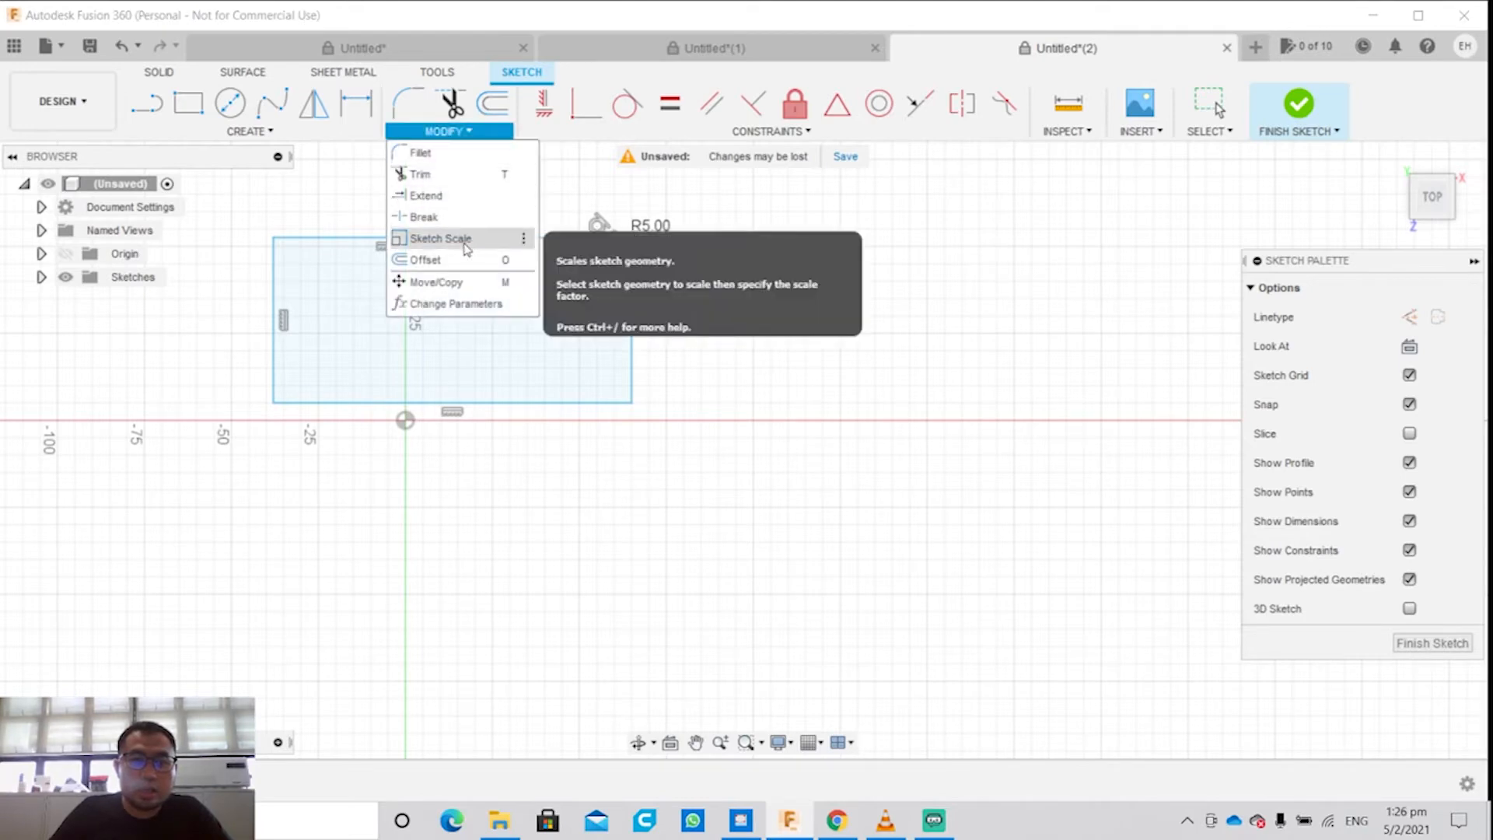
left_click(467, 247)
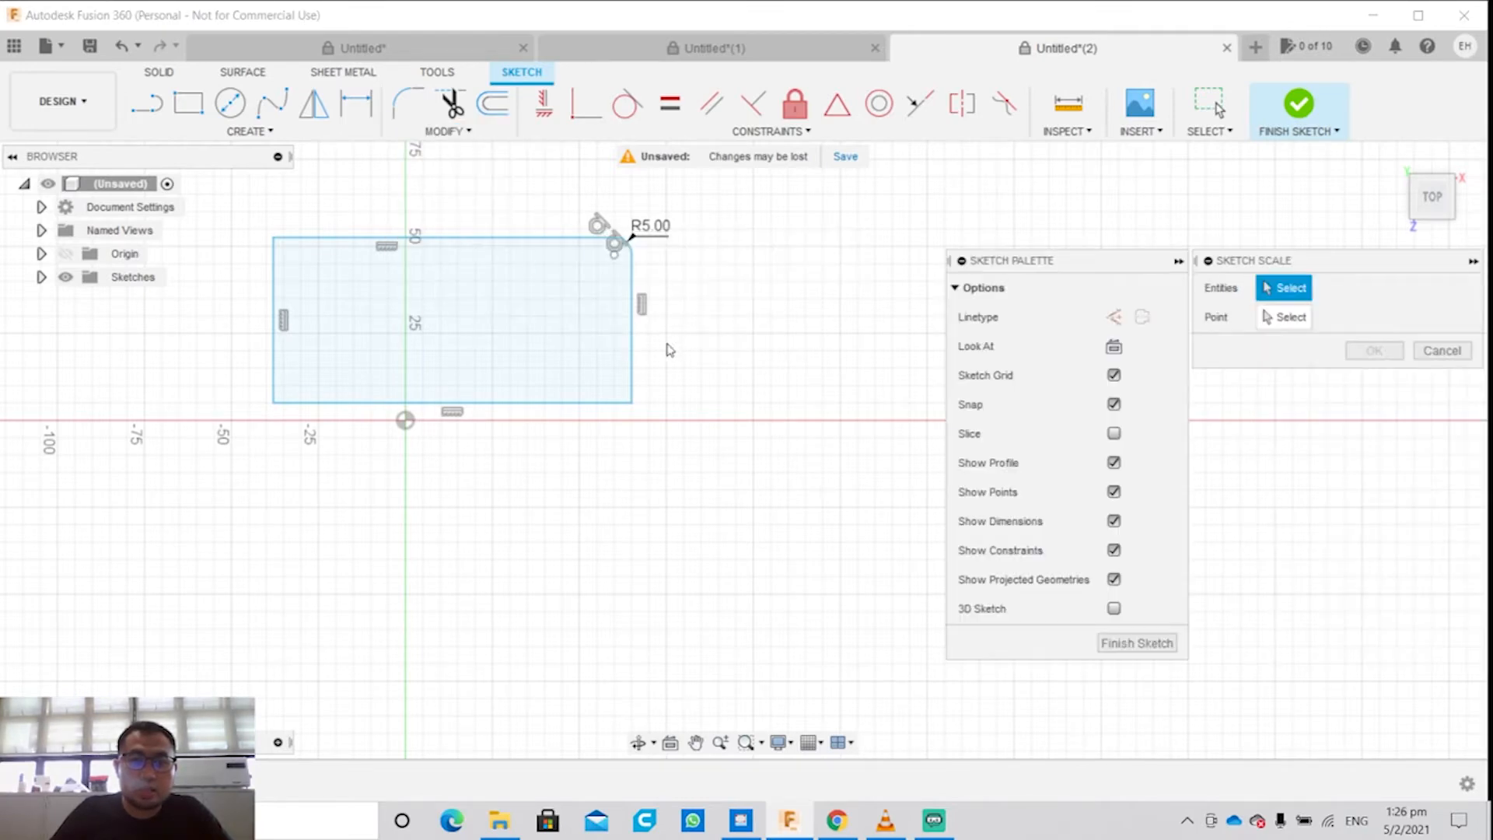
left_click(533, 239)
left_click(276, 276)
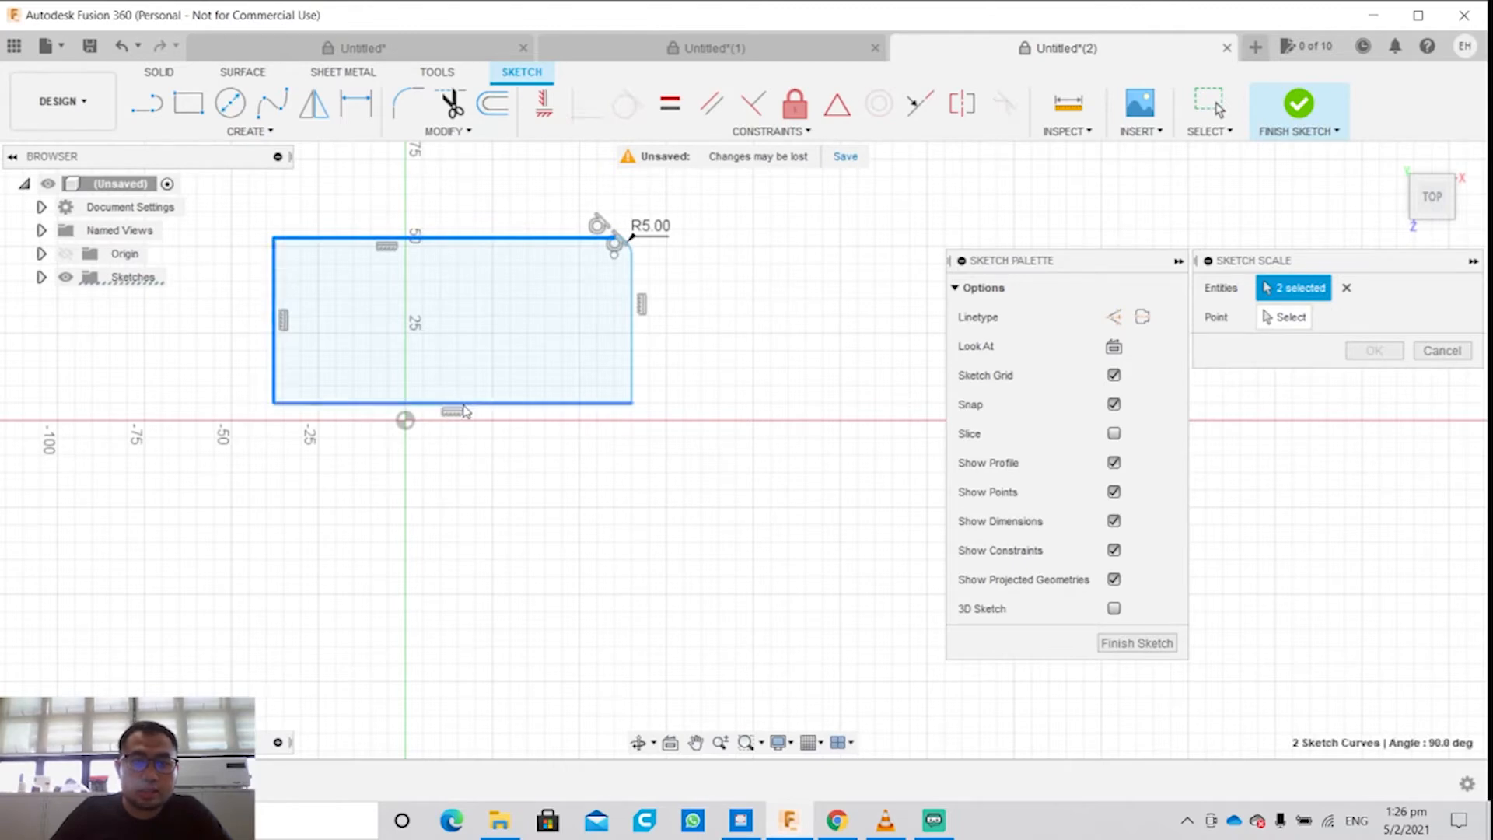
left_click(506, 402)
left_click(633, 333)
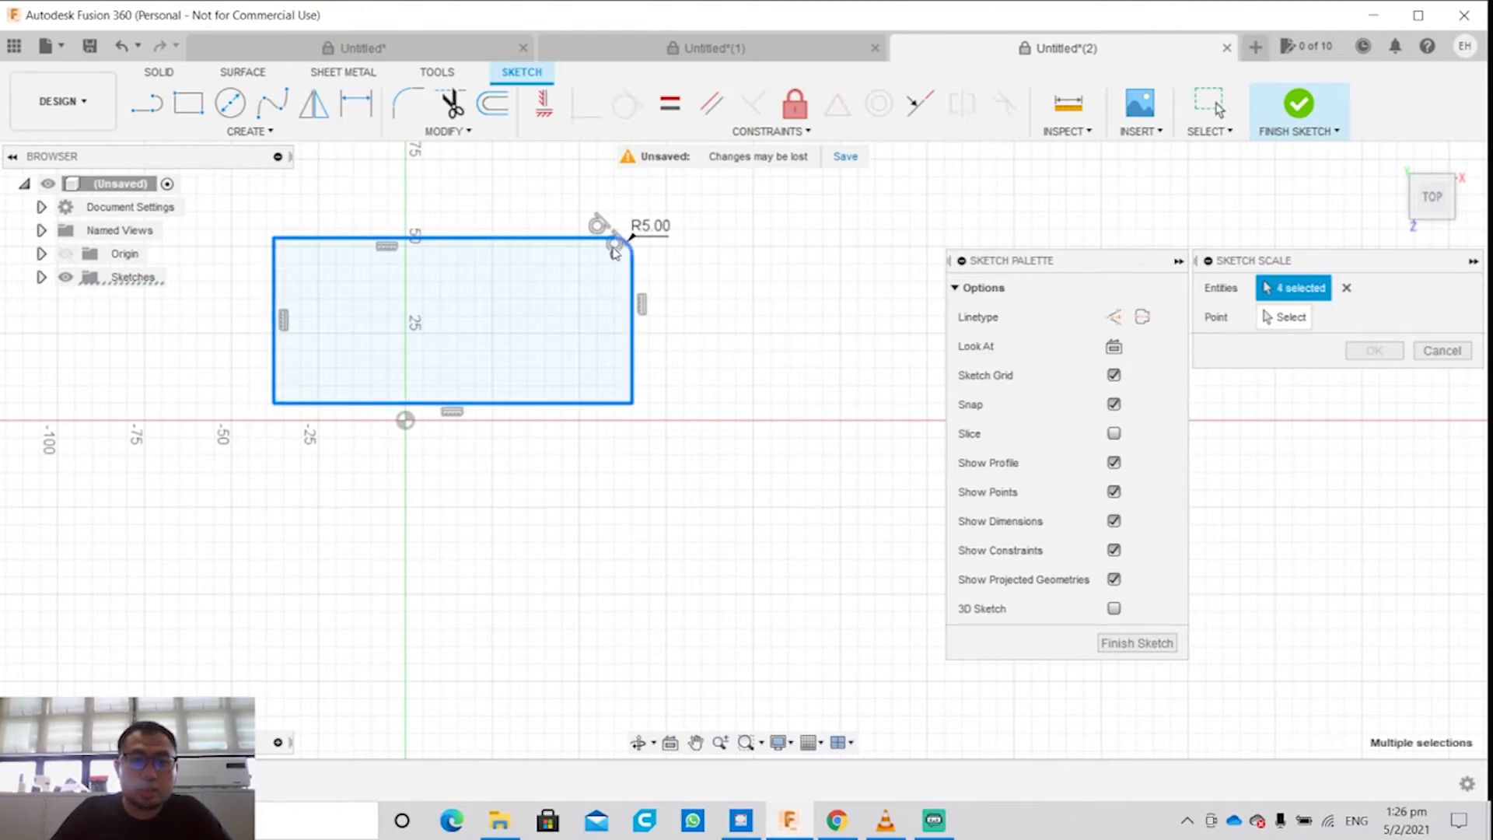
left_click(626, 244)
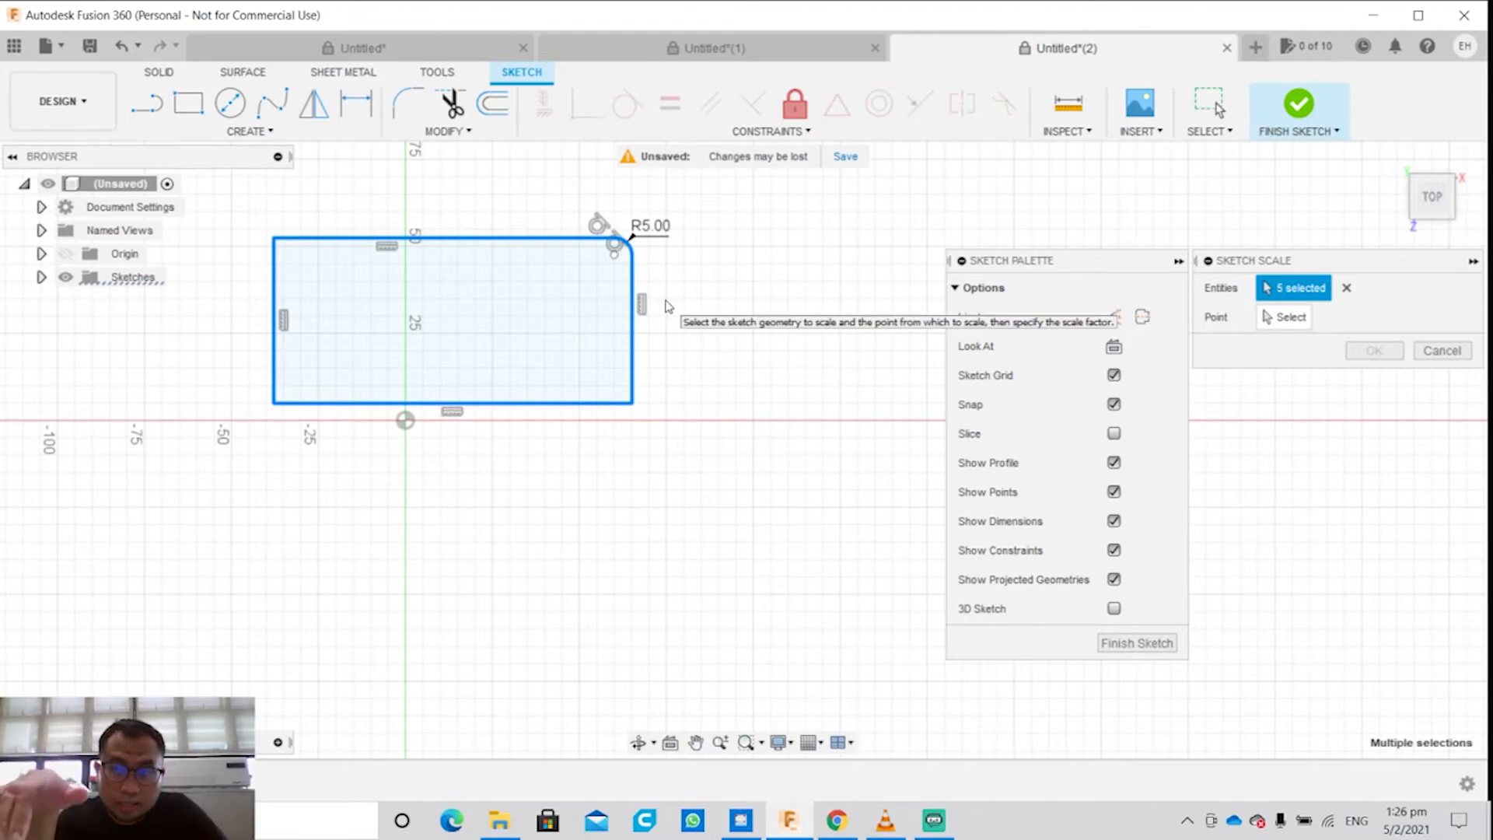
left_click(1290, 318)
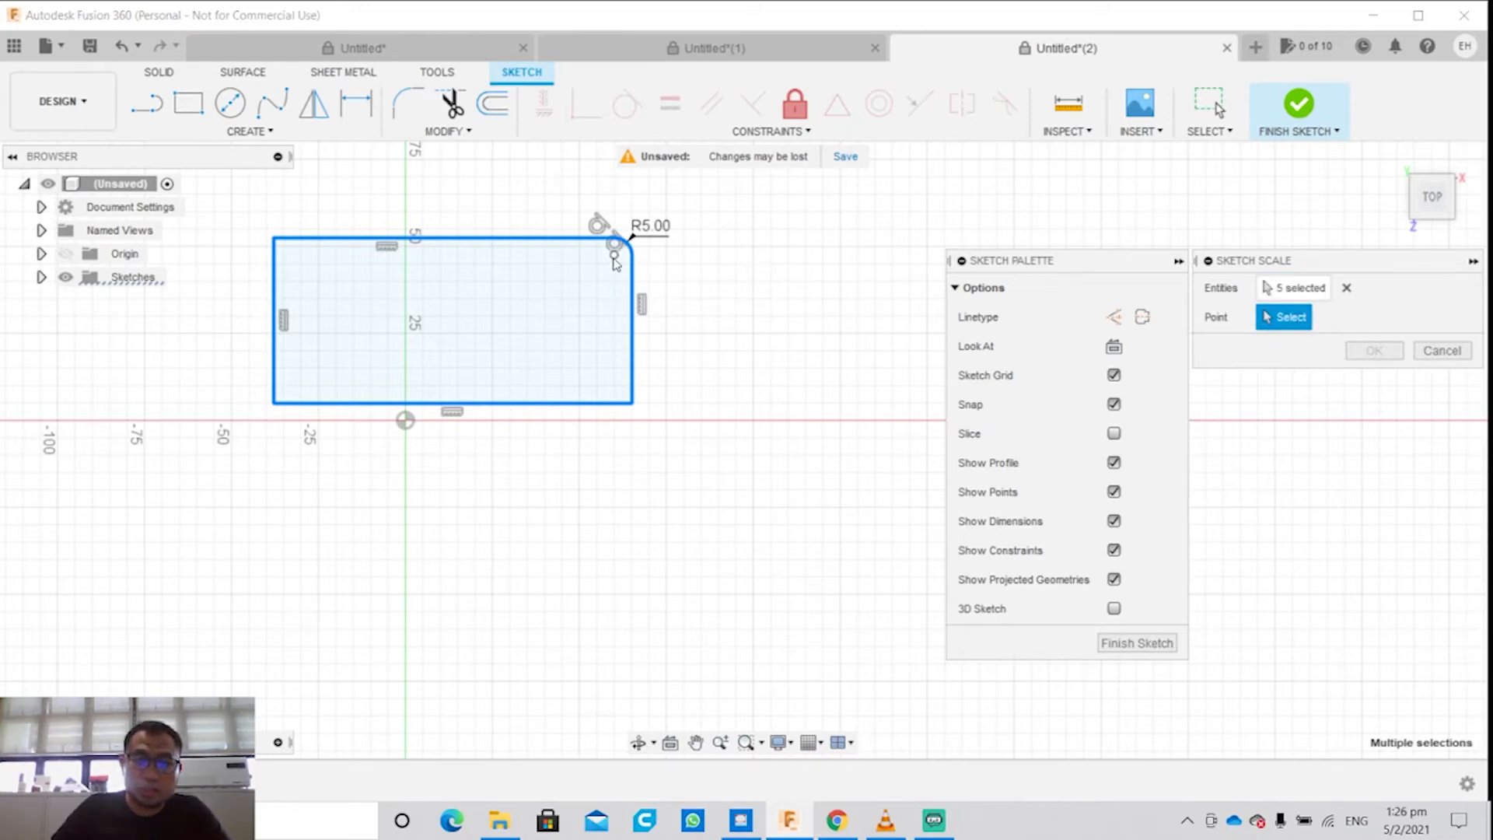
left_click(276, 239)
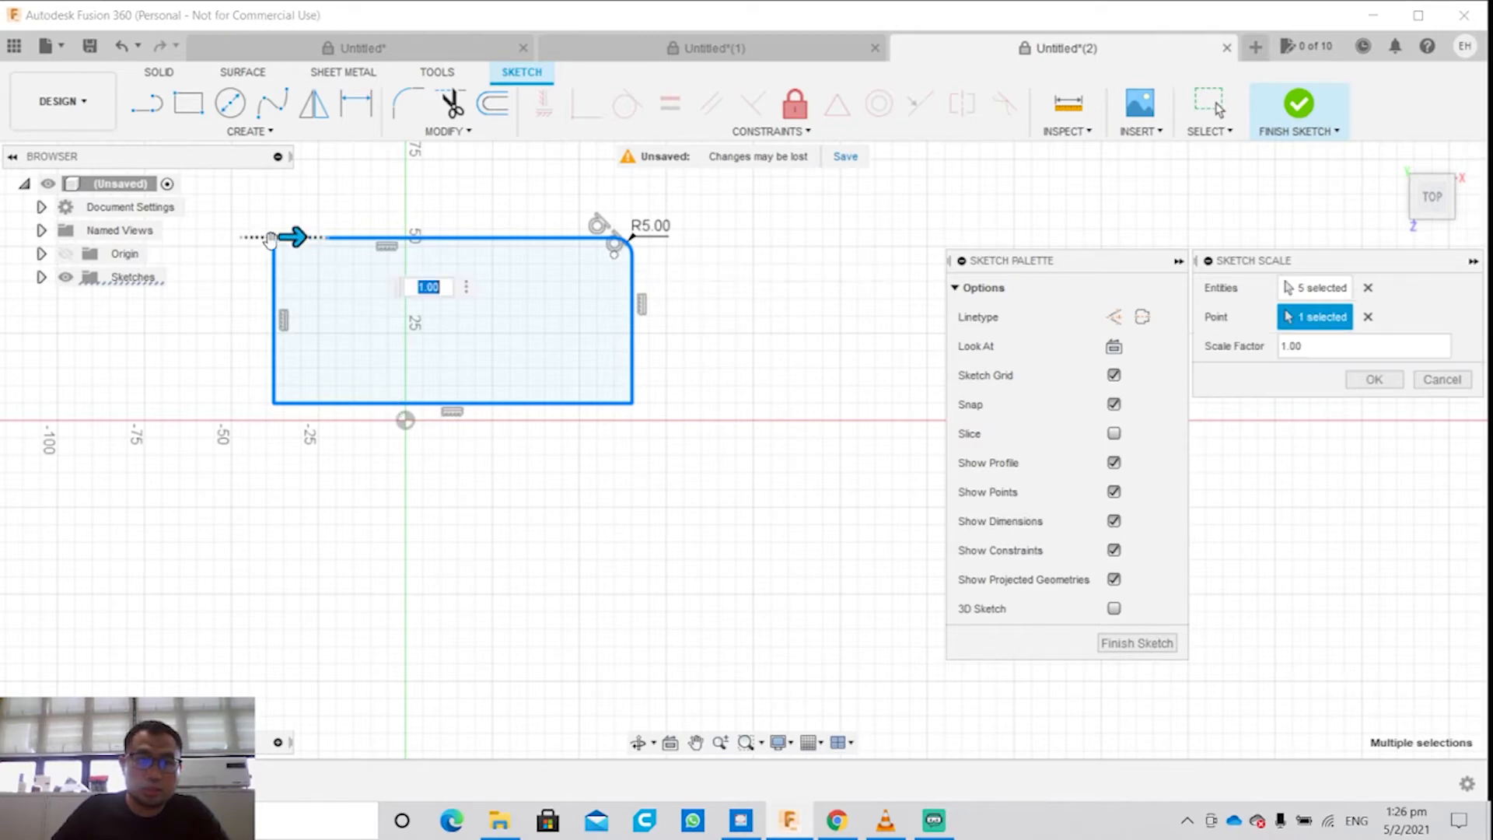
left_click_drag(297, 236, 337, 246)
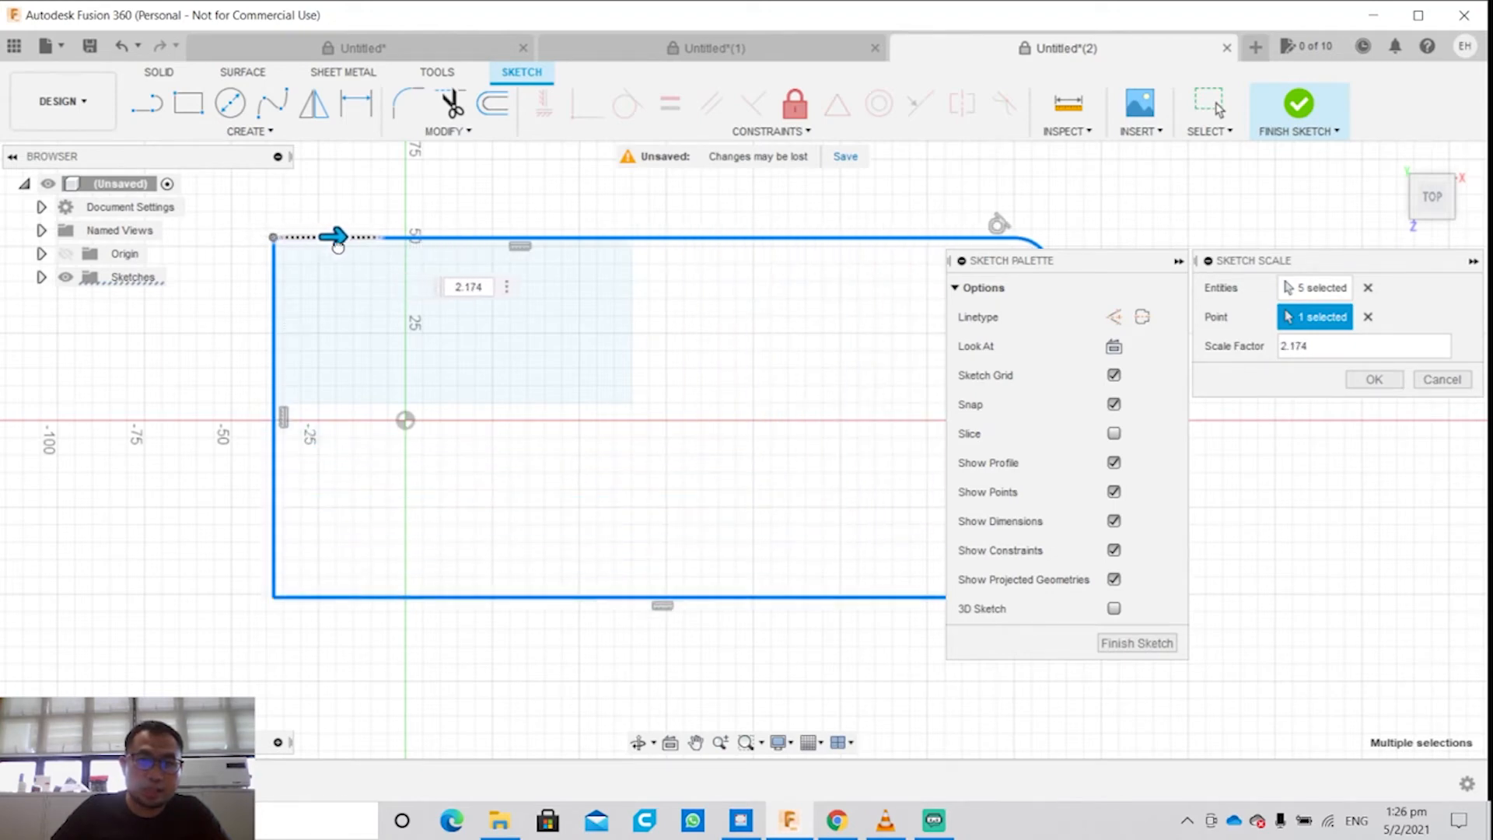
left_click(1374, 379)
Step: Offset the whole rectangle outline outward by about 7.662 mm and finish the sketch
left_click(465, 133)
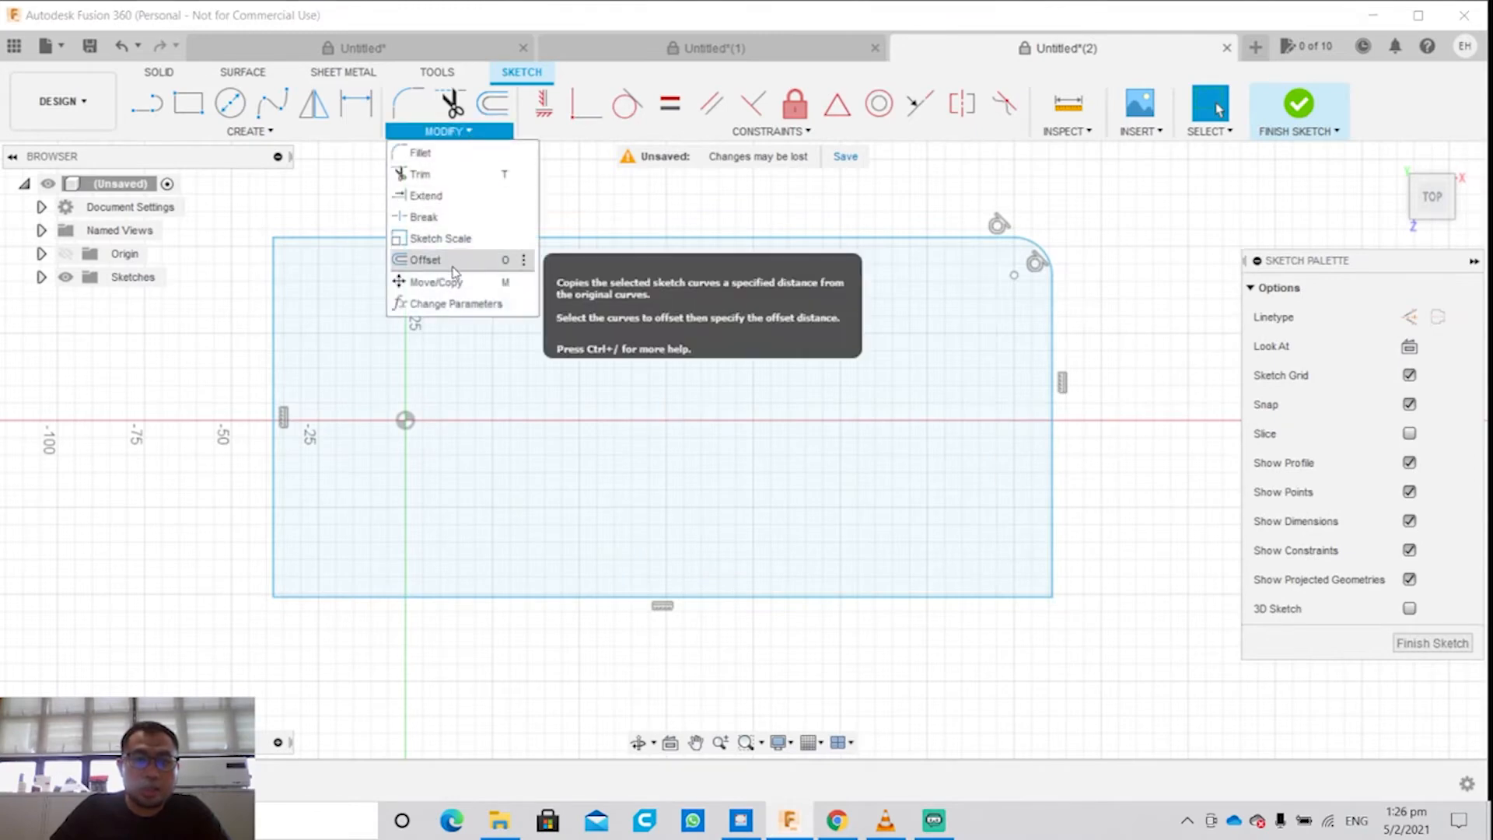
left_click(452, 263)
left_click(615, 597)
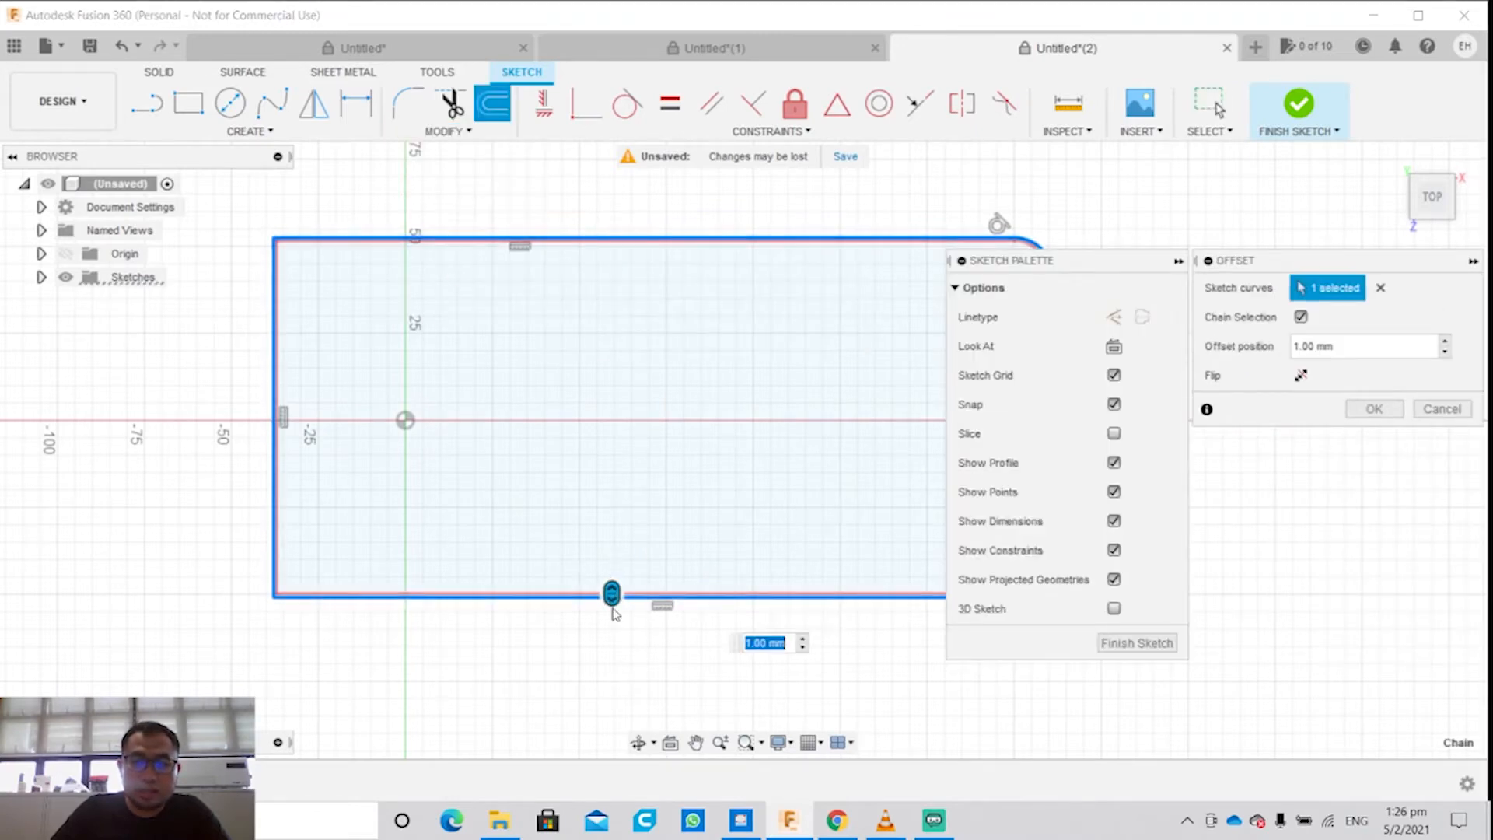
left_click_drag(612, 595, 611, 629)
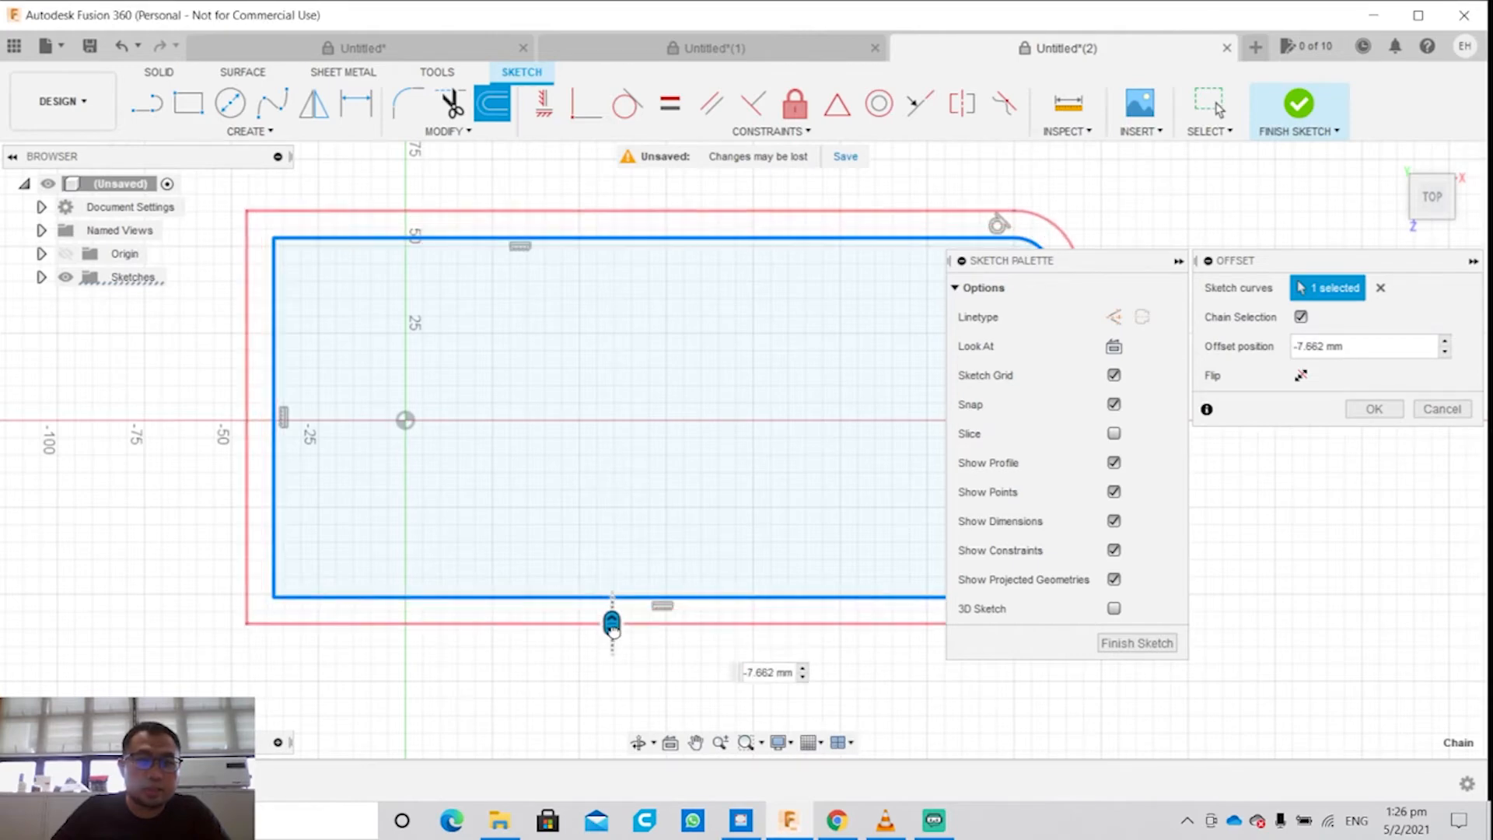
left_click(1120, 646)
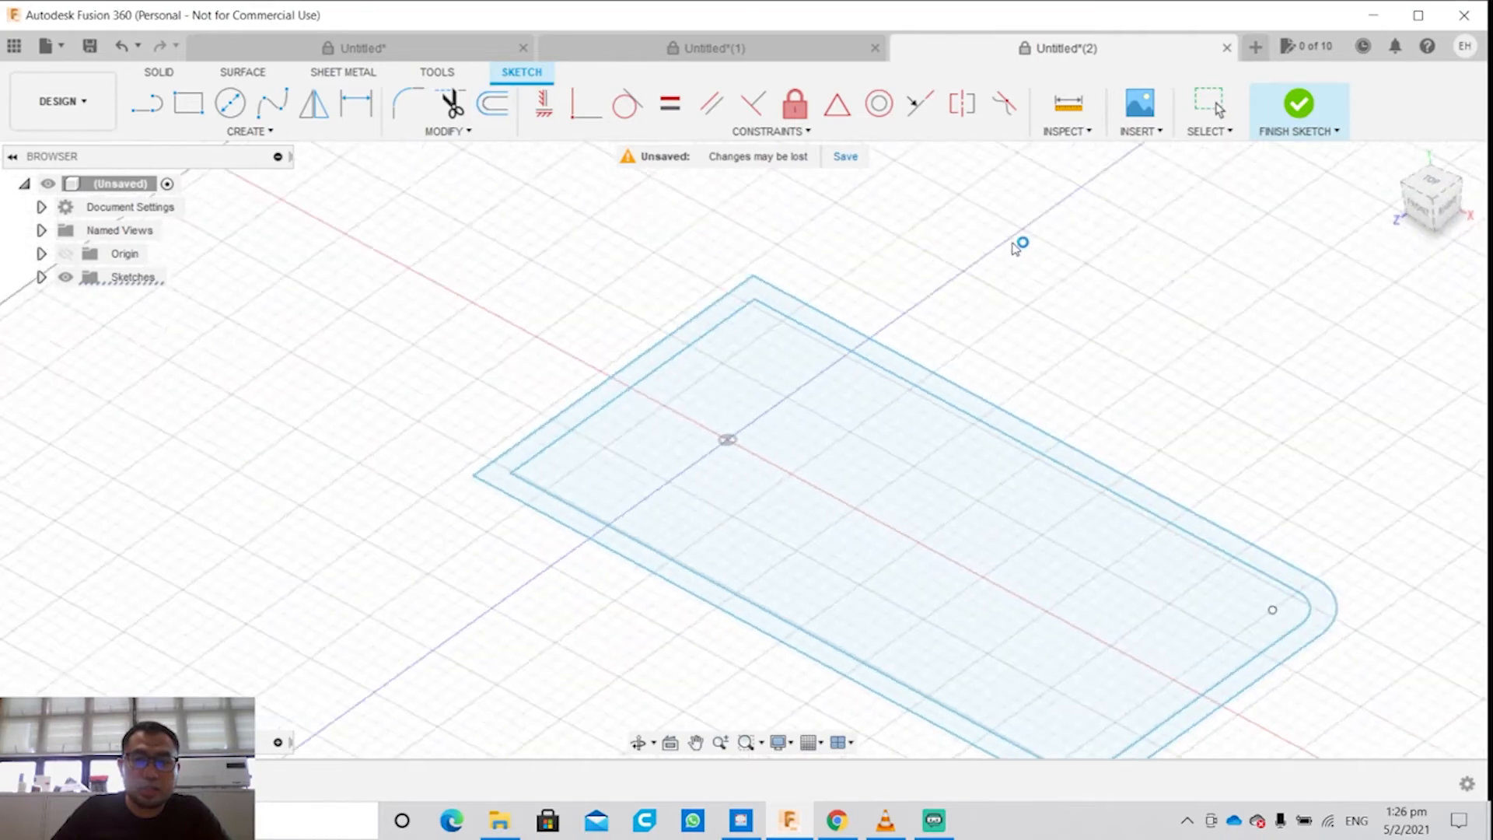
Step: Try to extrude the border and inner profiles together 40 mm upward as a new body
left_click(714, 447)
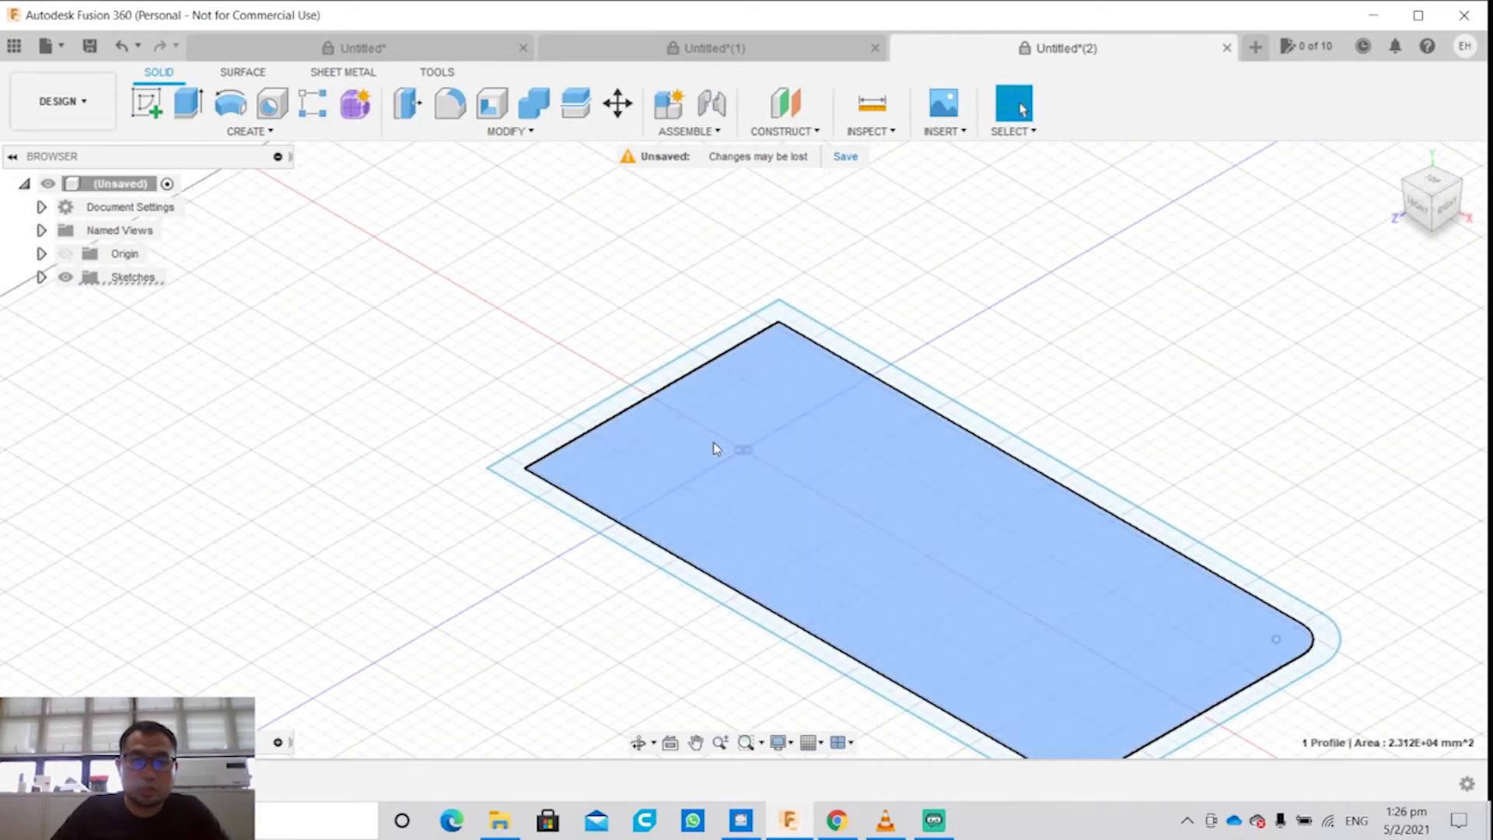
left_click(824, 338)
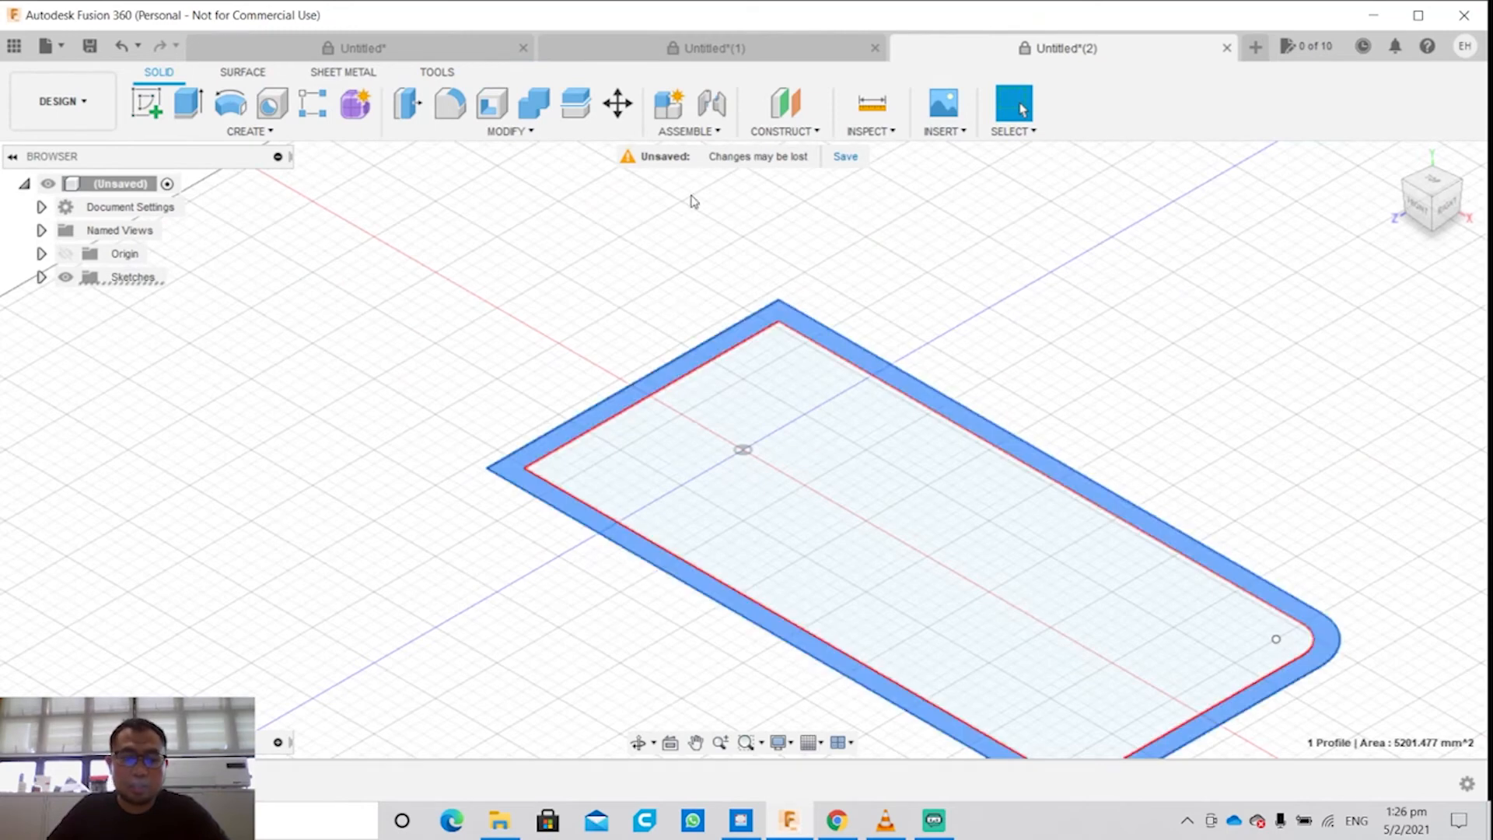
key("e")
left_click_drag(800, 606, 802, 495)
left_click(922, 460)
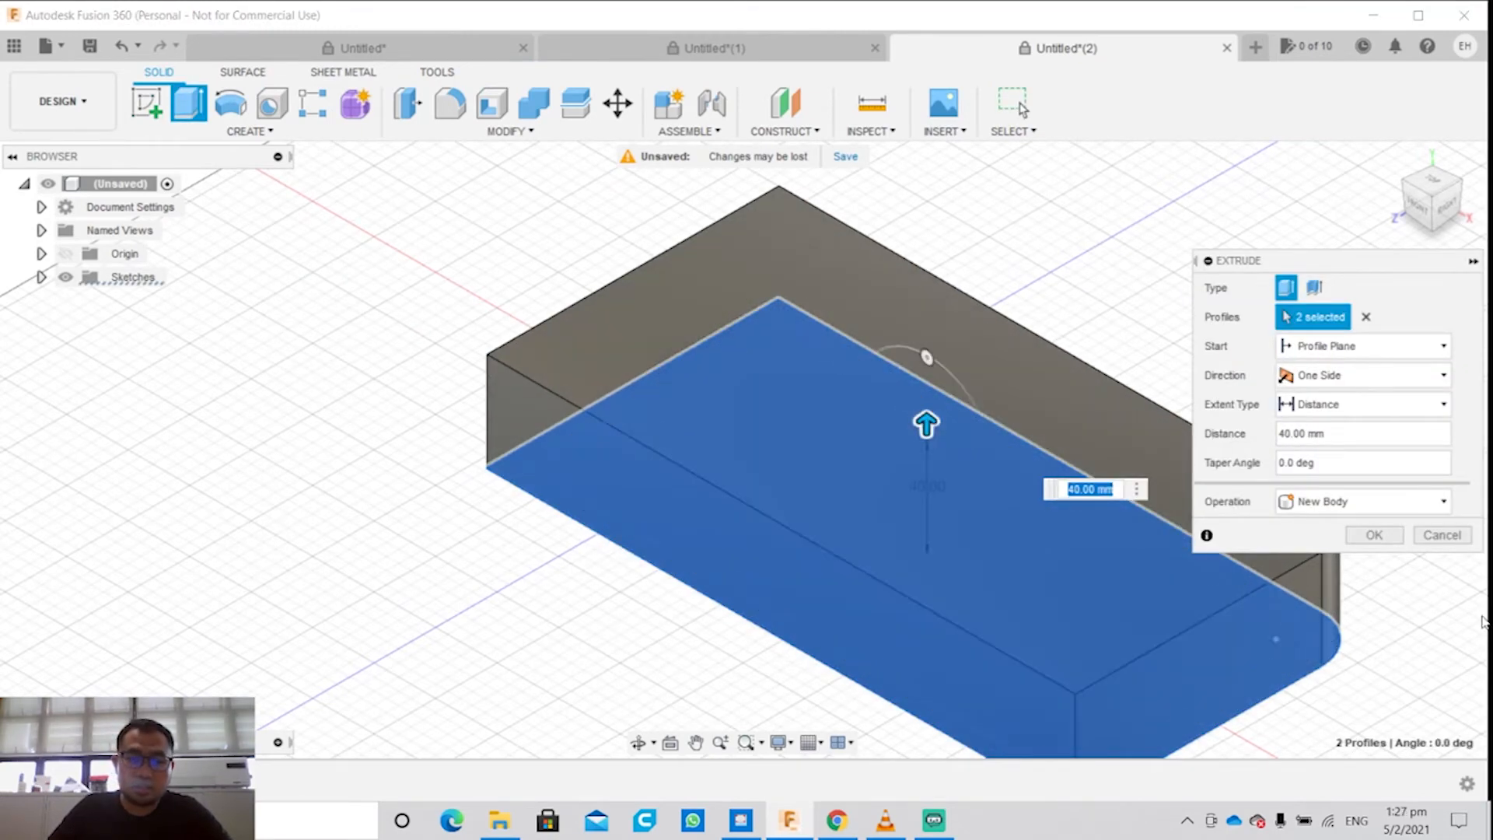
left_click(1442, 535)
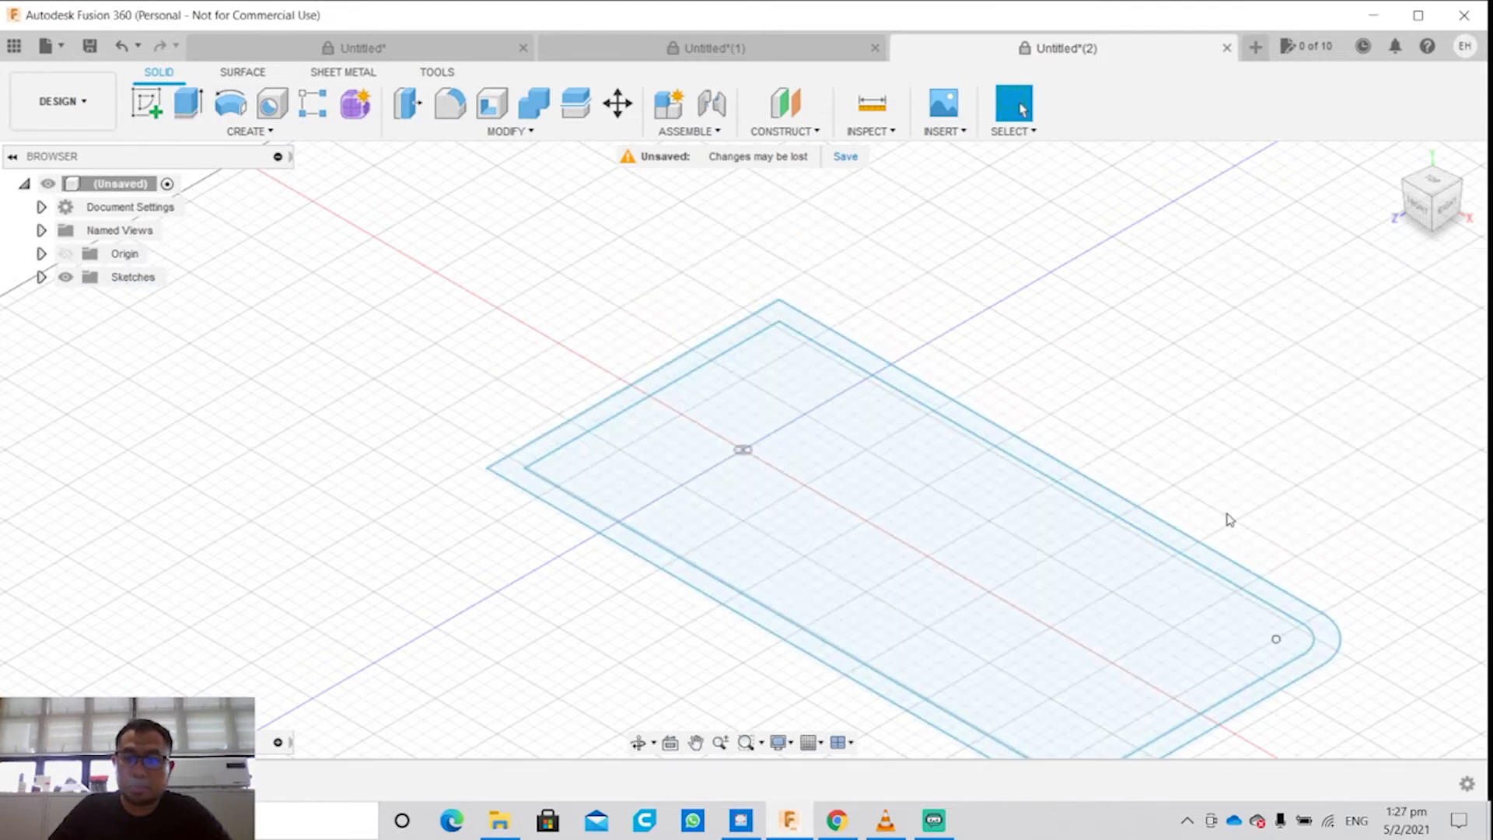
Step: Try to extrude only the border profile between the two outlines 15 mm upward as a new body
left_click(772, 622)
key("e")
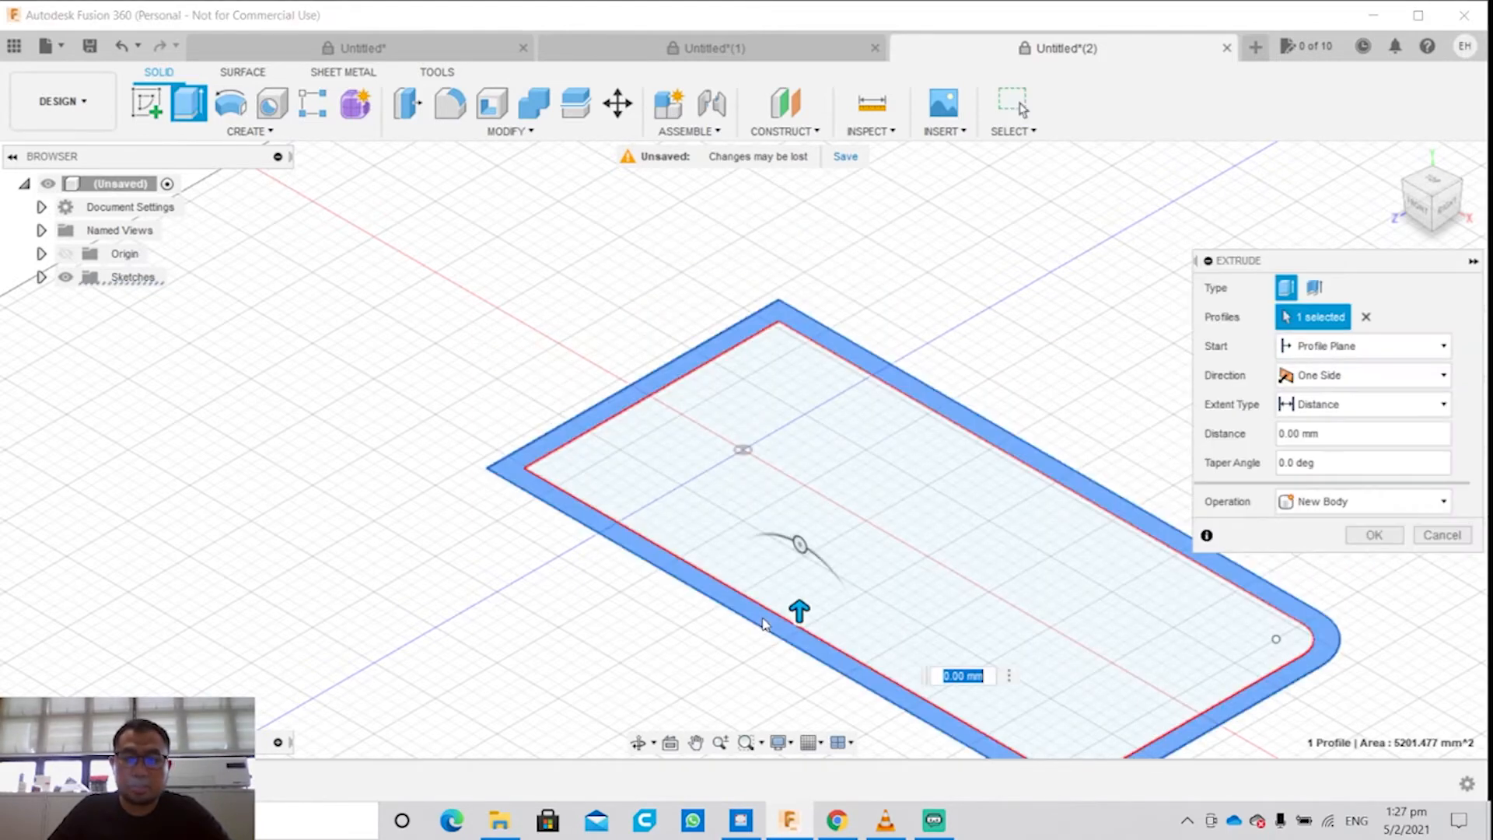
left_click_drag(799, 606, 802, 563)
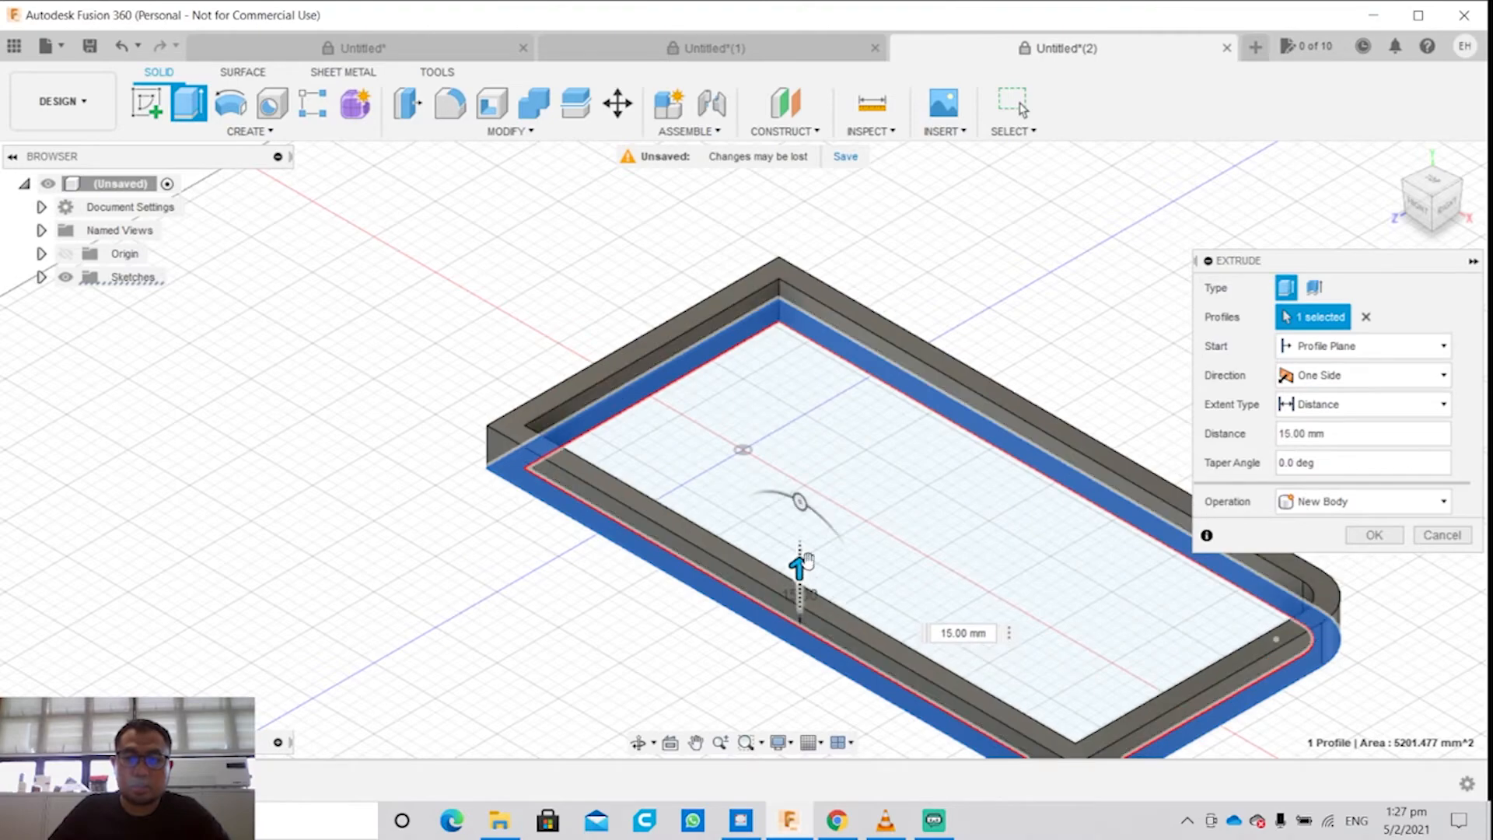
middle_click_drag(805, 614, 745, 468, "shift")
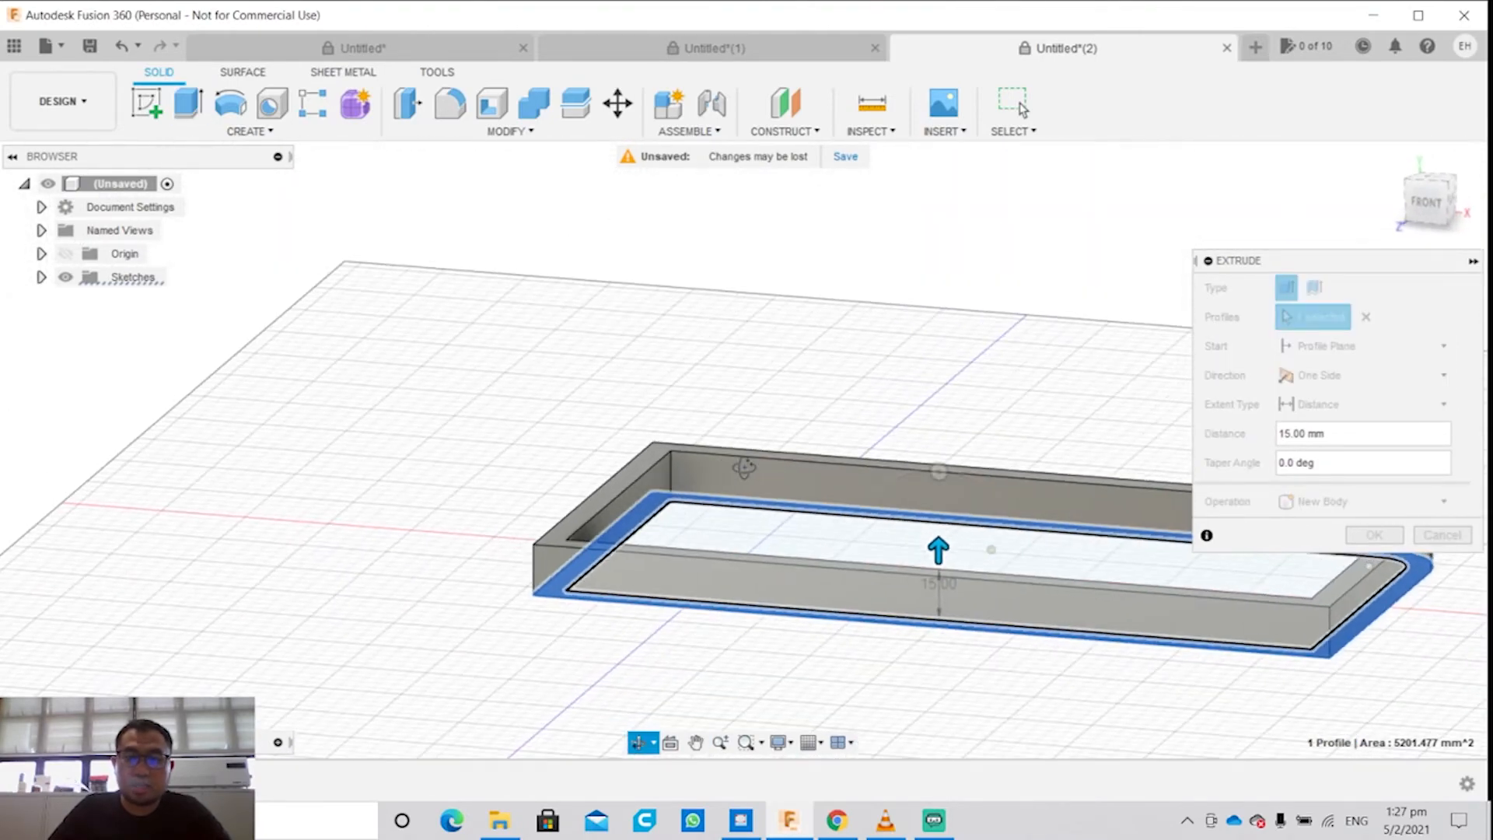
left_click(1442, 535)
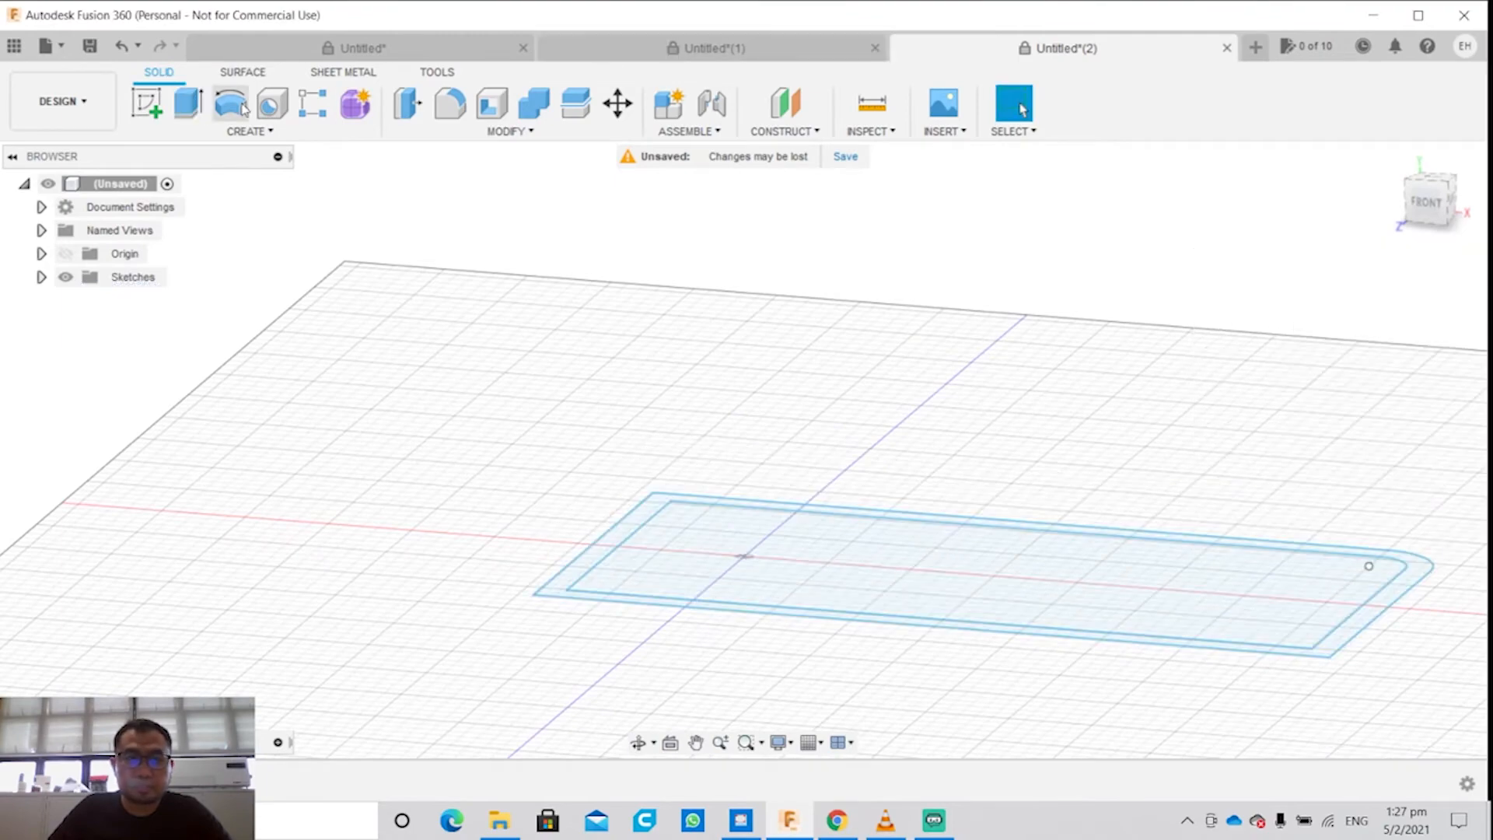
Step: Undo finishing the sketch to return to sketch editing
left_click(121, 45)
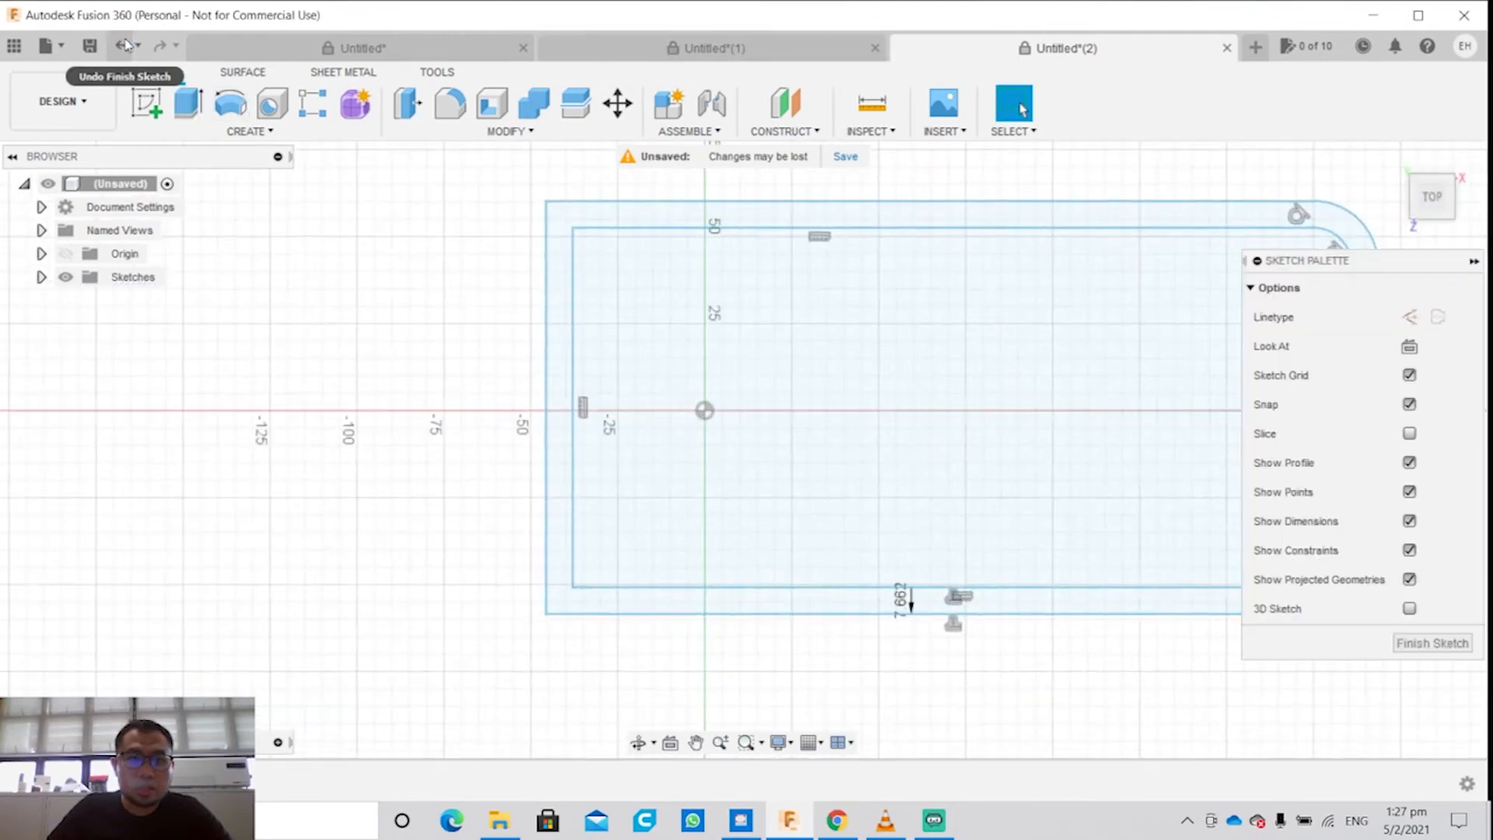
left_click(448, 131)
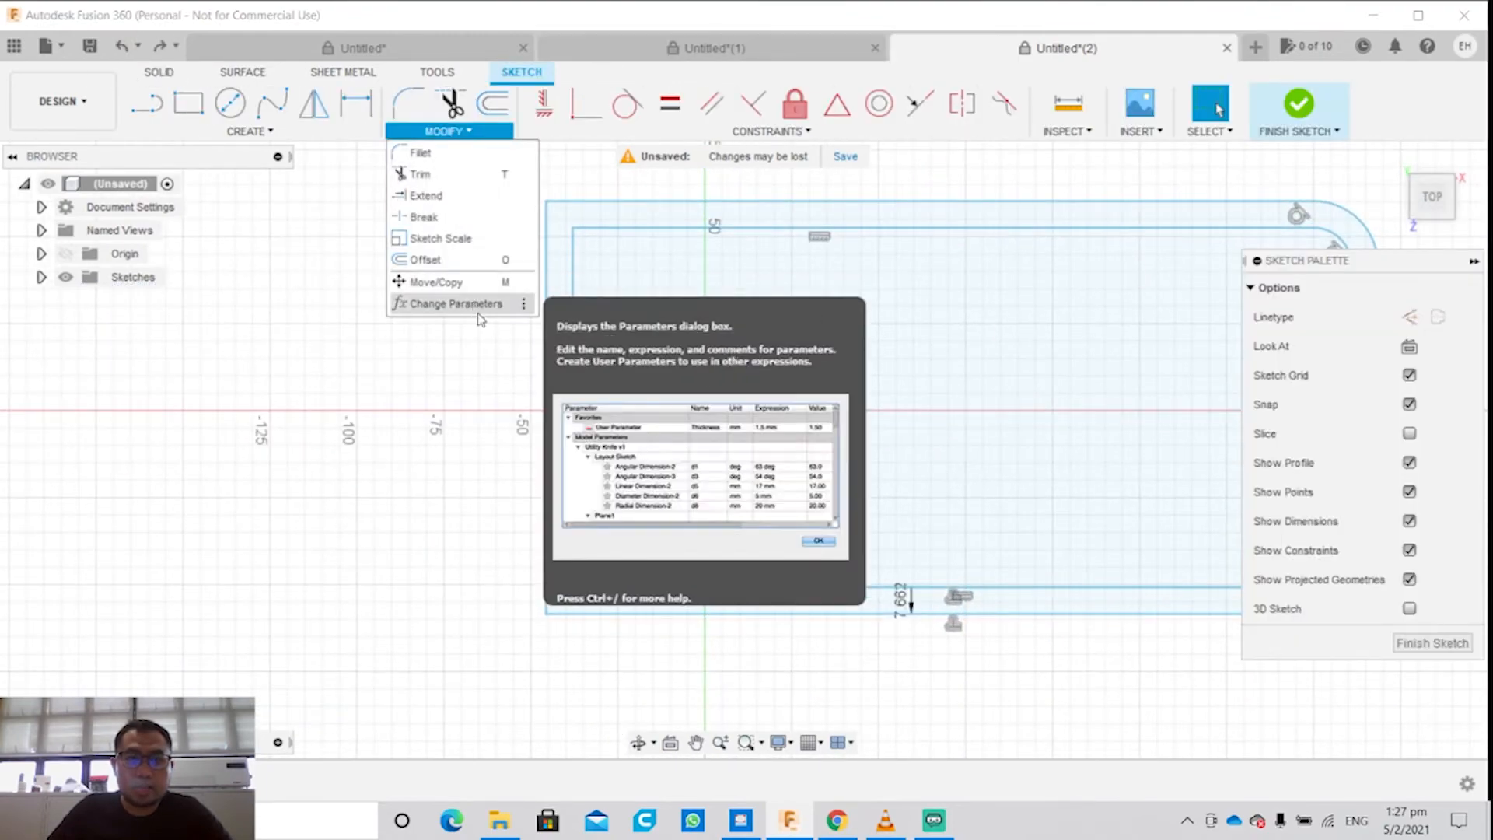
left_click(483, 377)
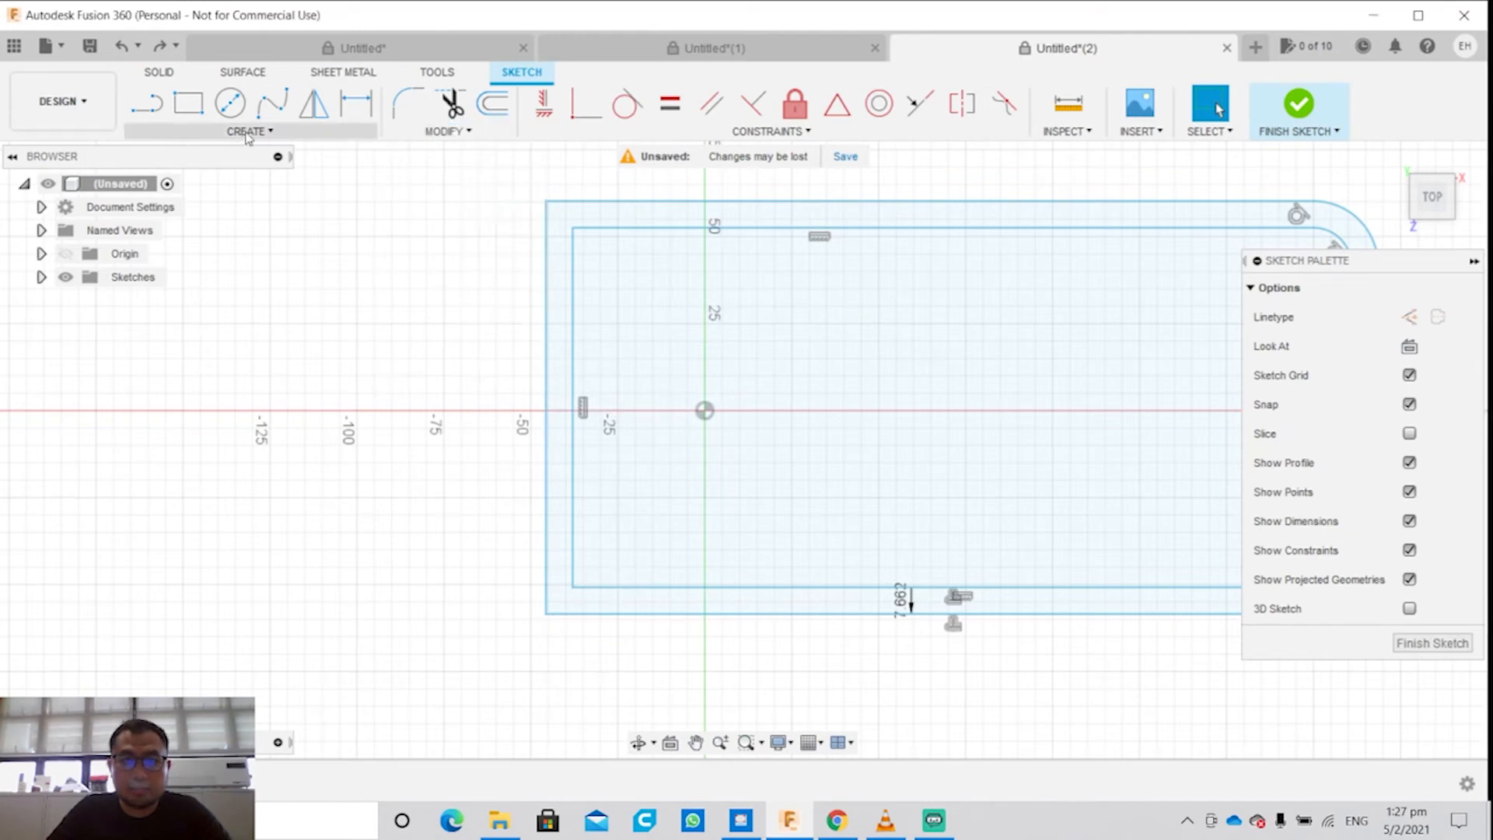
Step: Finish the sketch and try to extrude the inner rectangle profile 55 mm upward as a new body
left_click(1314, 106)
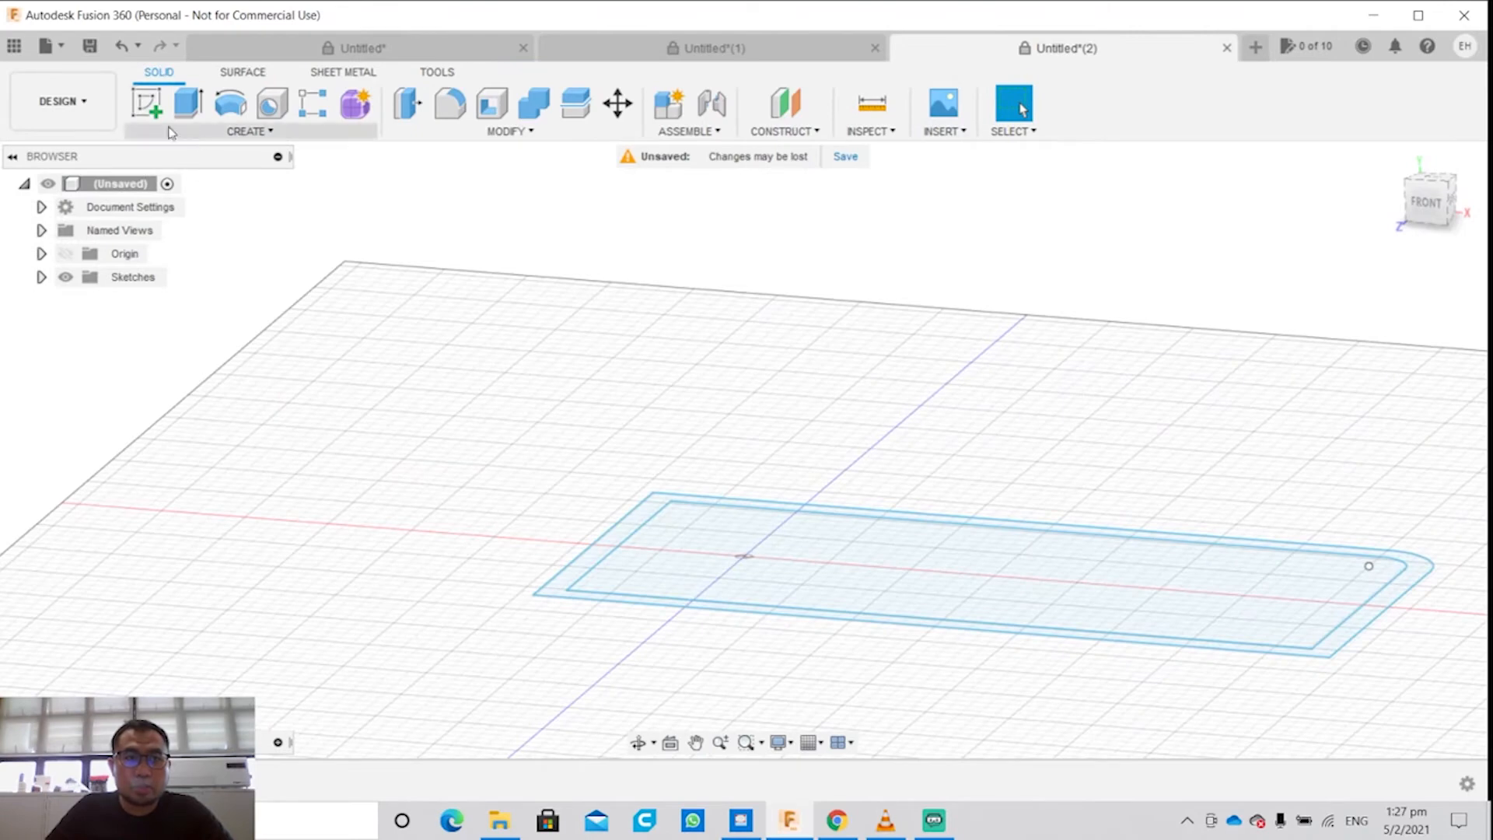
left_click(212, 132)
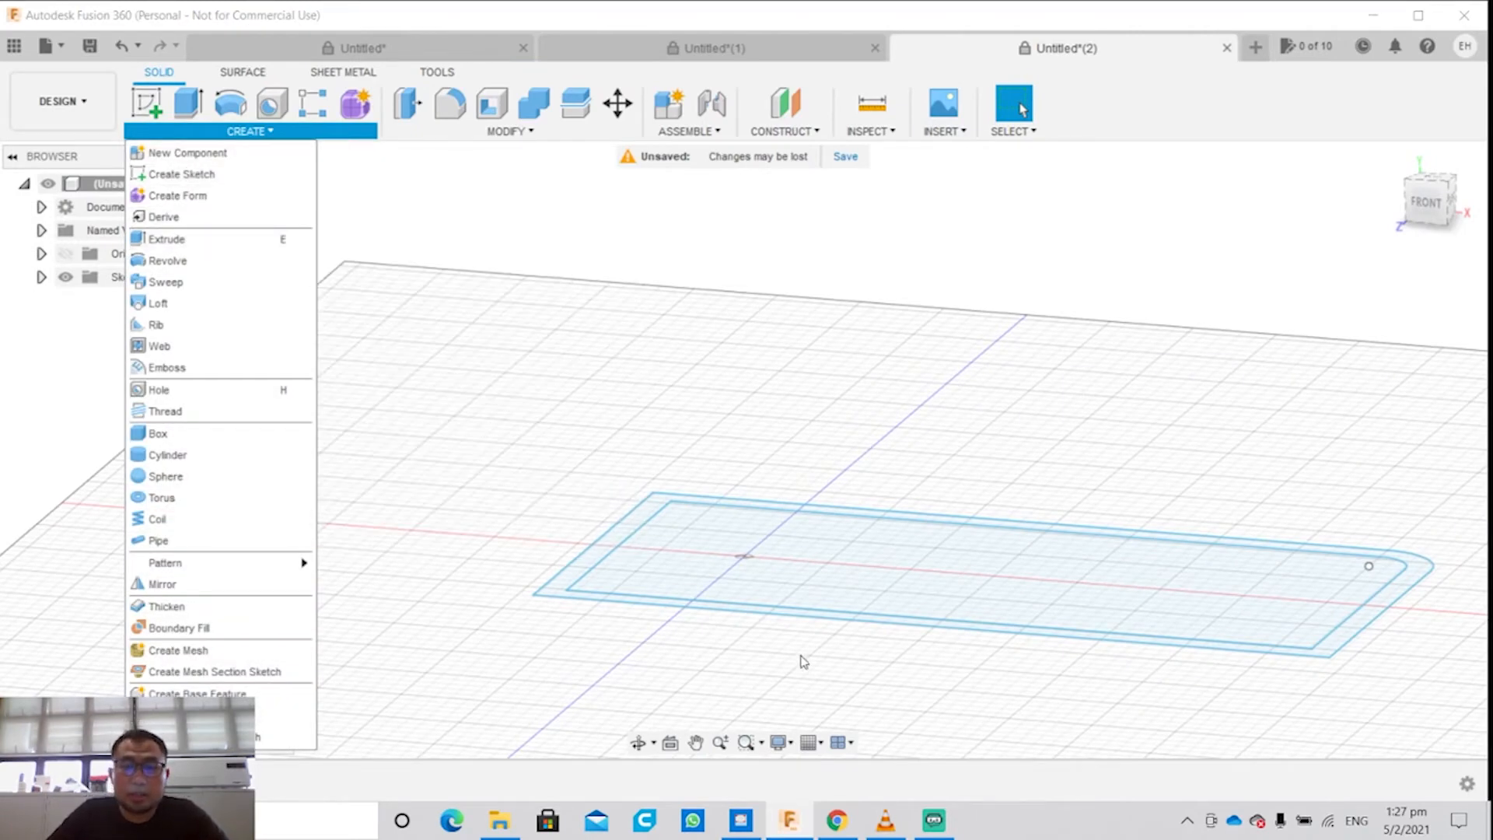
left_click(778, 550)
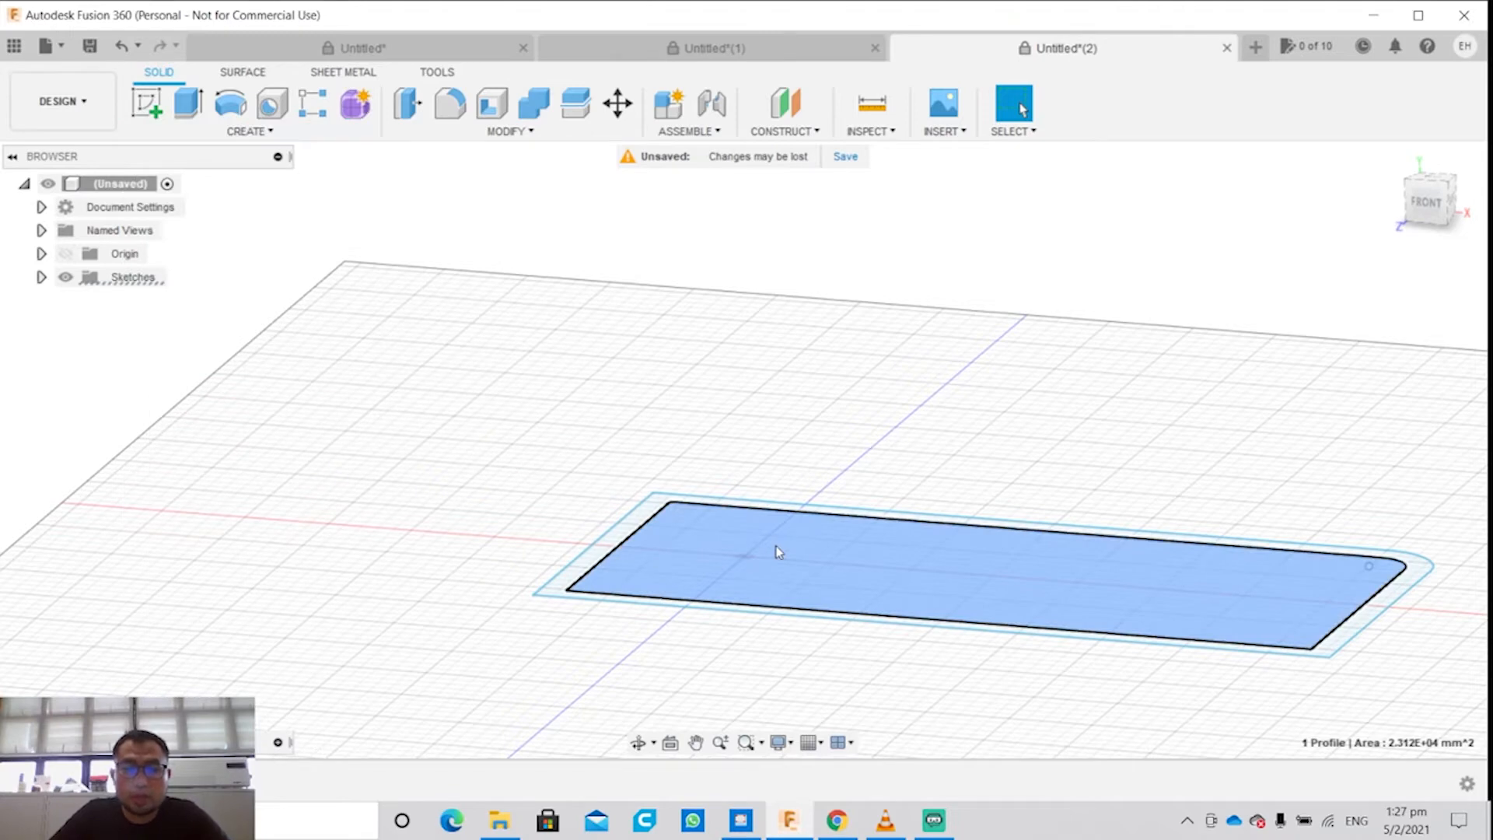
key("e")
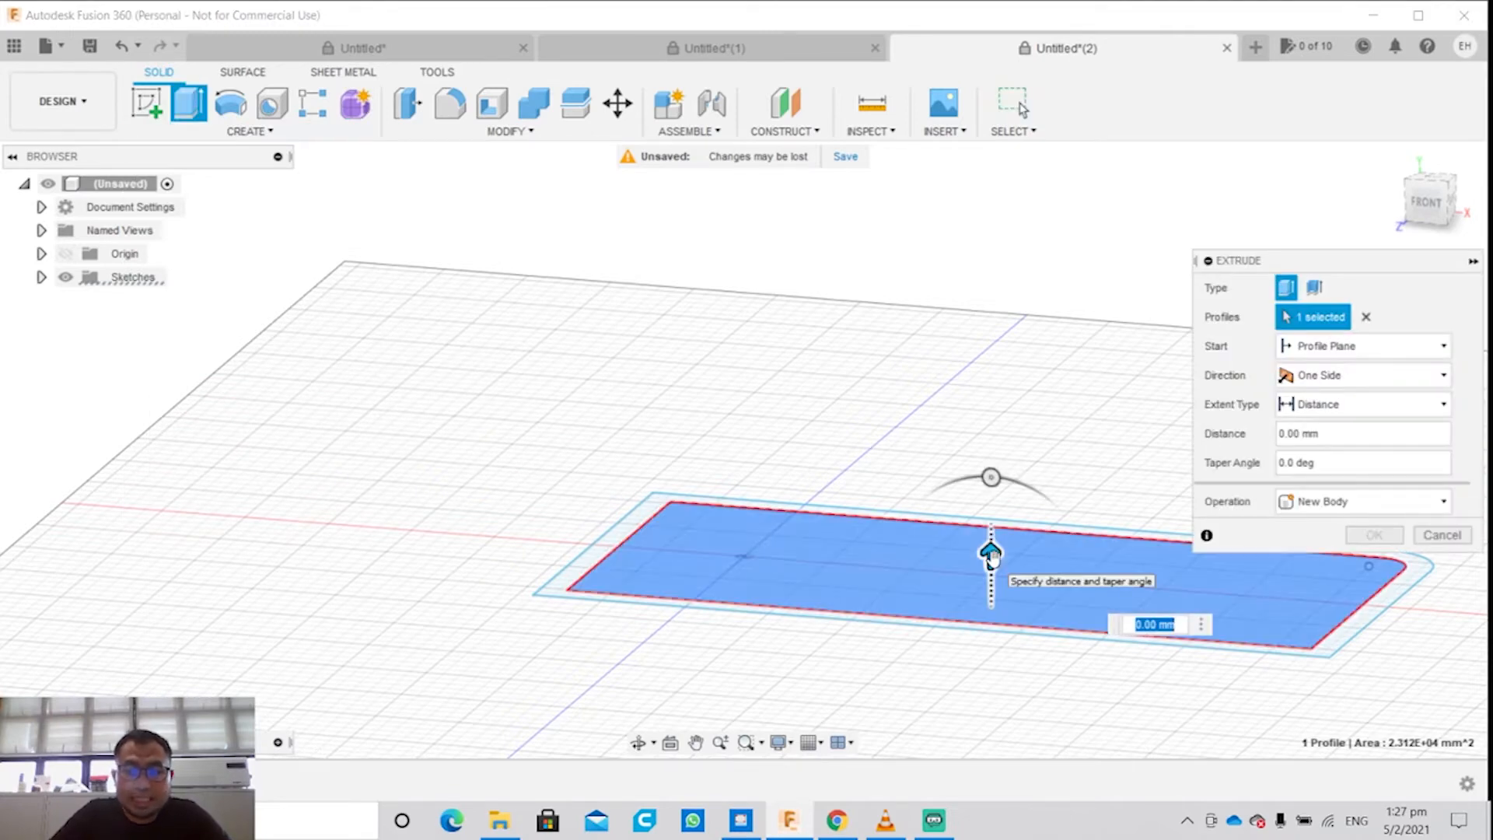
left_click_drag(992, 555, 991, 359)
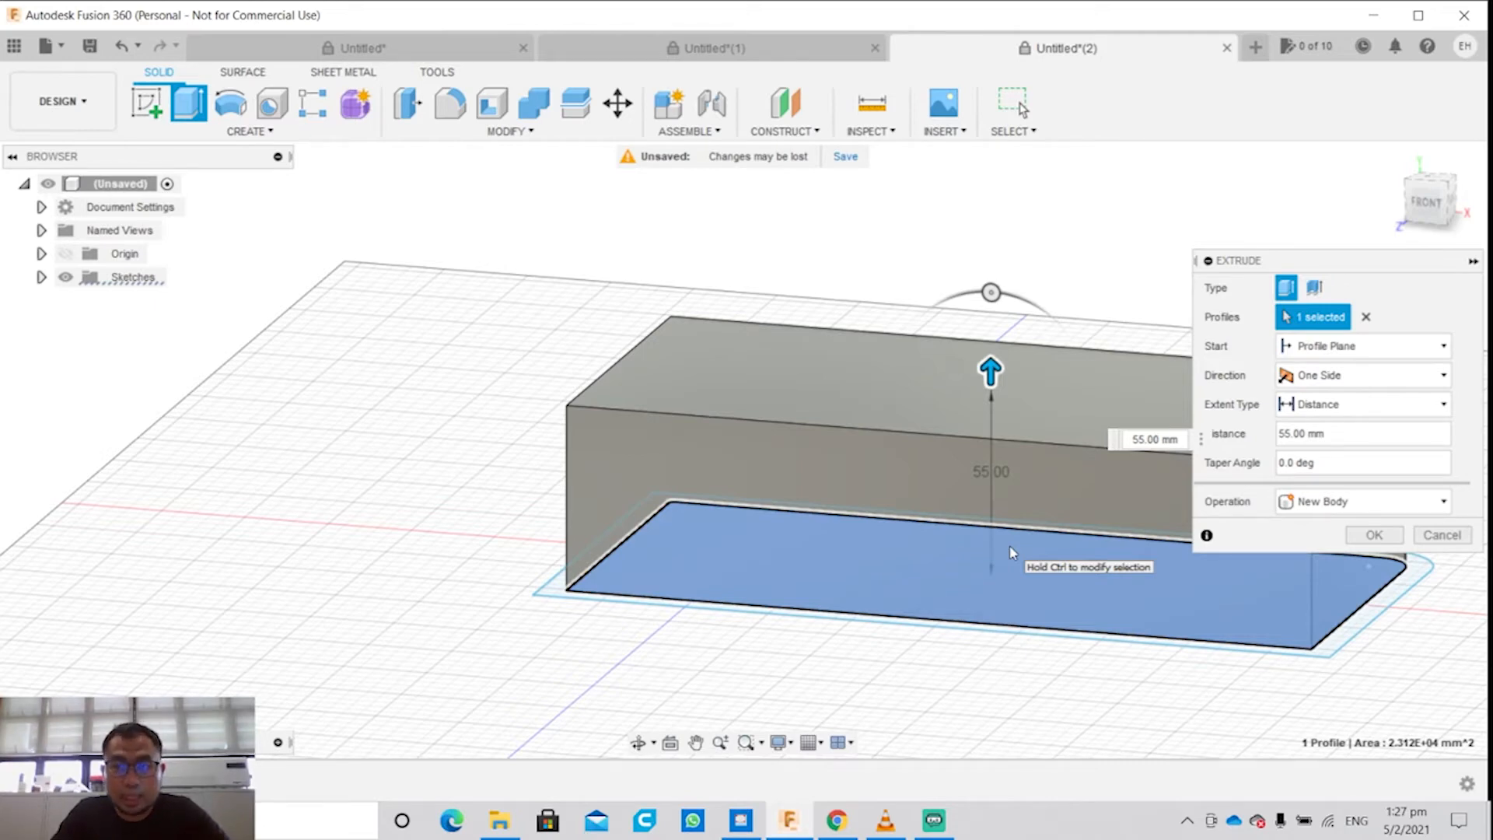
Step: Try a two-sided direction for the extrusion, with 10 mm on the second side
left_click(1322, 375)
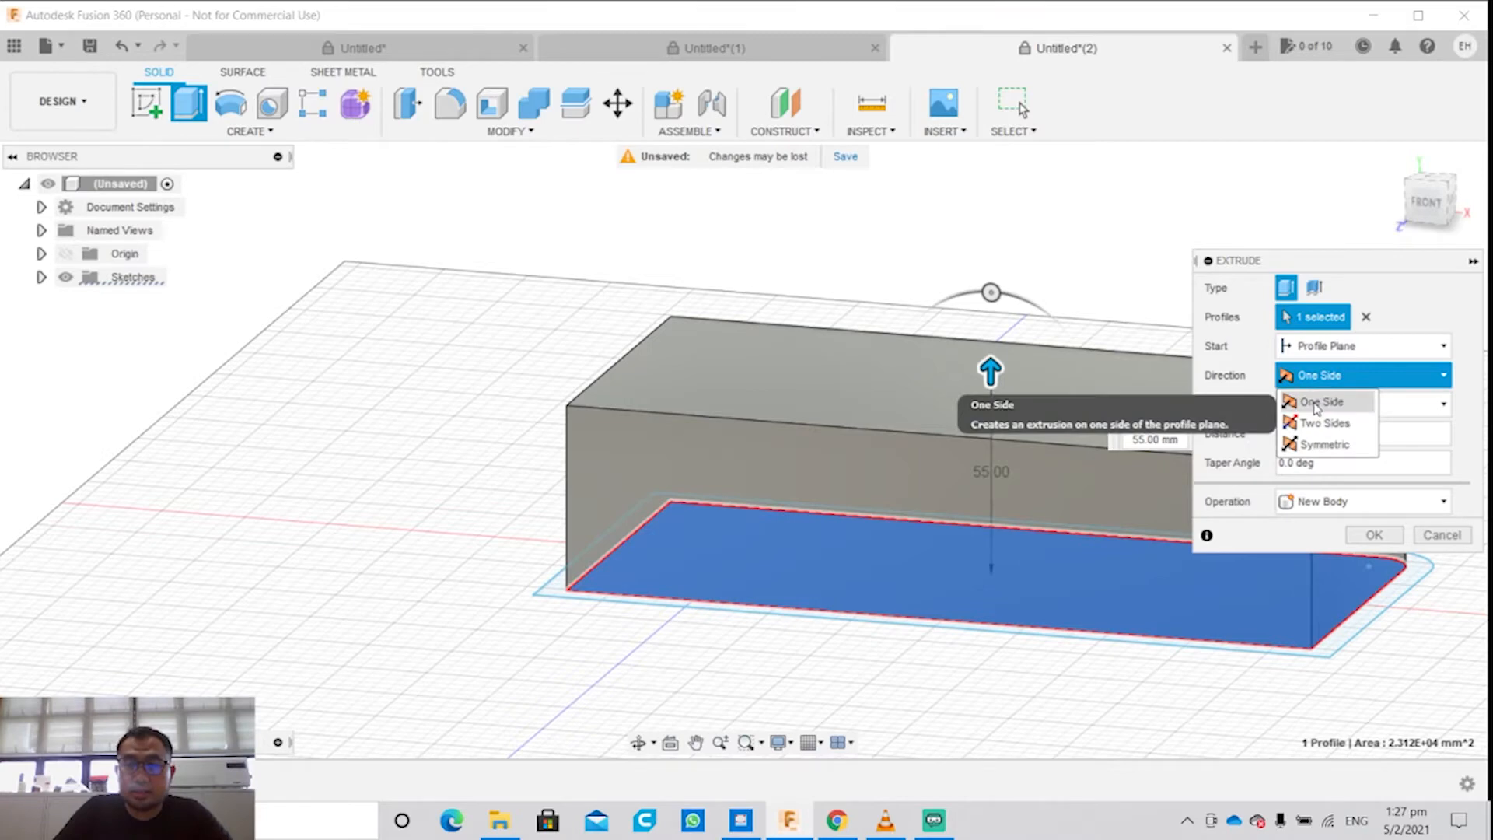
left_click(1325, 423)
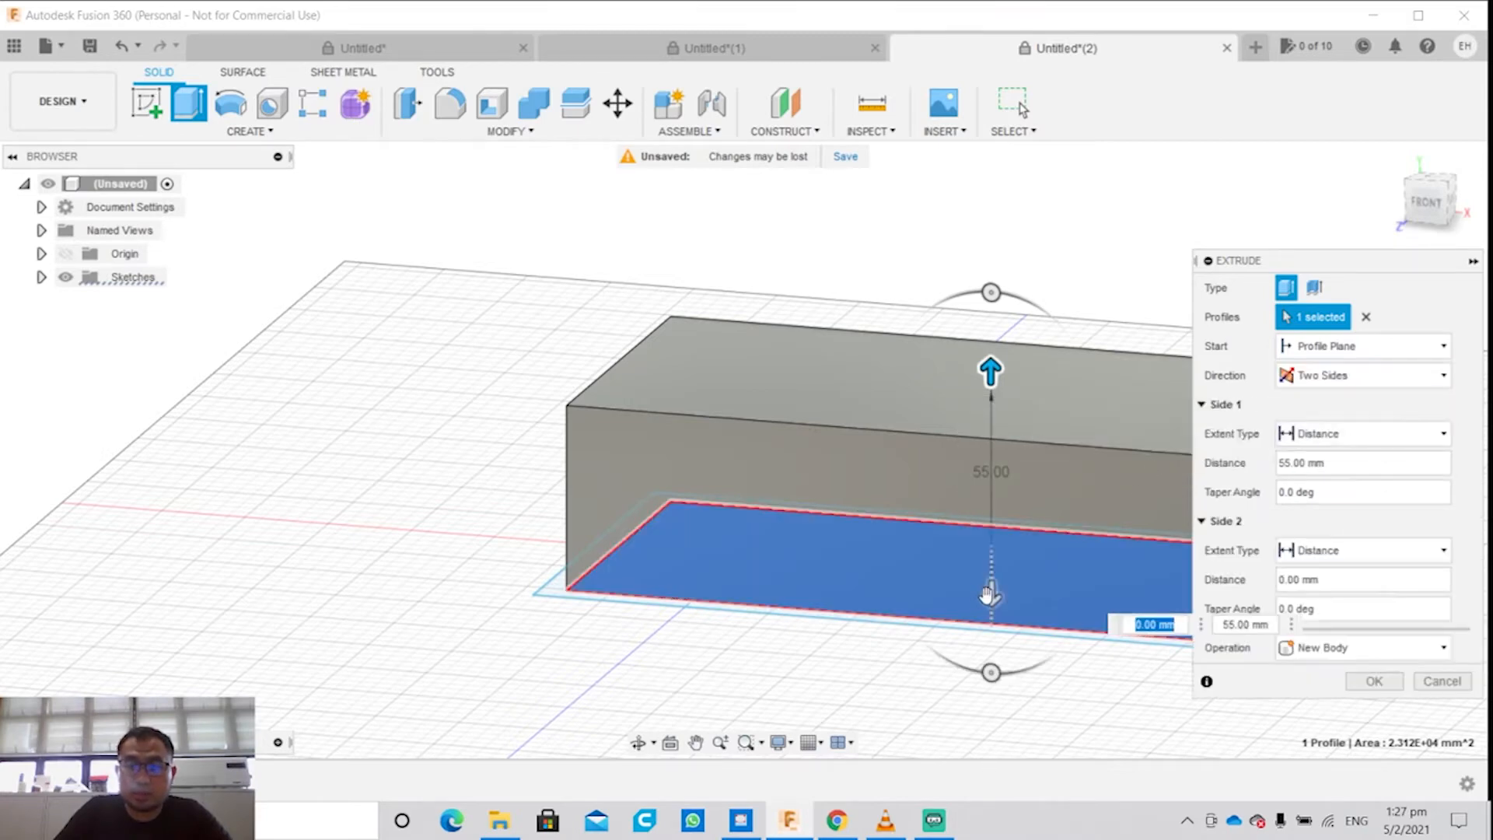
mouse_move(988, 595)
left_mouse_down()
mouse_move(990, 657)
mouse_move(991, 615)
mouse_move(992, 629)
left_mouse_up()
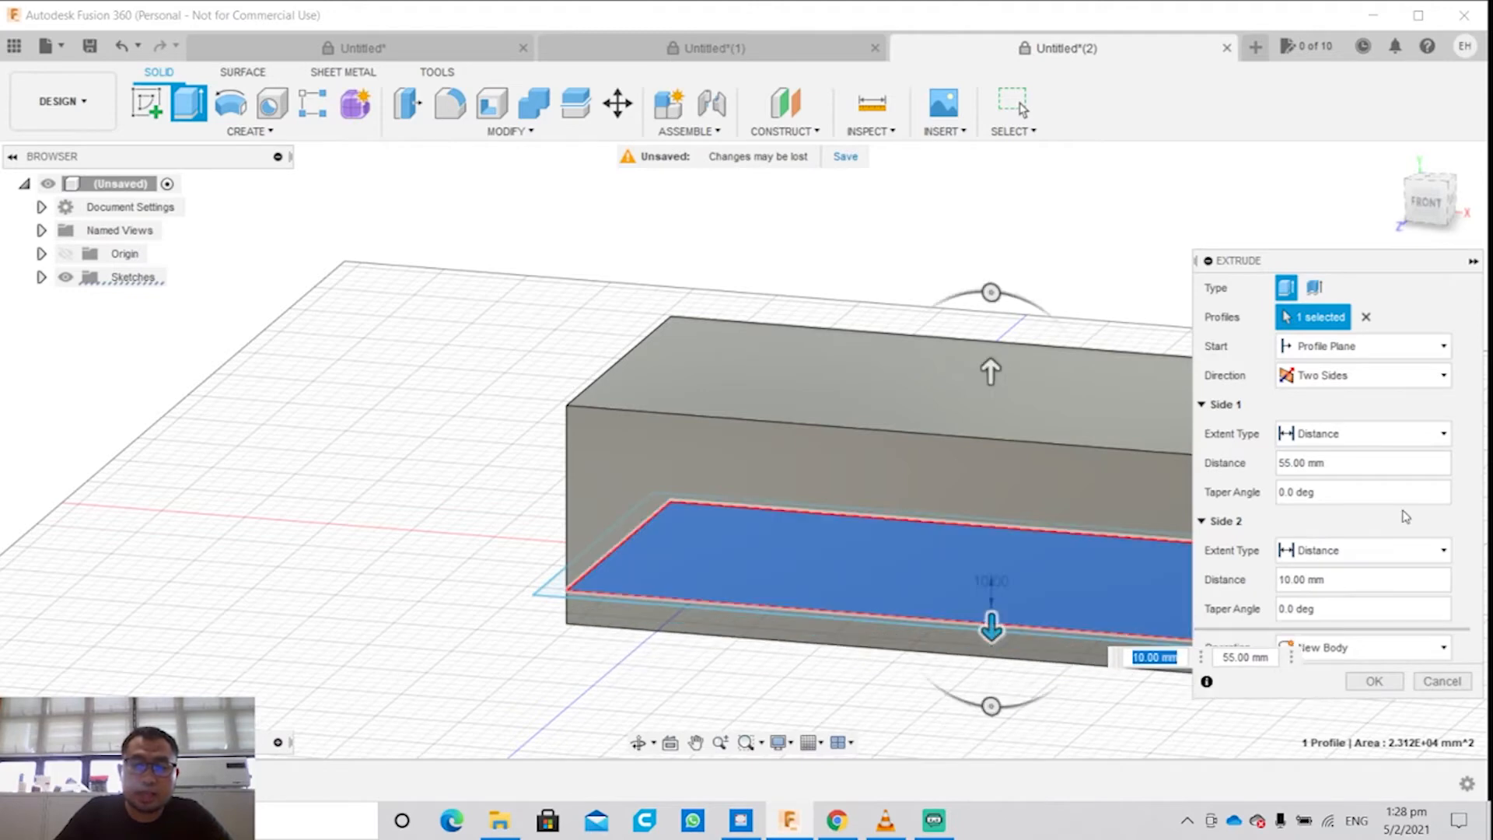
Step: Try a symmetric direction for the extrusion, with a distance of 15 mm
left_click(1426, 440)
left_click(1403, 375)
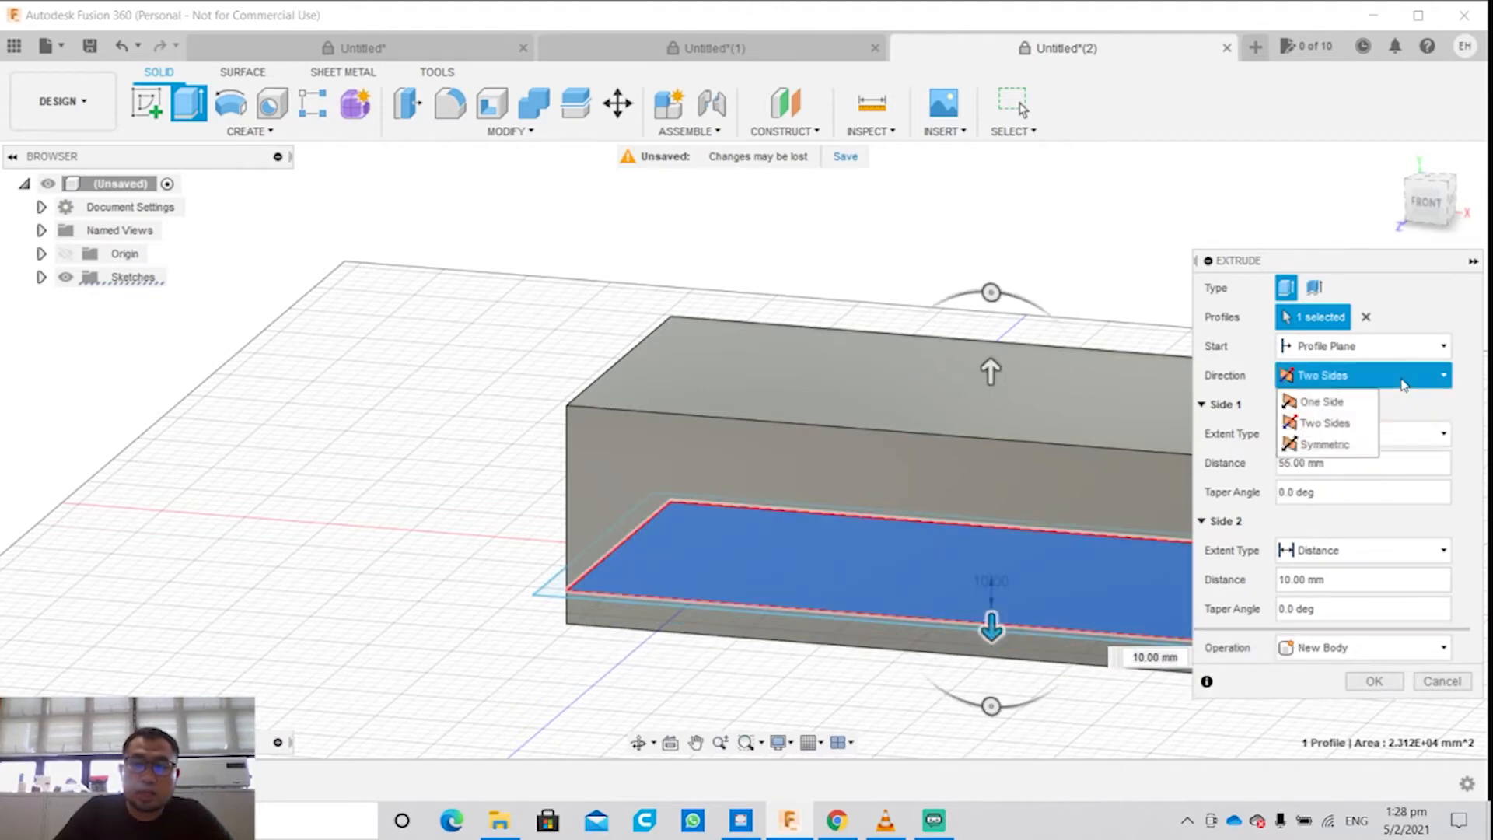
left_click(1333, 443)
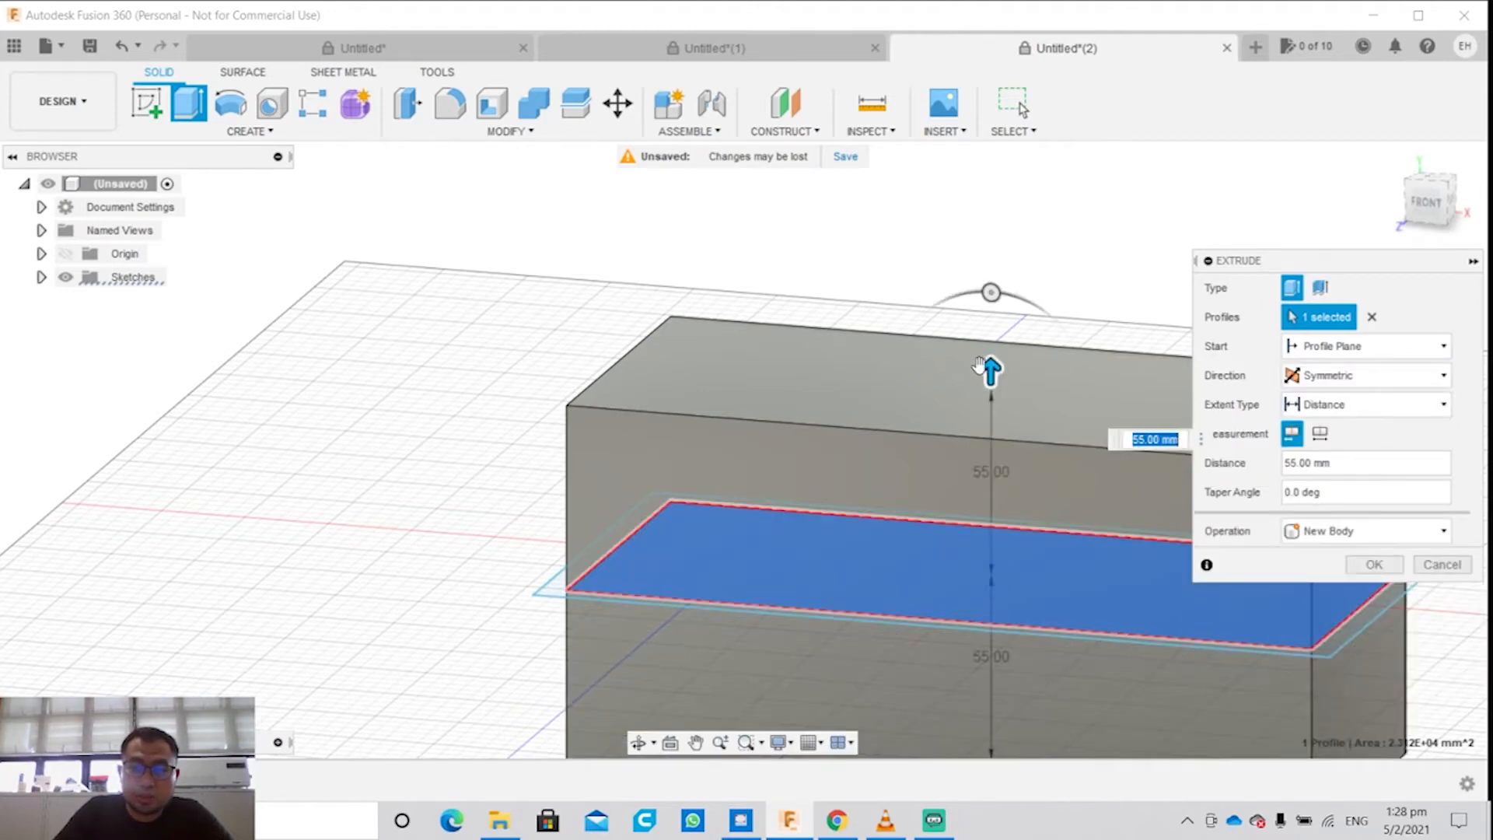
left_click_drag(981, 368, 991, 502)
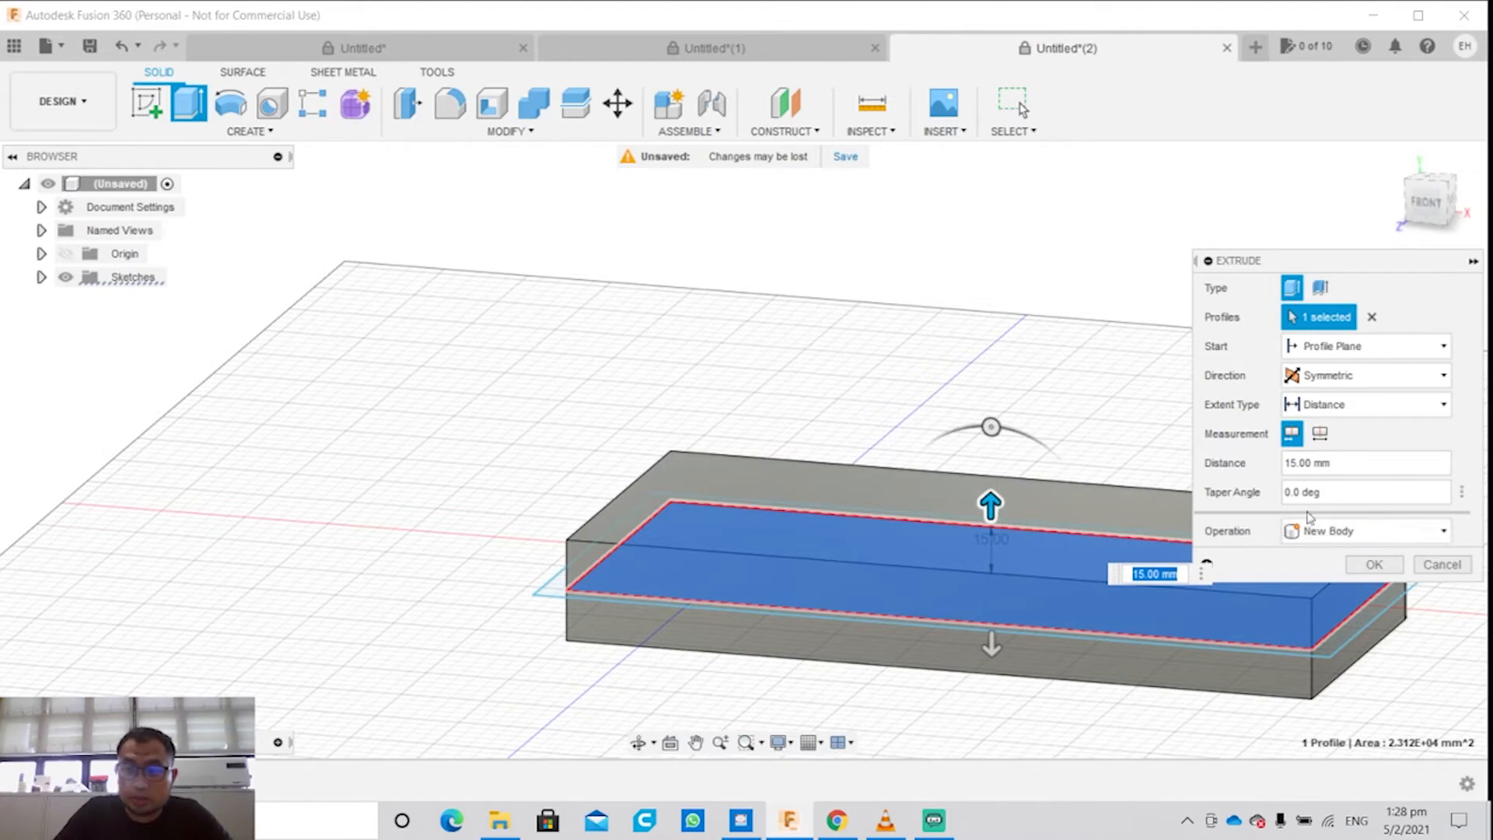
Step: Try a symmetric distance of 35 mm with the New Body operation, and cancel the extrusion
left_click(1400, 533)
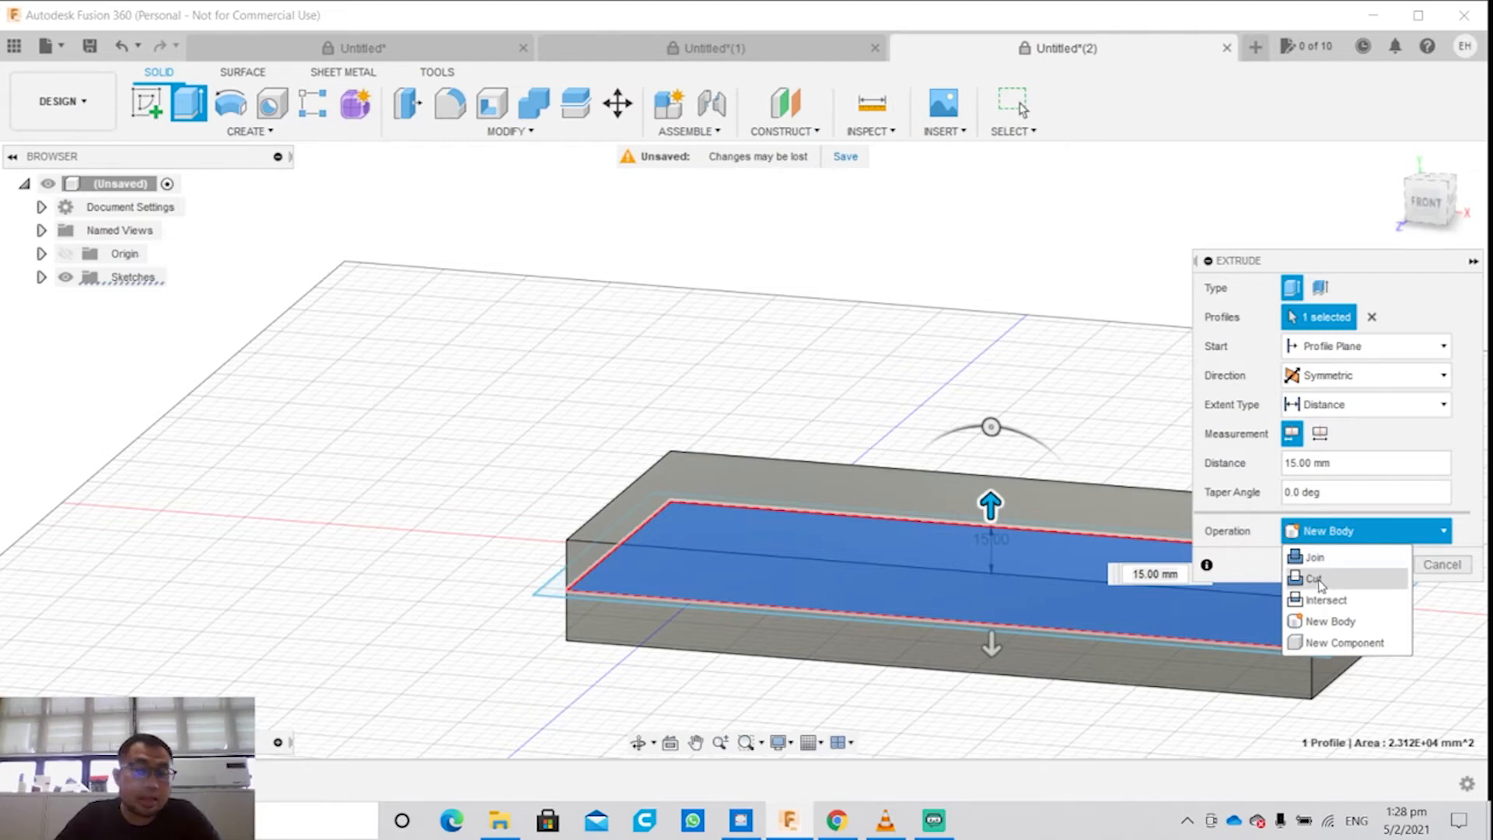
left_click_drag(989, 505, 989, 436)
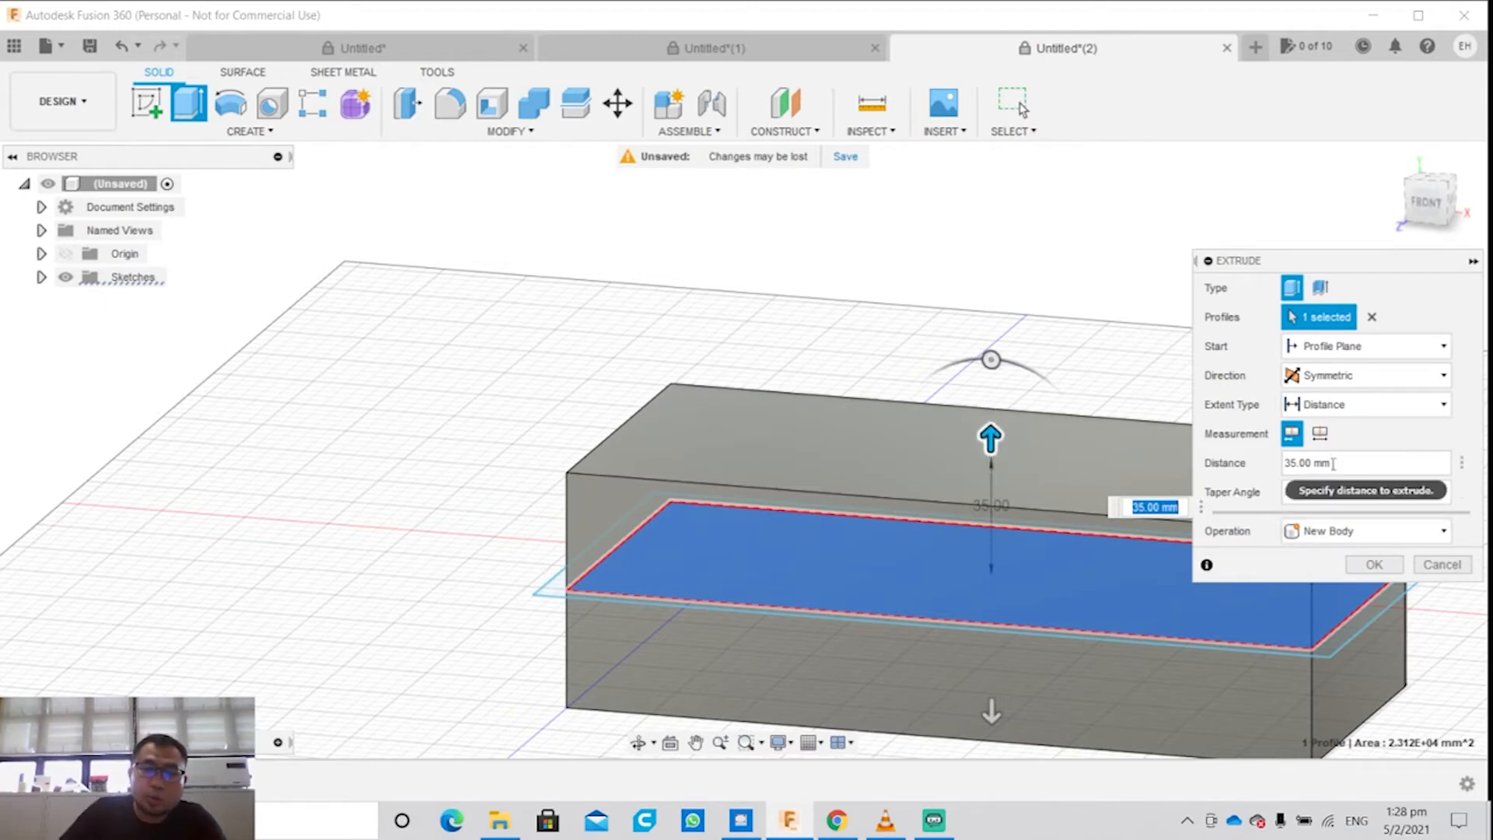
left_click(1375, 531)
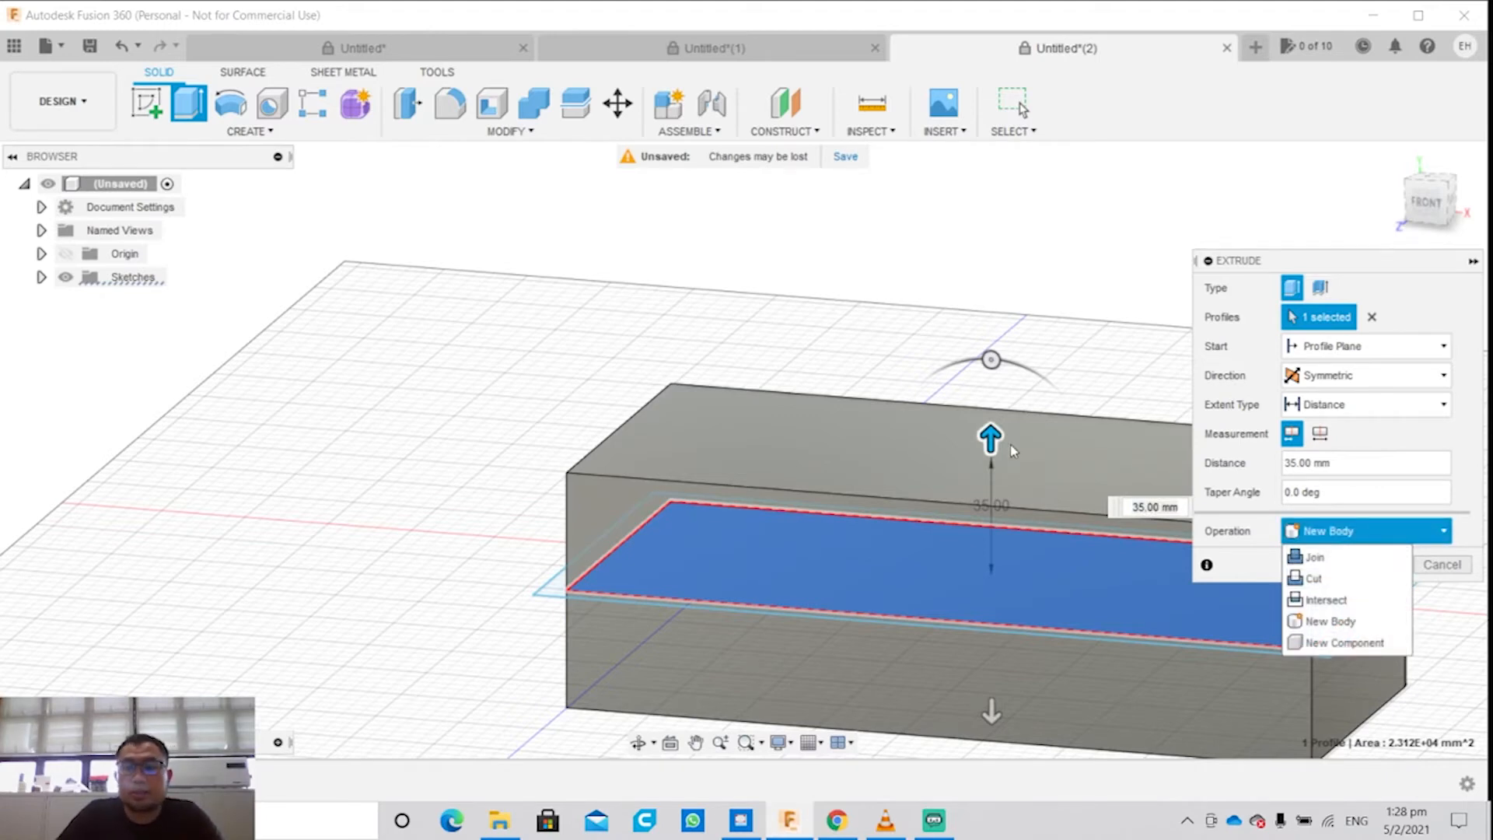
mouse_move(990, 437)
left_mouse_down()
mouse_move(989, 452)
mouse_move(992, 439)
left_mouse_up()
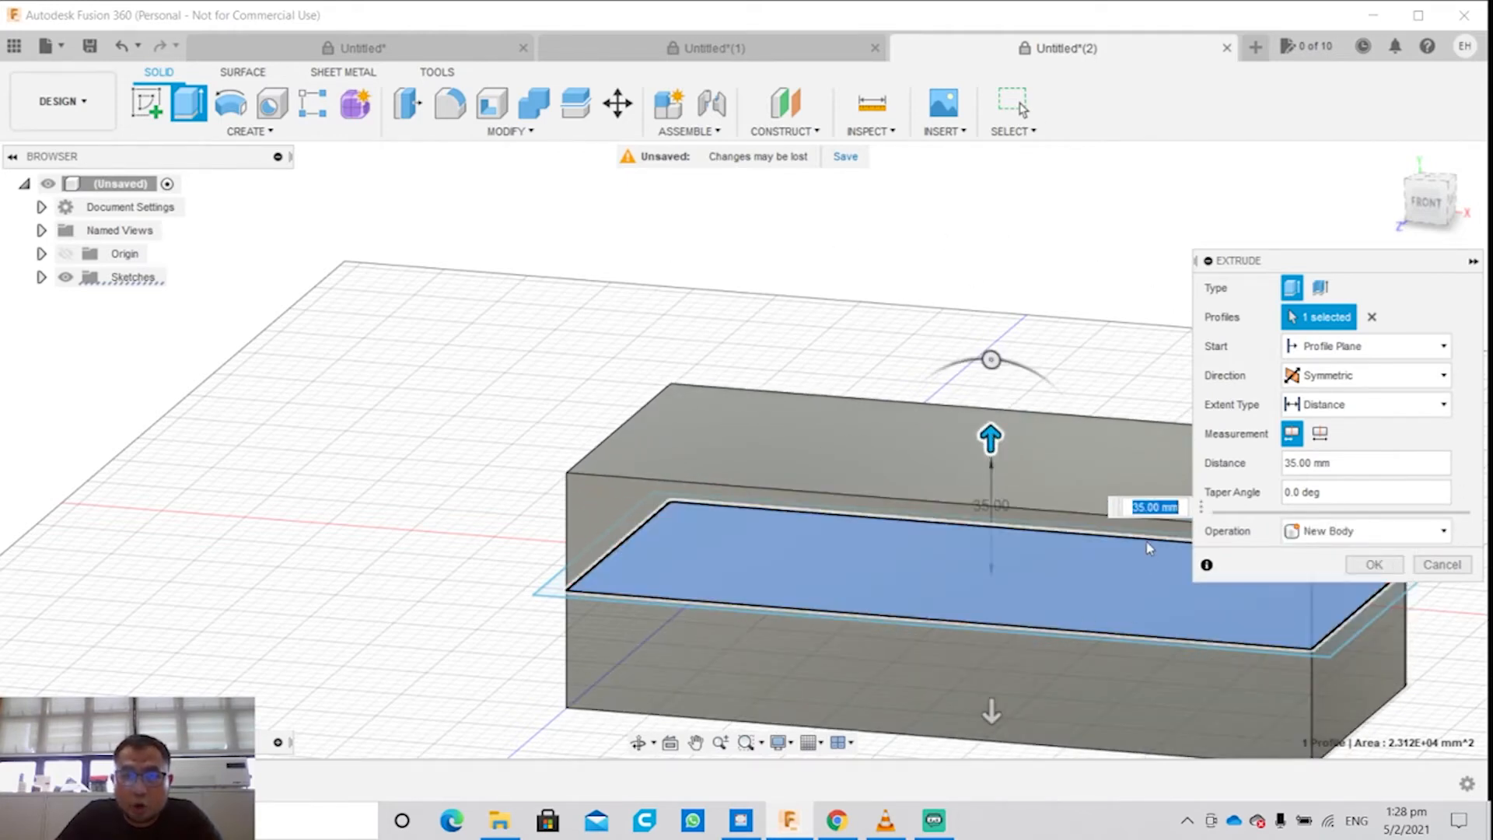
left_click(1314, 532)
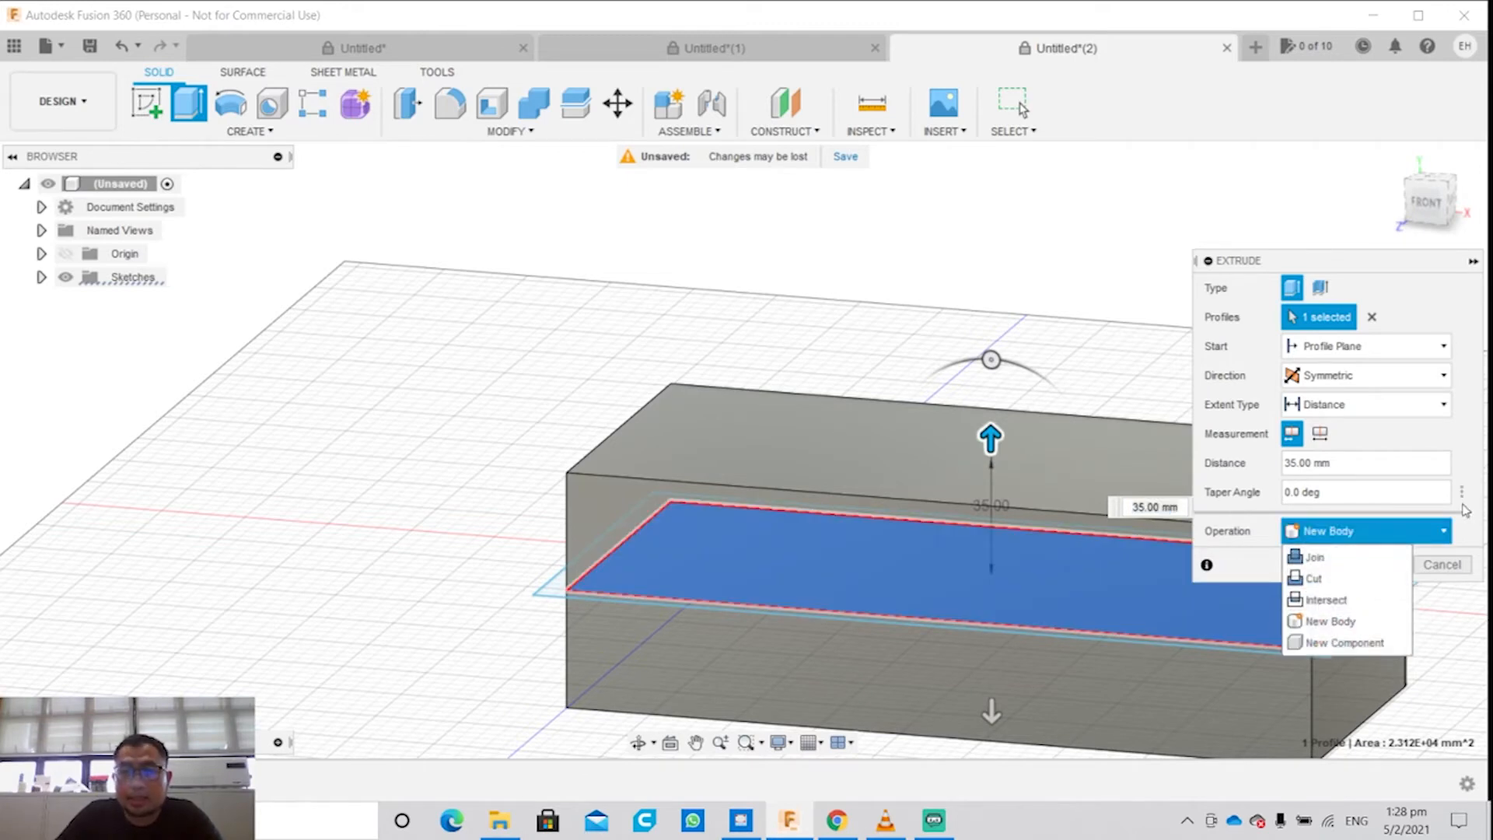
left_click(1330, 621)
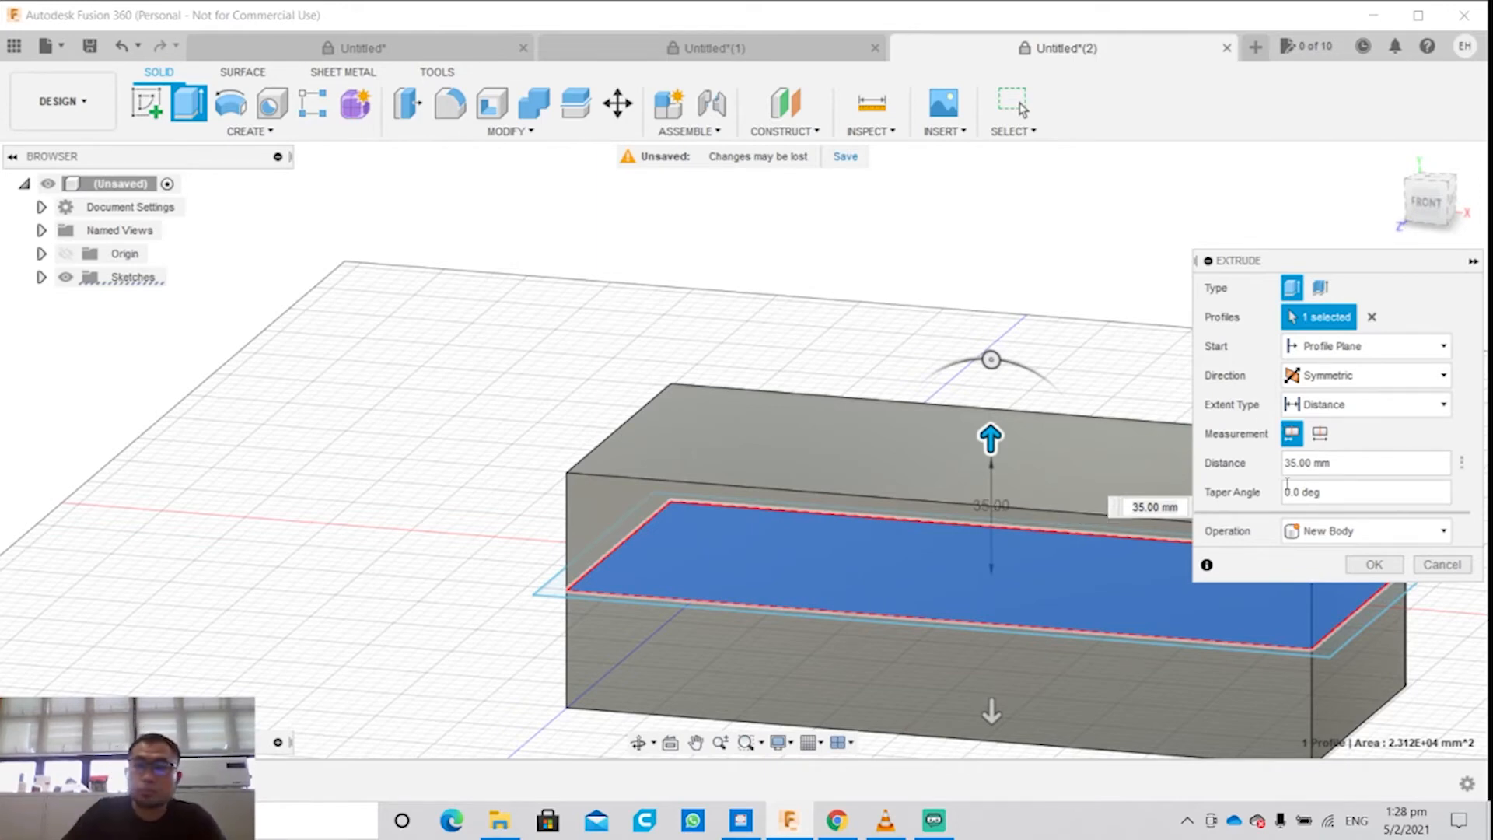
left_click(1441, 564)
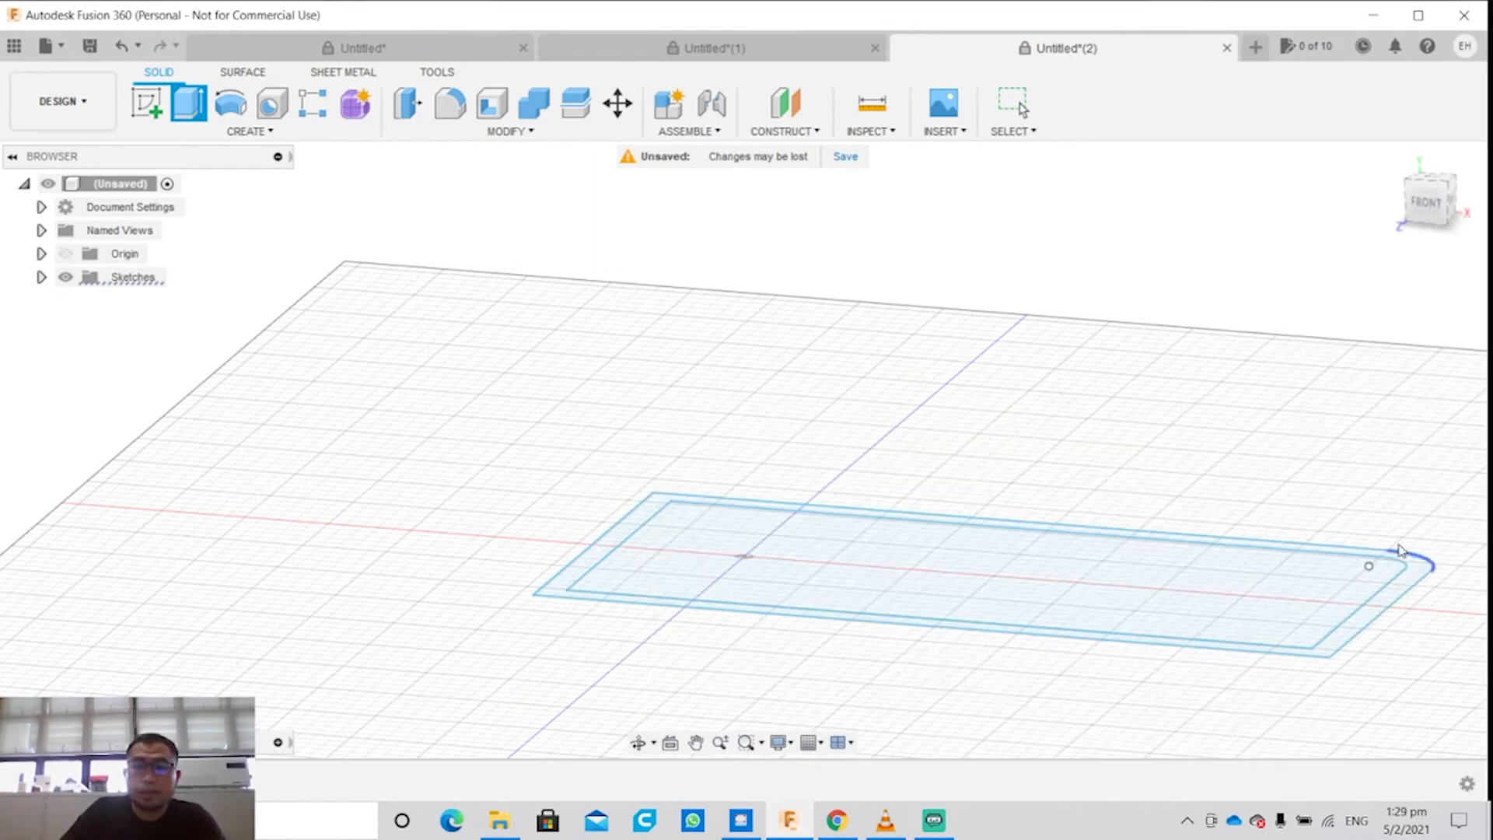
Step: Cancel the pending Intersect sweep on the solid block
left_click(249, 130)
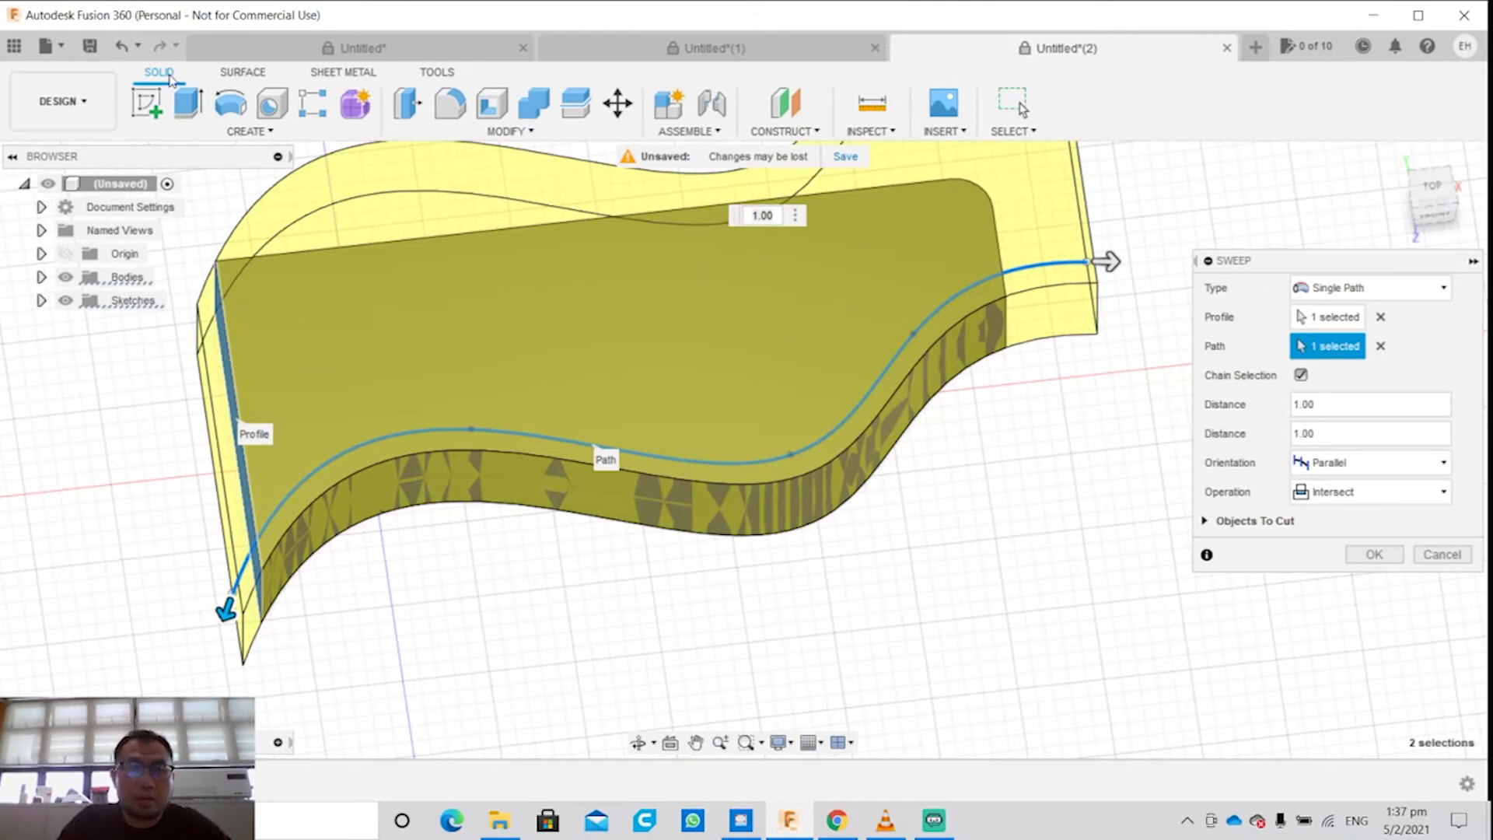
left_click(224, 133)
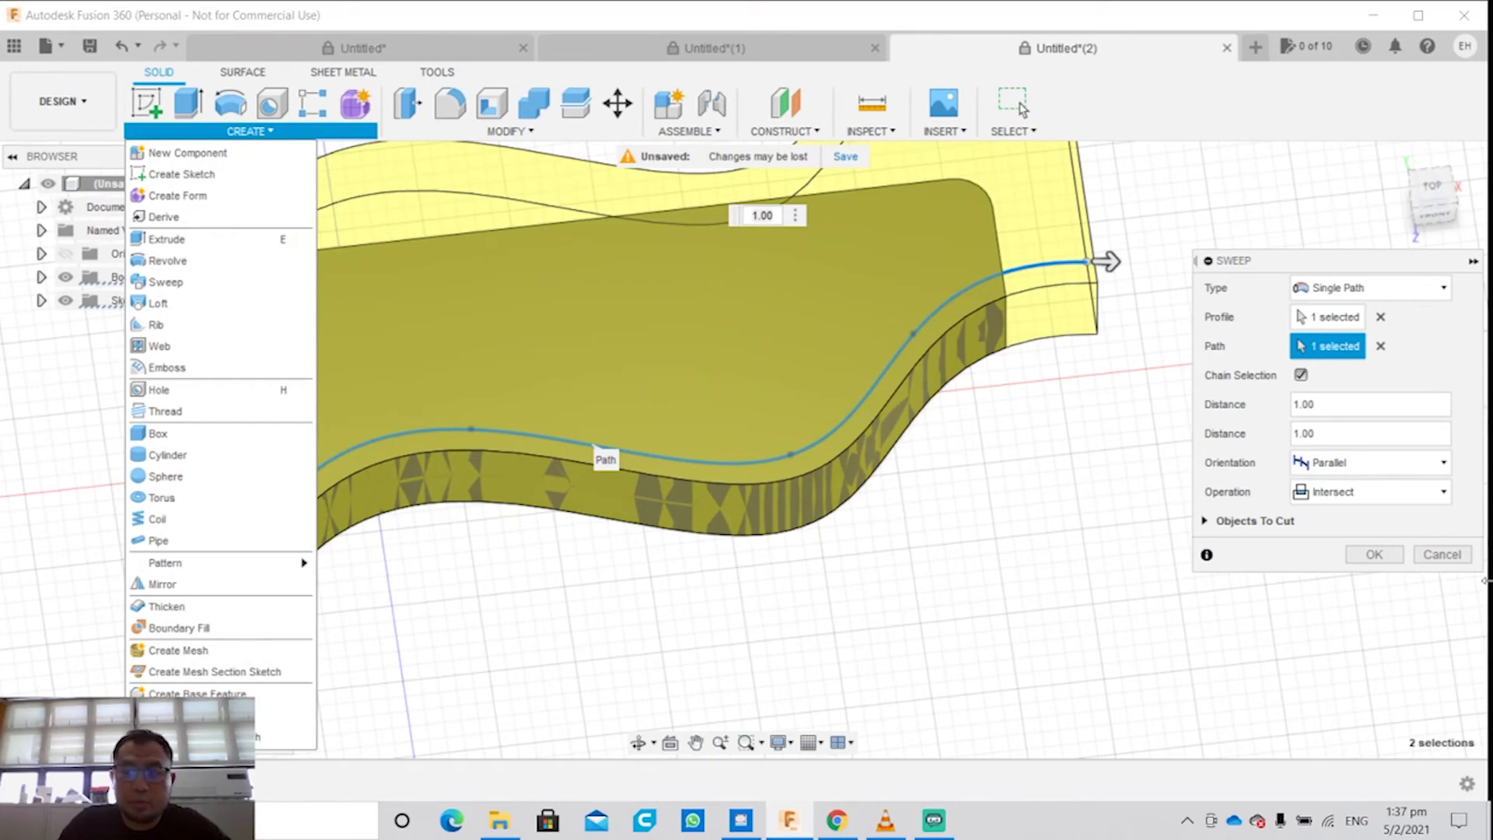
key("Escape")
key("Escape")
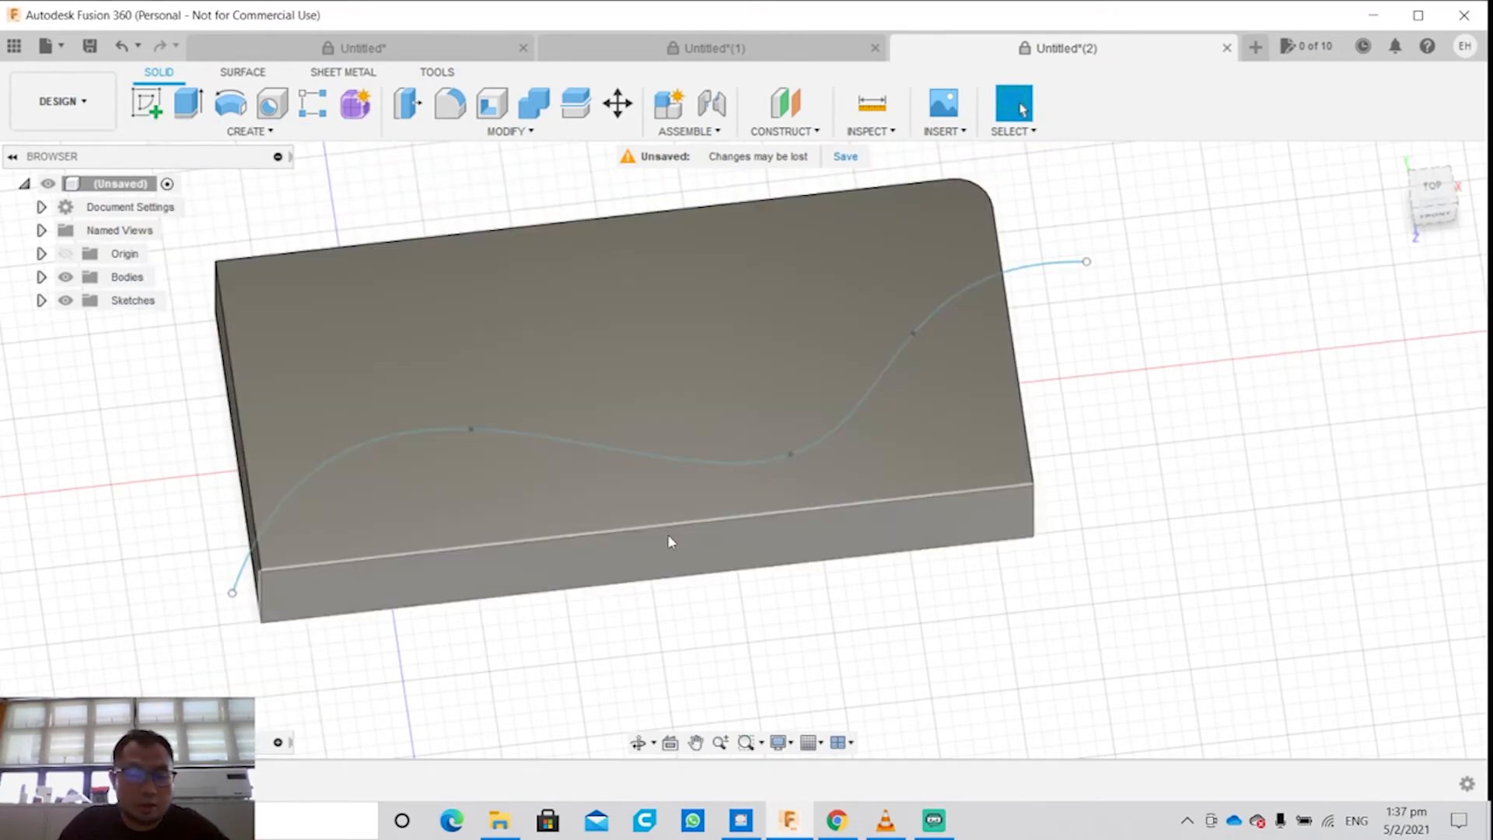
Step: Try to start a Sweep with the block's upper face as profile and Parallel orientation
middle_click_drag(706, 502, 673, 427, "shift")
left_click(603, 379)
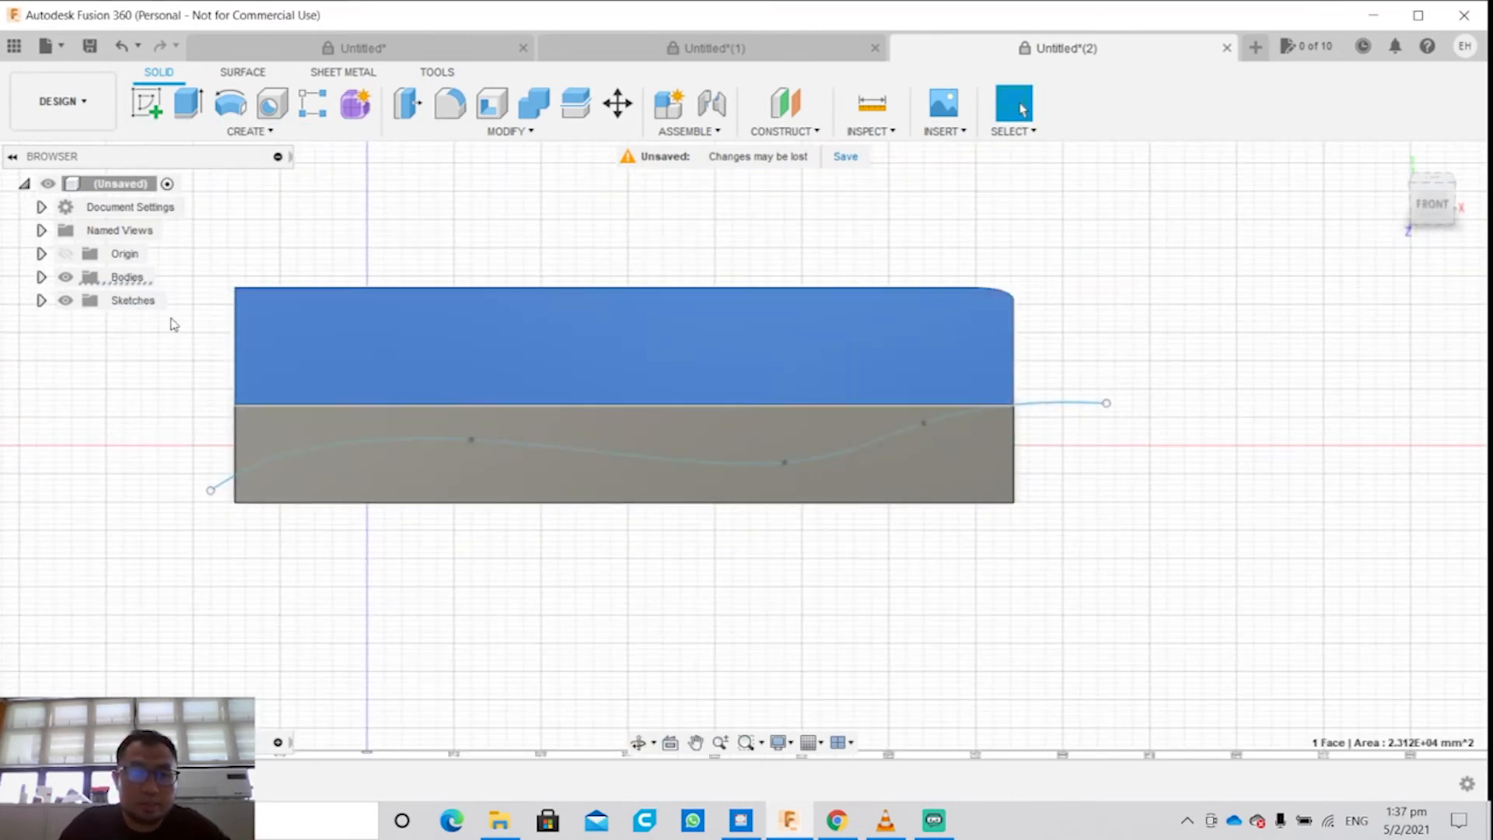
middle_click_drag(274, 491, 290, 243, "shift")
left_click(272, 131)
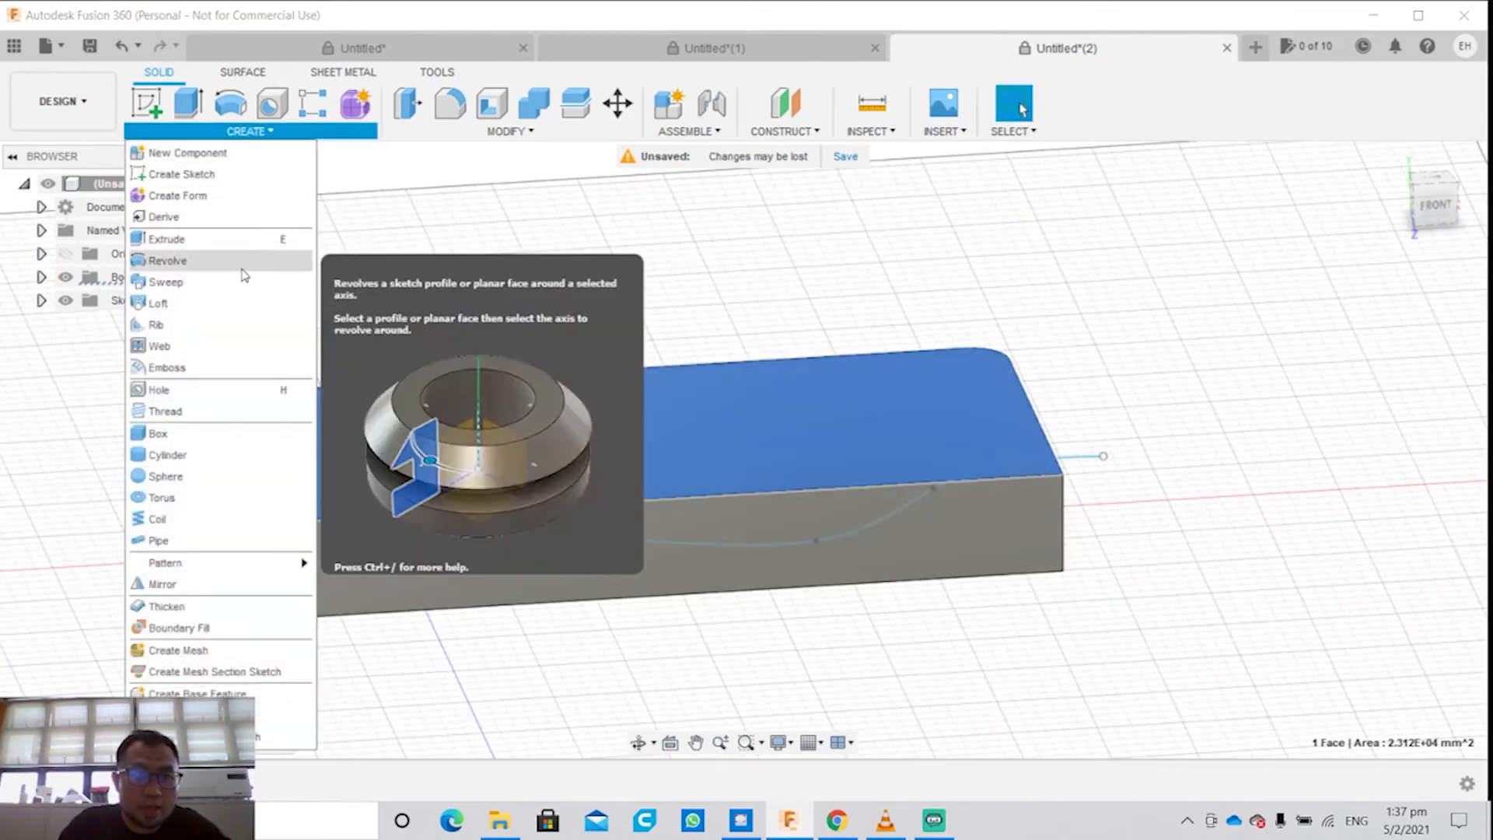
left_click(220, 282)
middle_click_drag(925, 401, 407, 560, "shift")
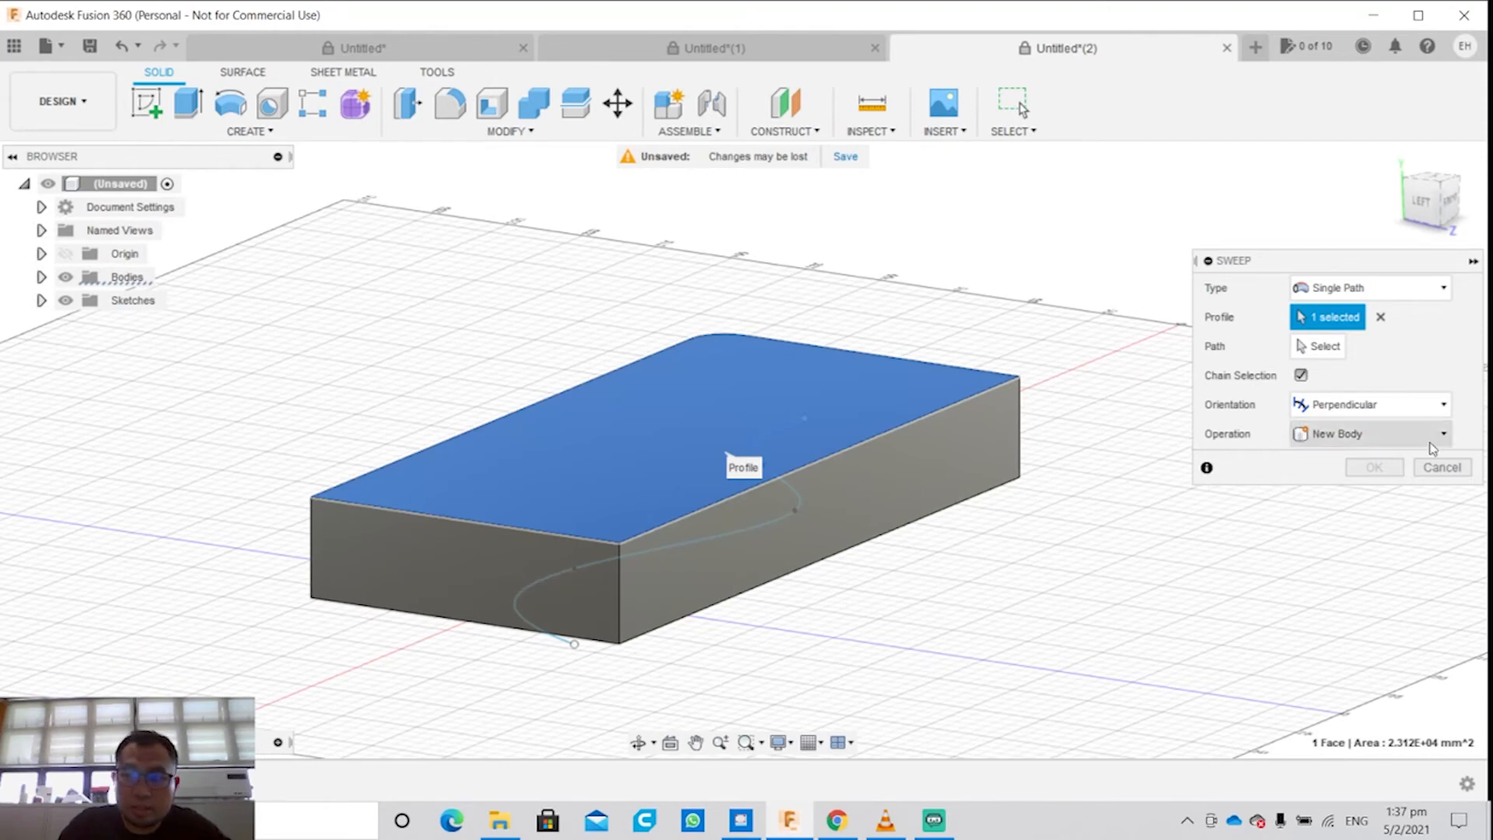
left_click(1368, 405)
left_click(1322, 449)
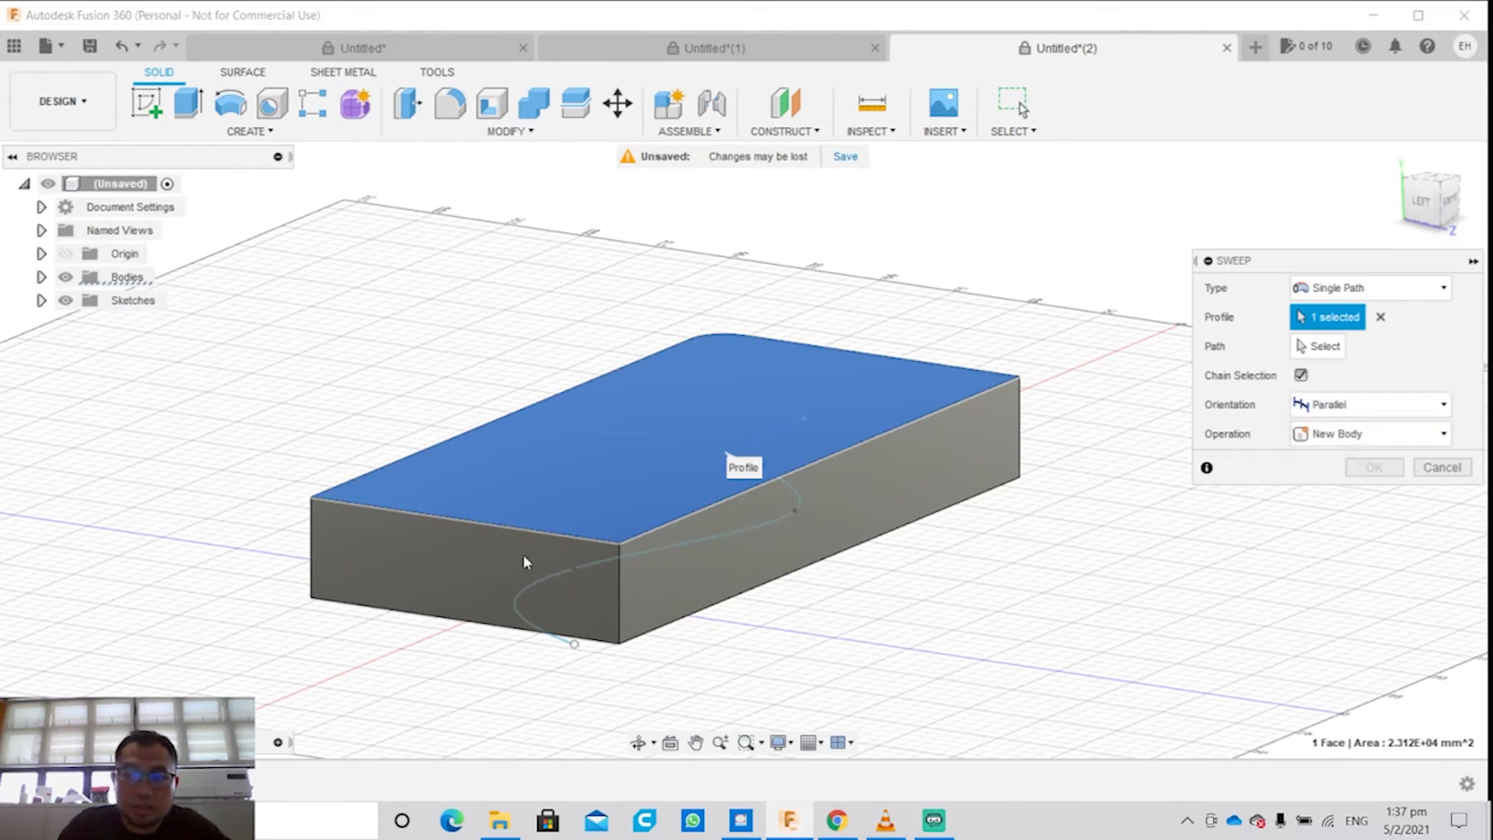
Step: Replace the sweep profile with the block's short end face and choose the wavy spline as the path
left_click(1380, 317)
left_click(421, 591)
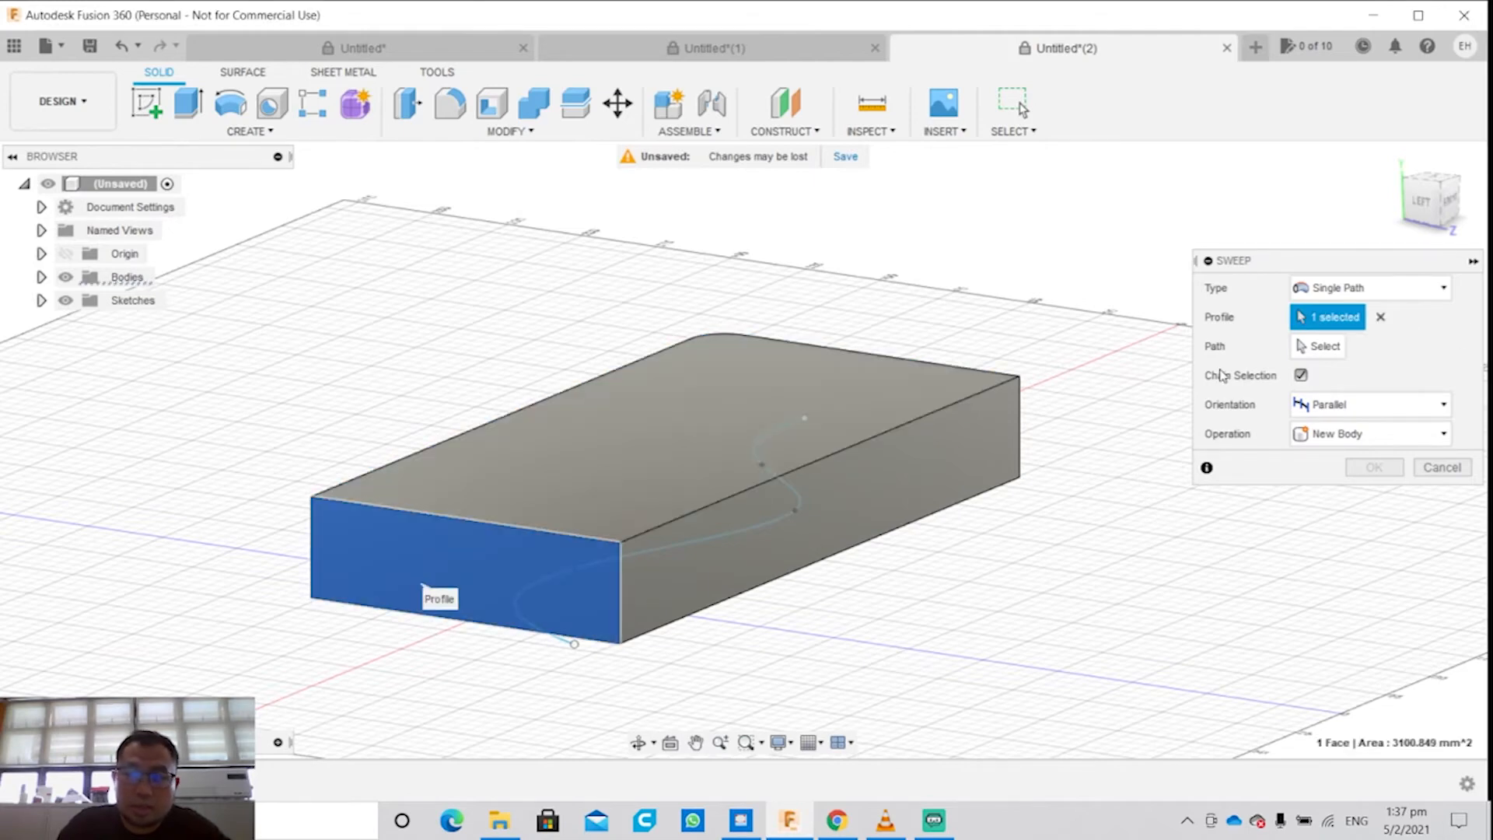
left_click(1318, 346)
middle_click_drag(1060, 591, 1030, 488, "shift")
left_click(581, 460)
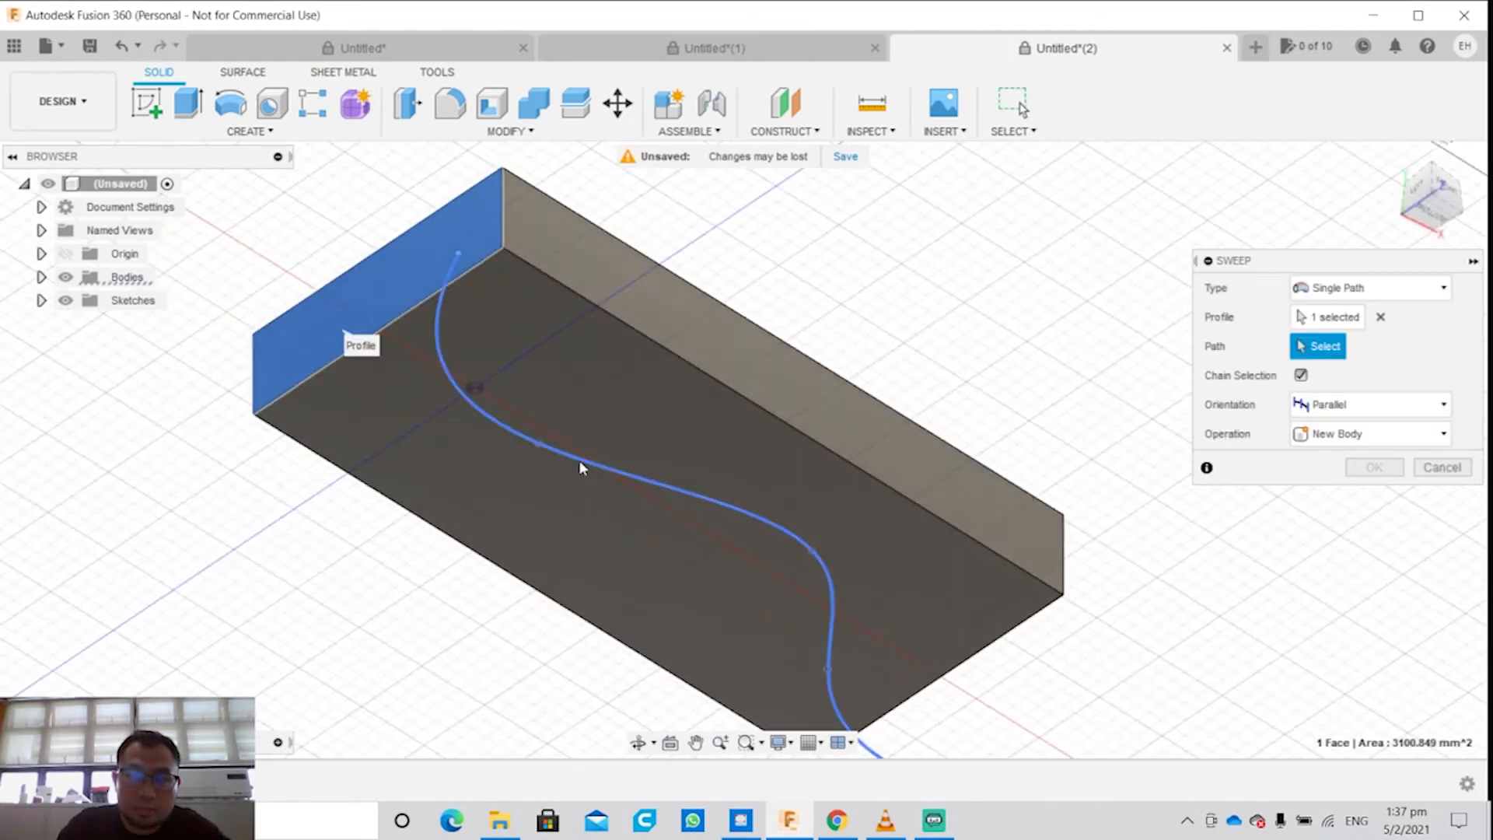
Step: Try the Join operation for the sweep of the end face along the spline
middle_click_drag(845, 477, 694, 506, "shift")
left_click(1386, 489)
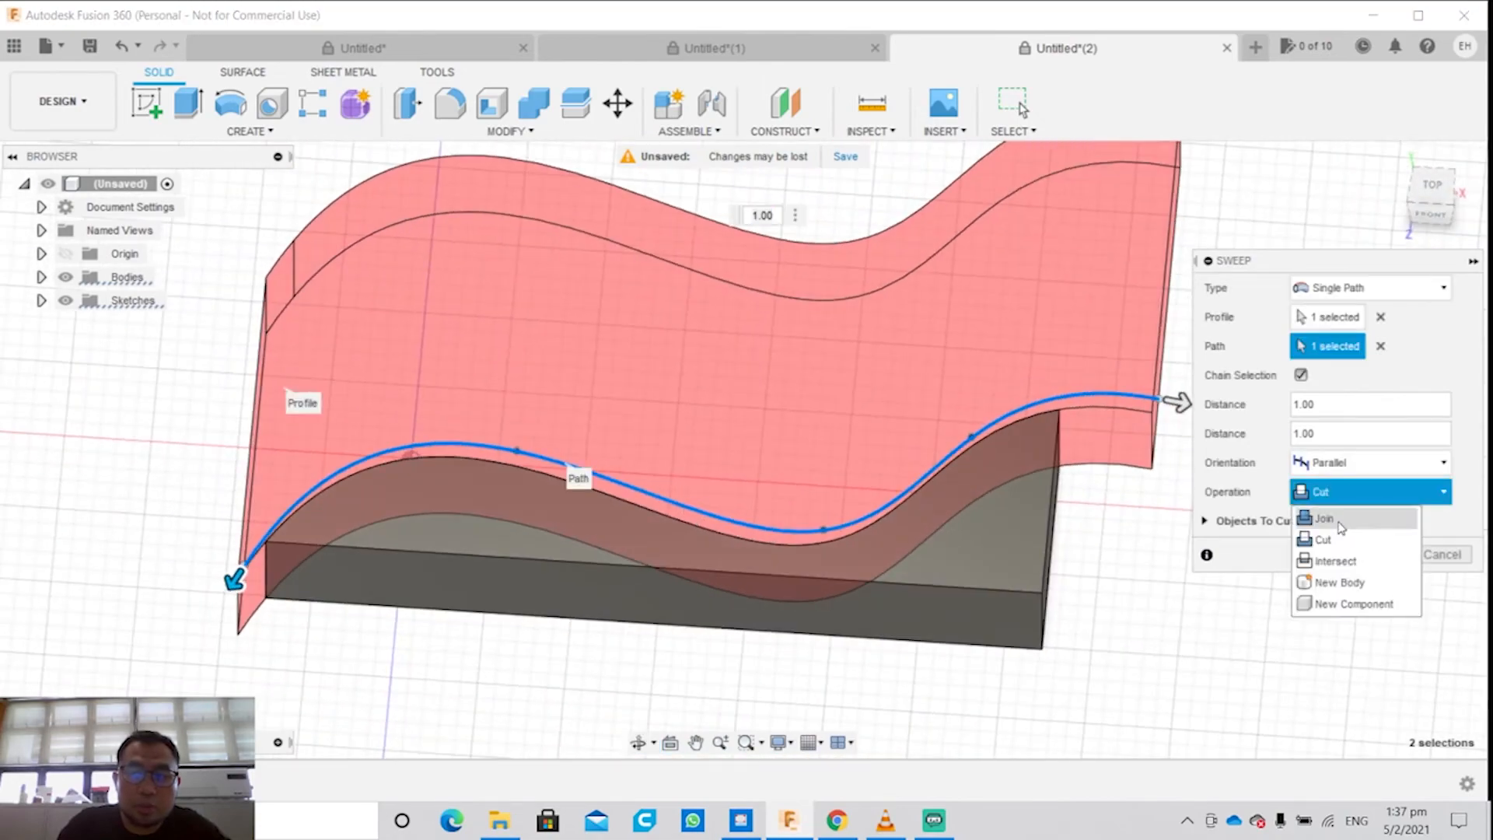
left_click(1324, 518)
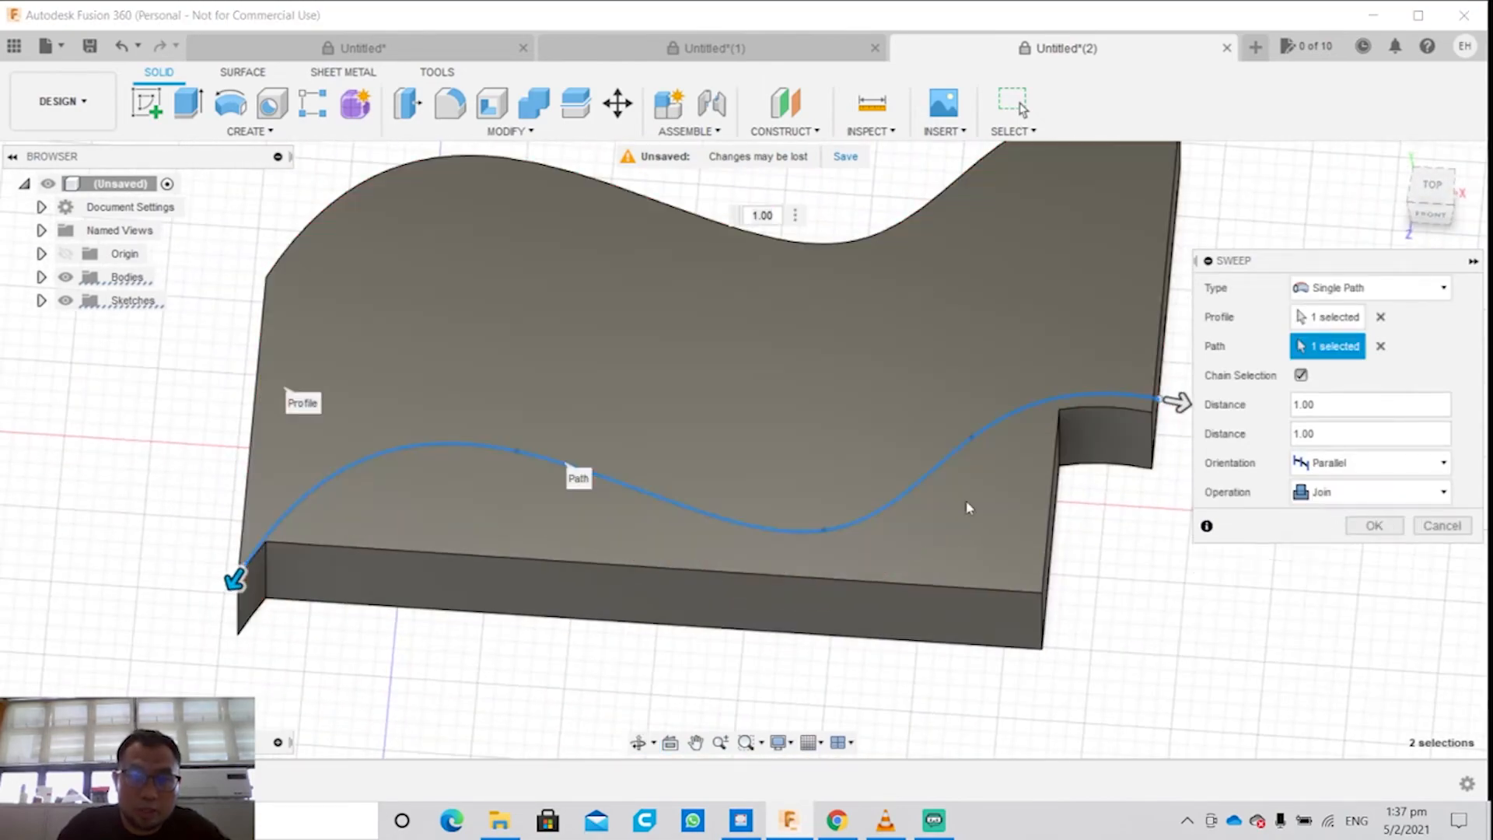
Step: Switch the sweep's operation to Intersect
middle_click_drag(945, 389, 956, 450, "shift")
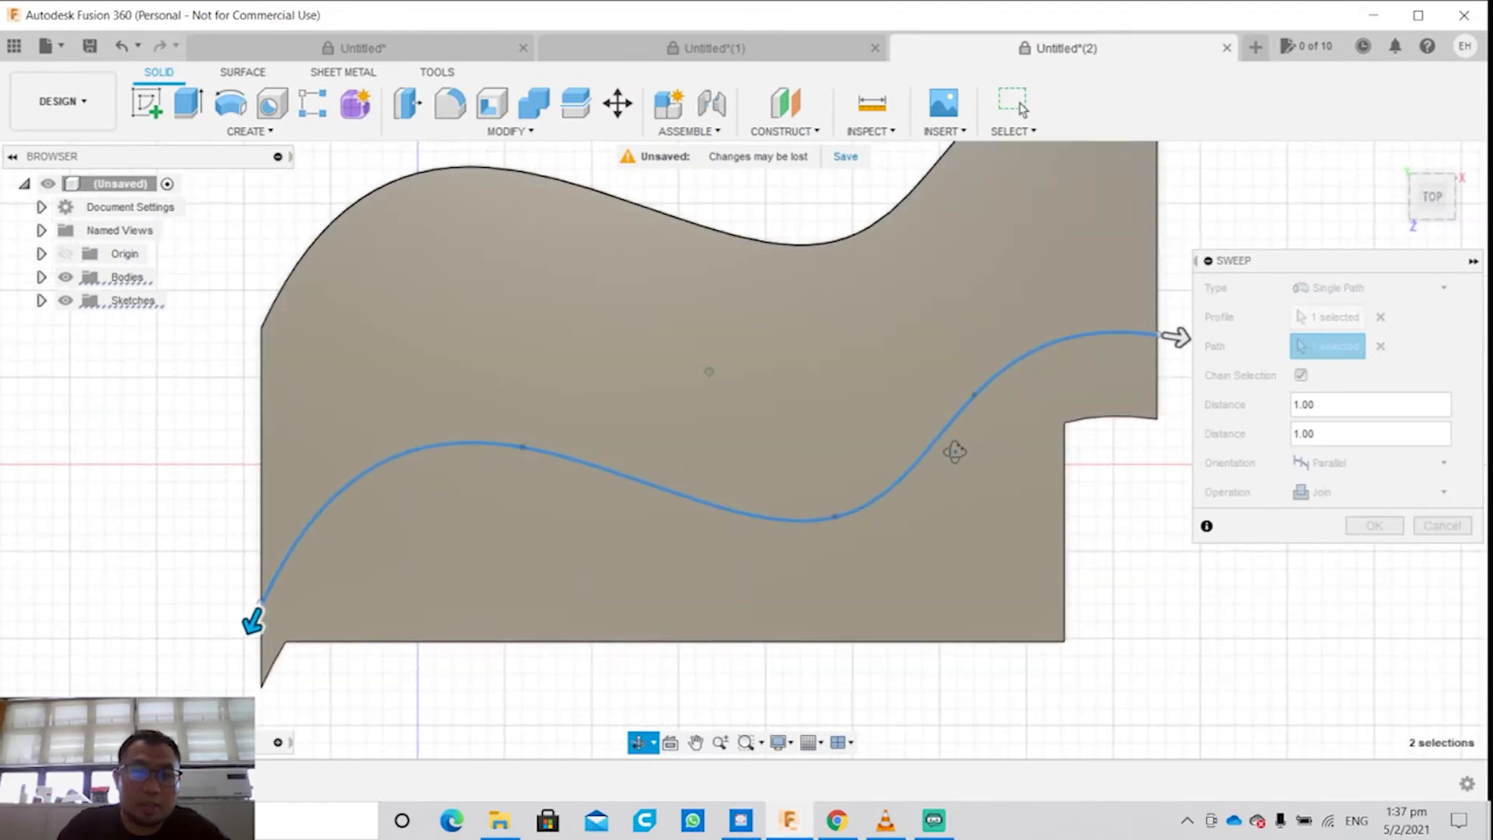
scroll(991, 431, "up", 2)
scroll(991, 432, "down", 2)
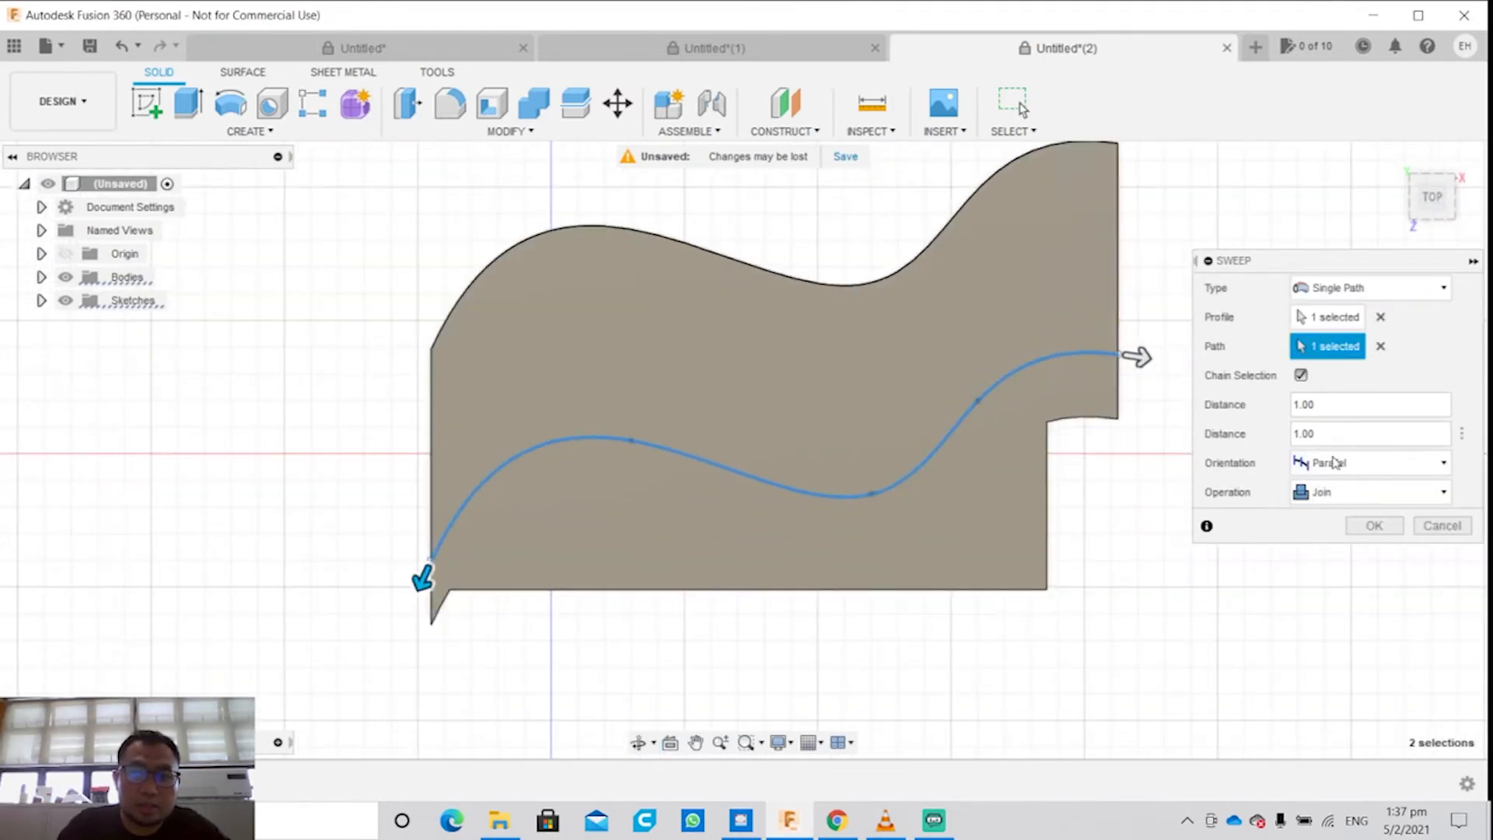
left_click(1337, 491)
left_click(1331, 559)
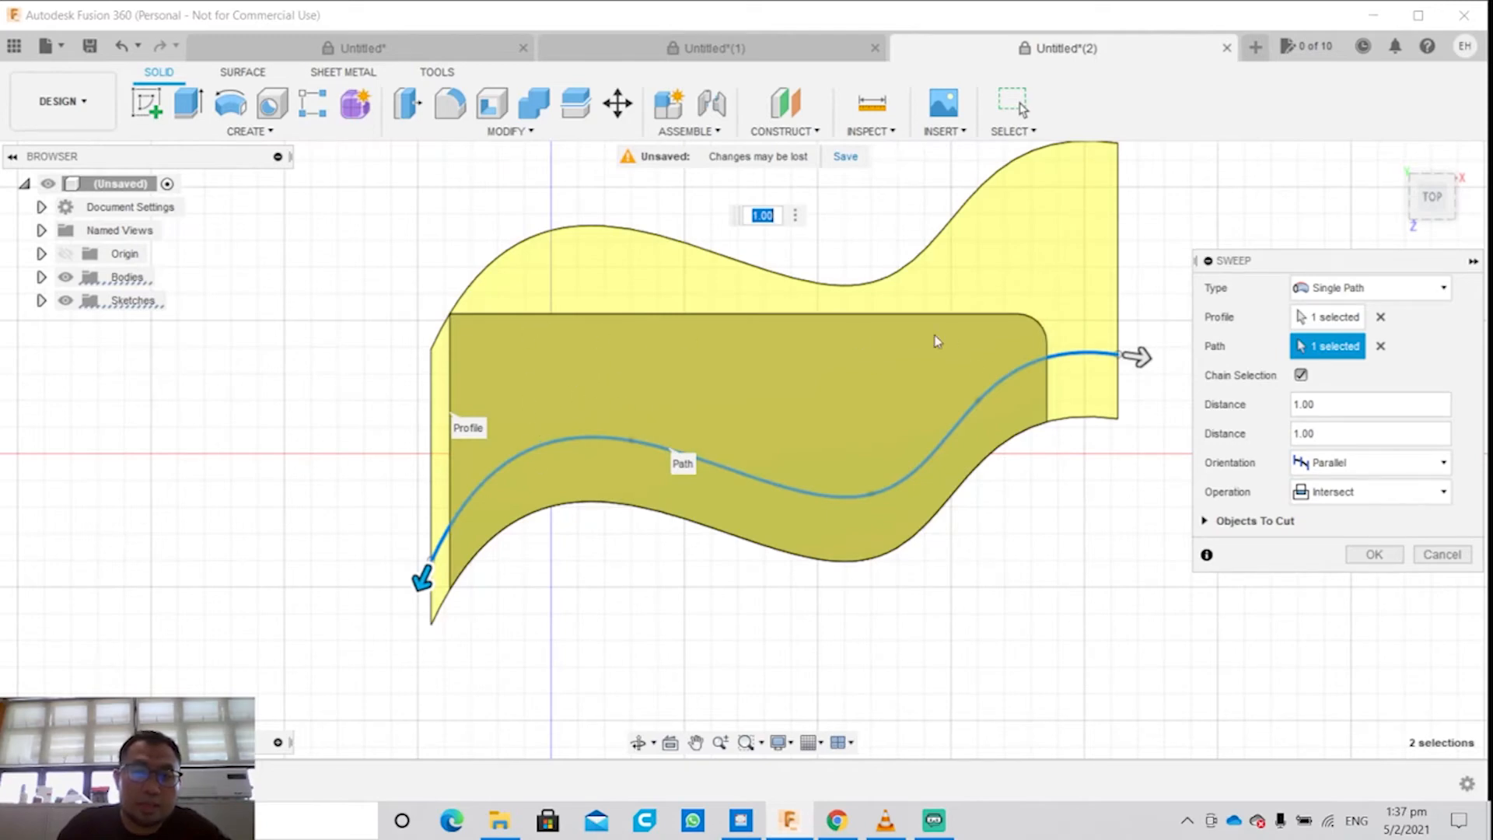
Step: Set the sweep back to the Join operation with Parallel orientation, and cancel the sweep
left_click(1320, 460)
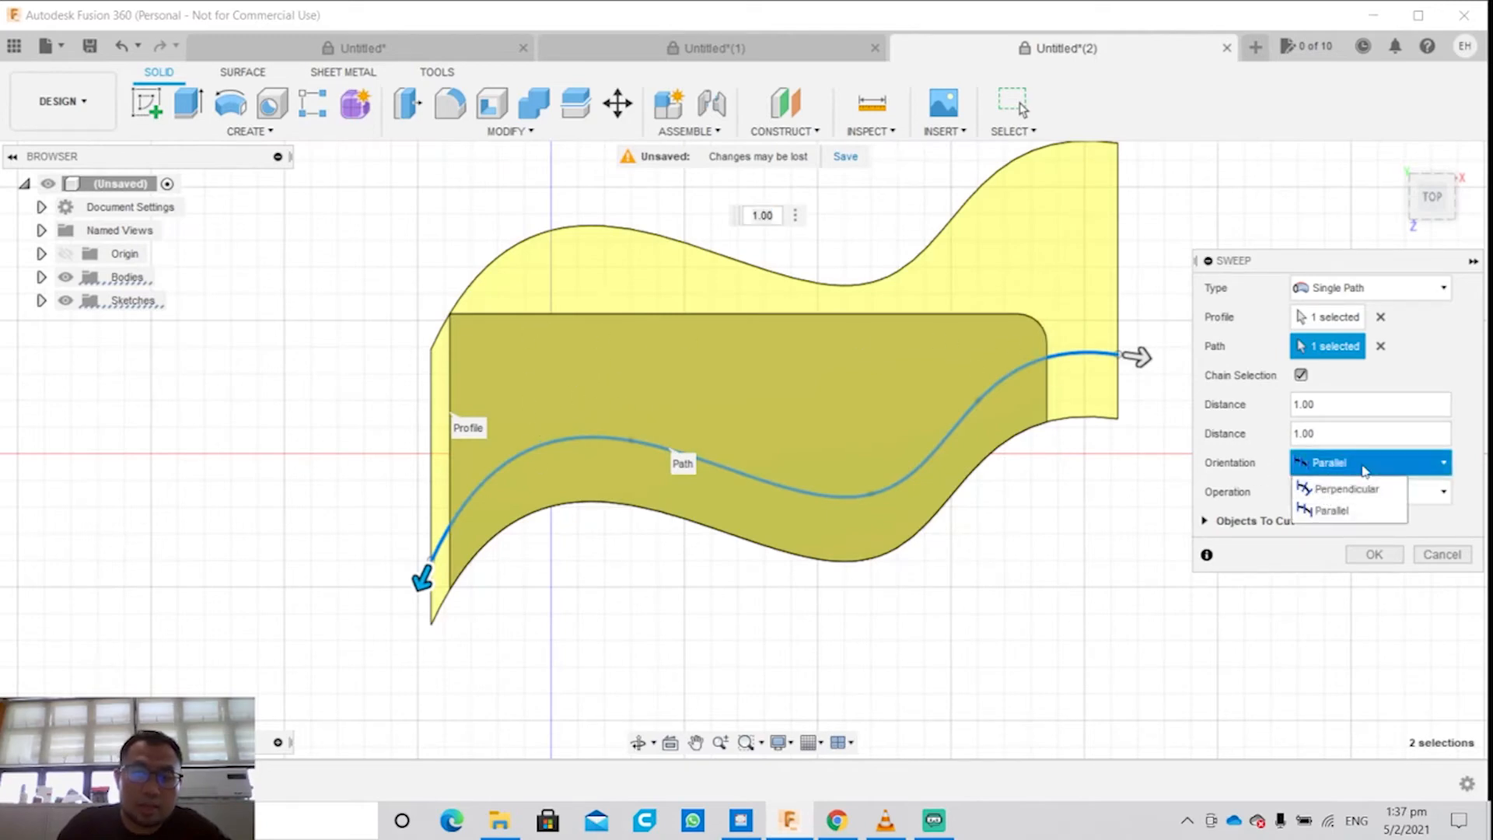
left_click(1326, 465)
left_click(1331, 492)
left_click(1323, 518)
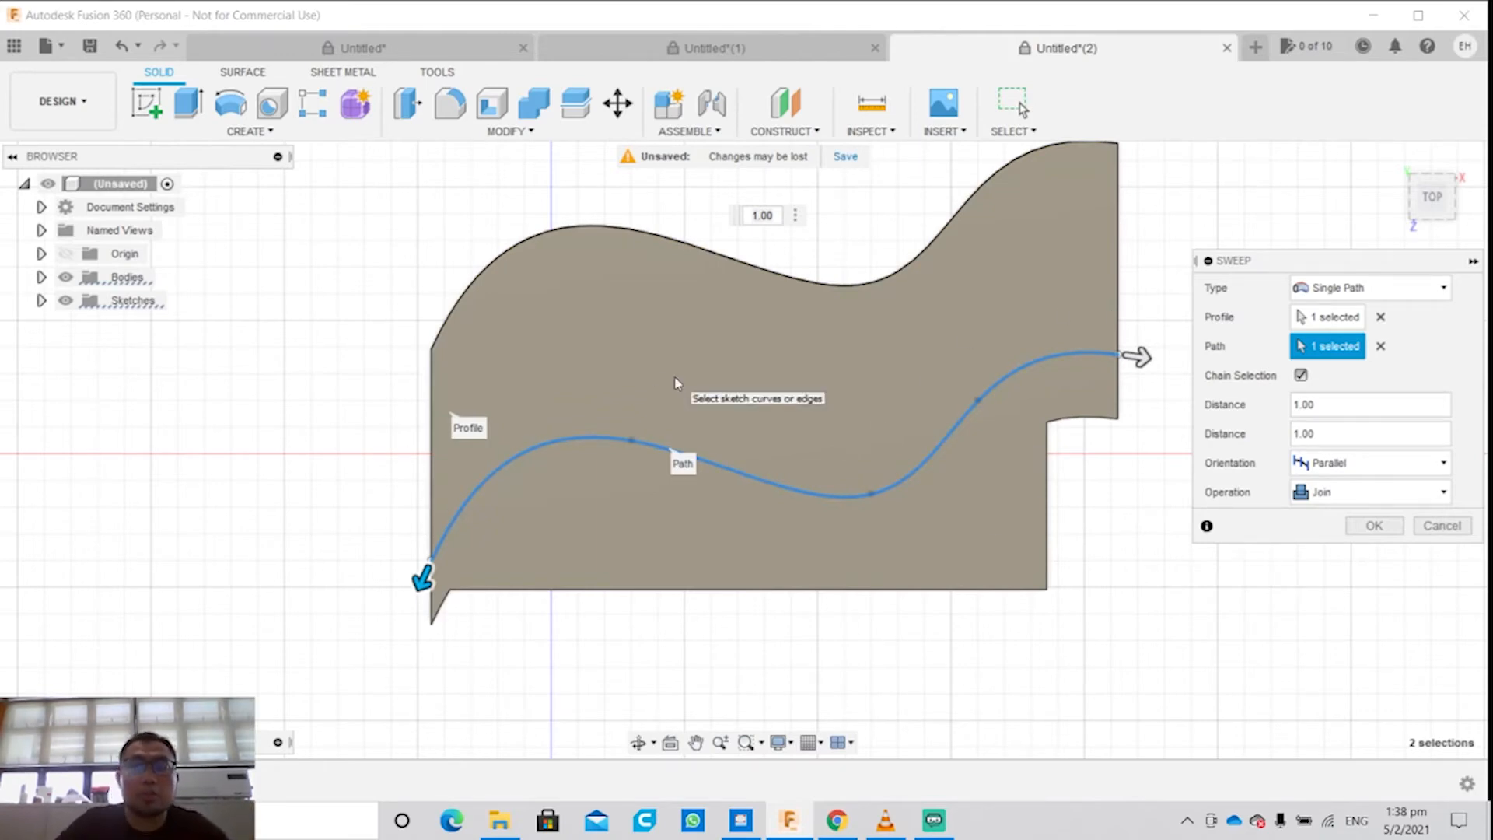
left_click(1441, 526)
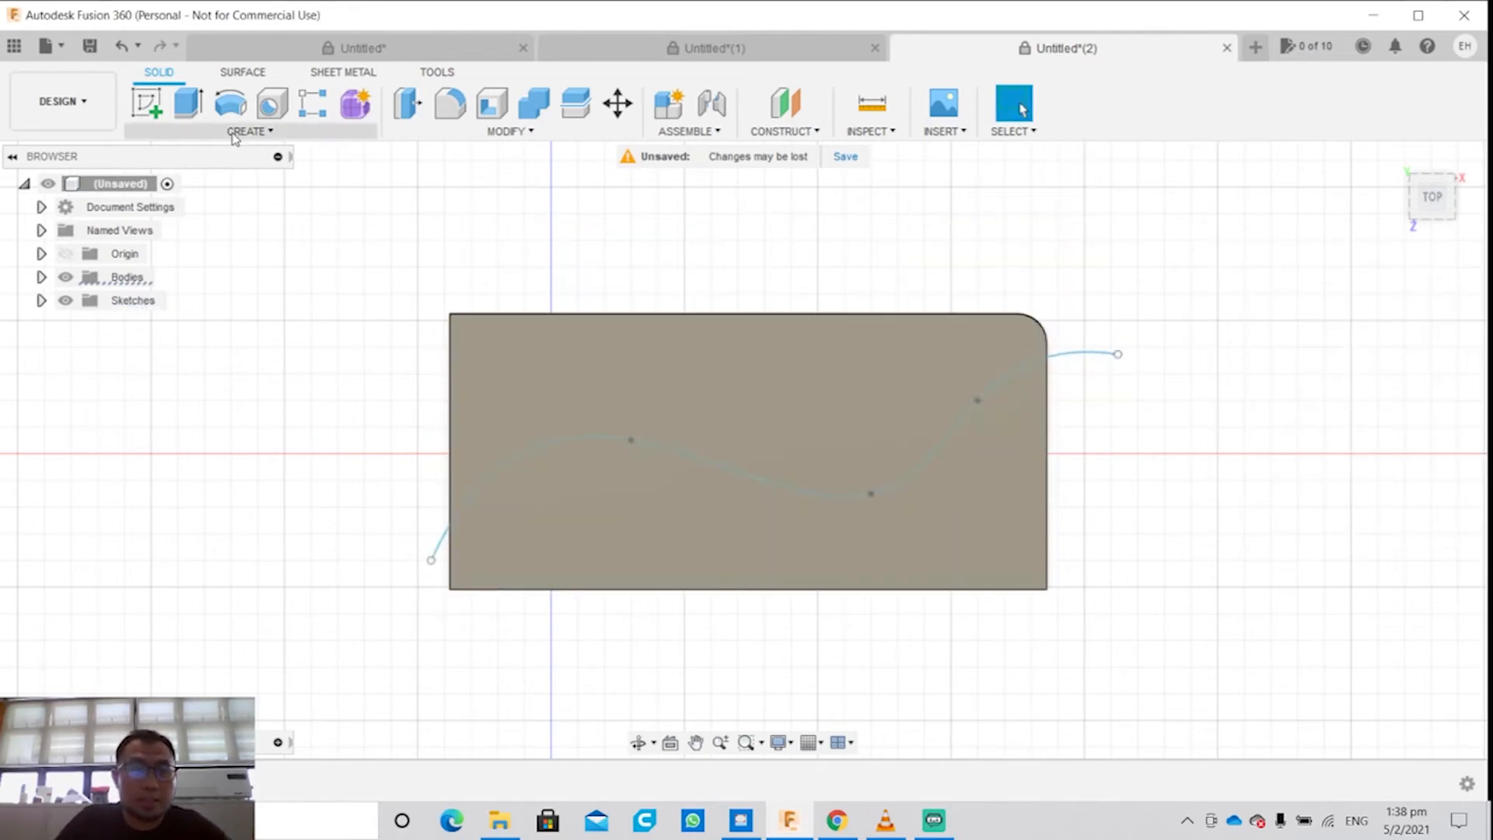
Step: Create an offset construction plane 70 mm above the block's top face
left_click(249, 130)
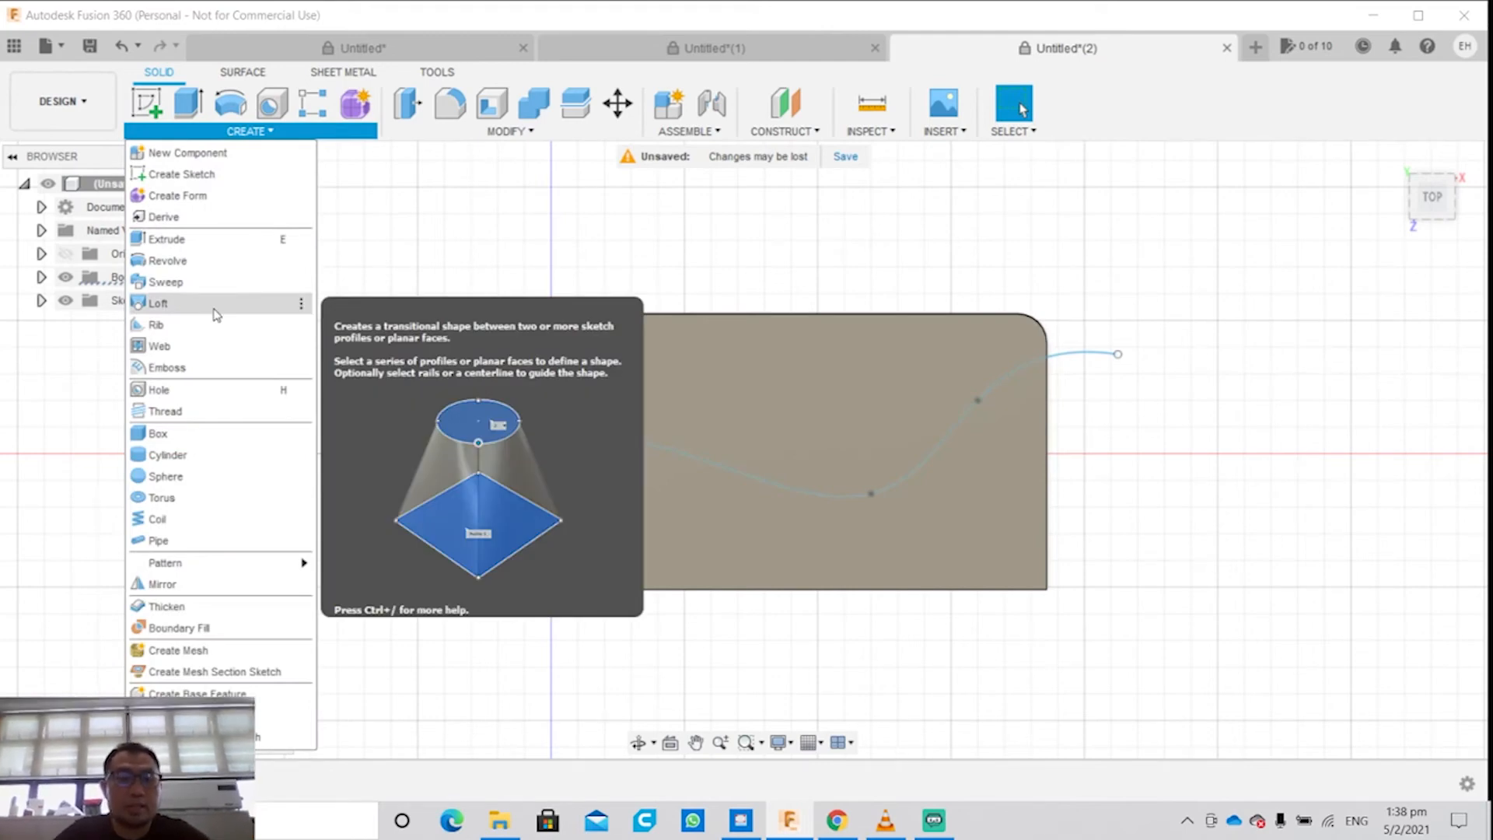
middle_click_drag(1148, 565, 1165, 505, "shift")
left_click(611, 395)
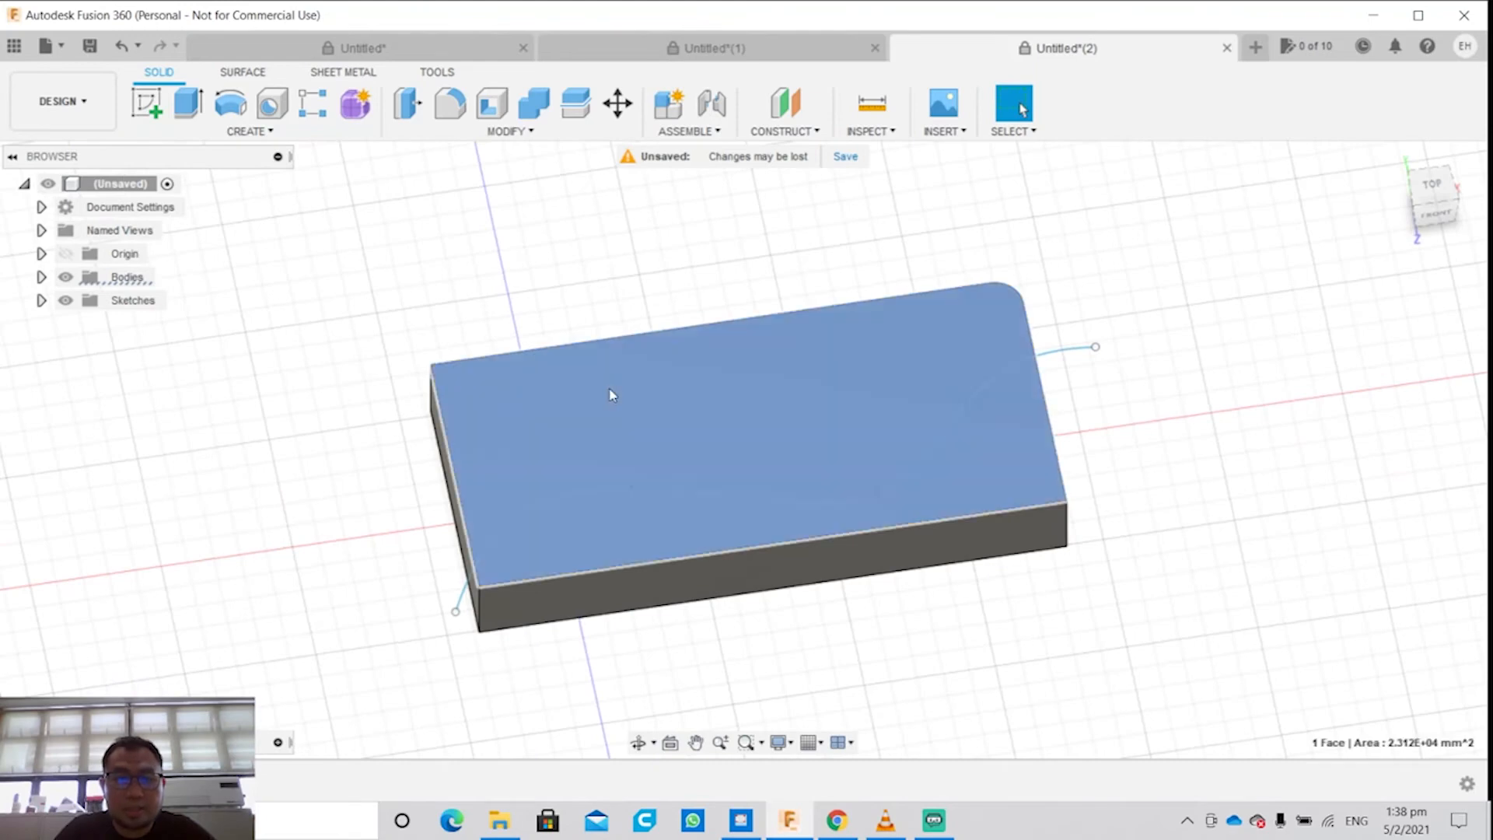
middle_click_drag(604, 410, 836, 369, "shift")
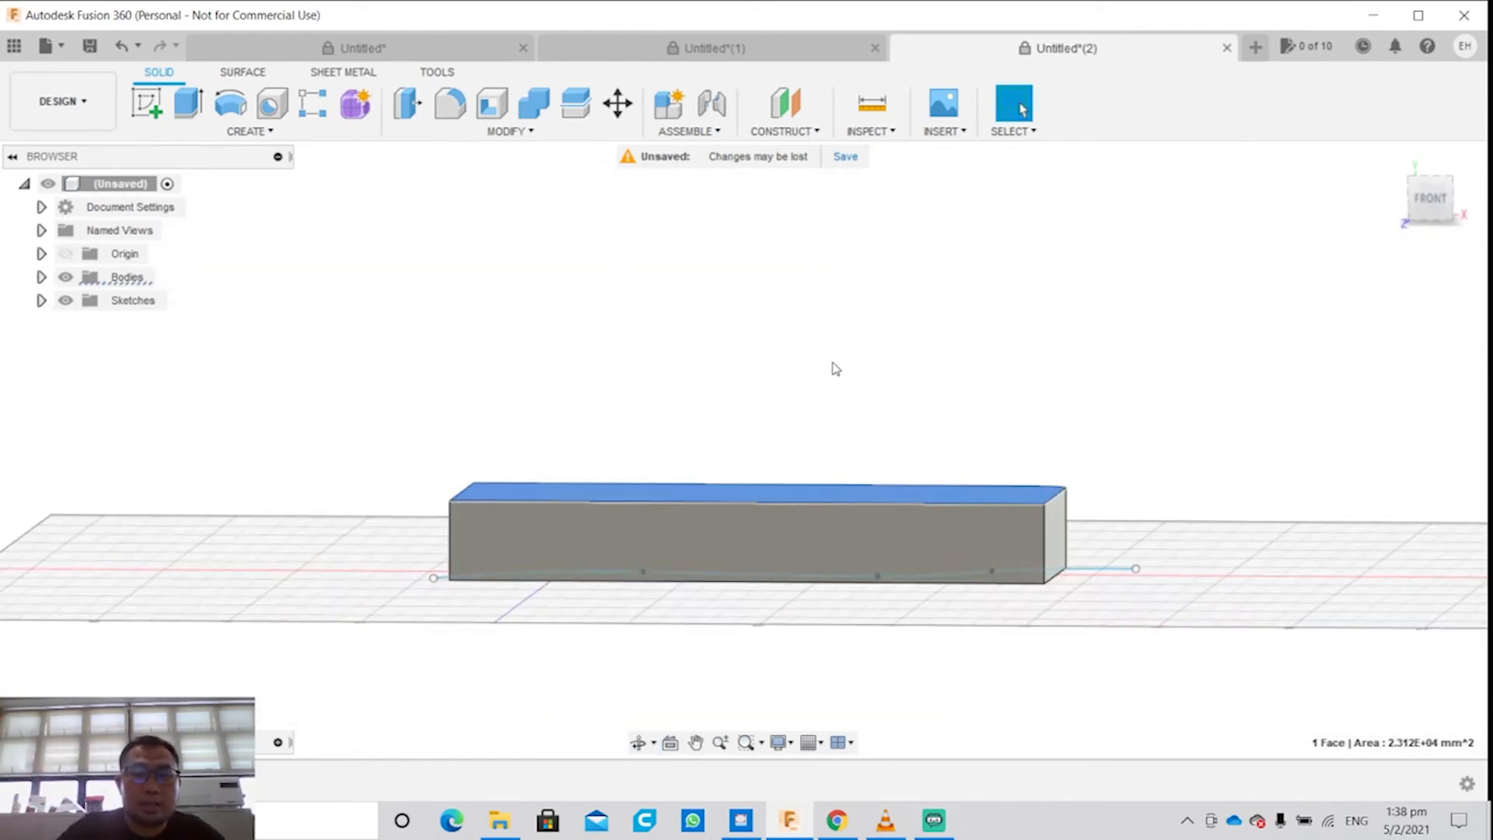
middle_click_drag(934, 367, 934, 381, "shift")
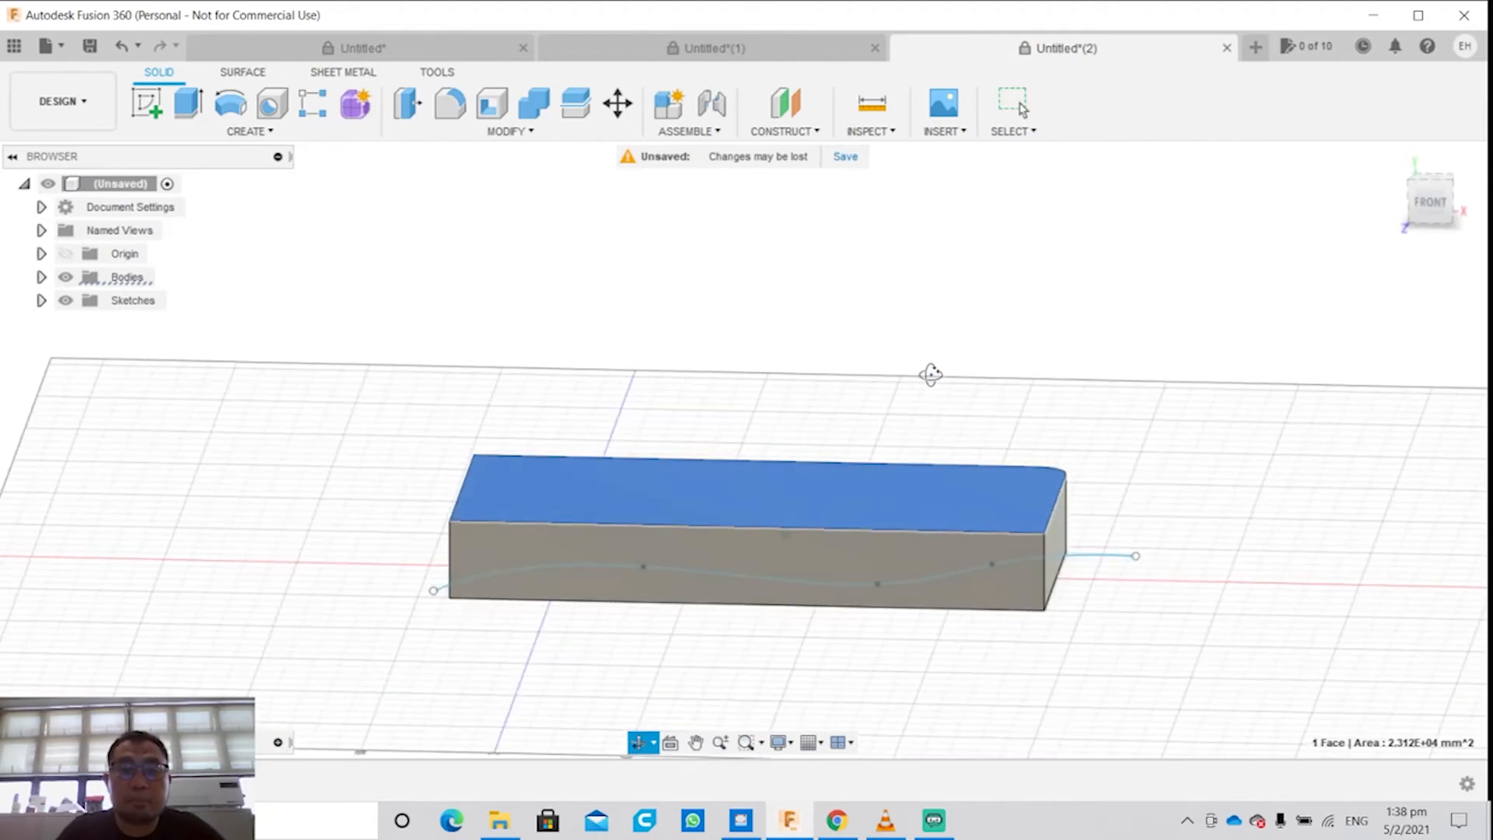
right_click(762, 499)
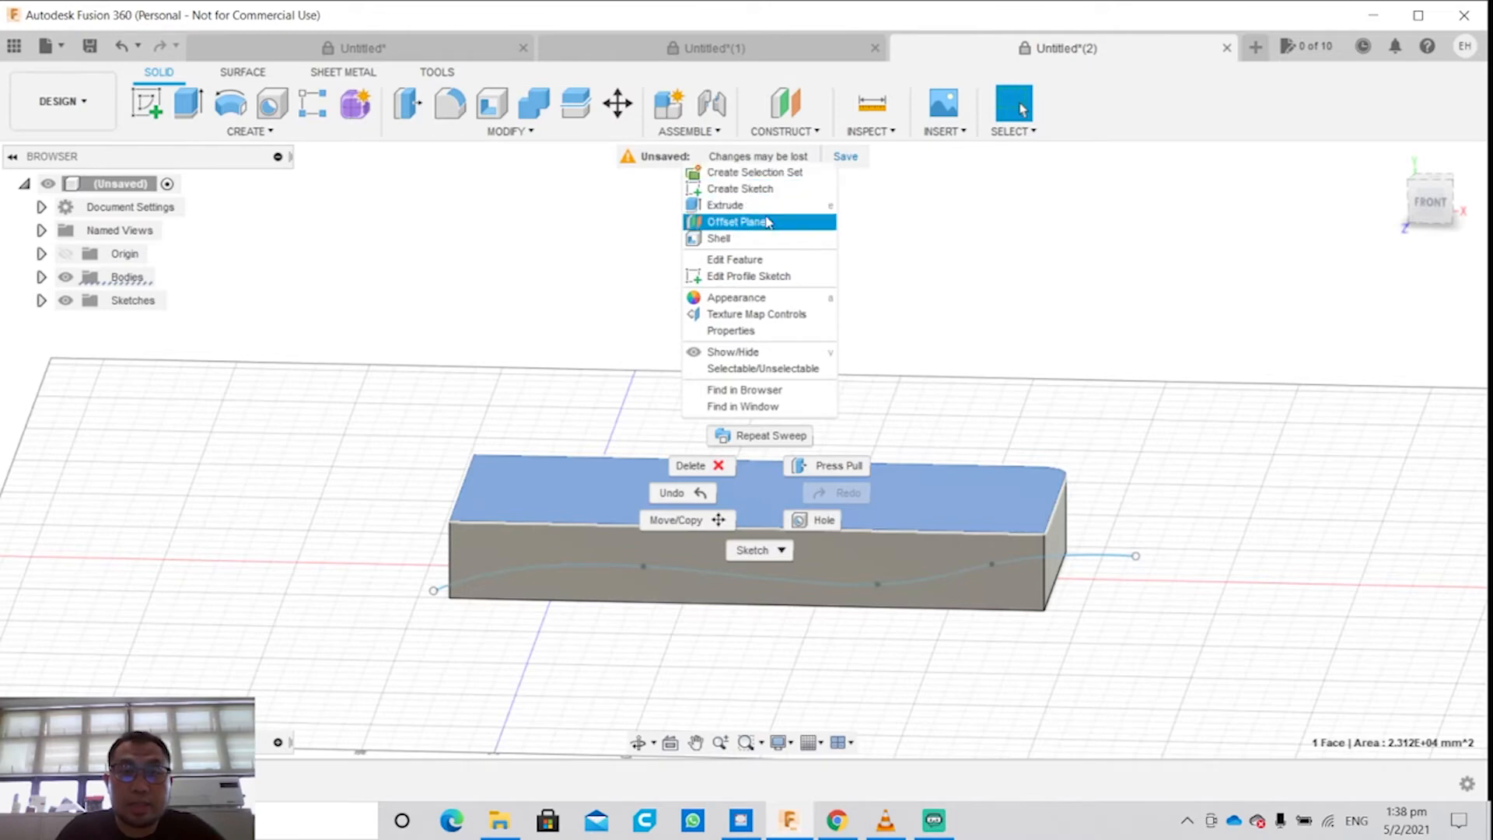
left_click(737, 222)
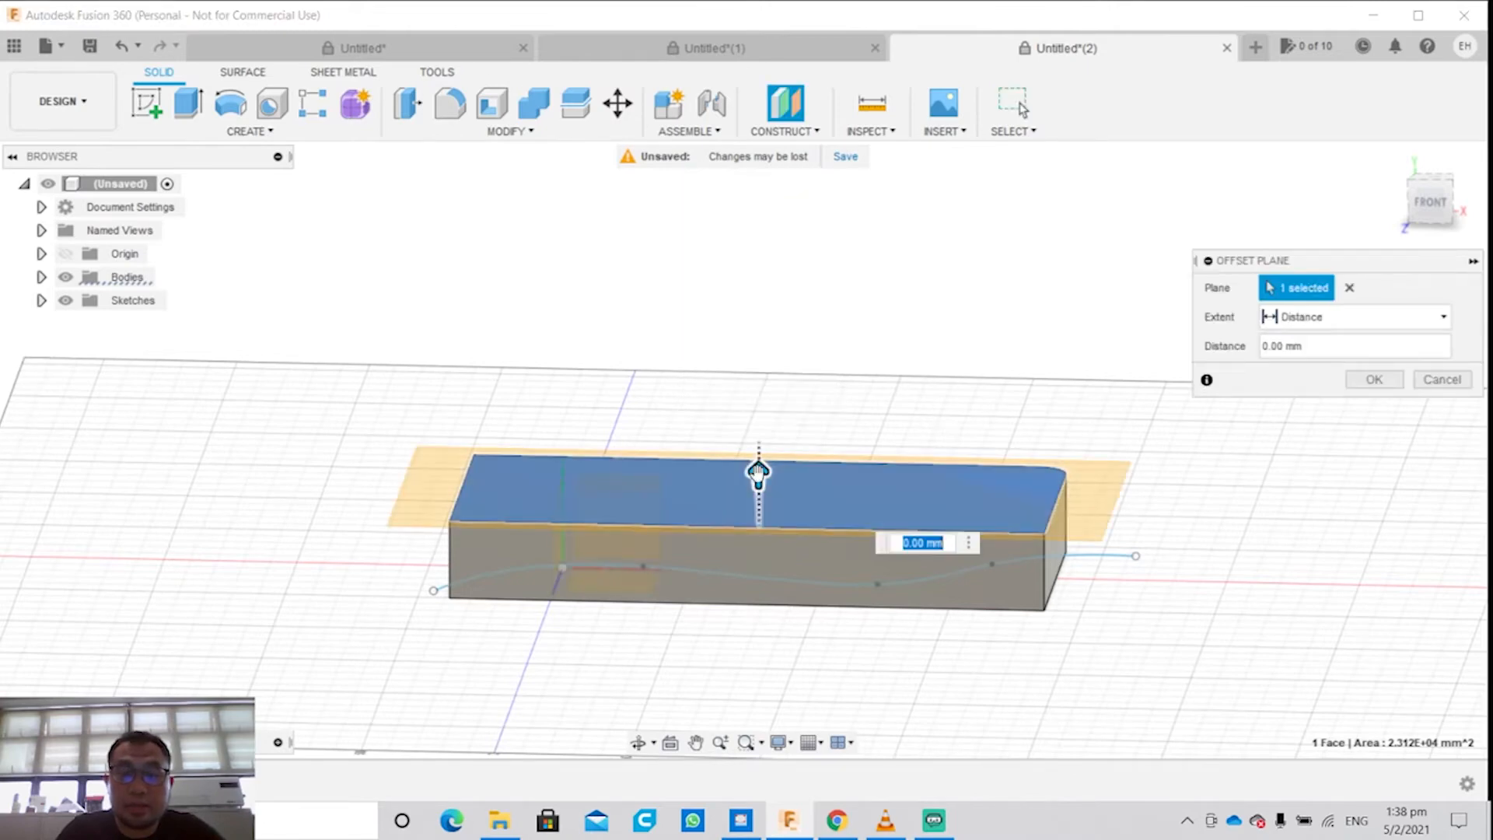
left_click_drag(766, 476, 801, 287)
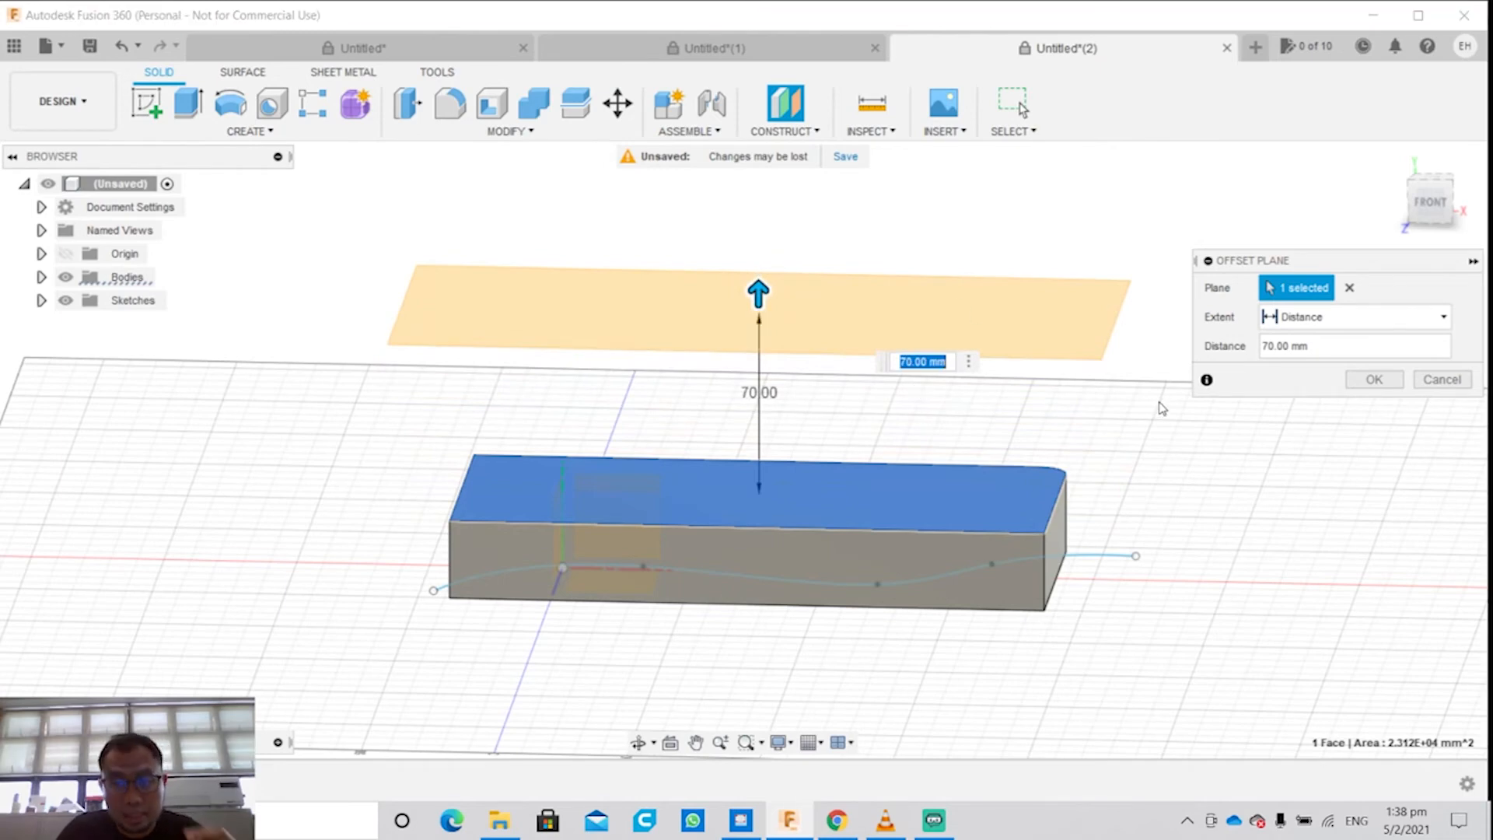
left_click(1374, 379)
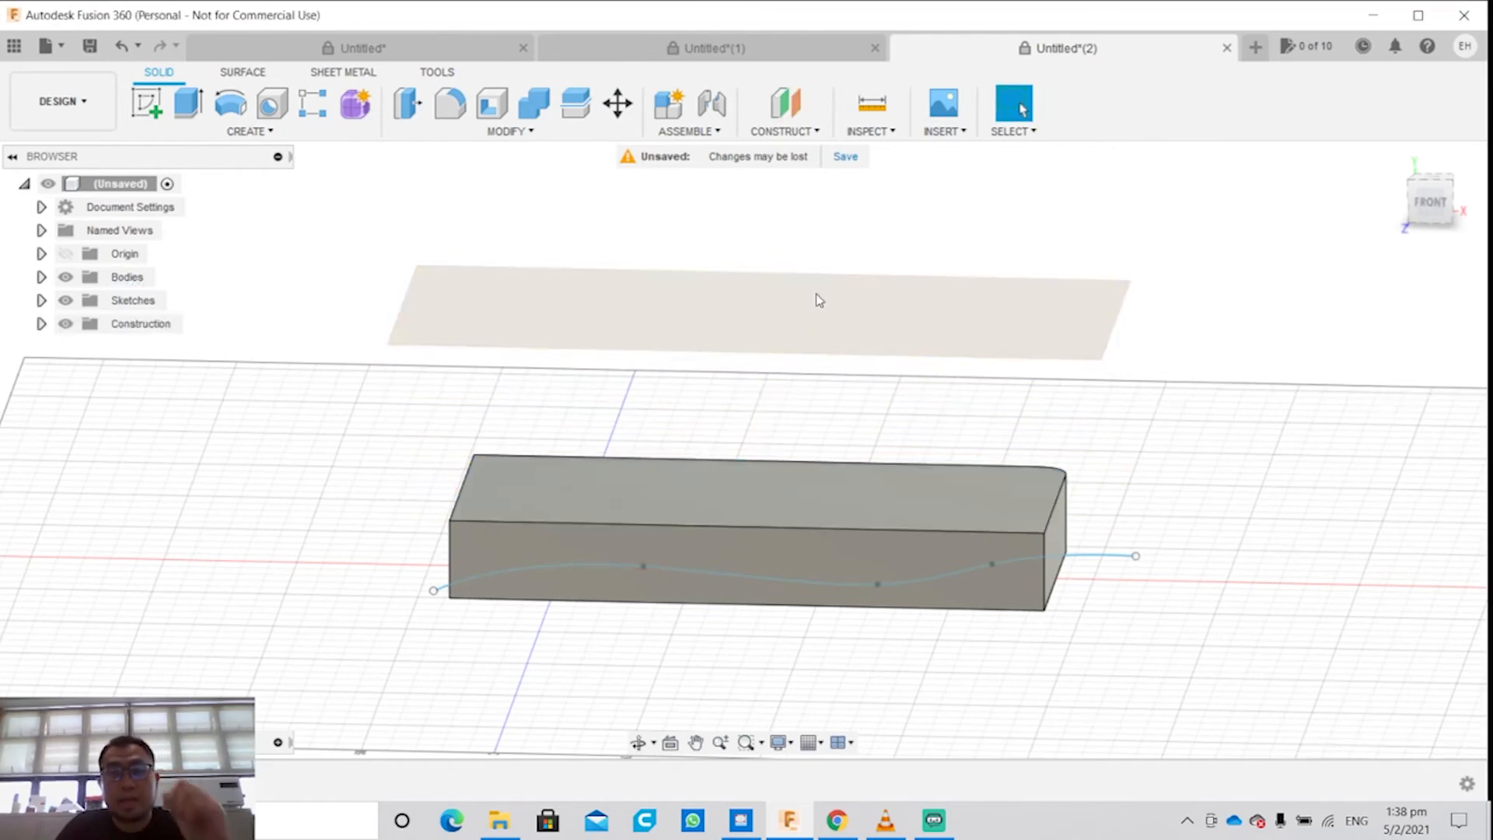
Step: Start a sketch on the offset plane and orient it to the upright Top view
left_click(789, 306)
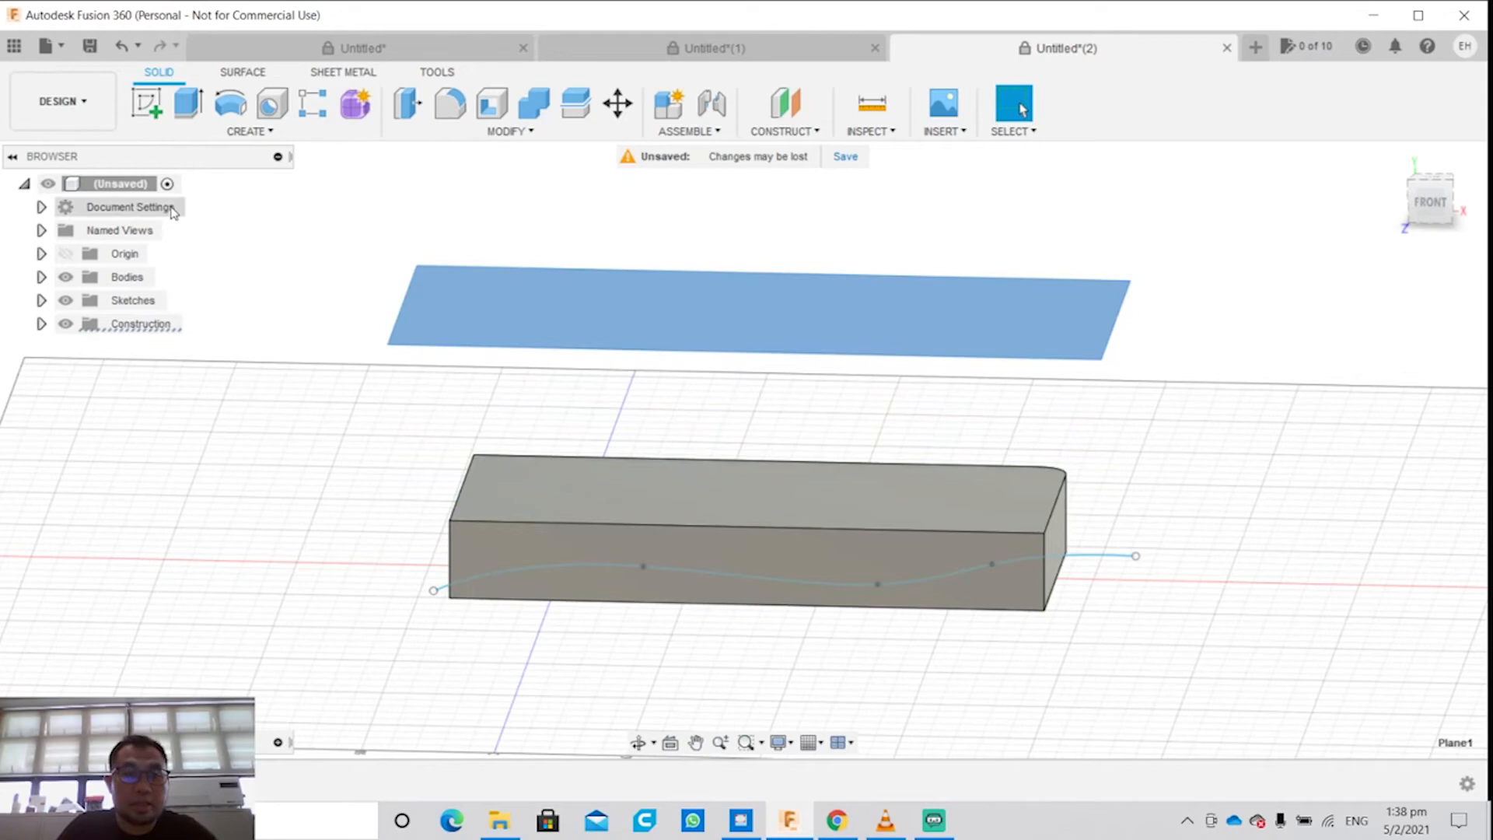
left_click(250, 131)
left_click(146, 103)
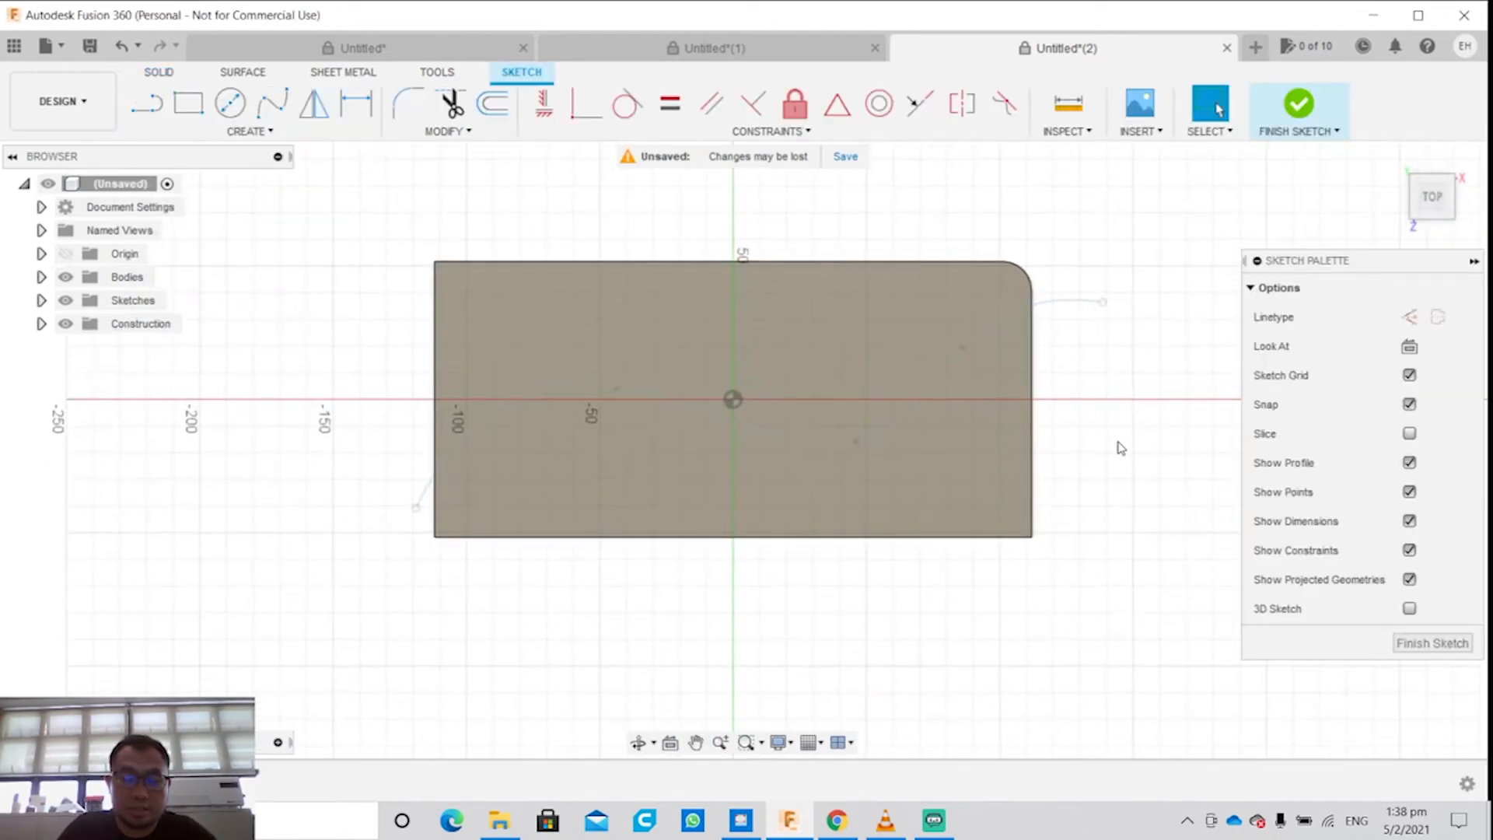
mouse_move(1118, 436)
middle_mouse_down("shift")
mouse_move(1123, 280)
mouse_move(1087, 332)
middle_mouse_up("shift")
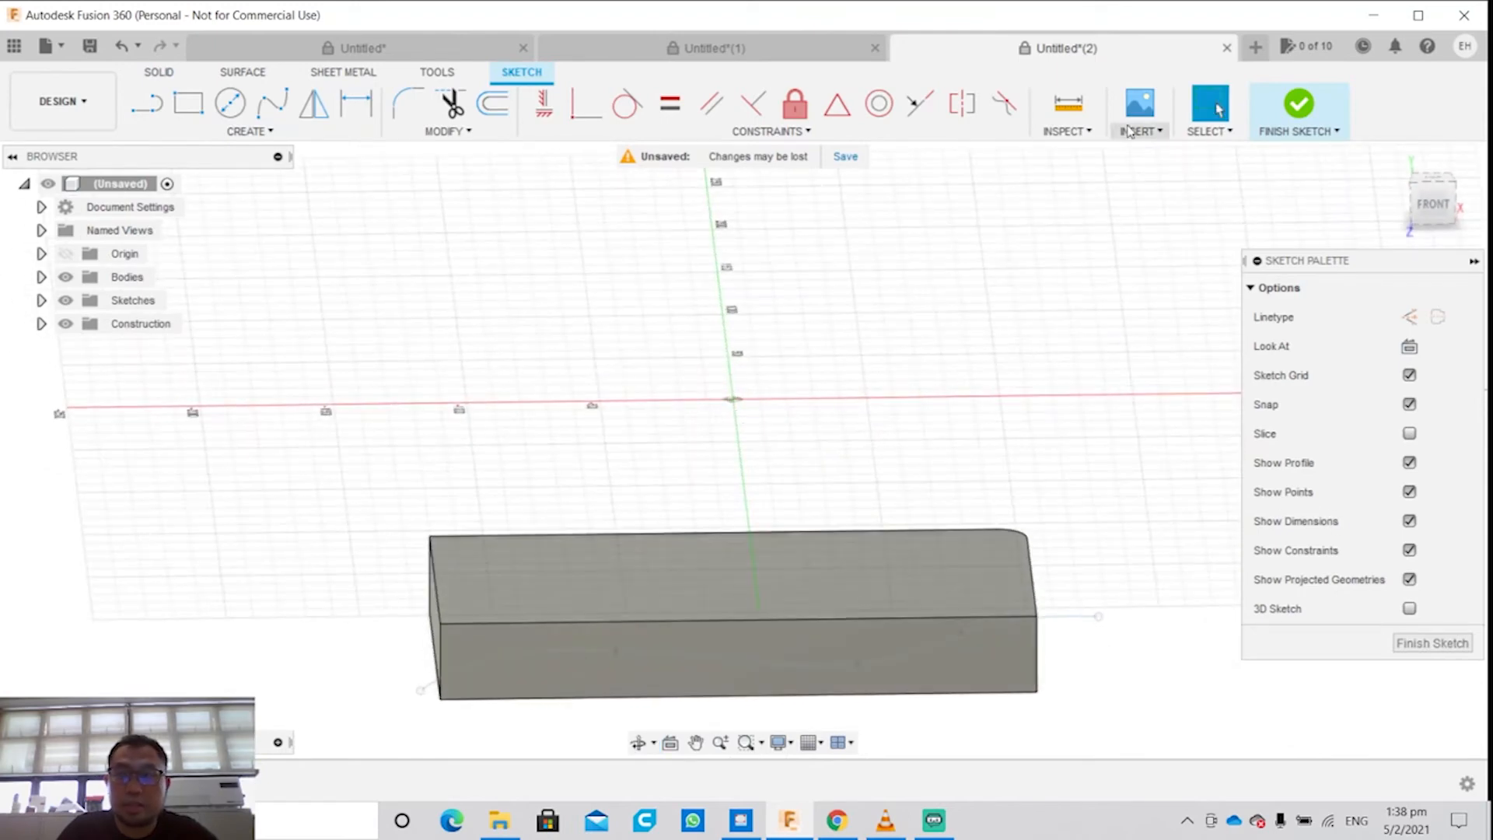
left_click(1435, 181)
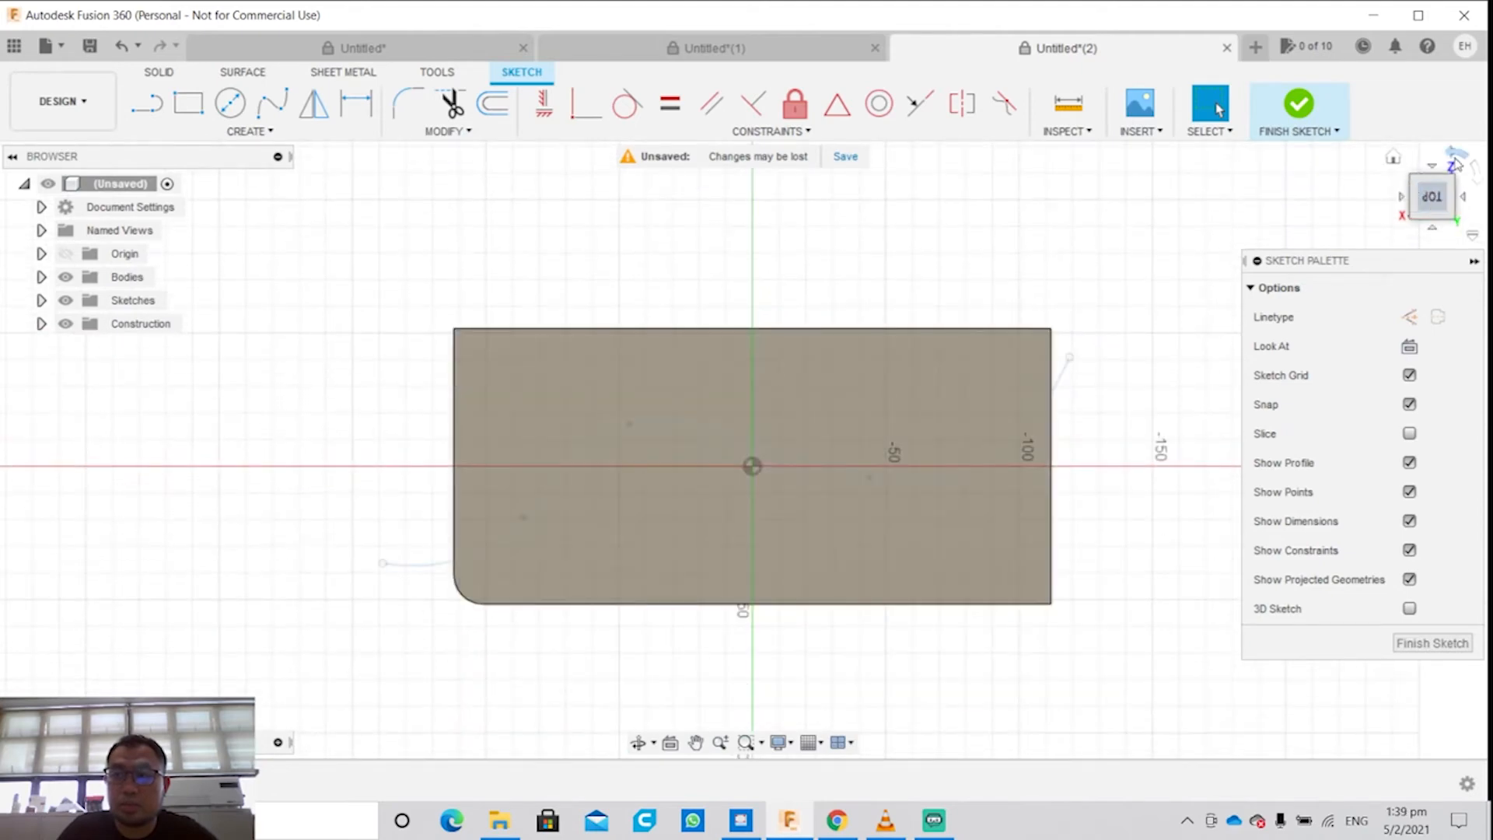
left_click(1464, 161)
left_click(1464, 161)
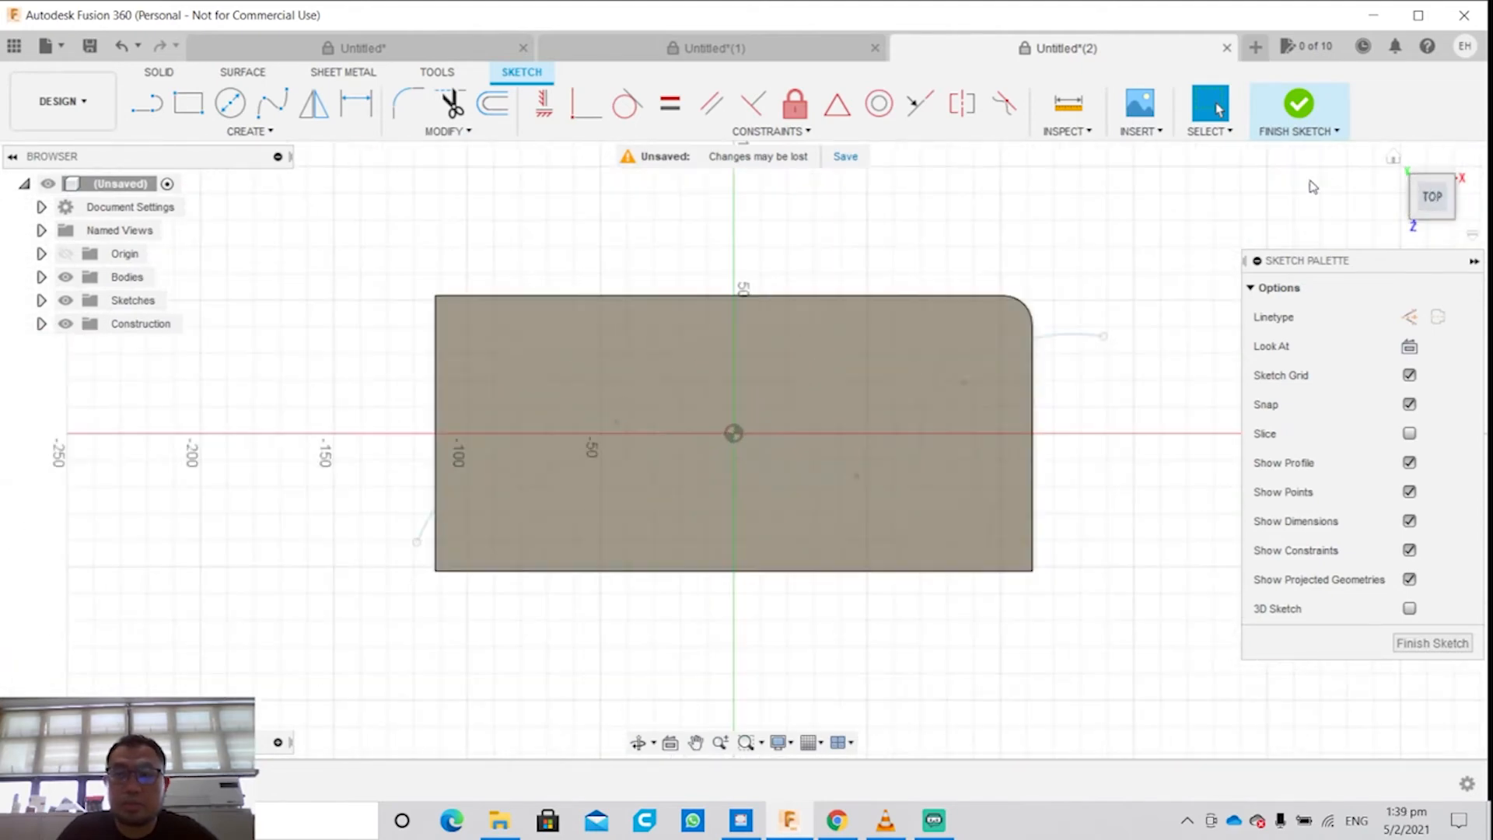
Step: Sketch a two-point rectangle on the offset plane around the middle of the block, smaller than its outline, and finish the sketch
left_click(188, 103)
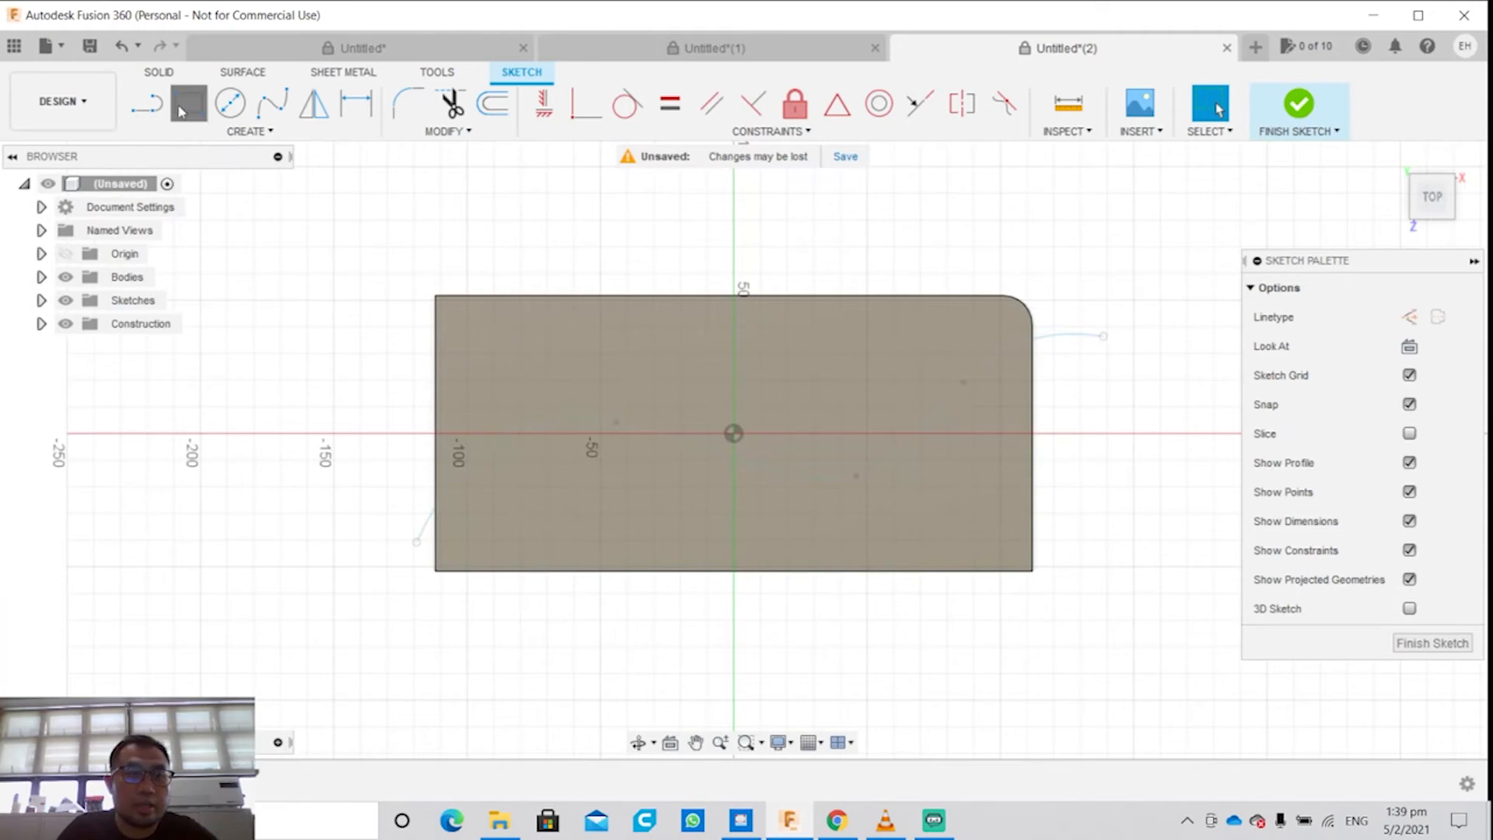
left_click(626, 355)
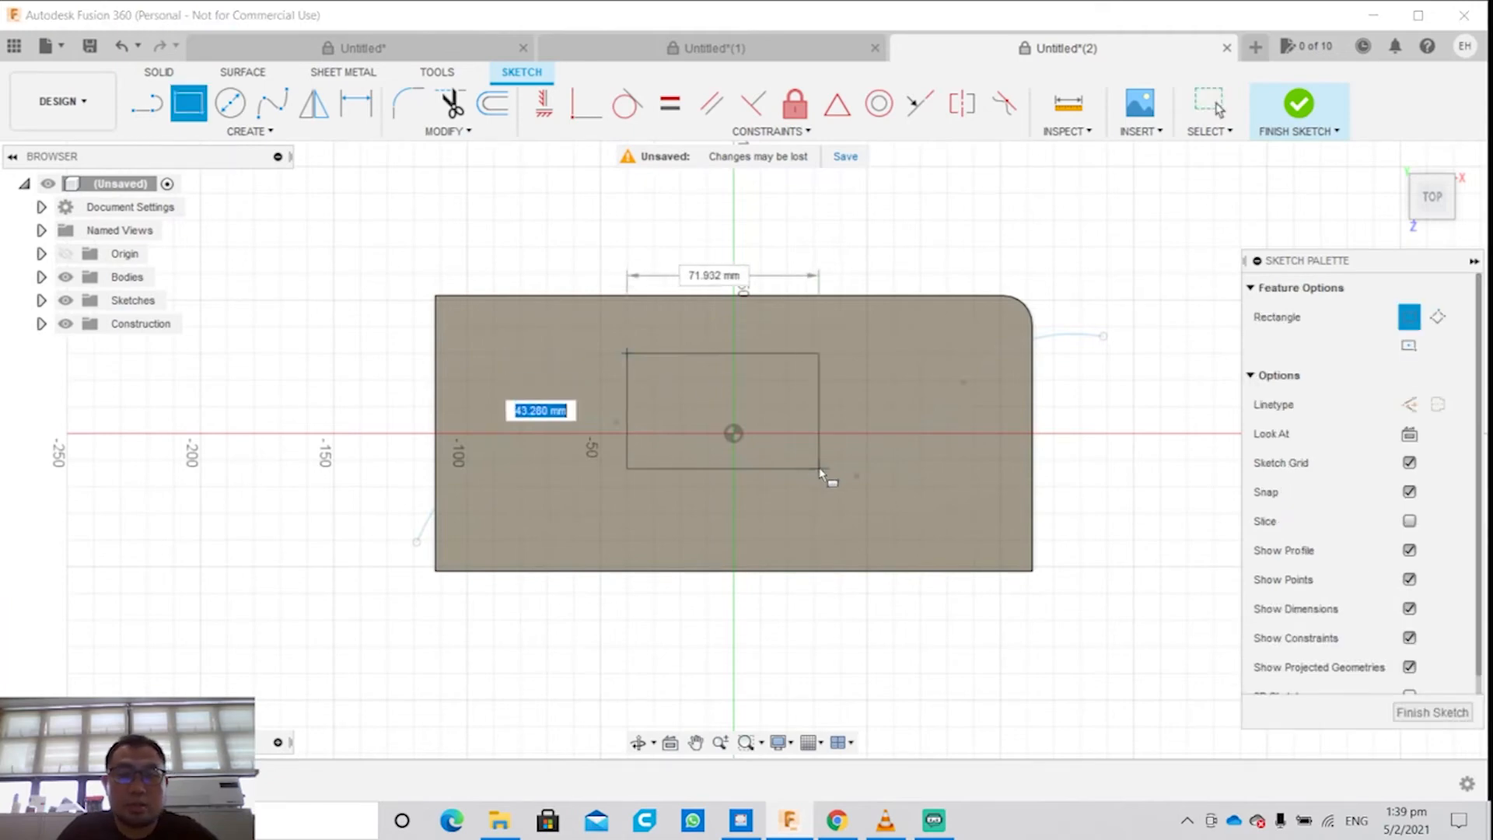
left_click(825, 509)
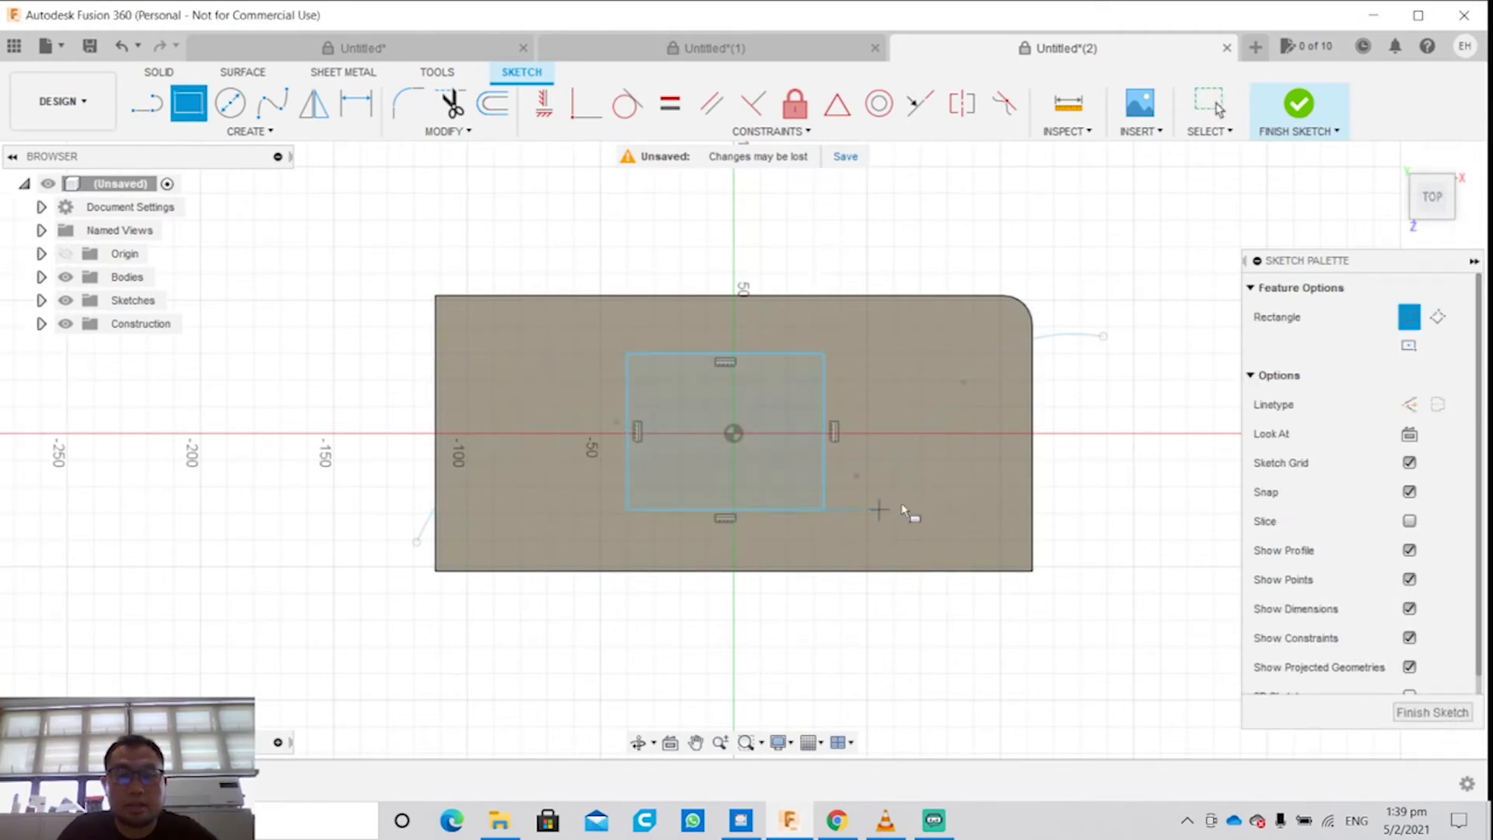
left_click(1415, 708)
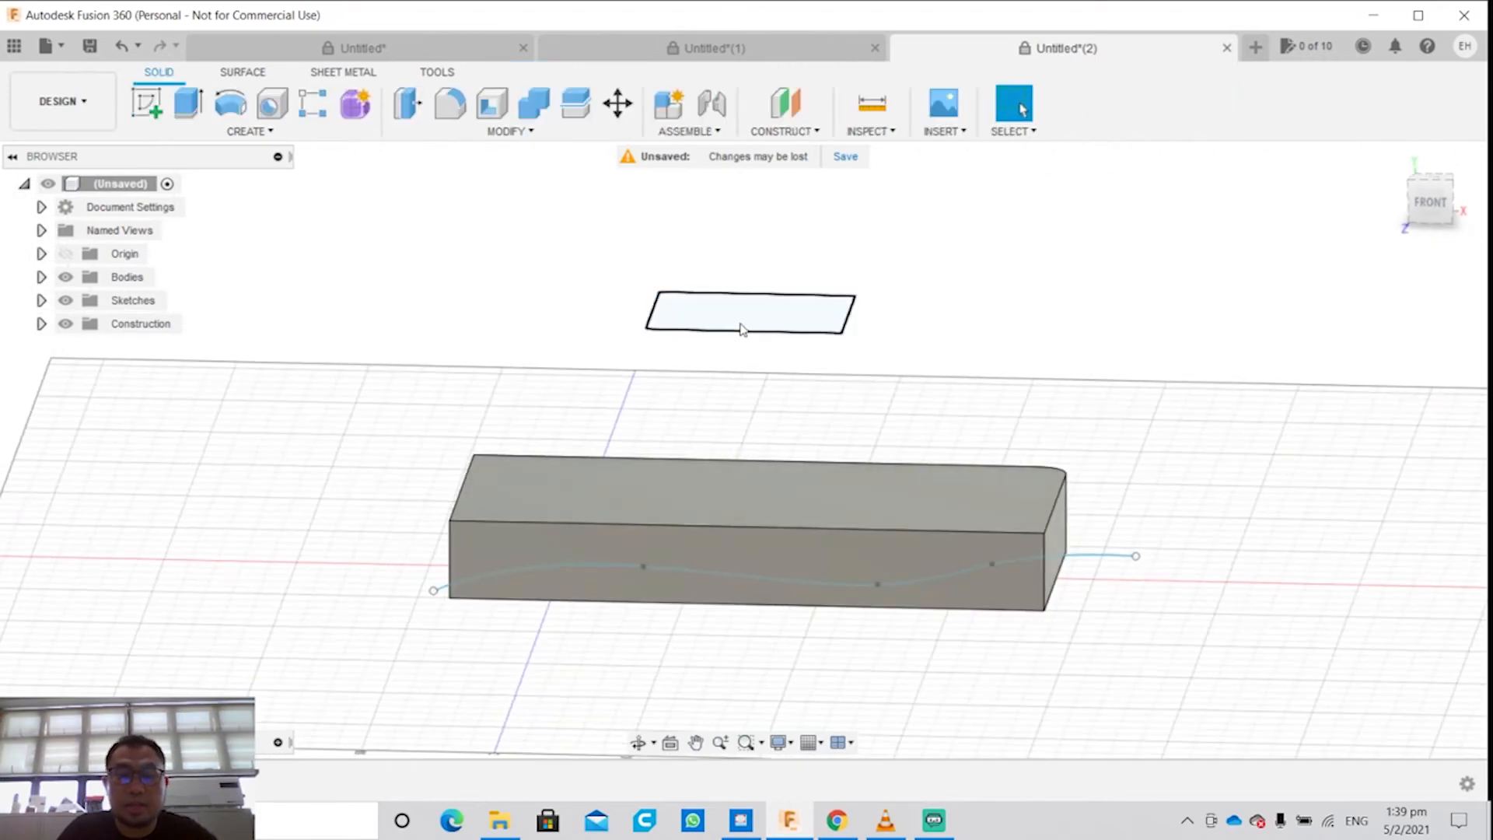
Step: Loft from the block's top face to the rectangle above it, using the Join operation
left_click(734, 323)
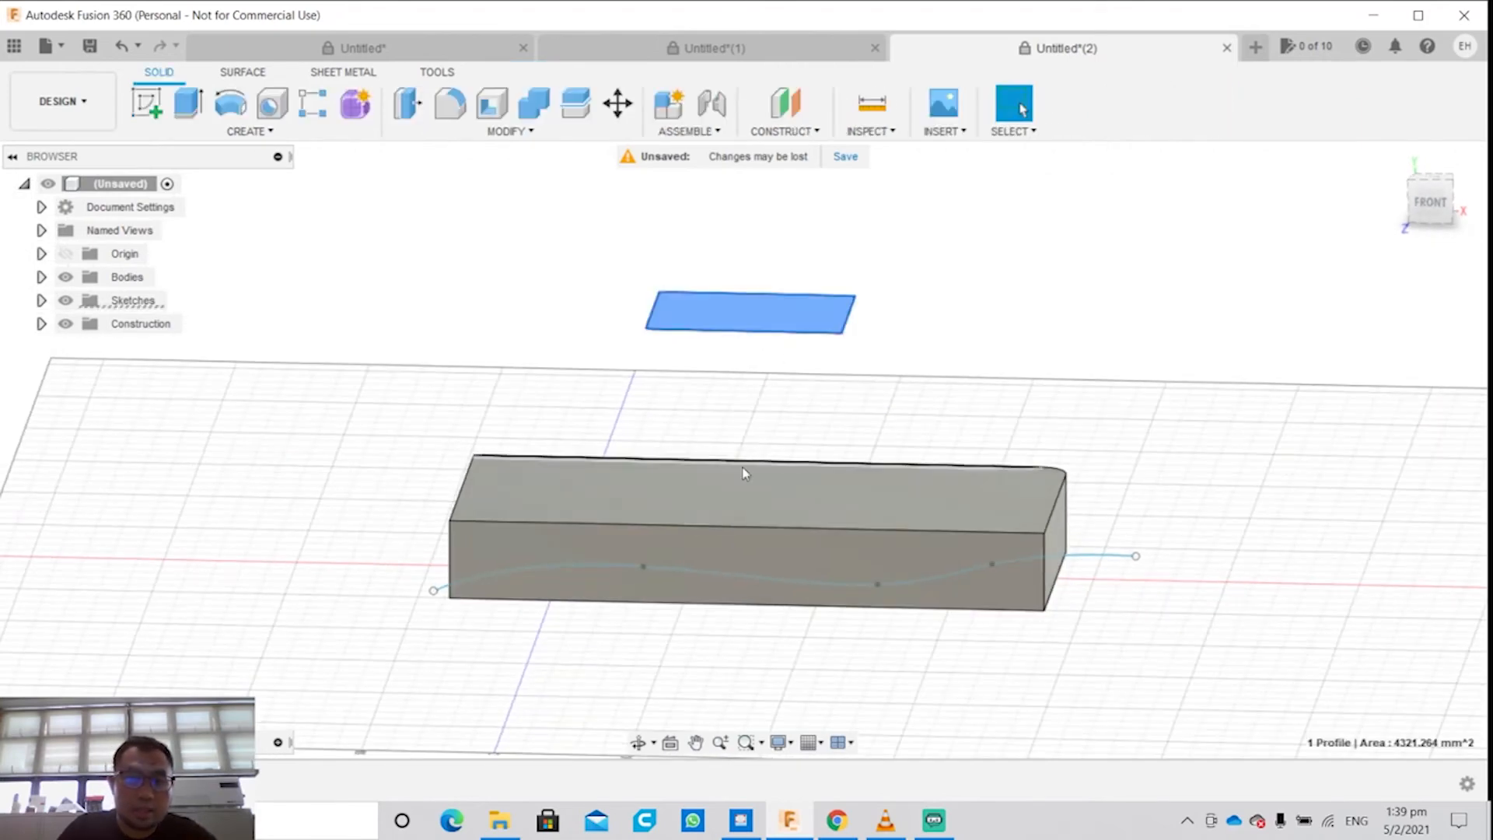
left_click(726, 503)
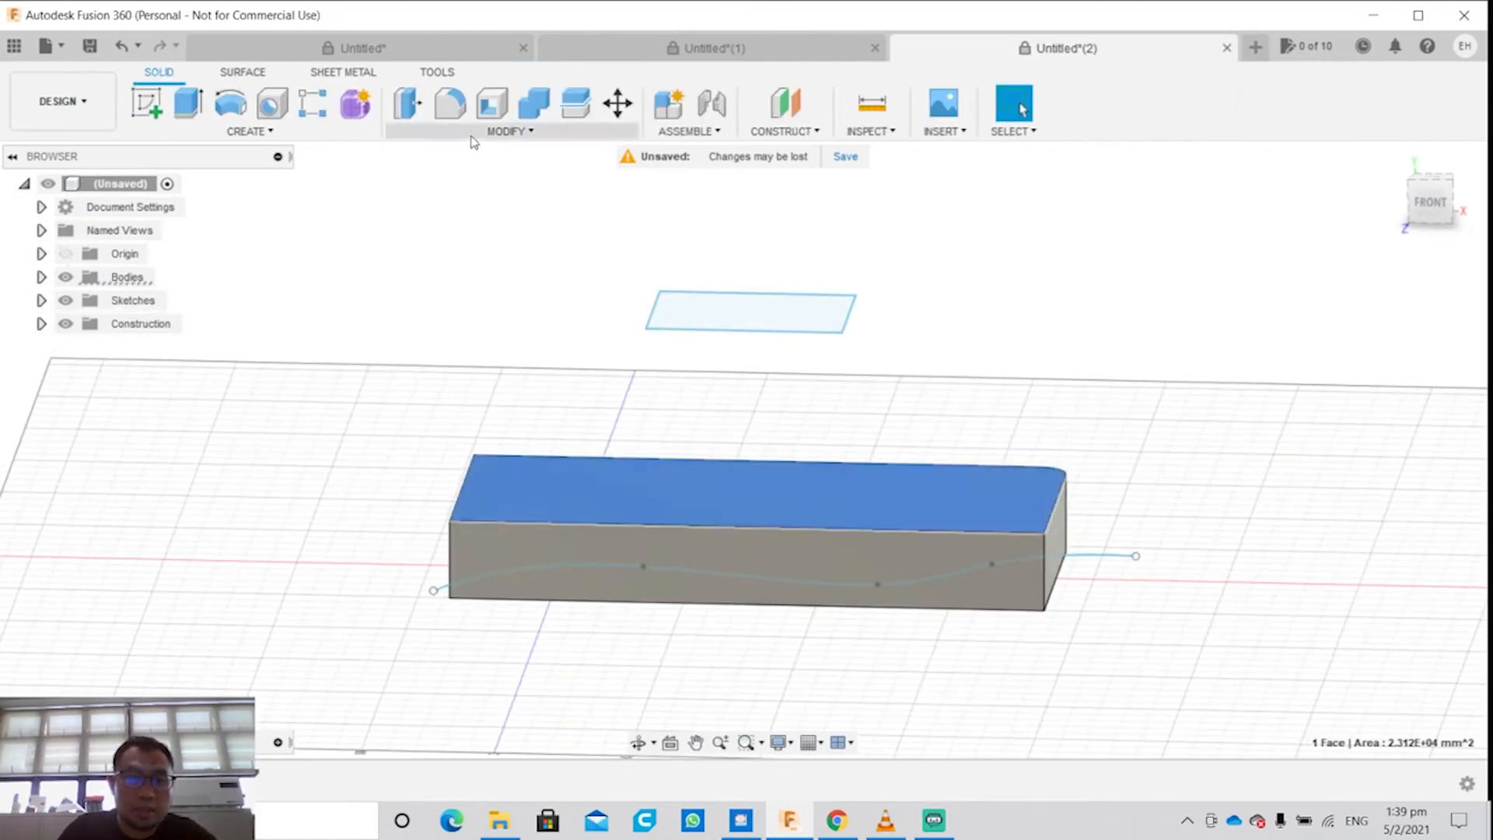
left_click(361, 132)
left_click(226, 304)
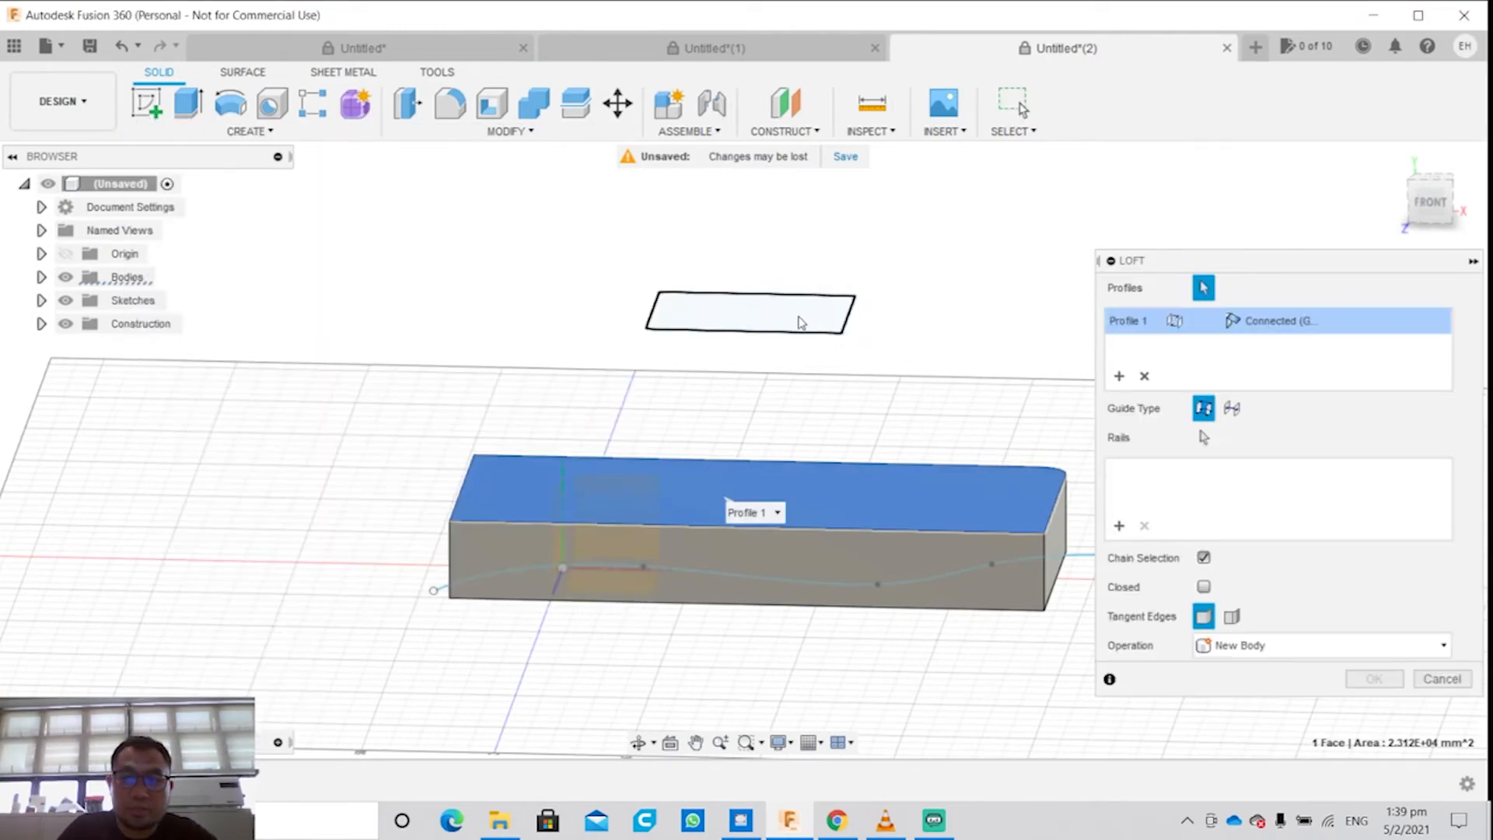
left_click(801, 323)
middle_click_drag(994, 461, 809, 500, "shift")
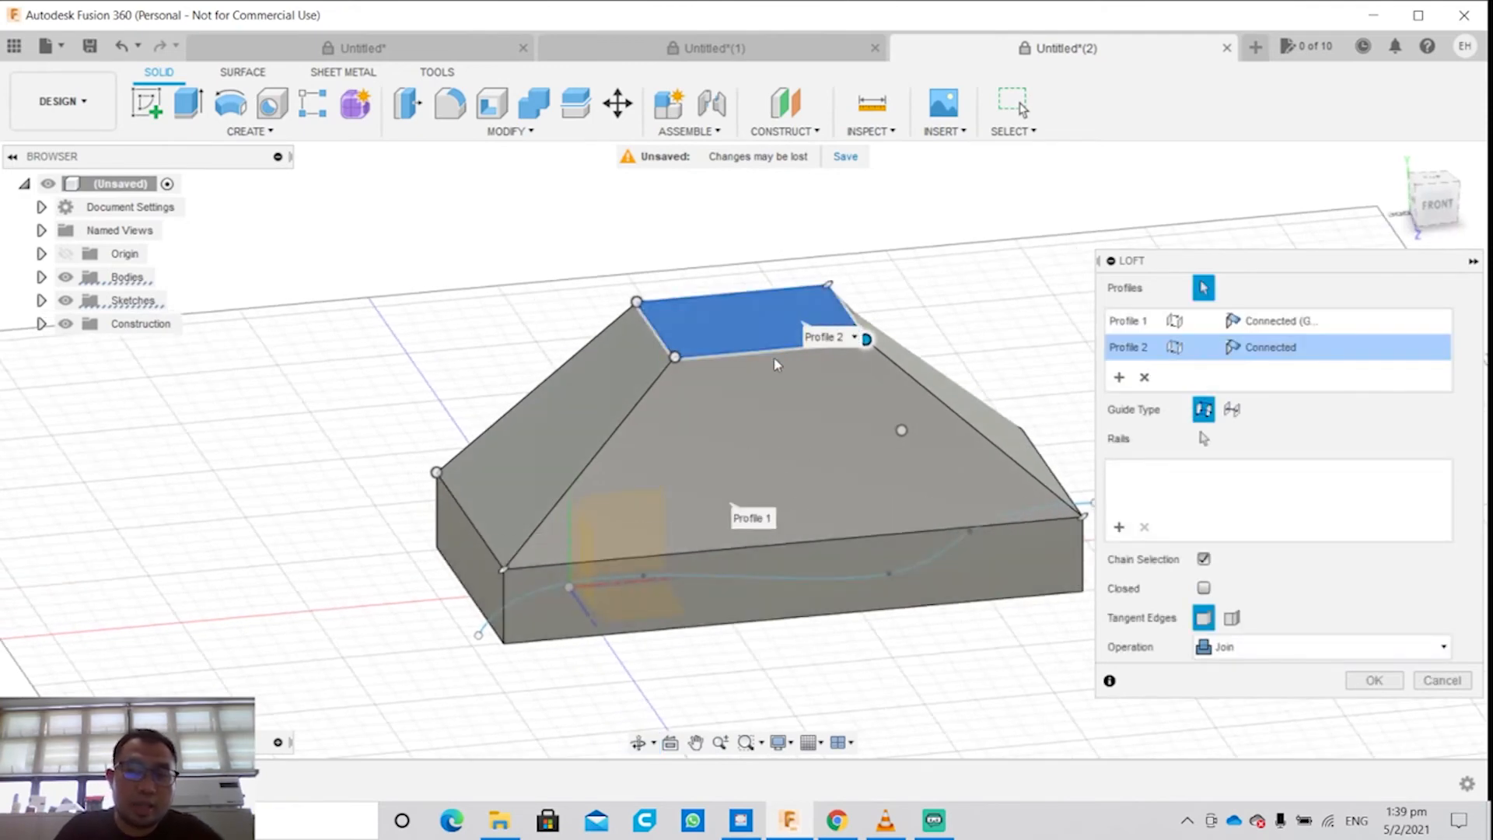
left_click(1297, 650)
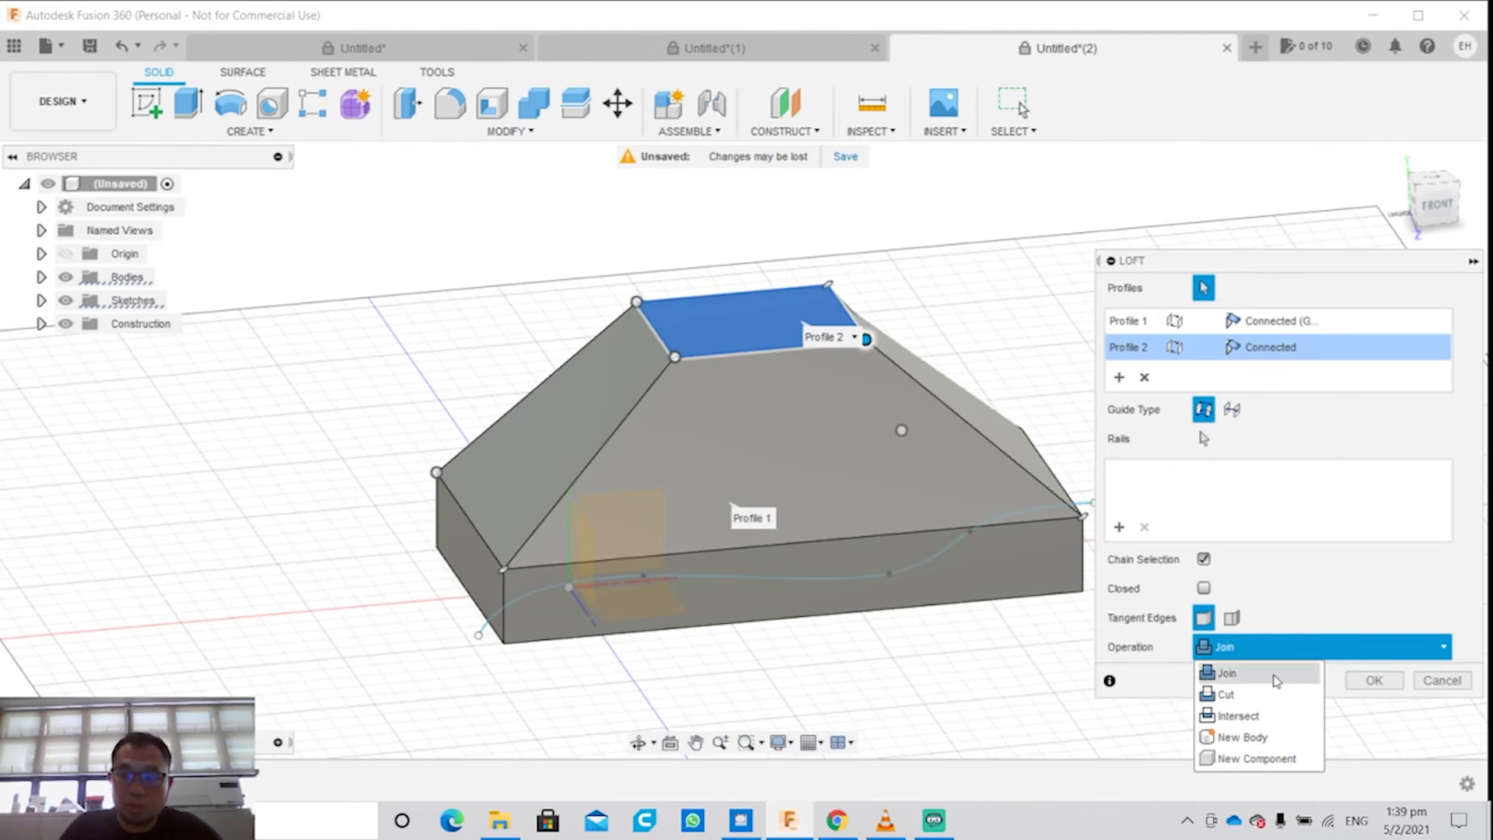
left_click(314, 136)
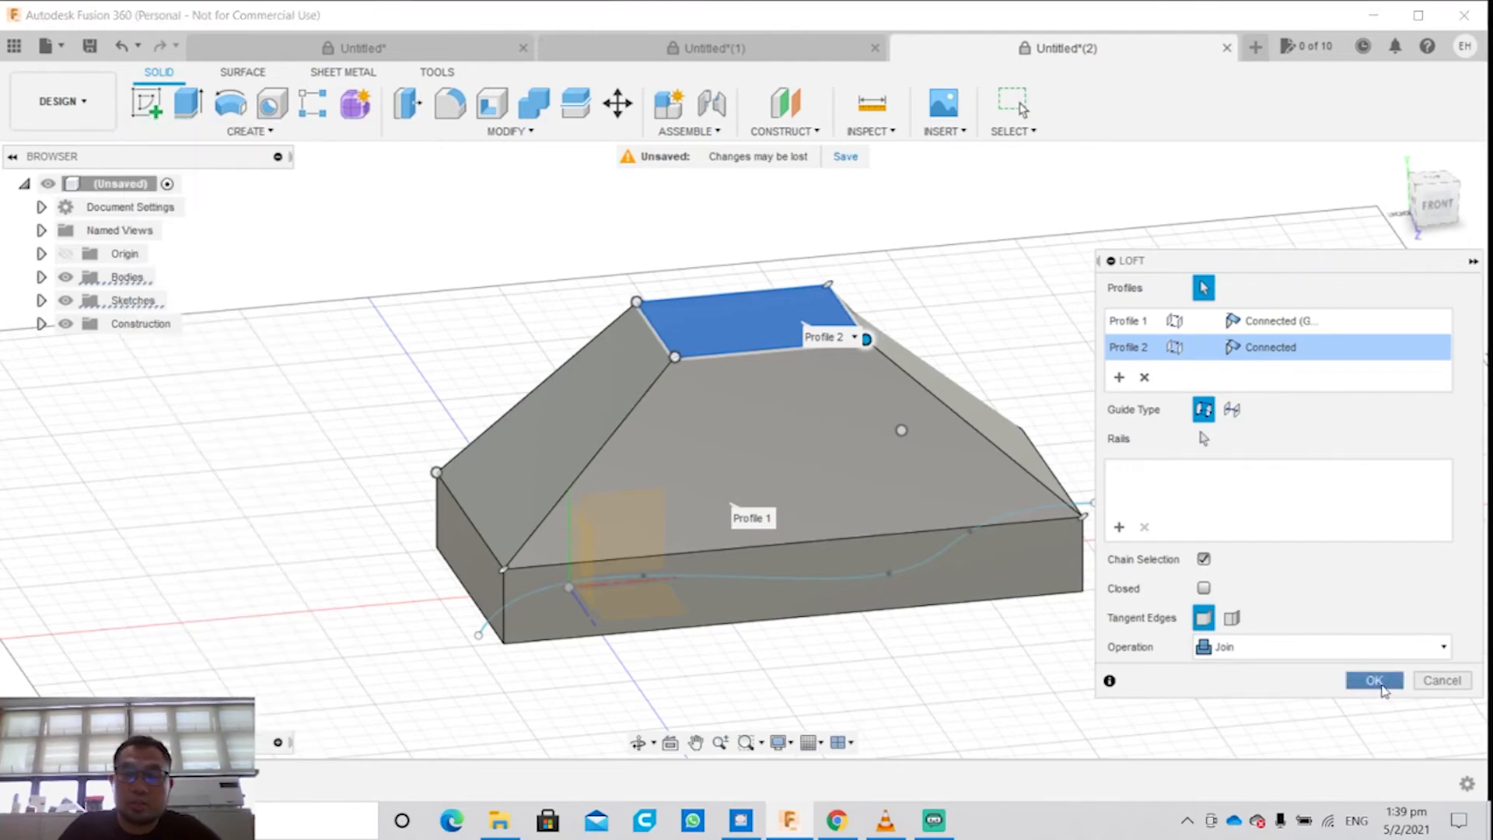
left_click(1372, 680)
Step: Examine the raised emboss preview of the "EZ do" text on the loft's upper face from several angles
middle_click_drag(1125, 413, 1095, 418, "shift")
left_click(315, 133)
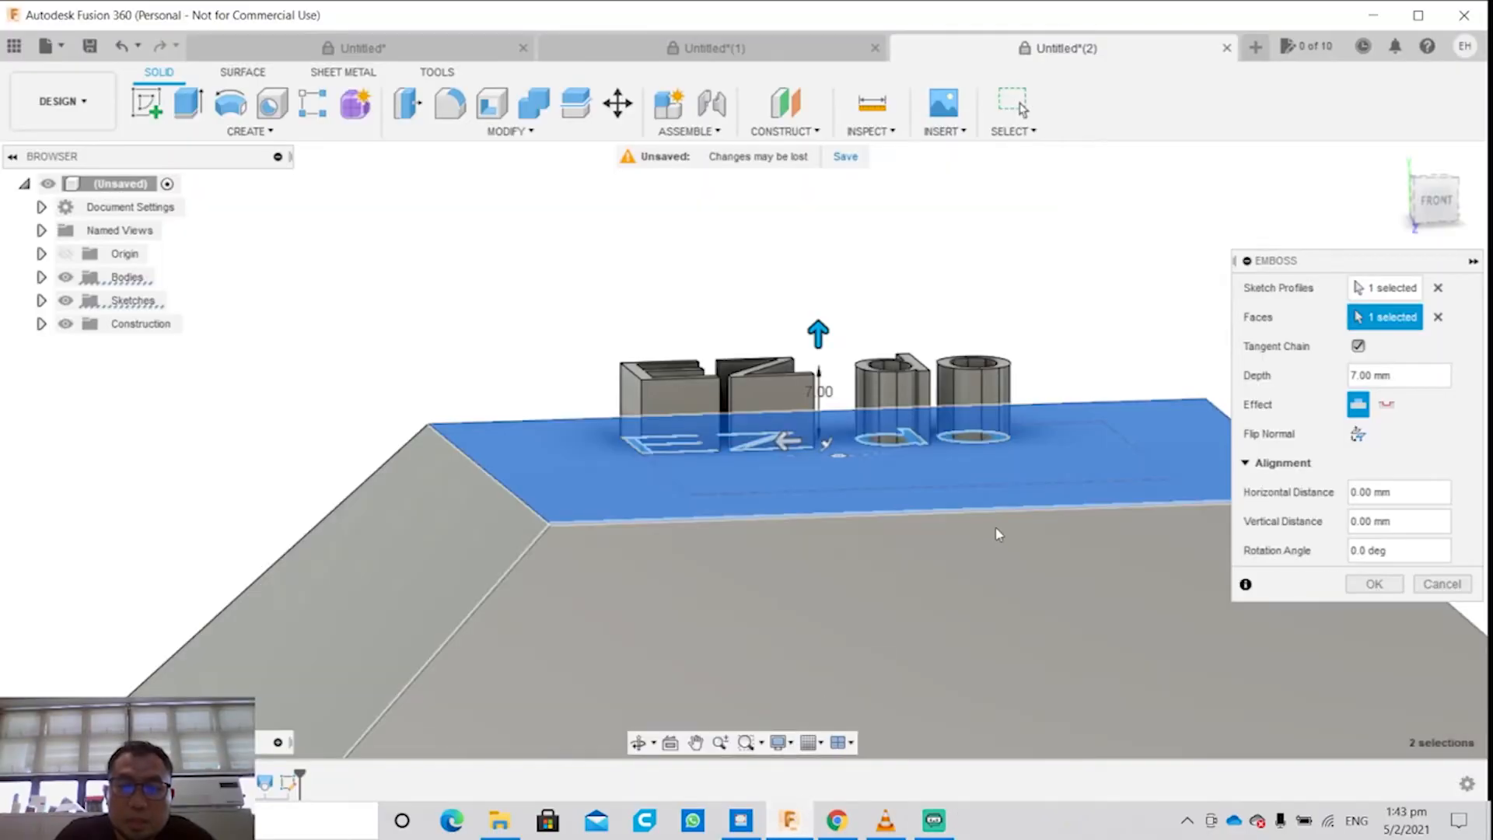
middle_click_drag(926, 679, 851, 721)
middle_click_drag(1037, 486, 1000, 544, "shift")
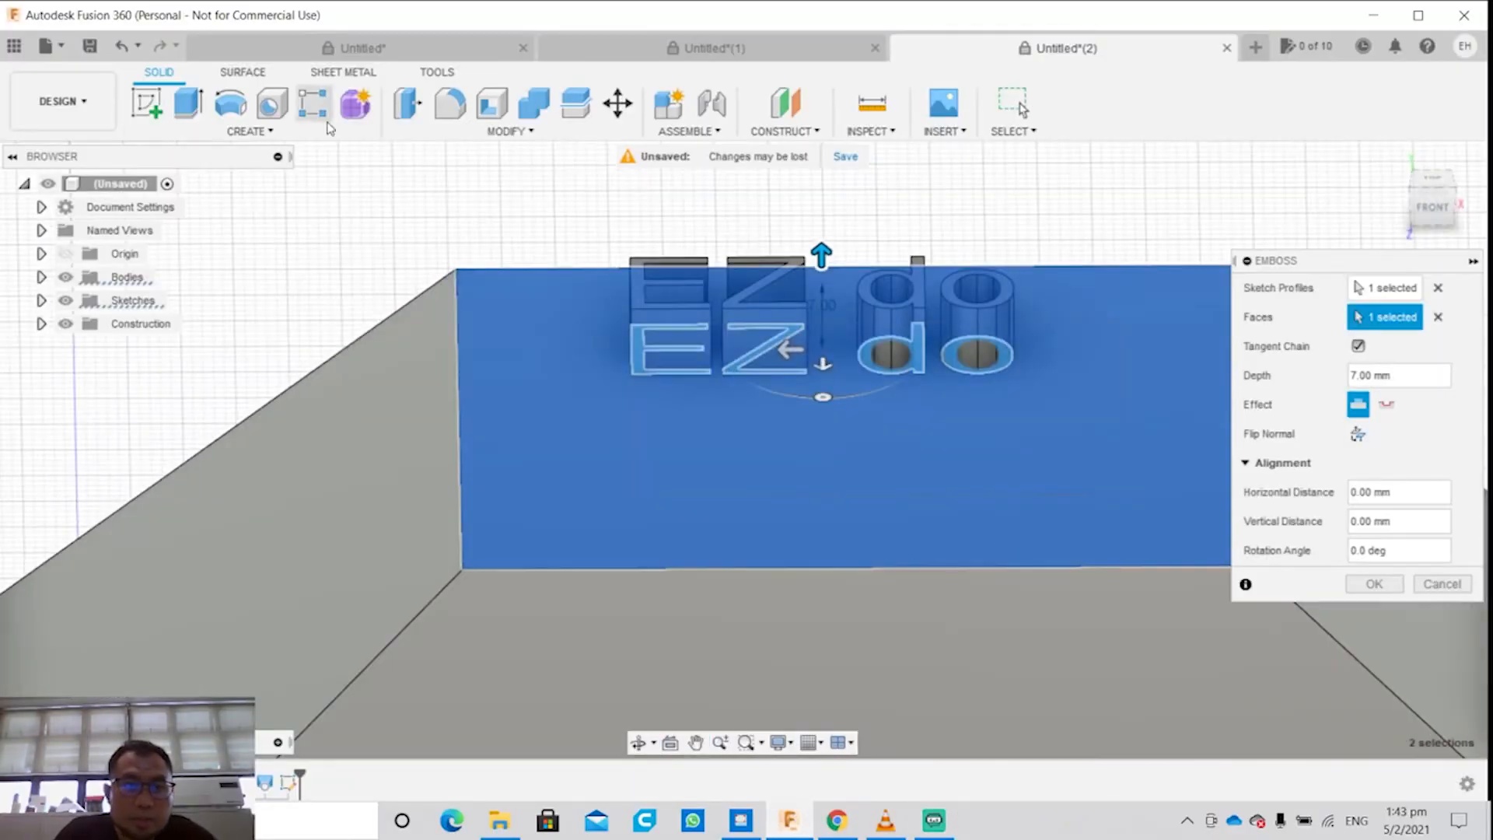
left_click(329, 129)
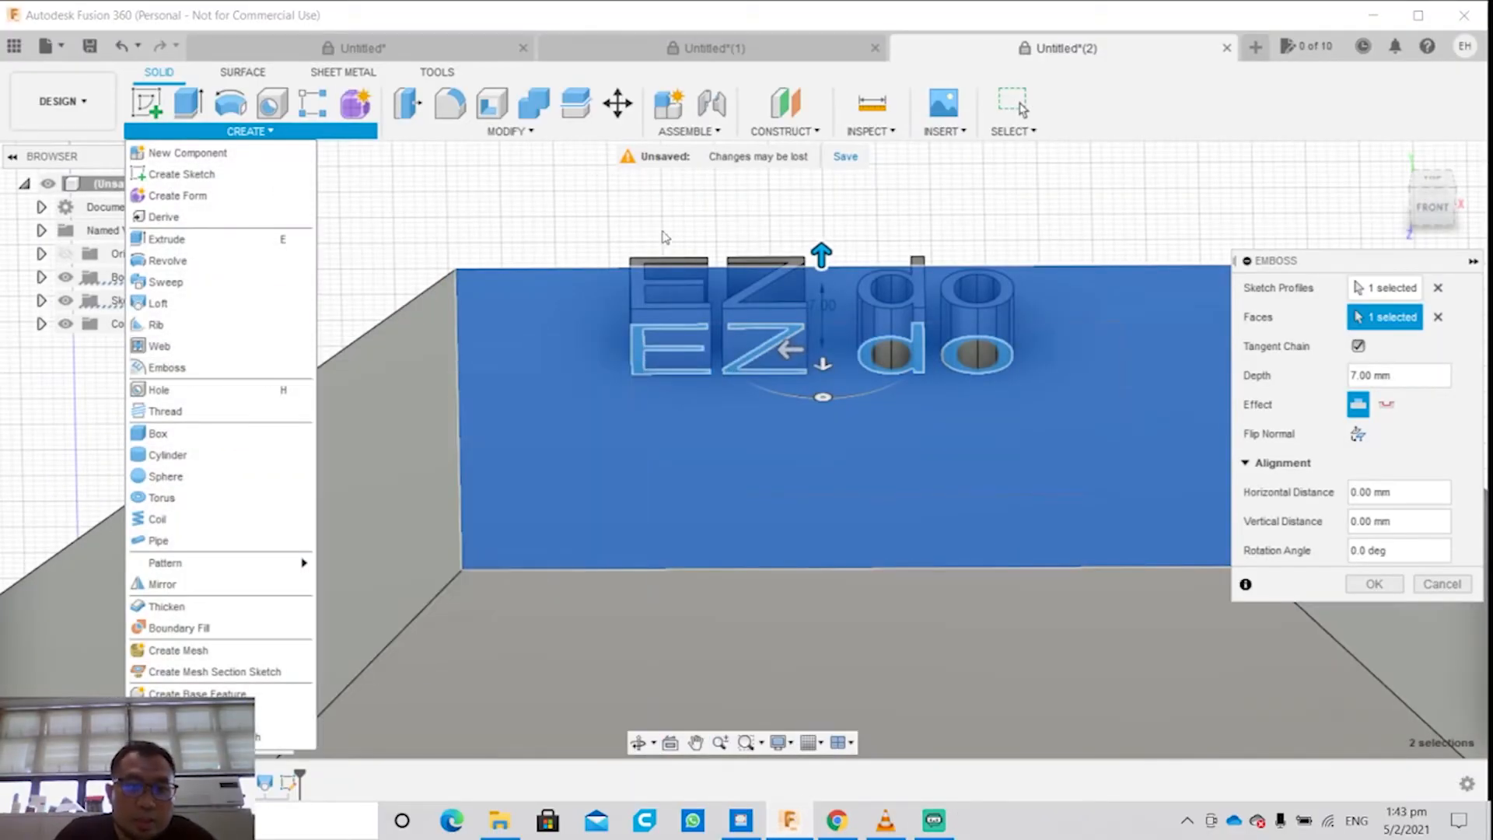
left_click(639, 213)
middle_click_drag(906, 334, 935, 263, "shift")
middle_click_drag(961, 343, 972, 337, "shift")
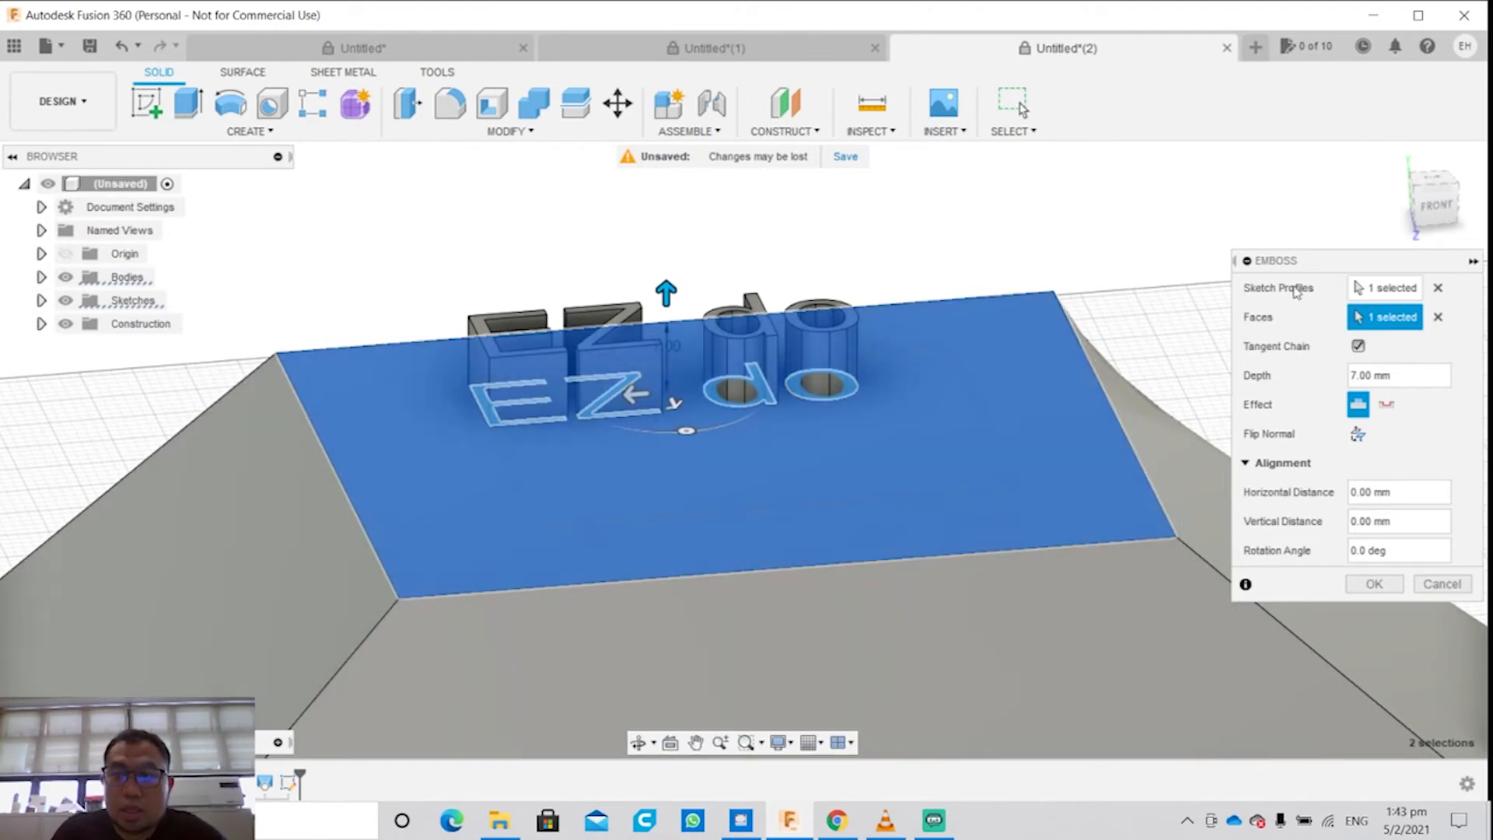
Step: Clear the emboss selections, then reselect the "EZ do" text as the sketch profile and the loft's upper face as the face
left_click(1388, 288)
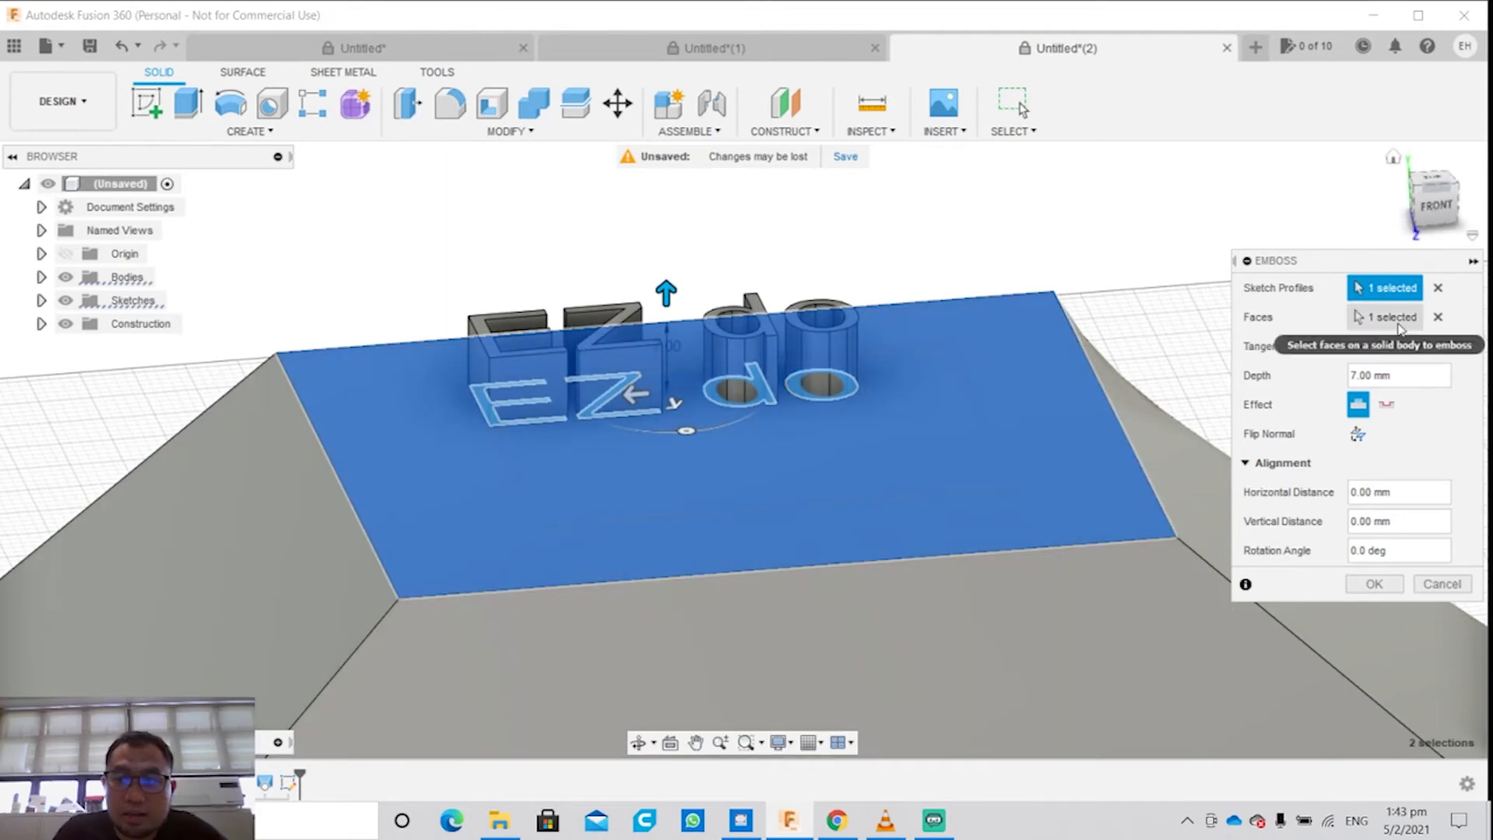
left_click(1388, 316)
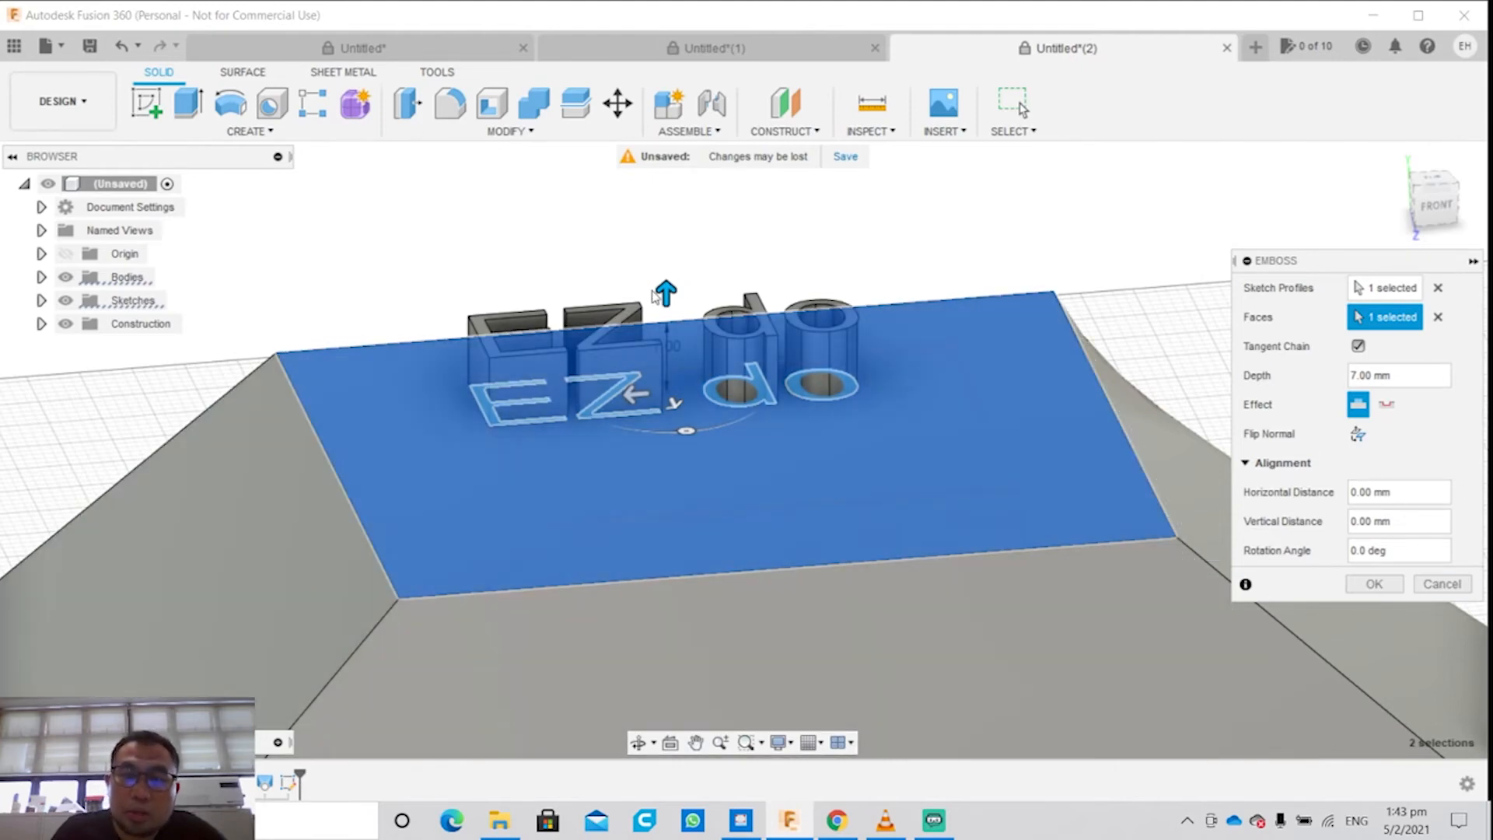
left_click(1390, 288)
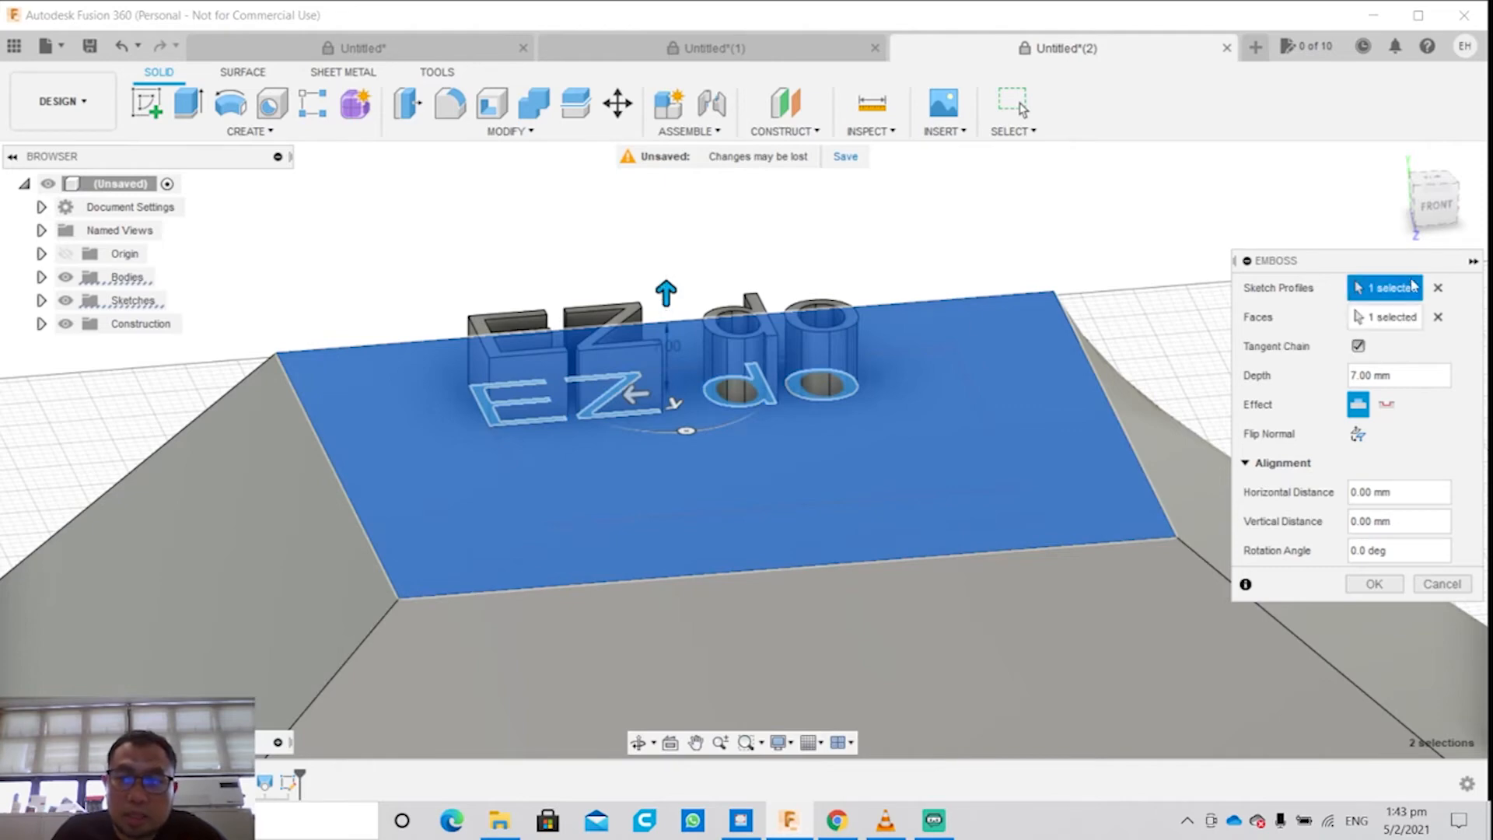
left_click(1437, 287)
left_click(1437, 317)
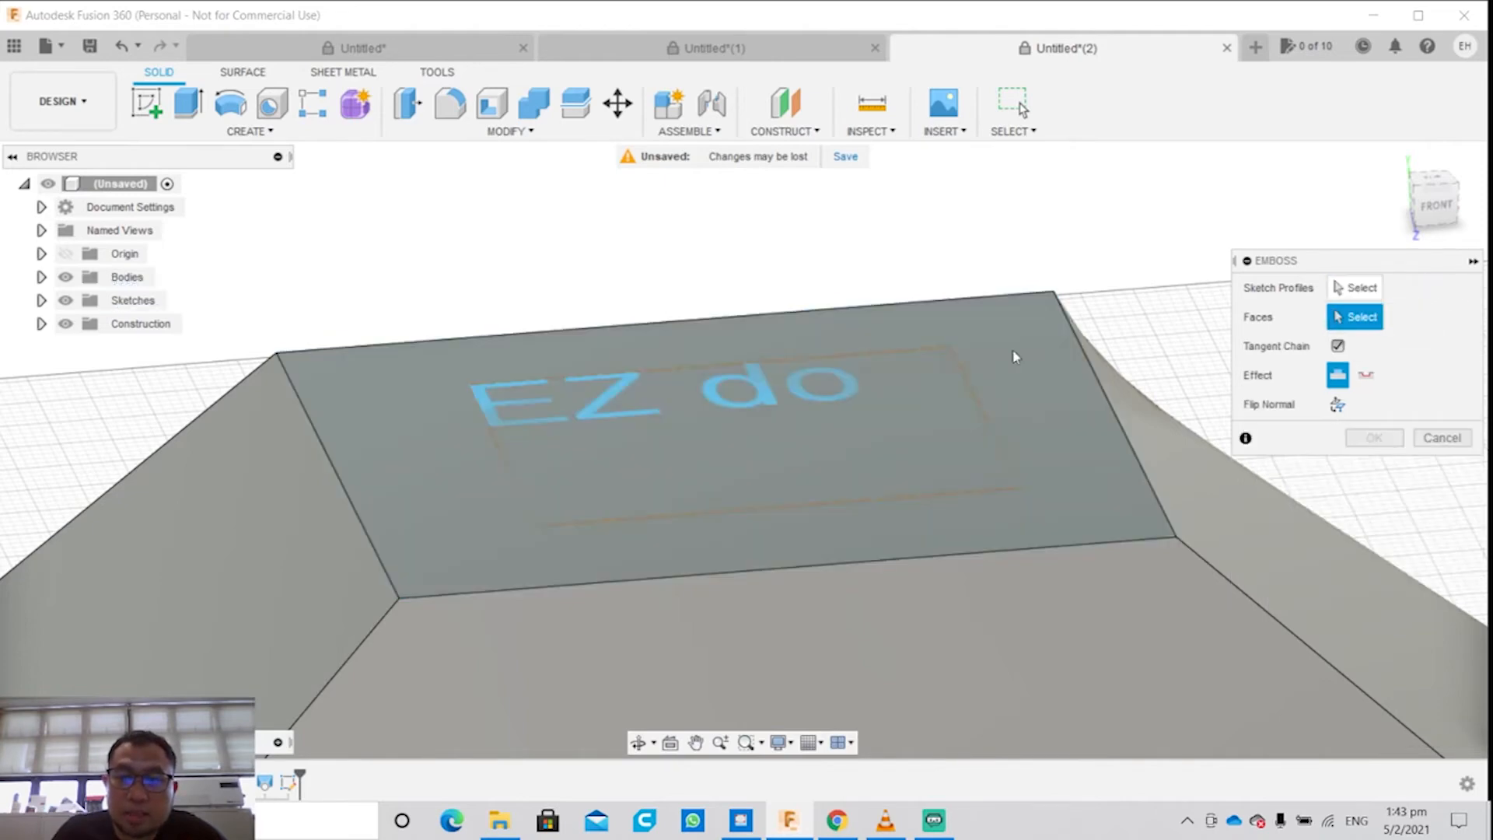
left_click(1353, 287)
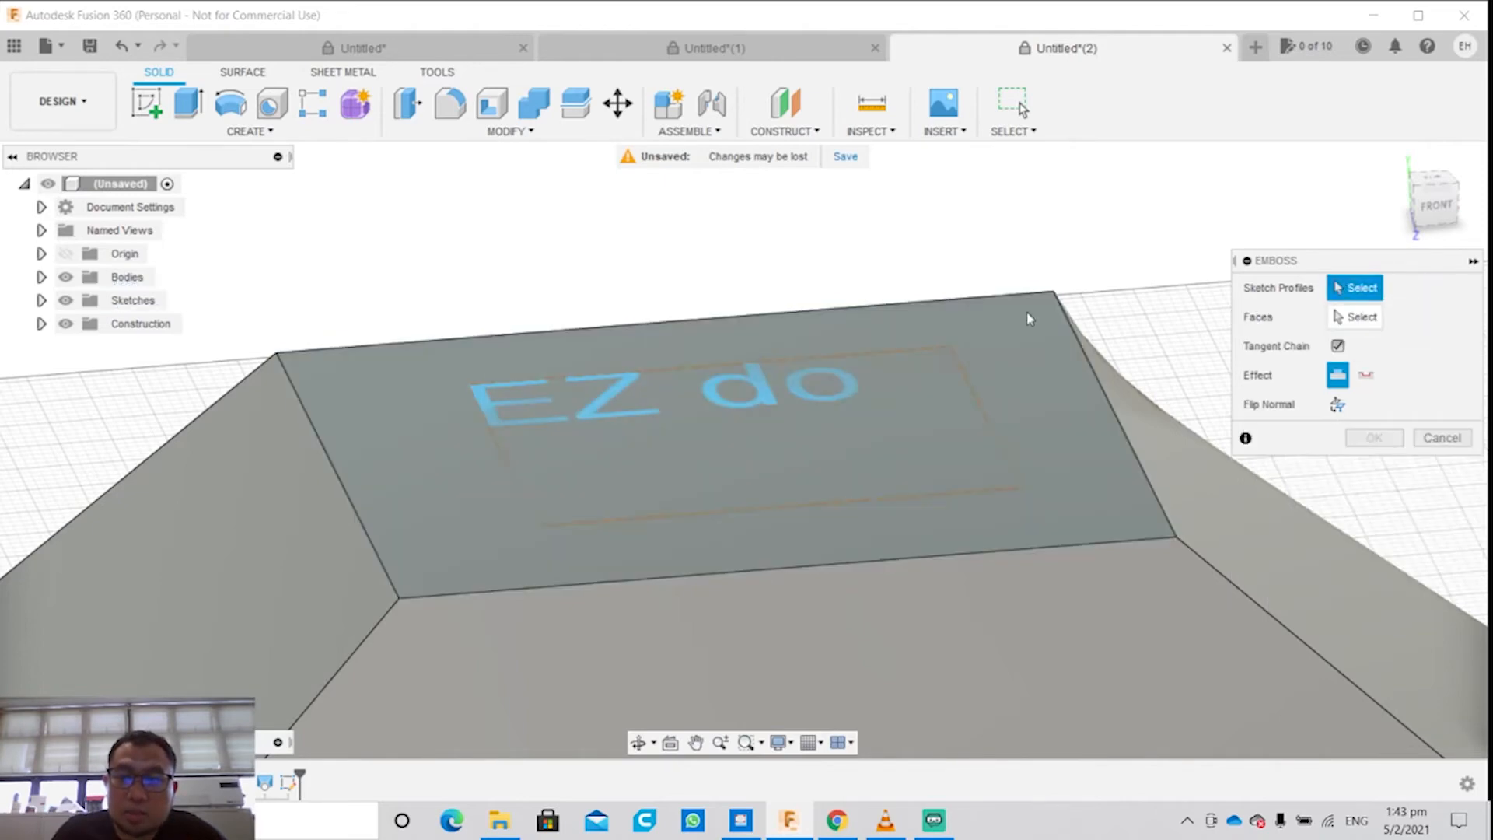
left_click(633, 381)
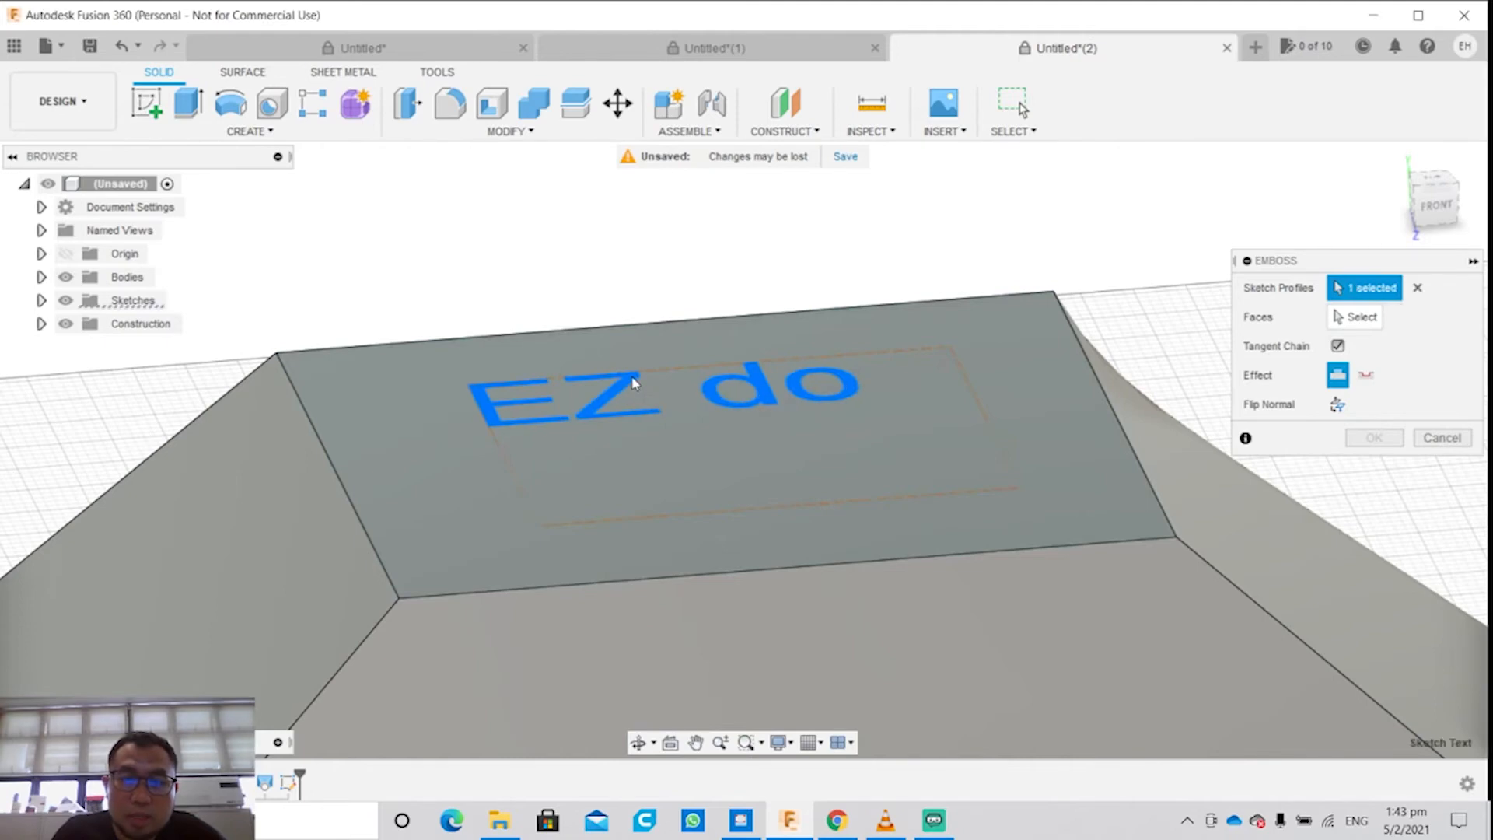
left_click(1357, 317)
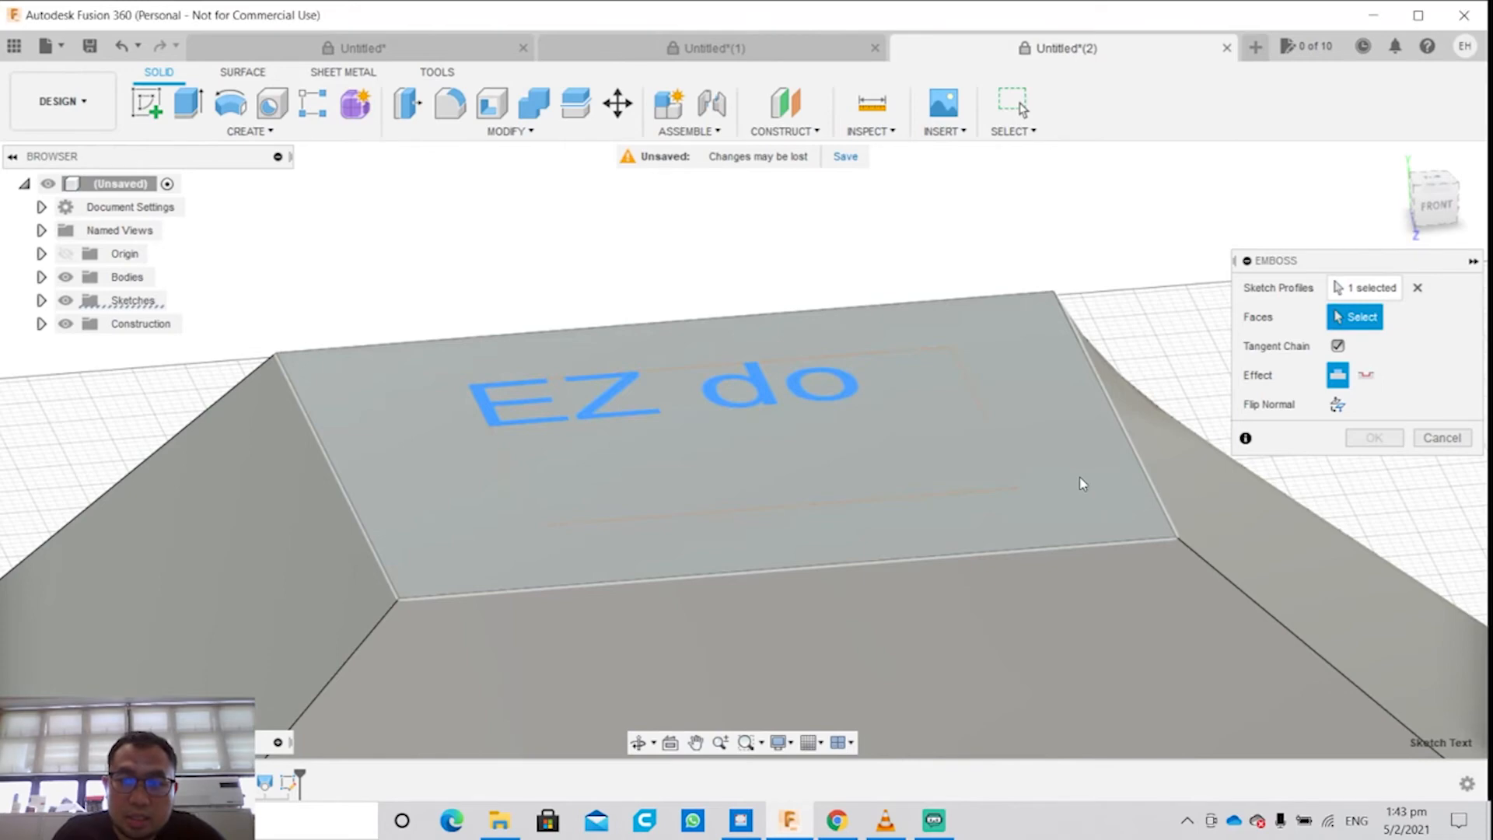
left_click(1078, 485)
Step: Adjust the emboss depth with the on-model arrow, first higher and then lower, and apply the raised "EZ do" emboss
left_click_drag(668, 291, 666, 227)
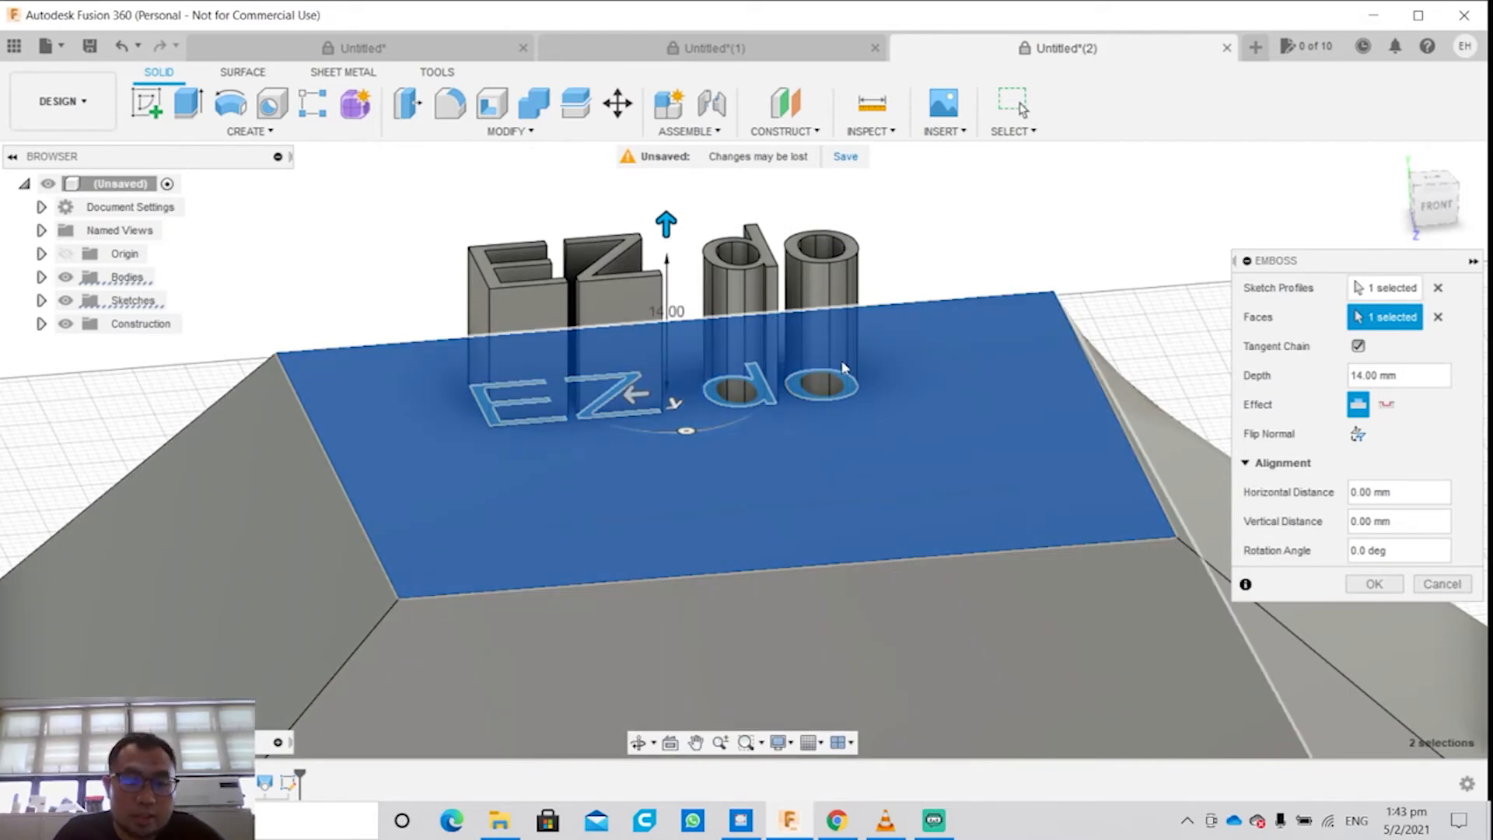
mouse_move(845, 368)
middle_mouse_down("shift")
mouse_move(845, 389)
mouse_move(972, 280)
mouse_move(944, 326)
mouse_move(842, 393)
middle_mouse_up("shift")
left_click_drag(668, 230, 669, 320)
left_click(1381, 589)
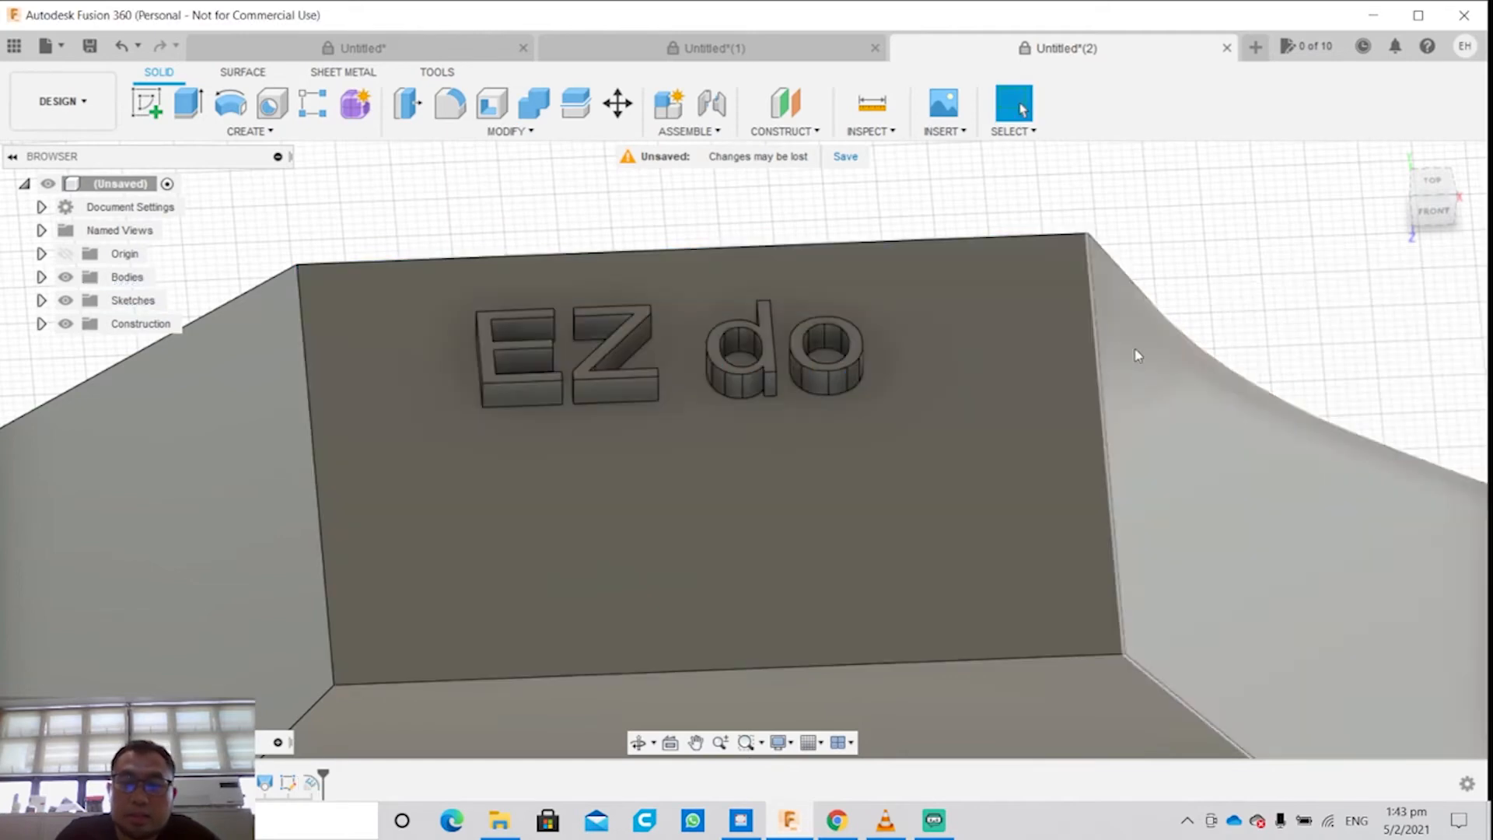
middle_click_drag(1353, 497, 873, 381, "shift")
scroll(1051, 491, "down", 2)
scroll(1048, 486, "up", 3)
middle_click_drag(748, 393, 952, 544)
scroll(891, 408, "down", 4)
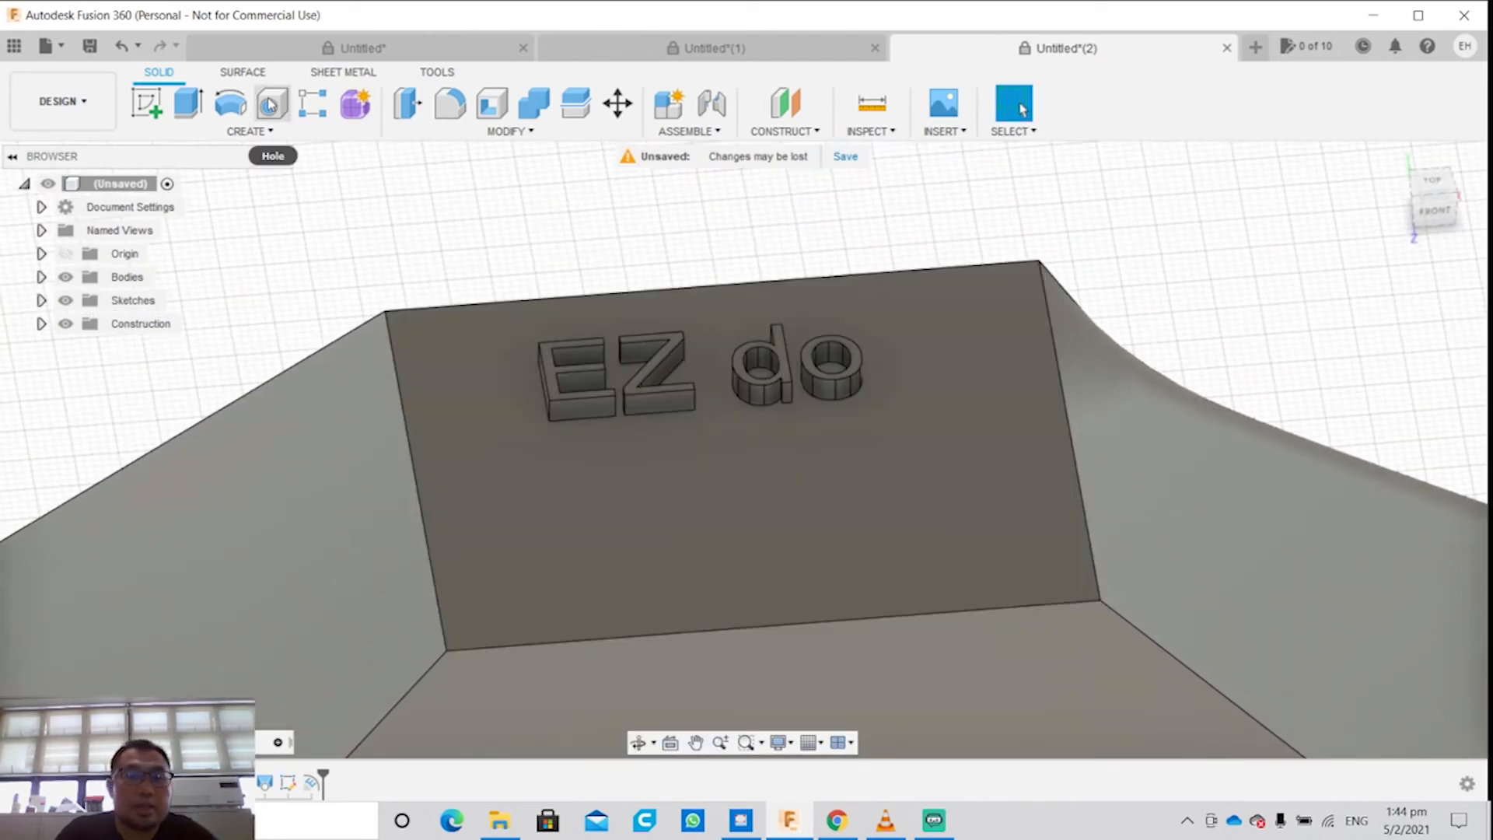
Step: Create a solid box as a new body in front of the lofted block, about 156 mm by 106 mm and 70 mm high
left_click(249, 131)
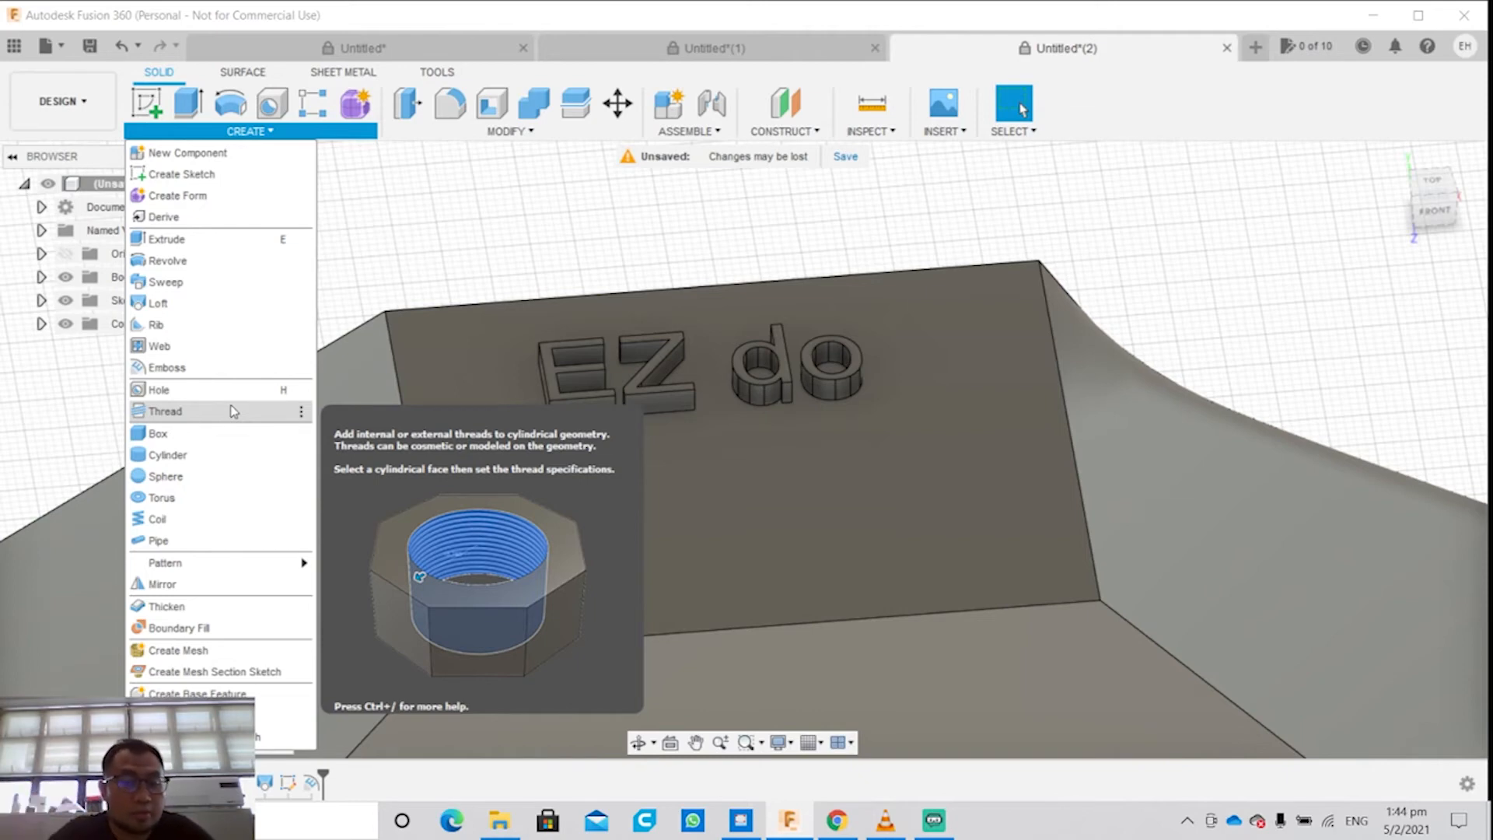
left_click(188, 441)
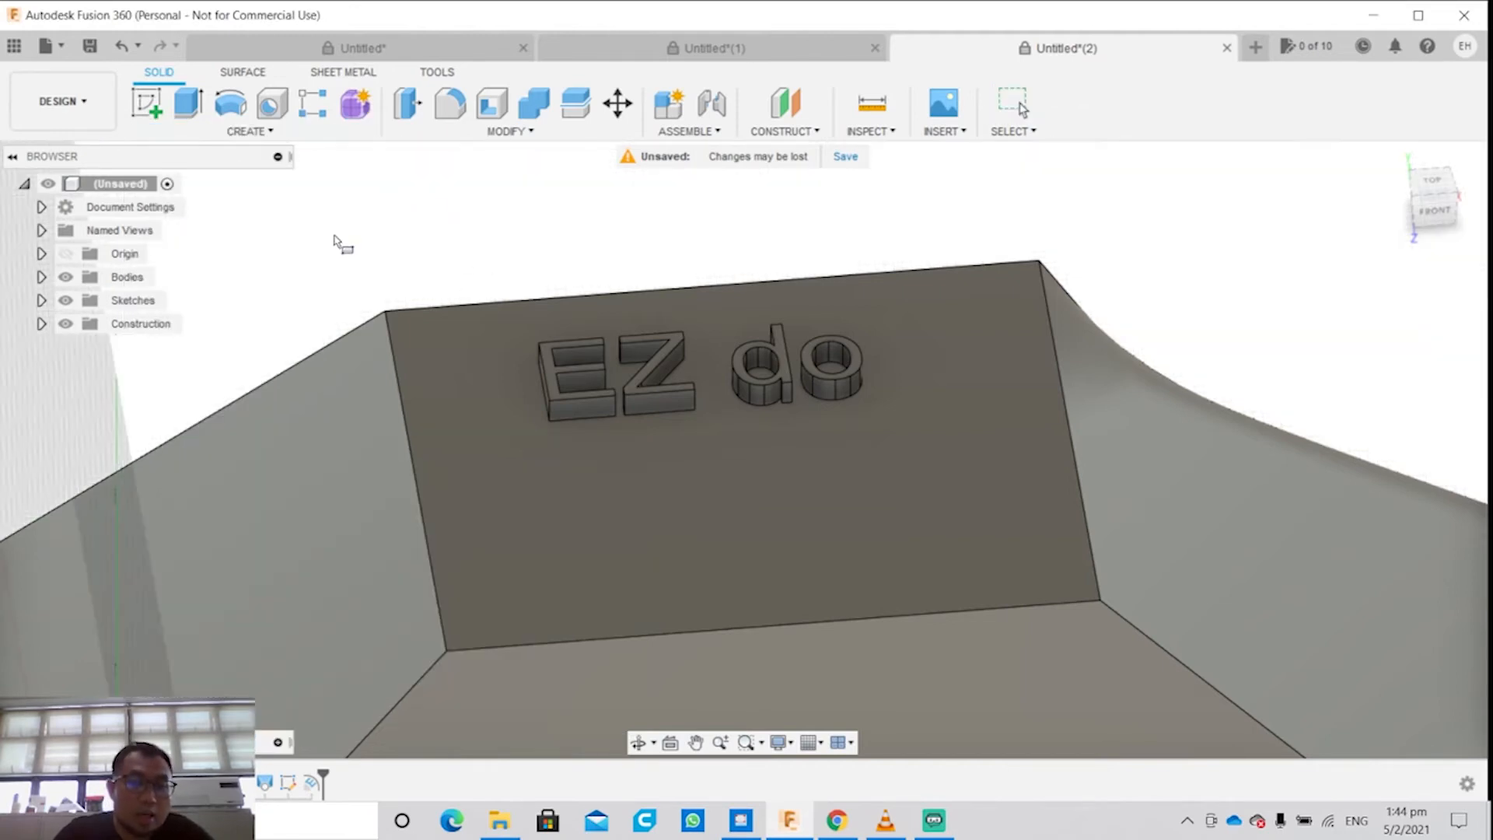
scroll(334, 242, "down", 7)
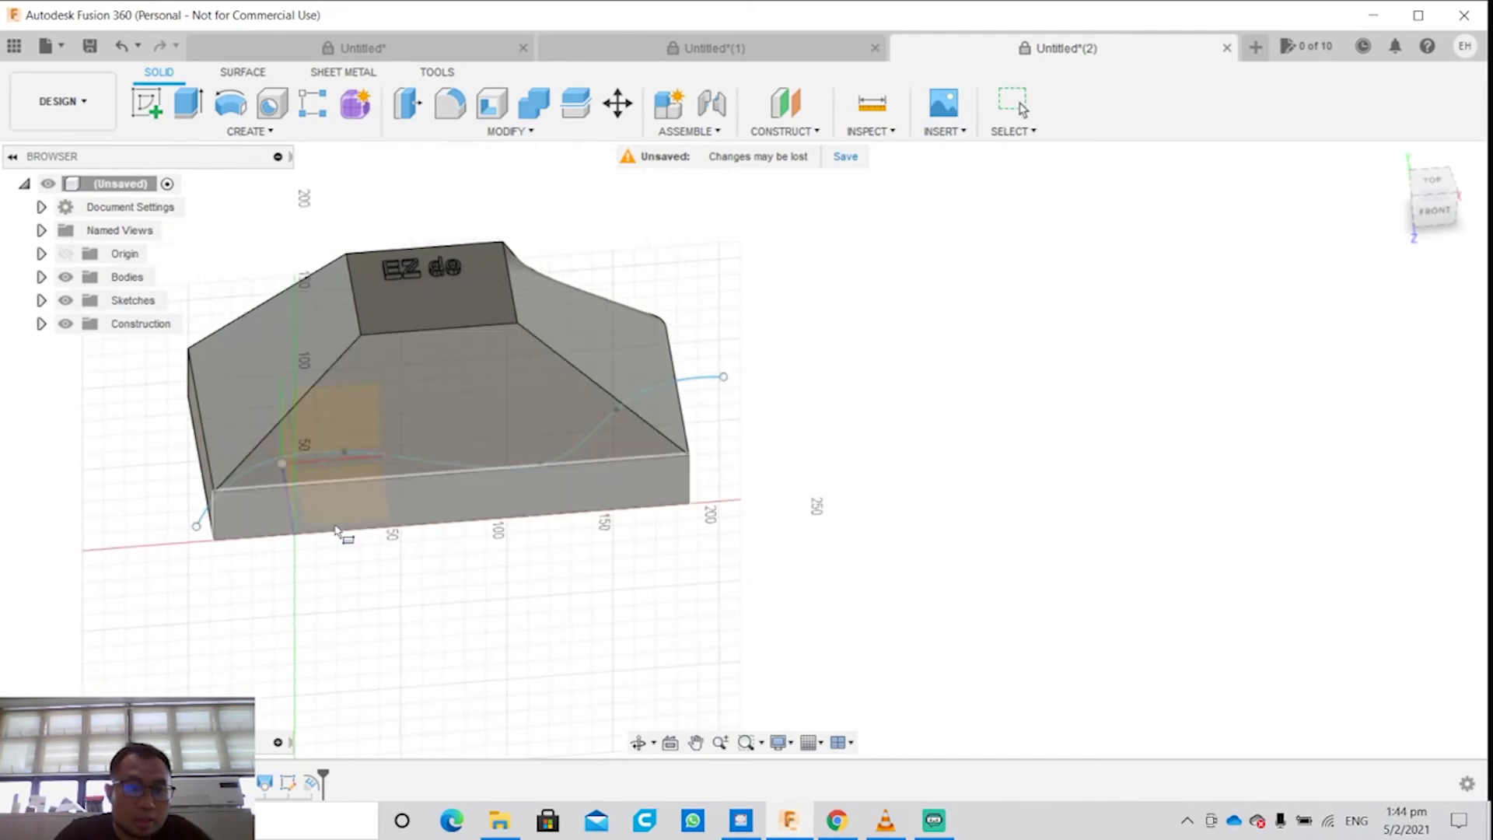
left_click(371, 591)
left_click(726, 727)
left_click_drag(570, 628, 567, 517)
middle_click_drag(900, 534, 855, 505, "shift")
left_click(241, 131)
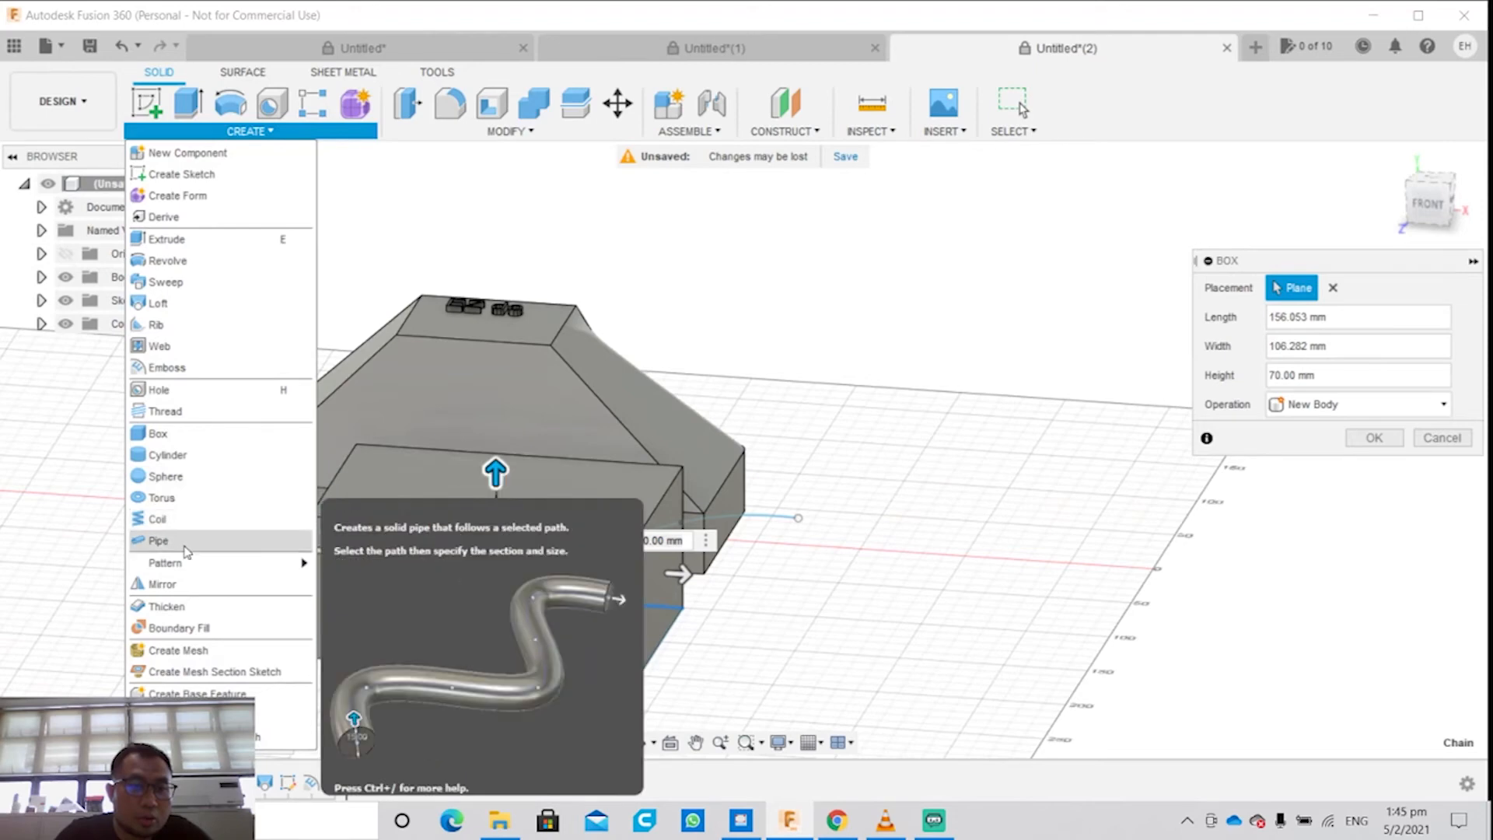
mouse_move(187, 570)
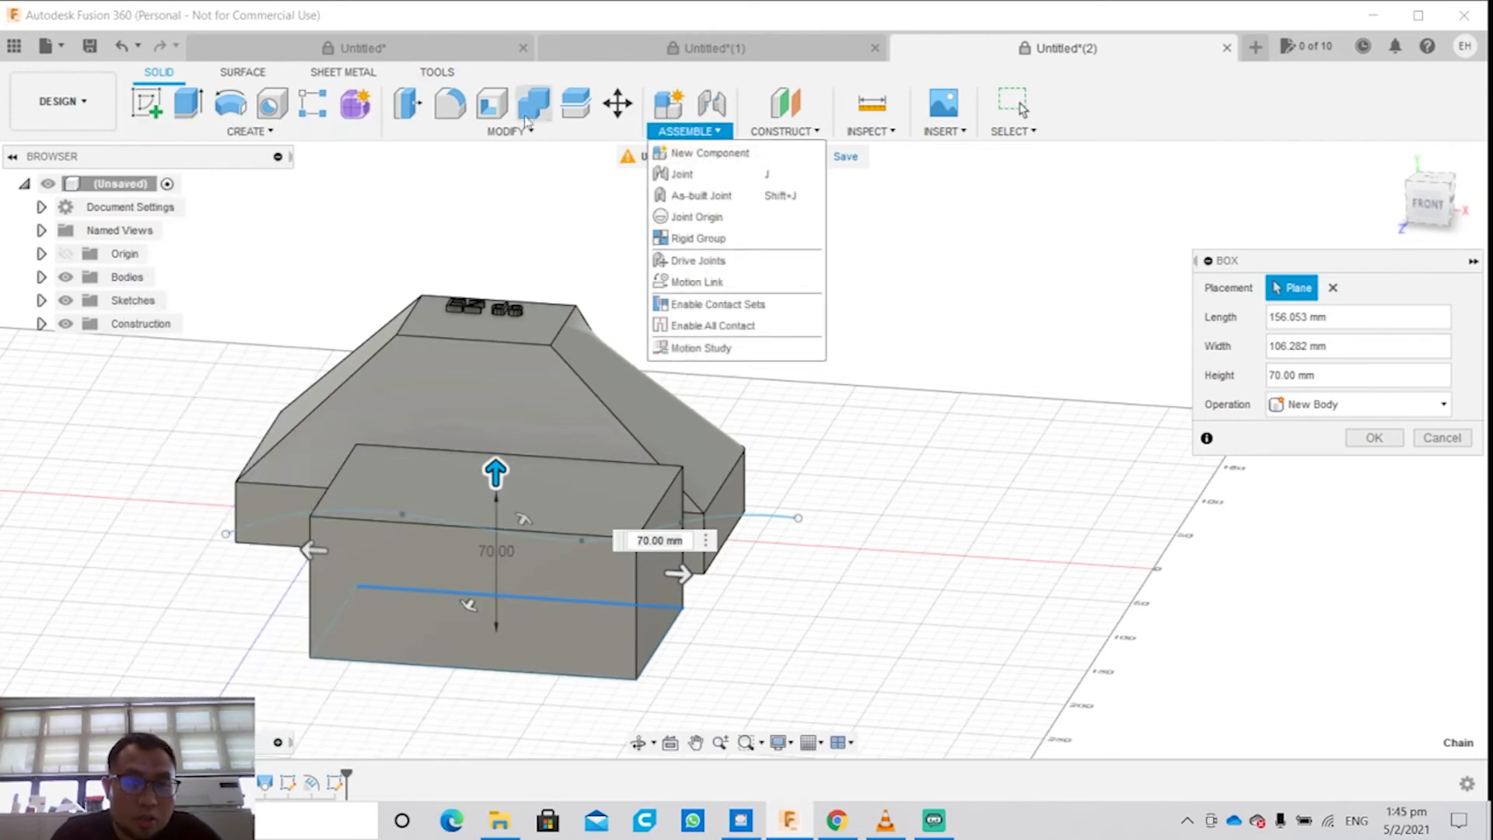
mouse_move(495, 134)
mouse_move(257, 132)
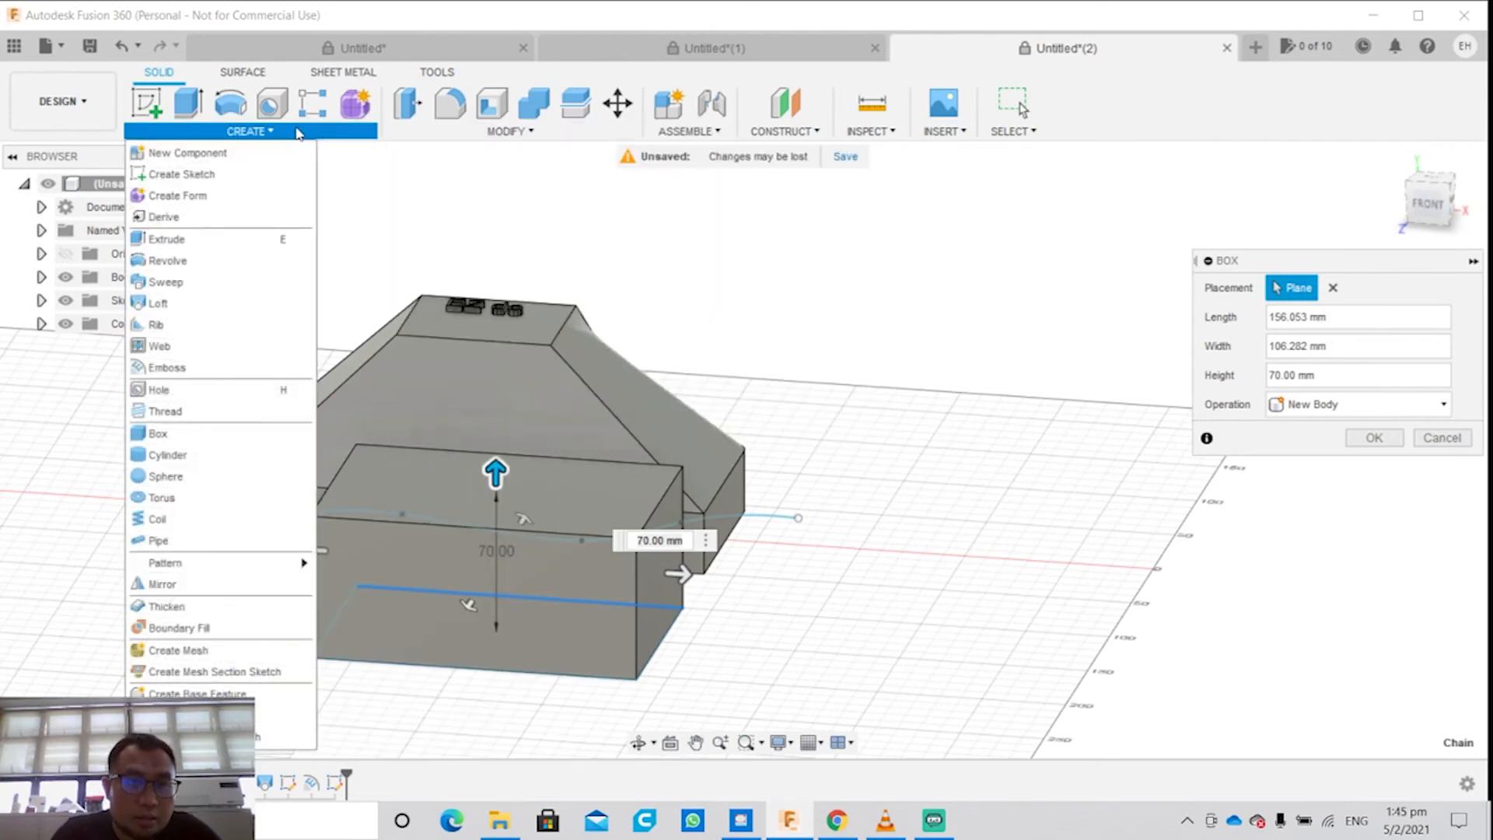
left_click(167, 605)
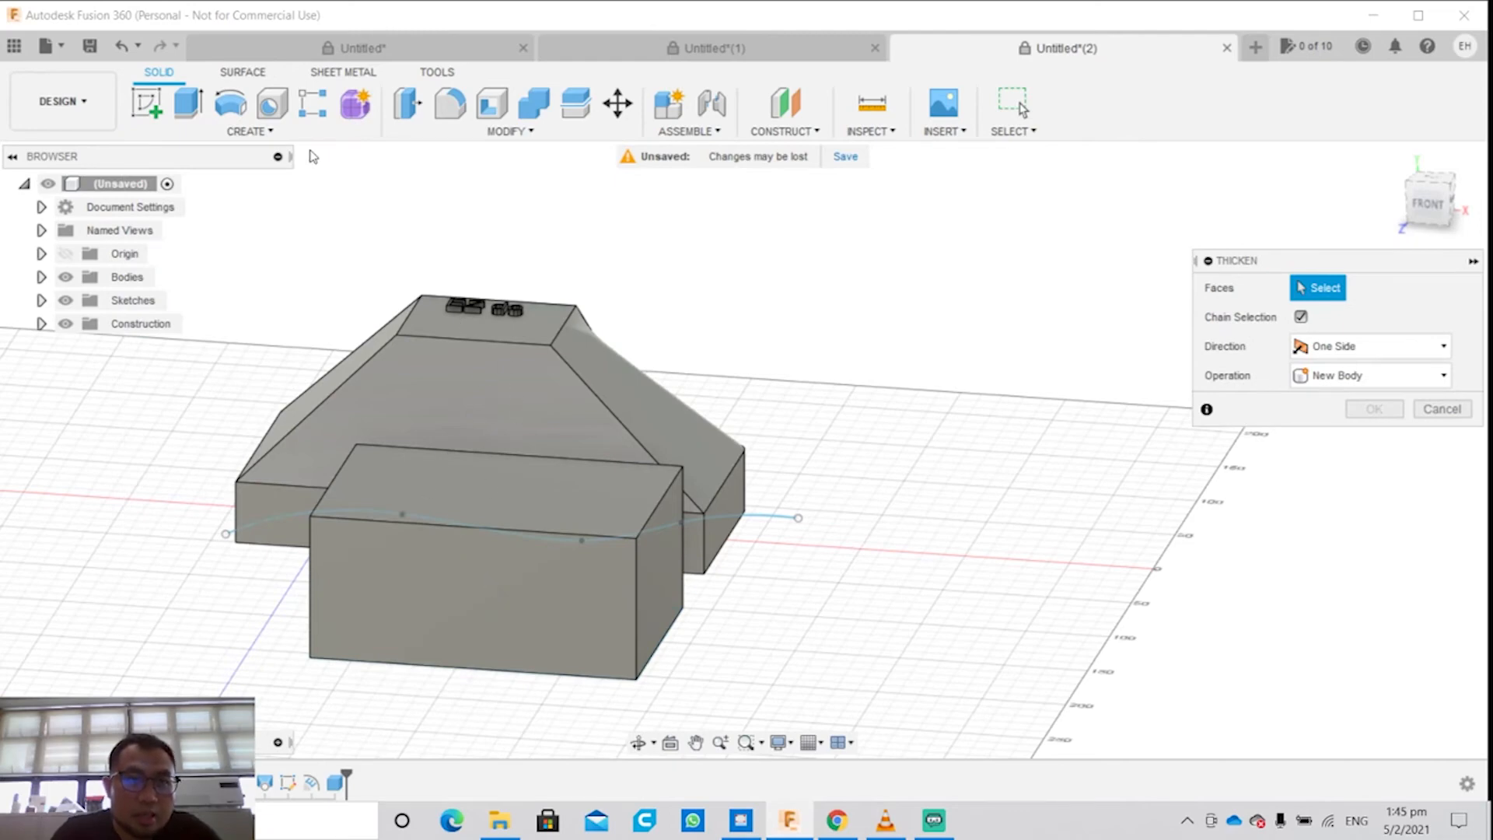
left_click(230, 103)
left_click(247, 131)
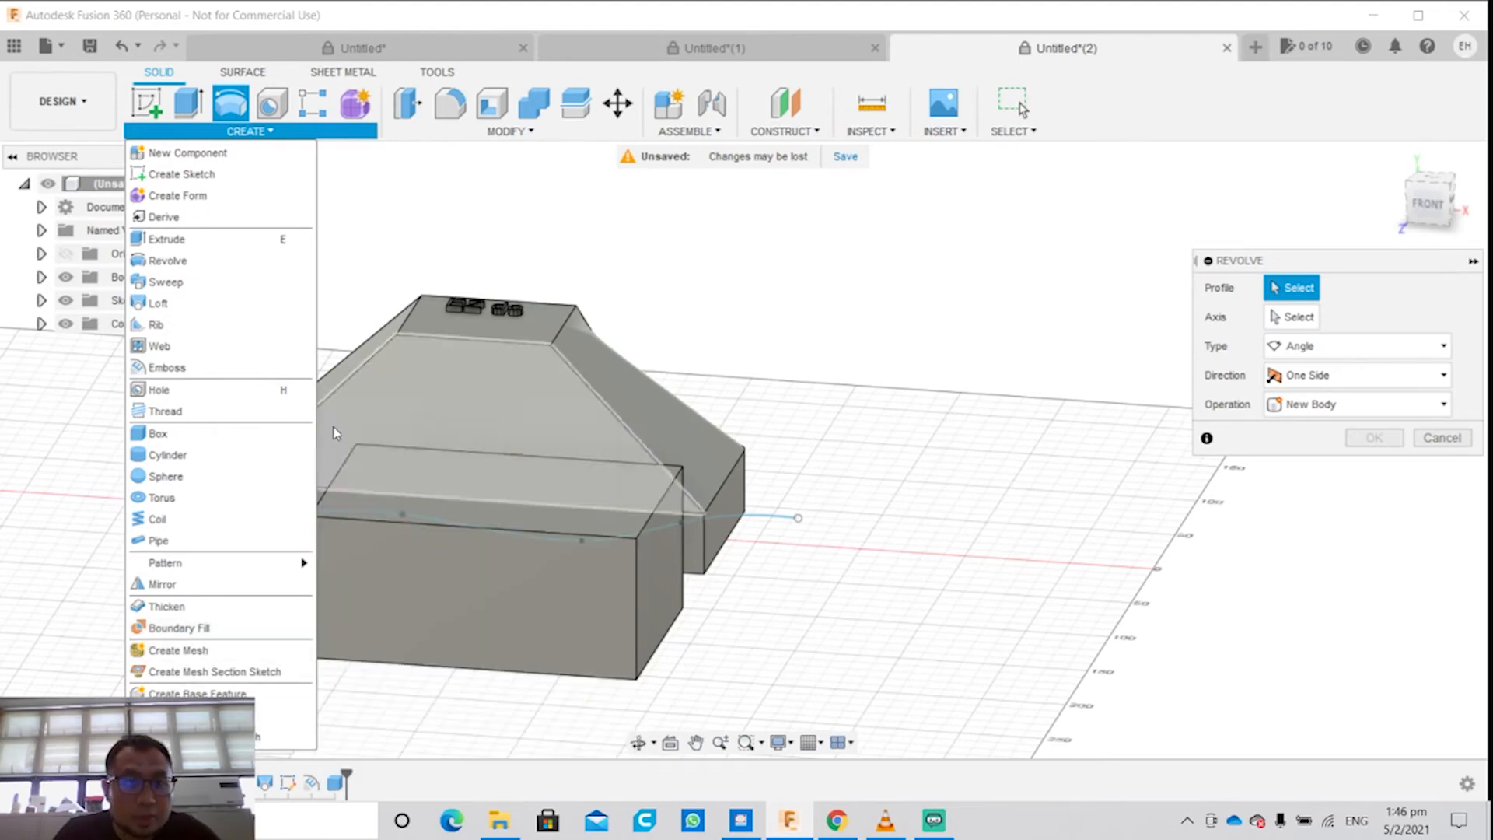
Step: Try to lower the box's top face to a 60 mm offset distance with Press Pull
mouse_move(455, 136)
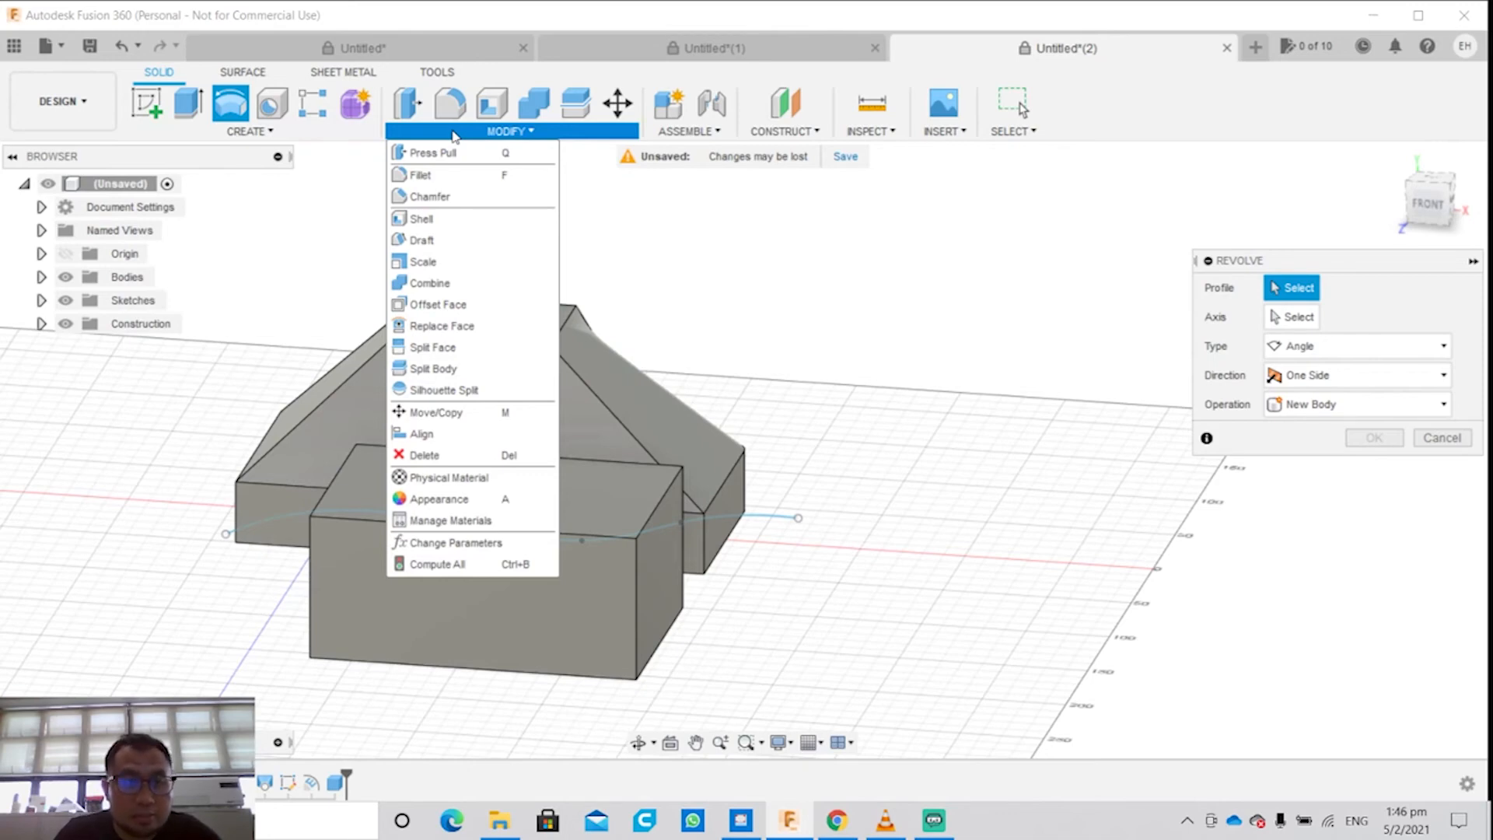
left_click(439, 152)
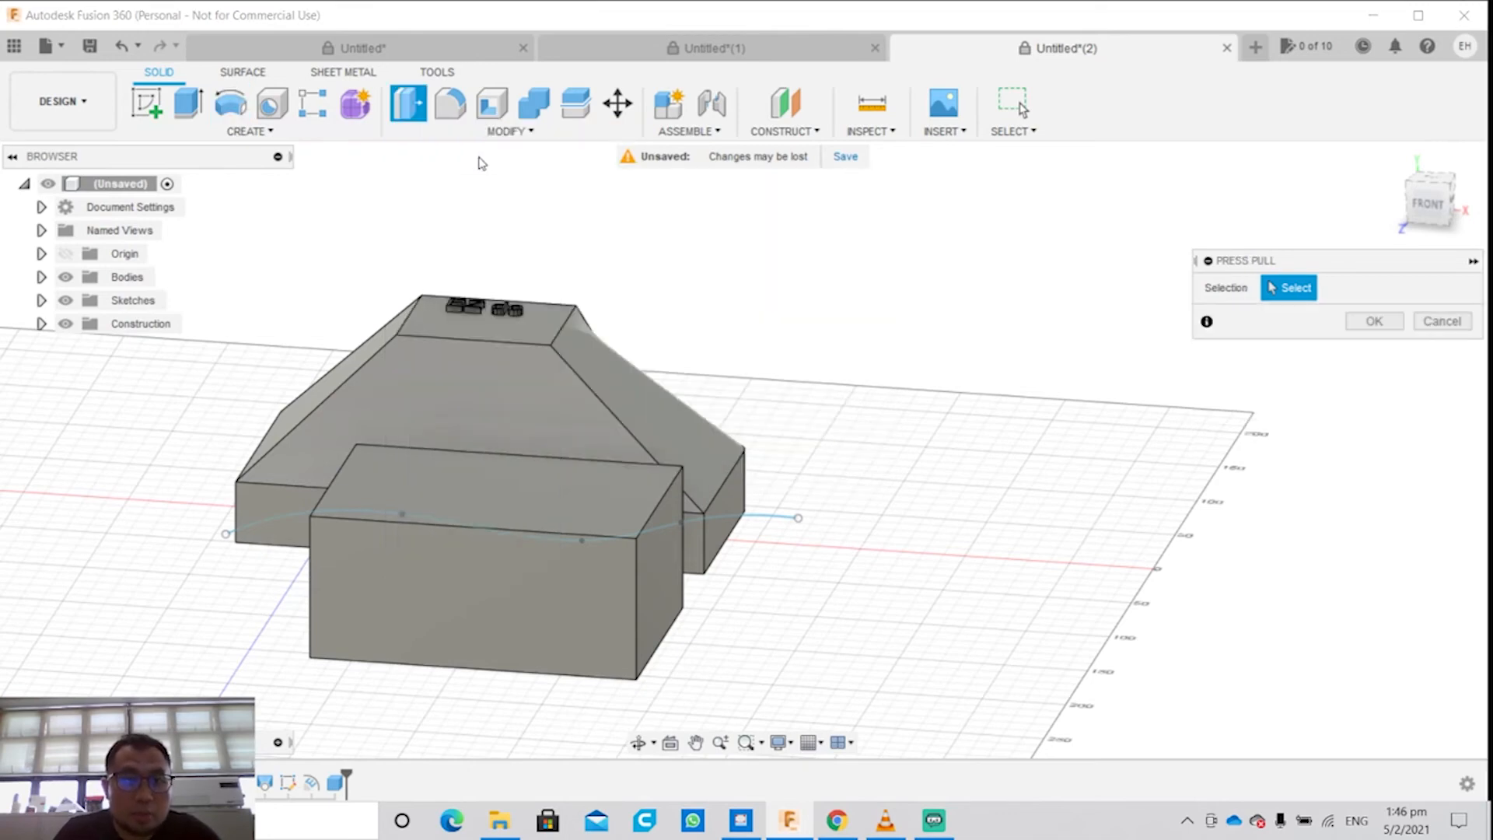
left_click(483, 497)
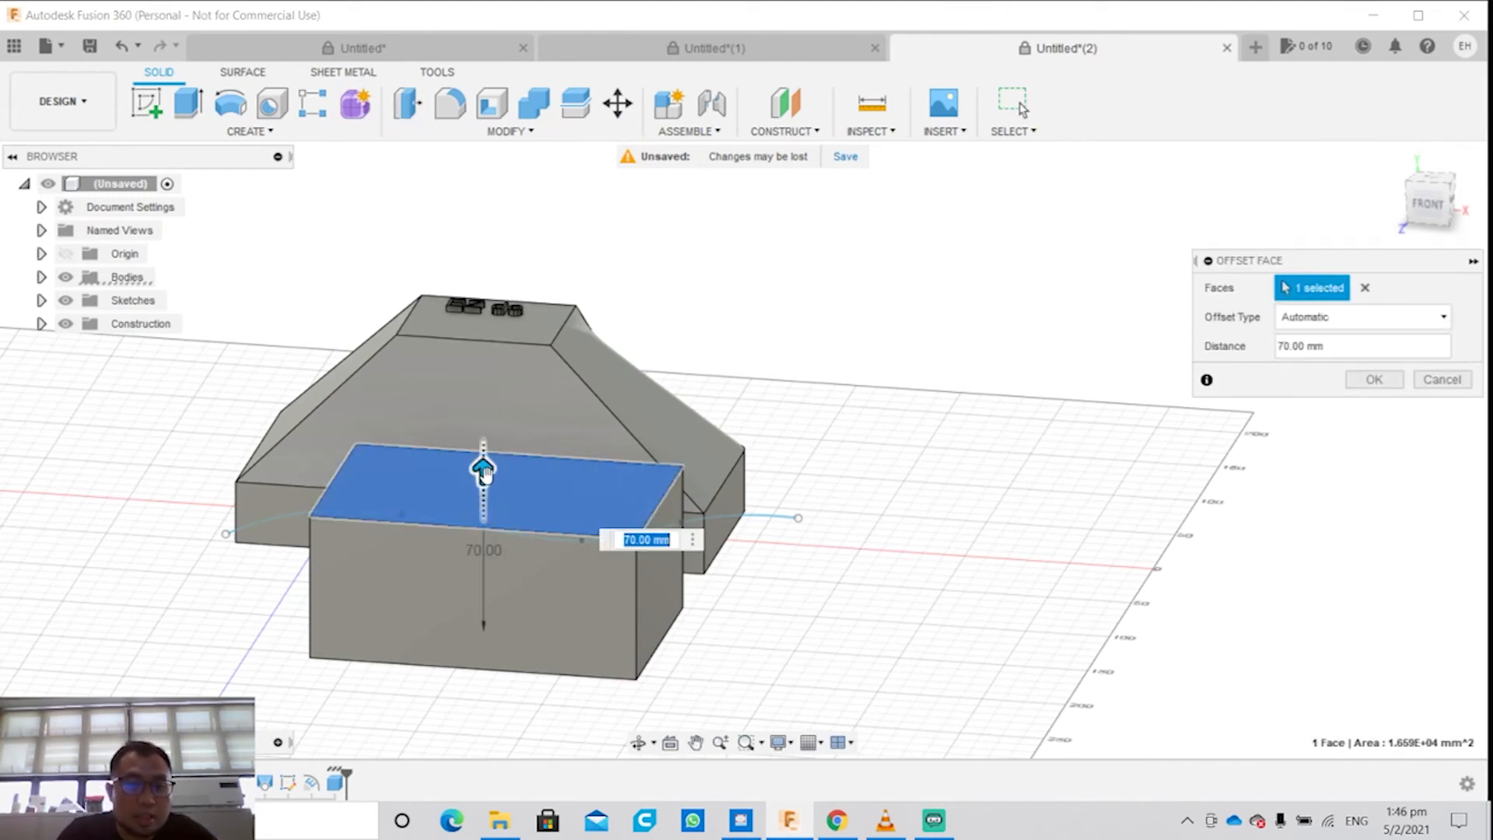
mouse_move(483, 470)
left_mouse_down()
mouse_move(483, 427)
mouse_move(482, 493)
left_mouse_up()
type("6")
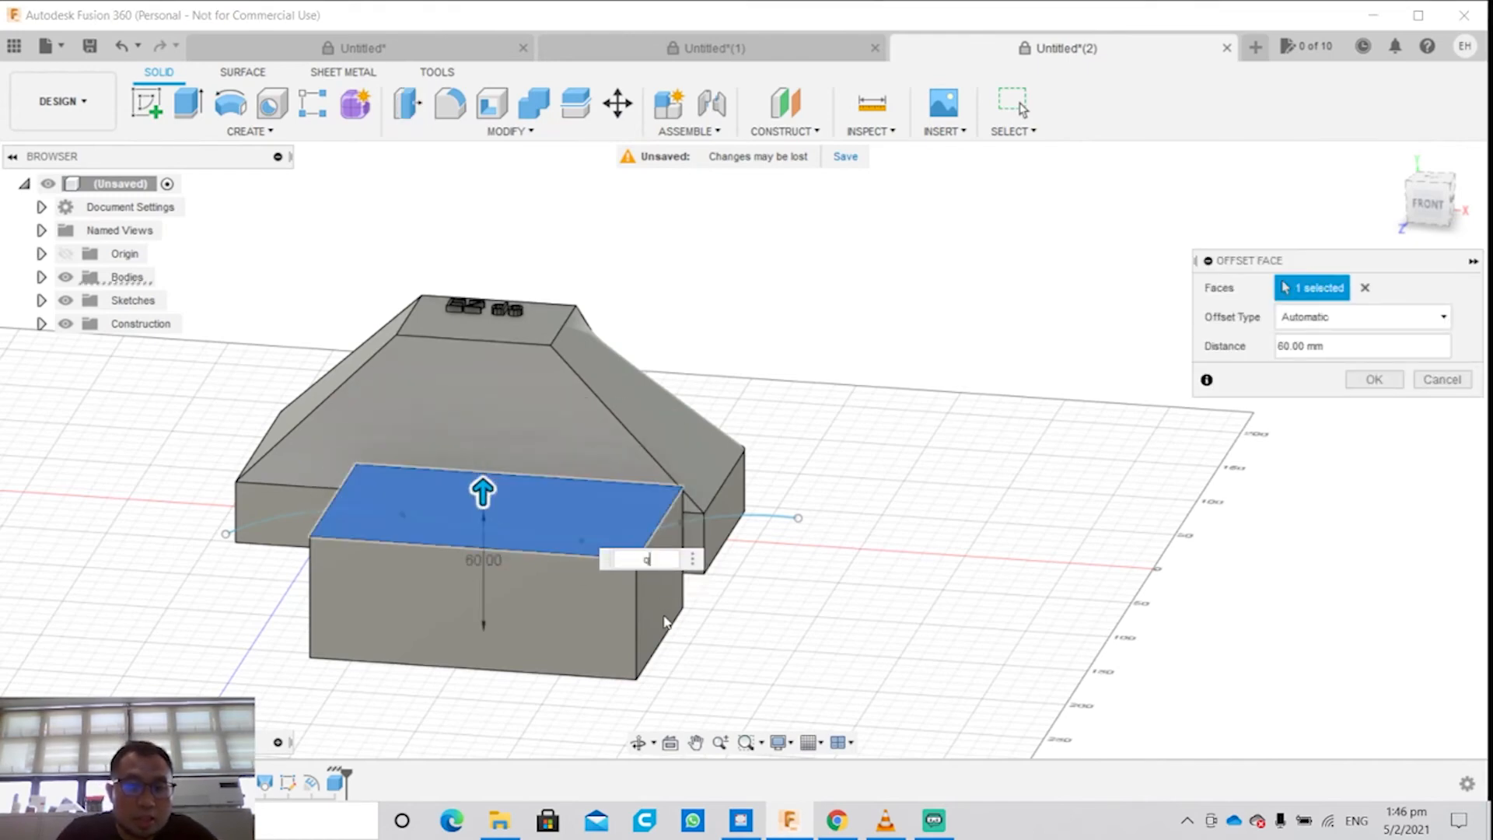
key("BackSpace")
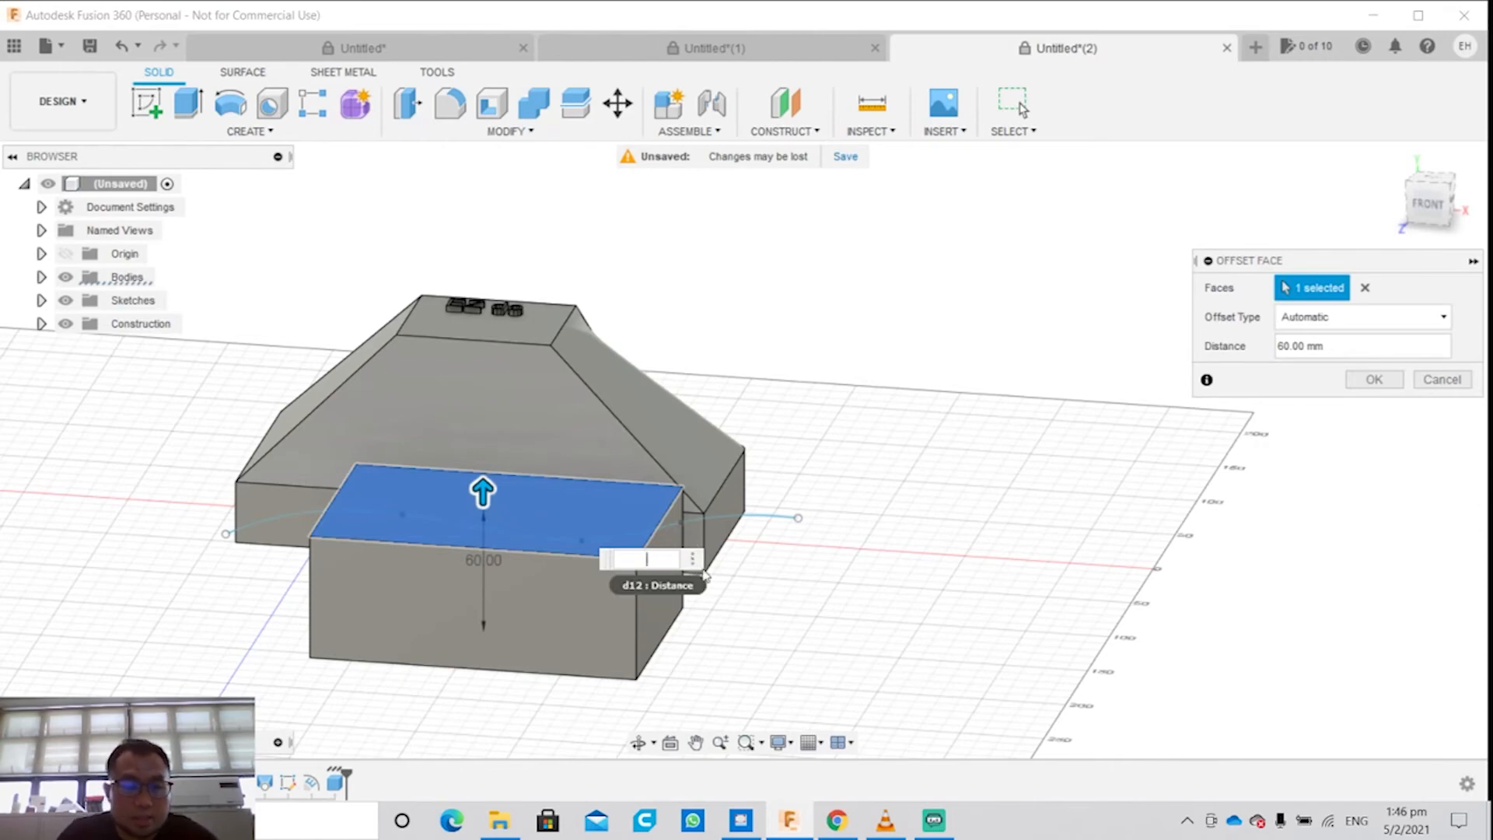
key("Return")
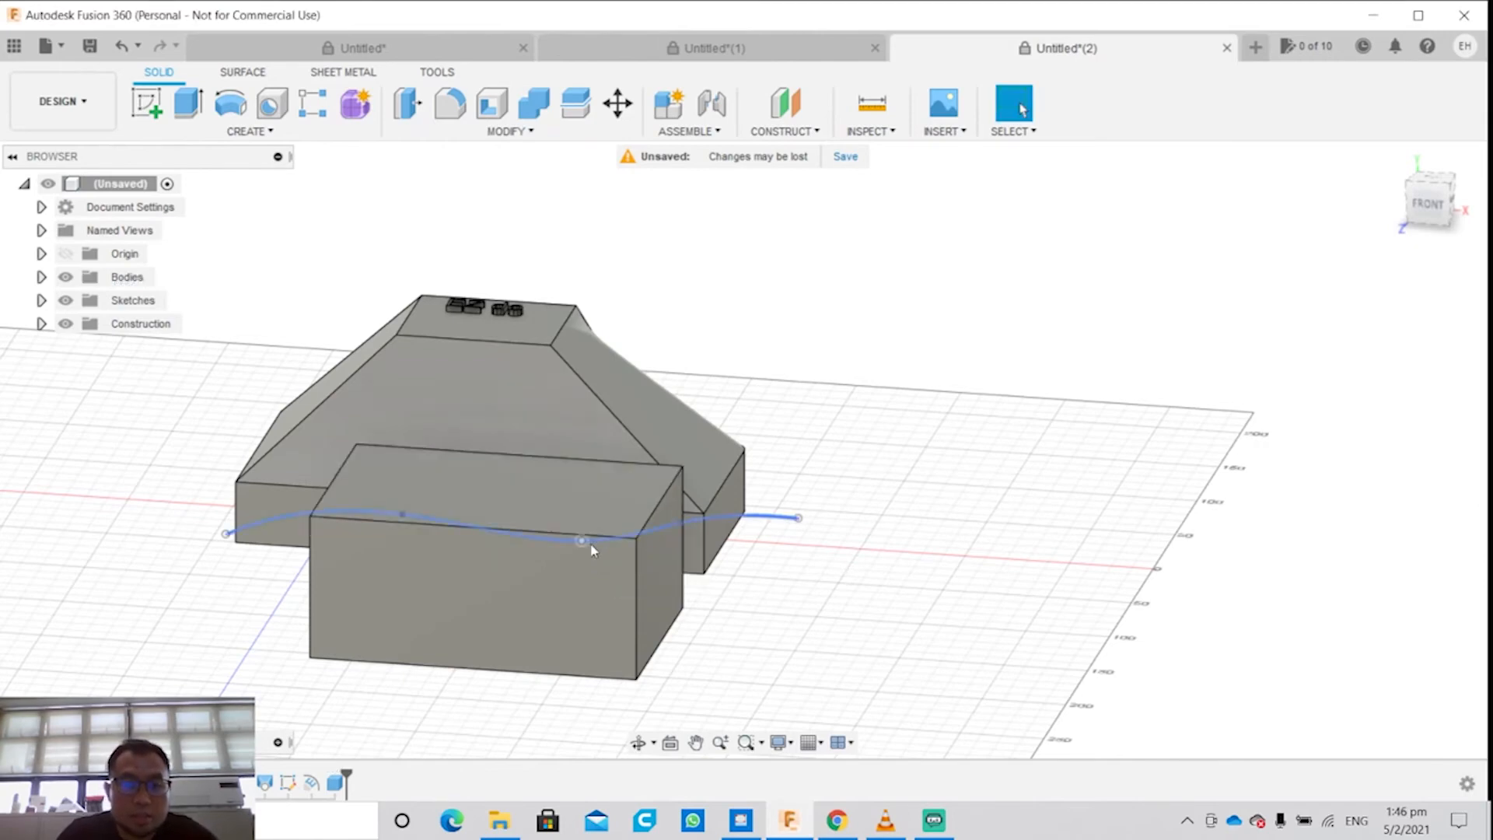
Step: Try a 10 mm fillet on the box's short upper edge through Press Pull
key("q")
left_click(639, 535)
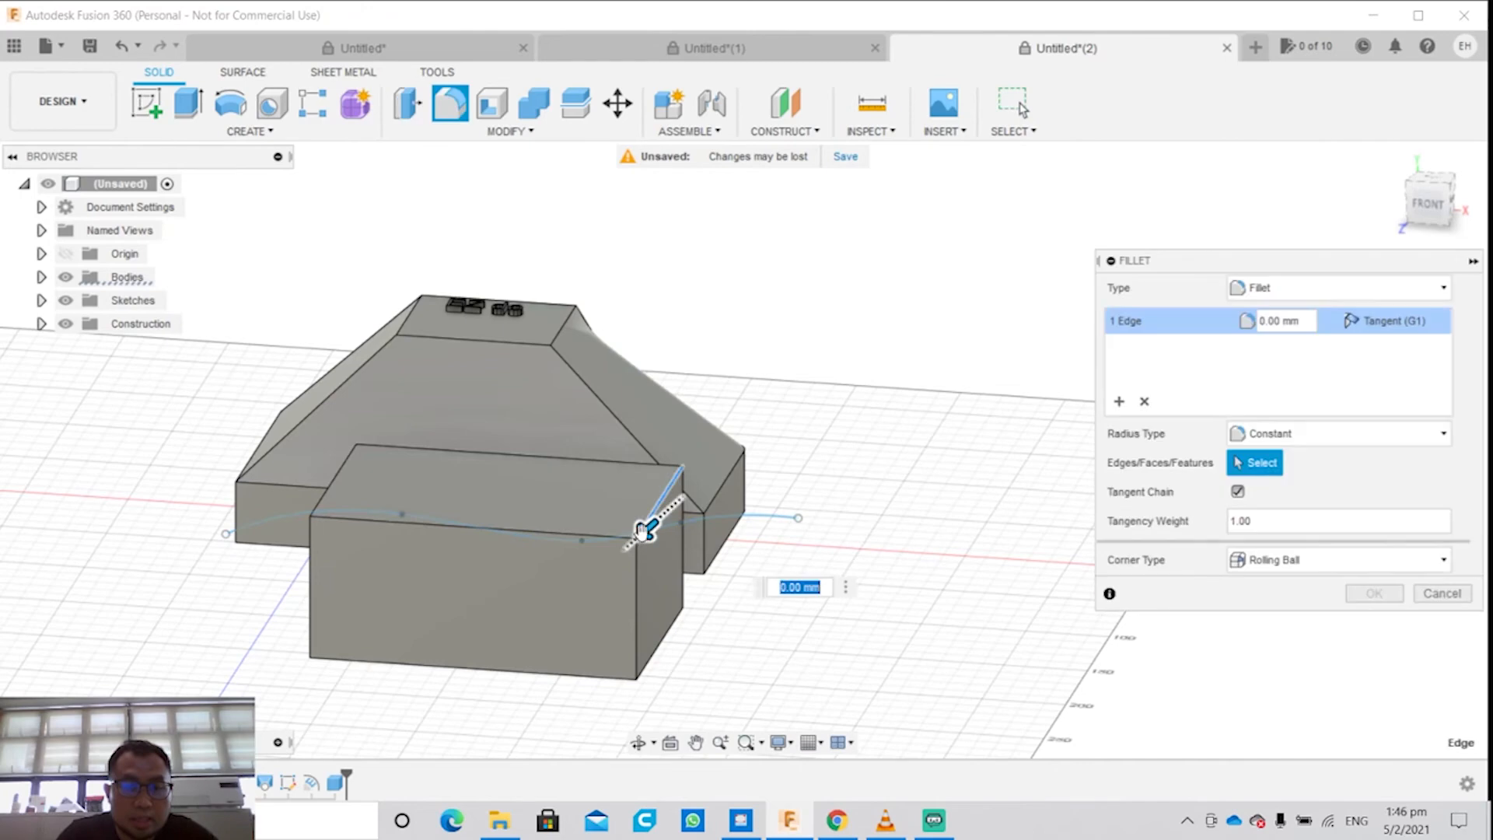
mouse_move(647, 515)
left_mouse_down()
mouse_move(619, 552)
mouse_move(656, 516)
mouse_move(638, 534)
left_mouse_up()
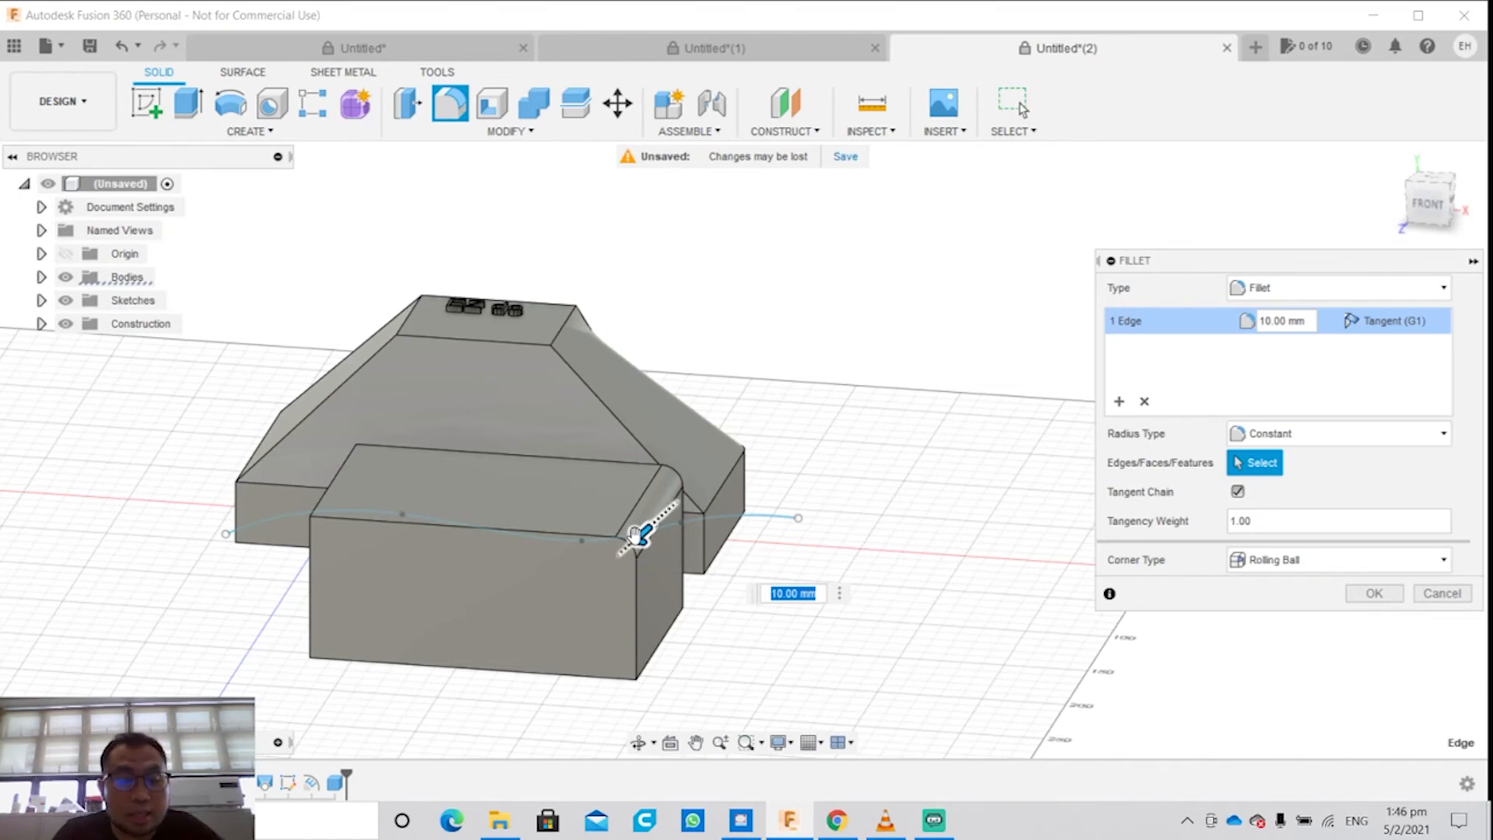
key("Escape")
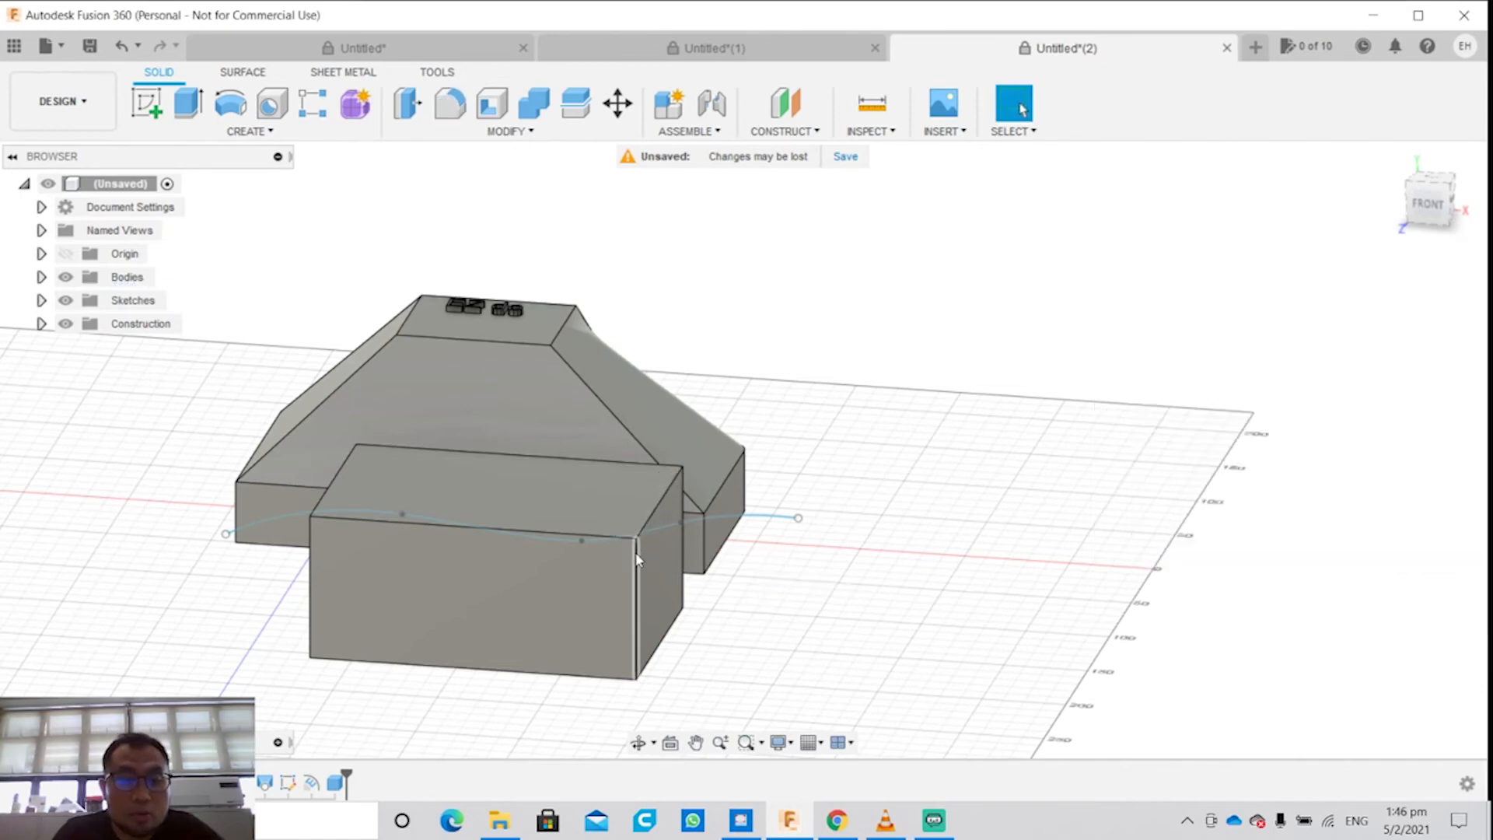
Step: Try to offset the box's front face with Press Pull
left_click(502, 584)
type("q140")
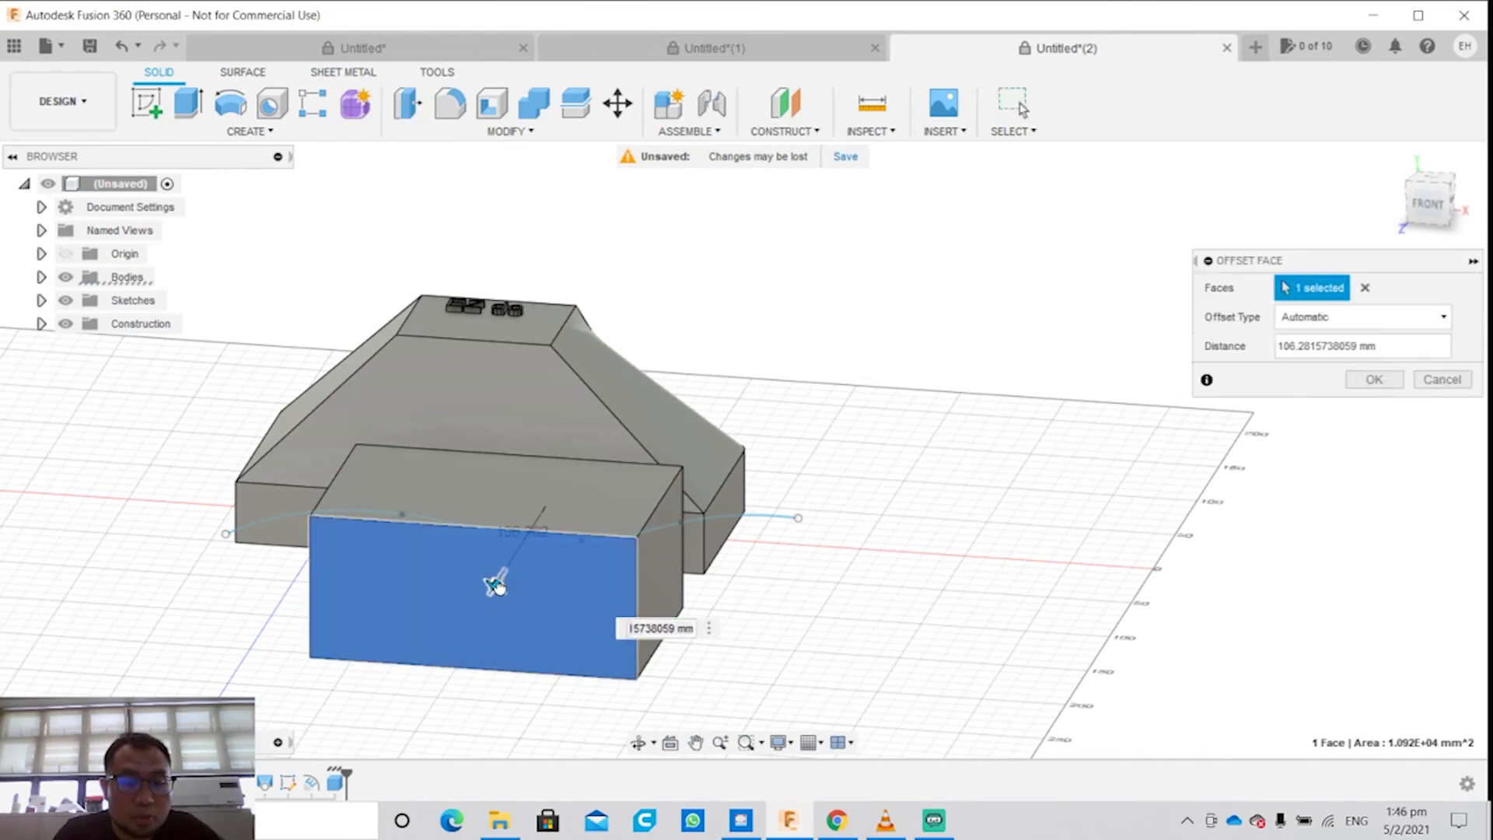
left_click_drag(488, 608, 513, 572)
key("Return")
left_click(327, 240)
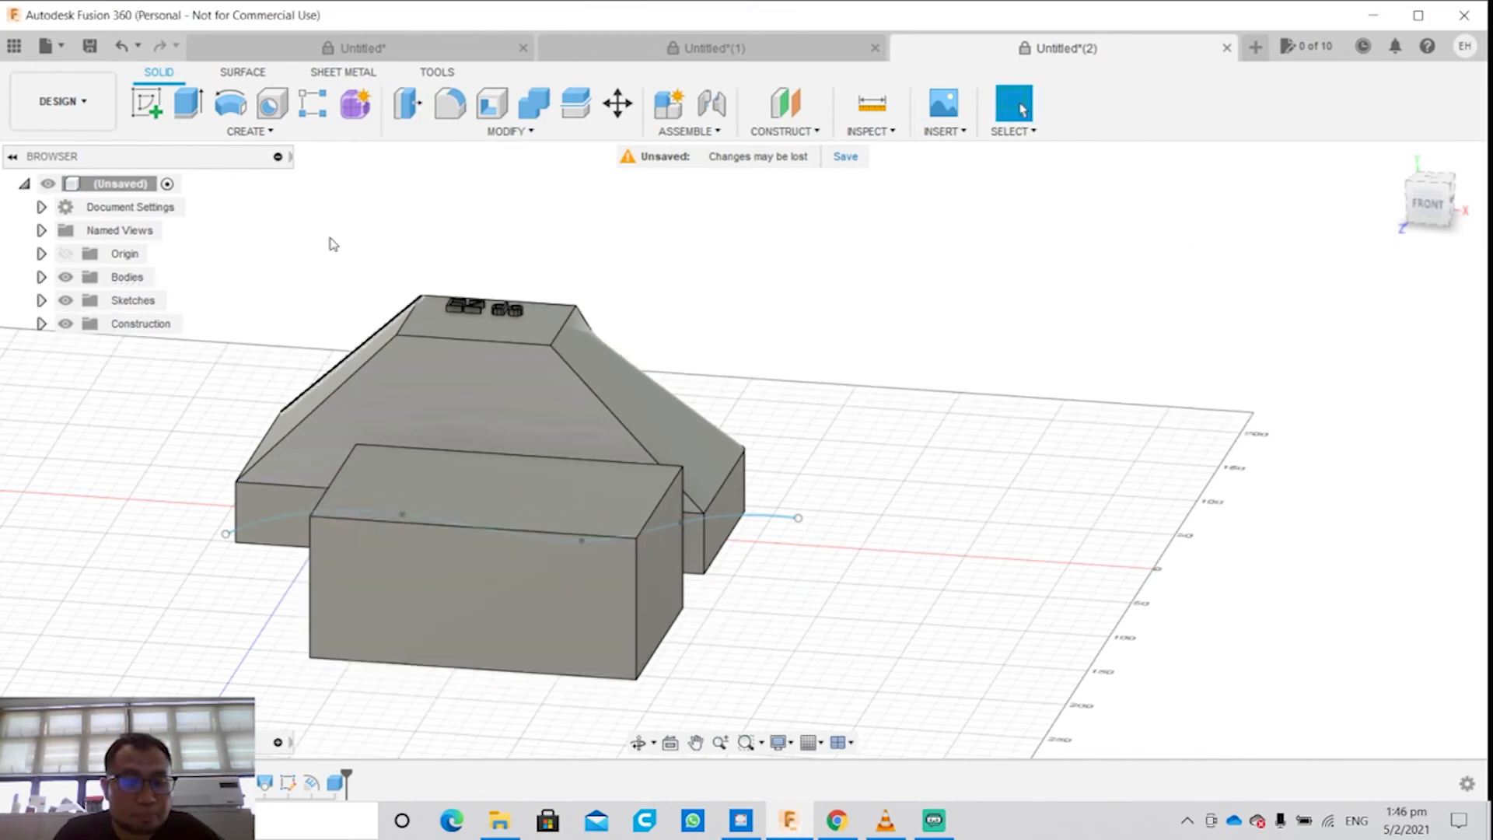
Step: Fillet the short upper edge at the box's right end with a constant 10 mm radius
left_click(420, 132)
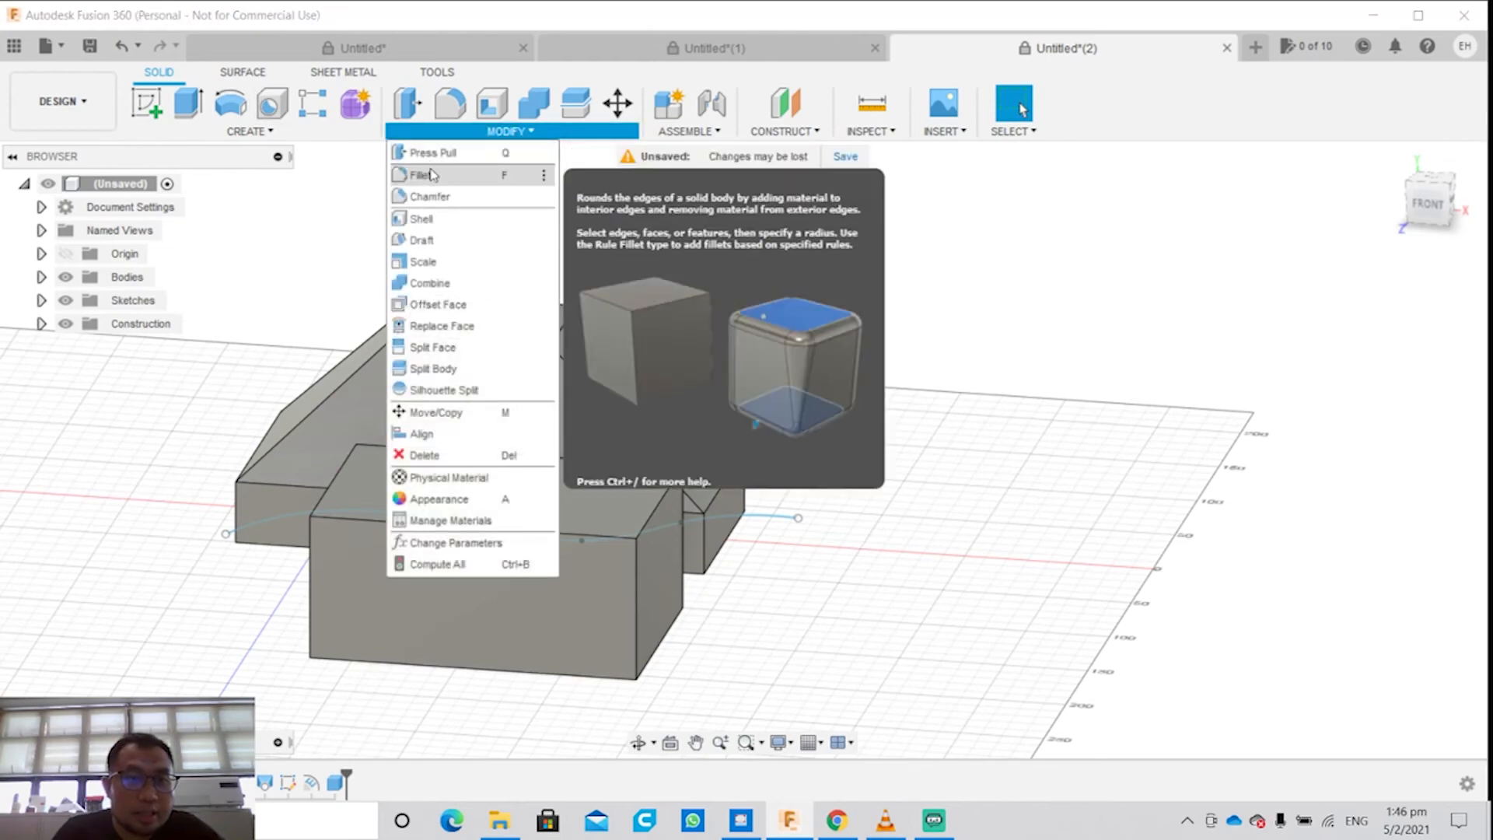
left_click(432, 174)
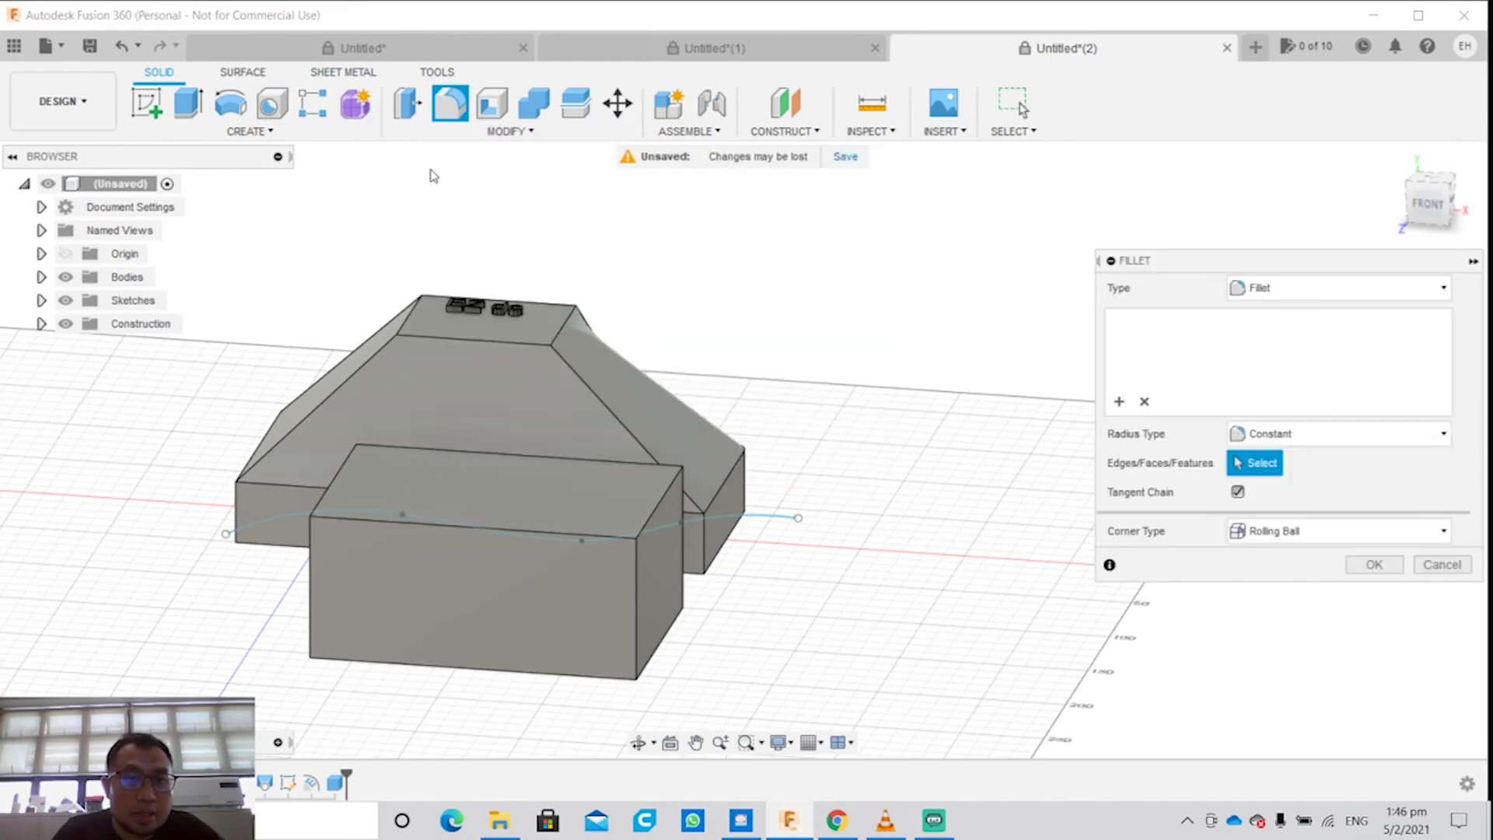
left_click(644, 533)
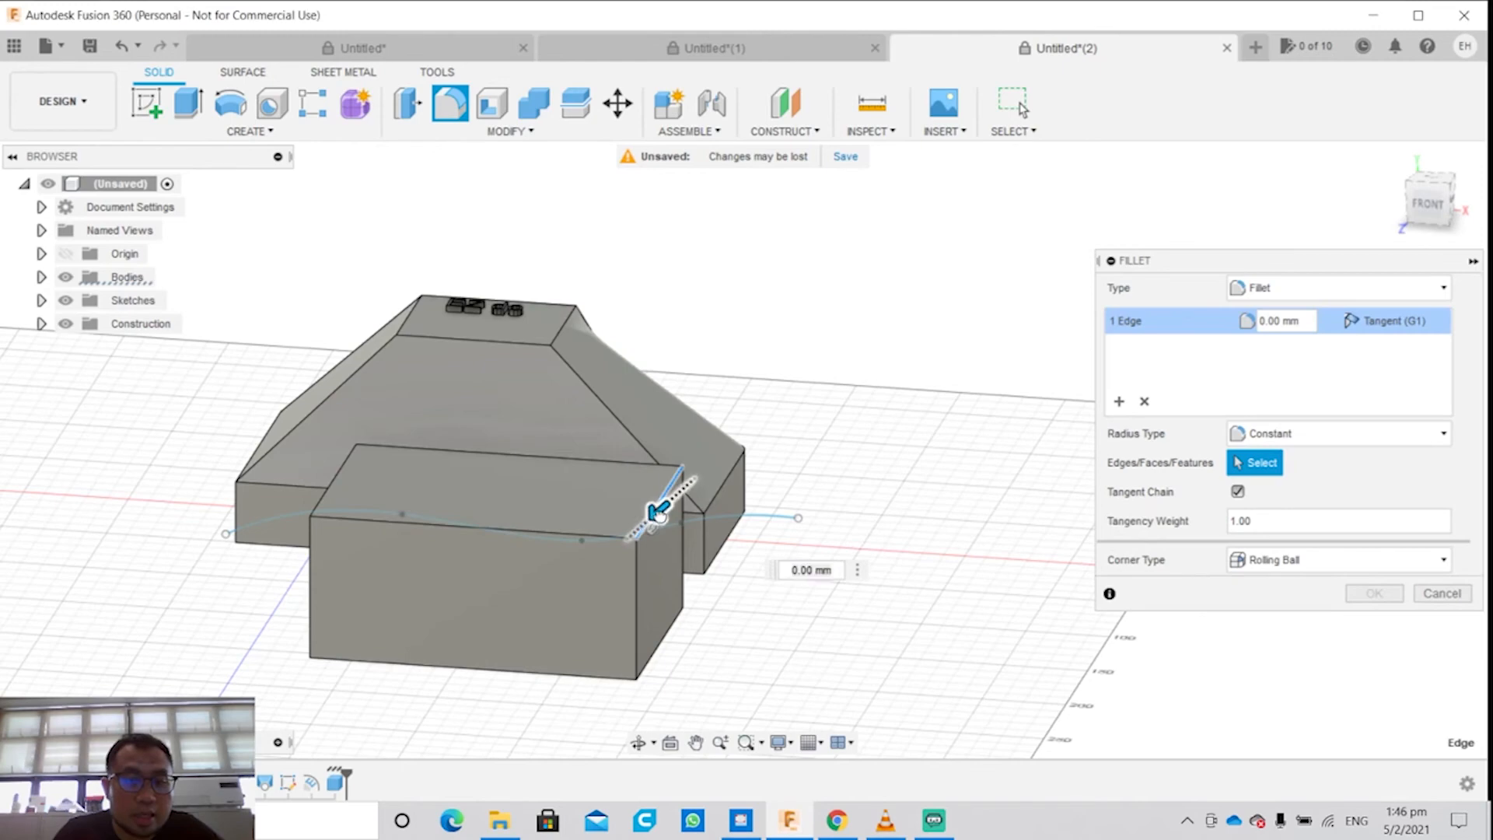
left_click_drag(652, 525, 653, 515)
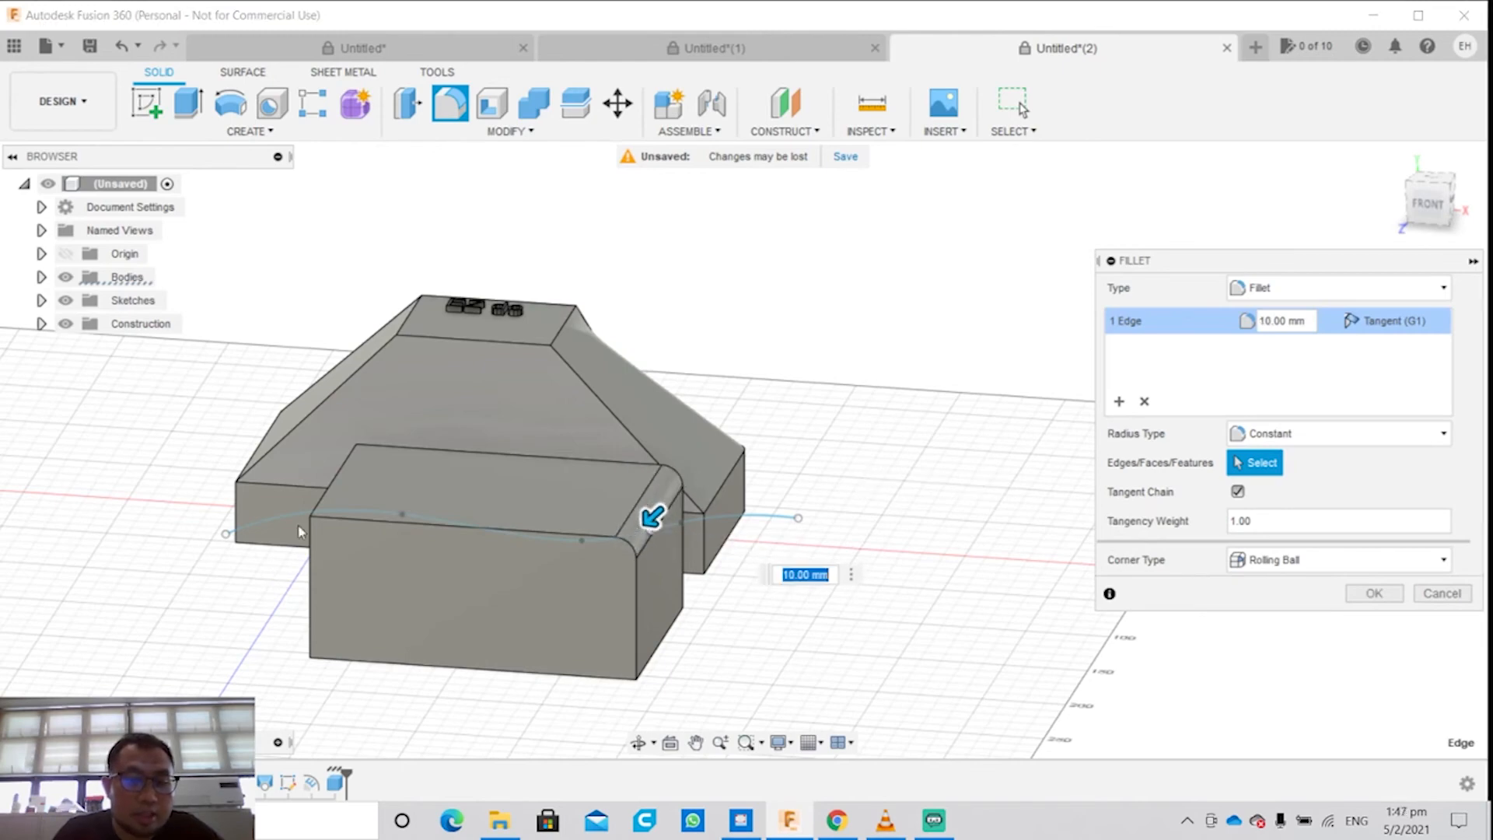
middle_click_drag(343, 476, 451, 497, "shift")
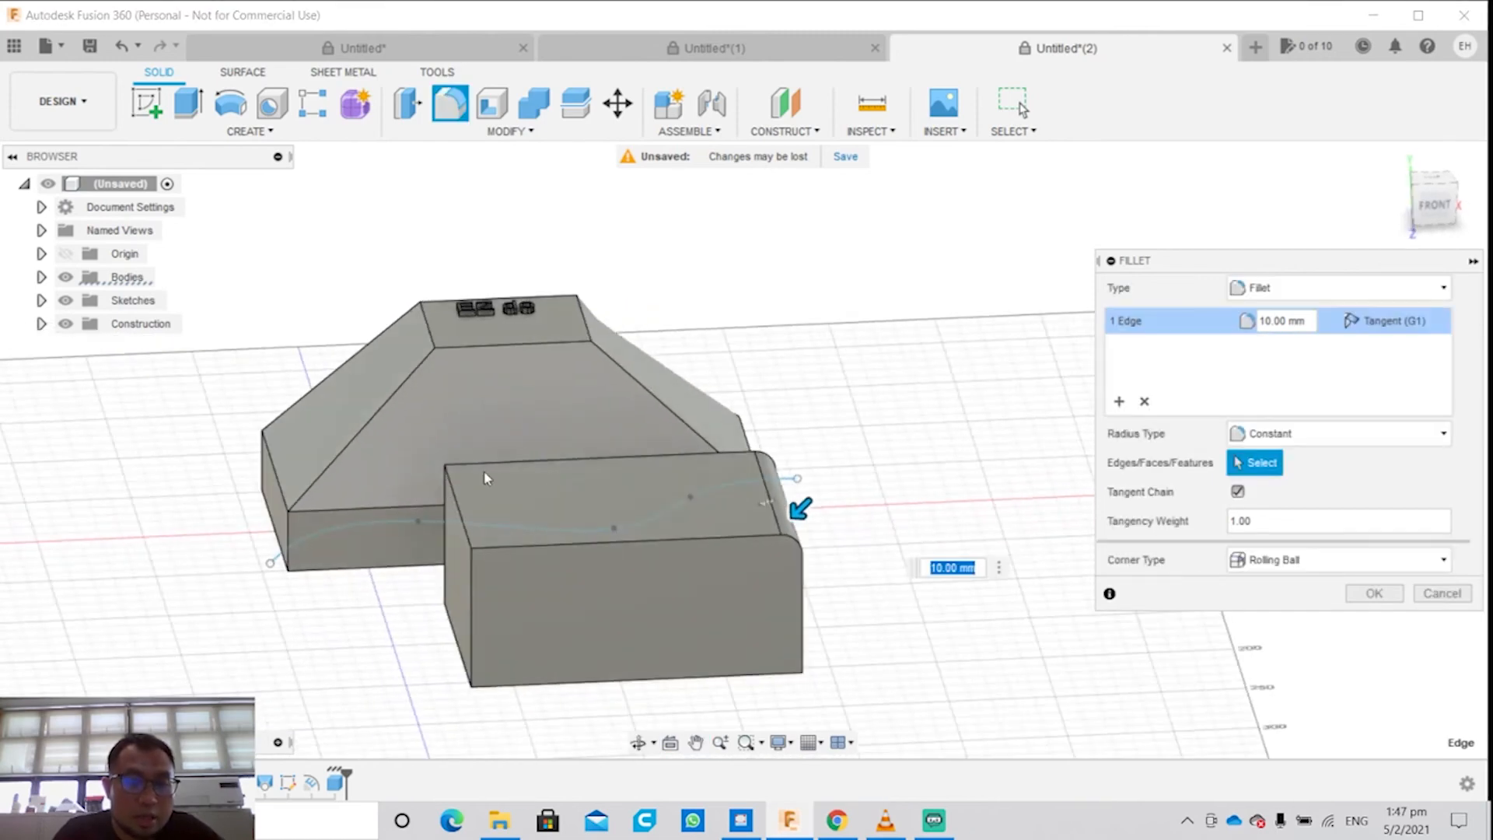
left_click(1373, 593)
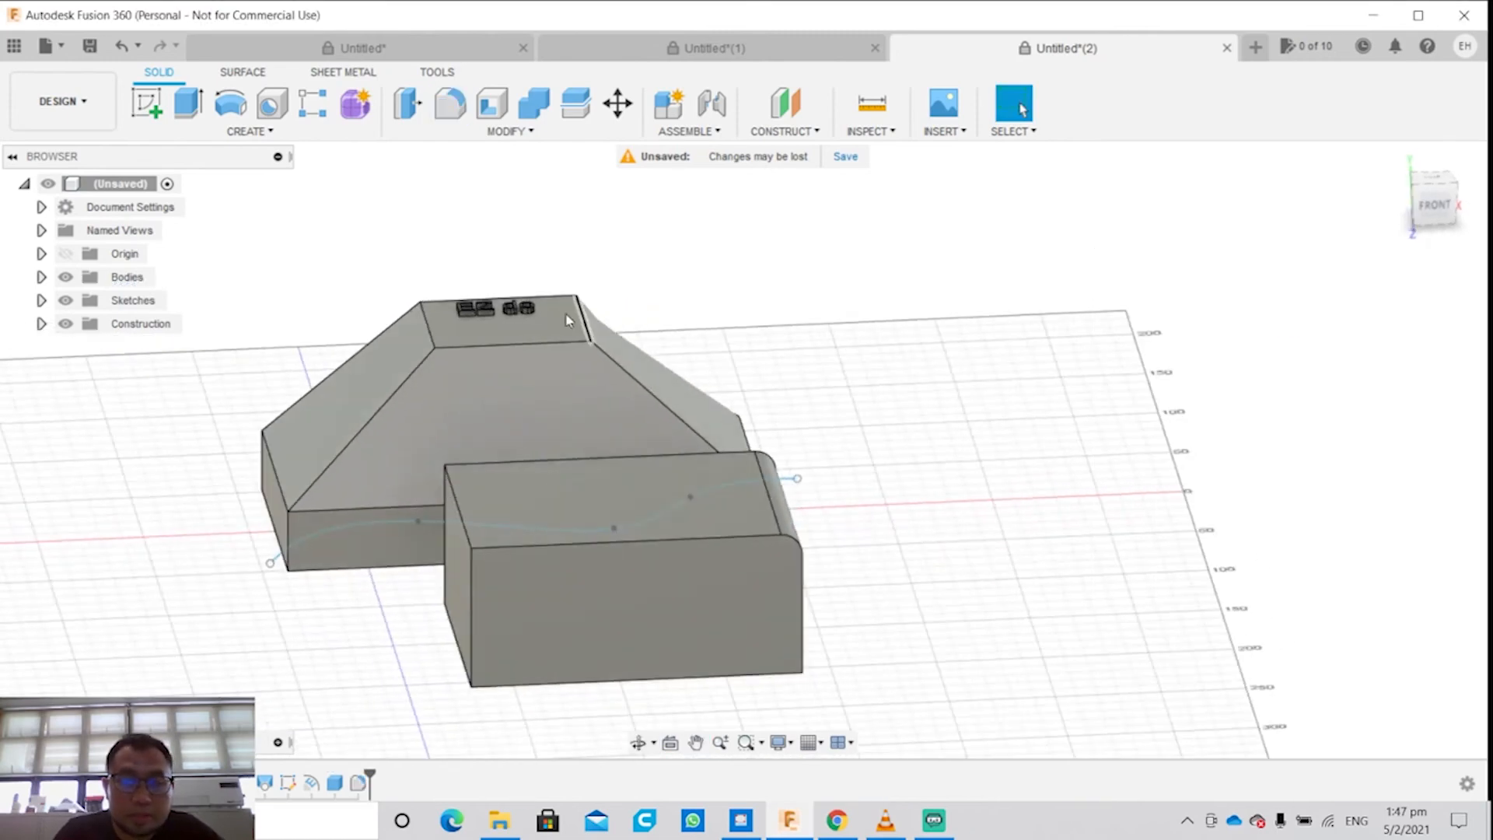
left_click(513, 137)
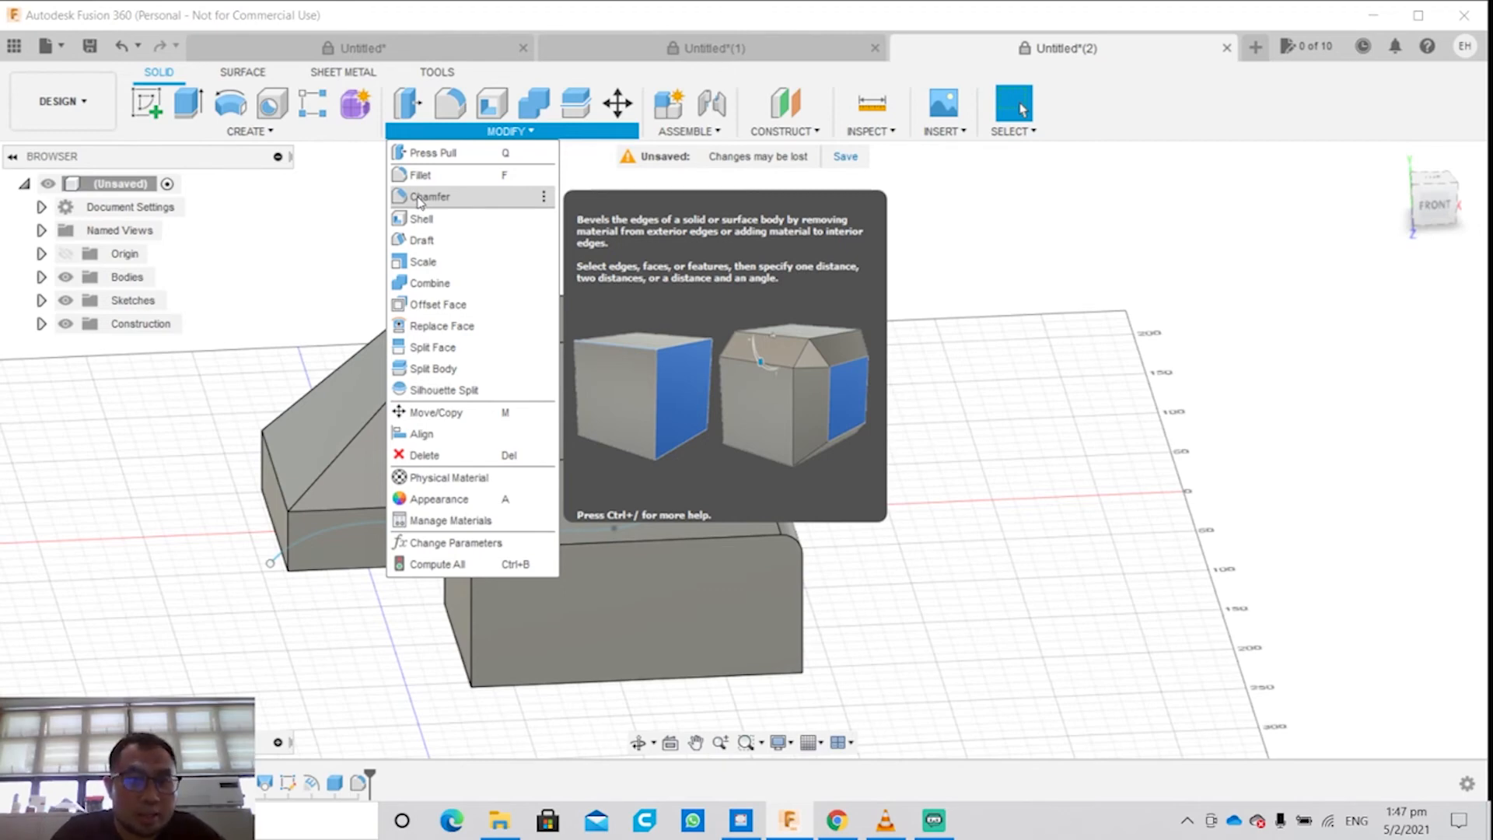
left_click(421, 220)
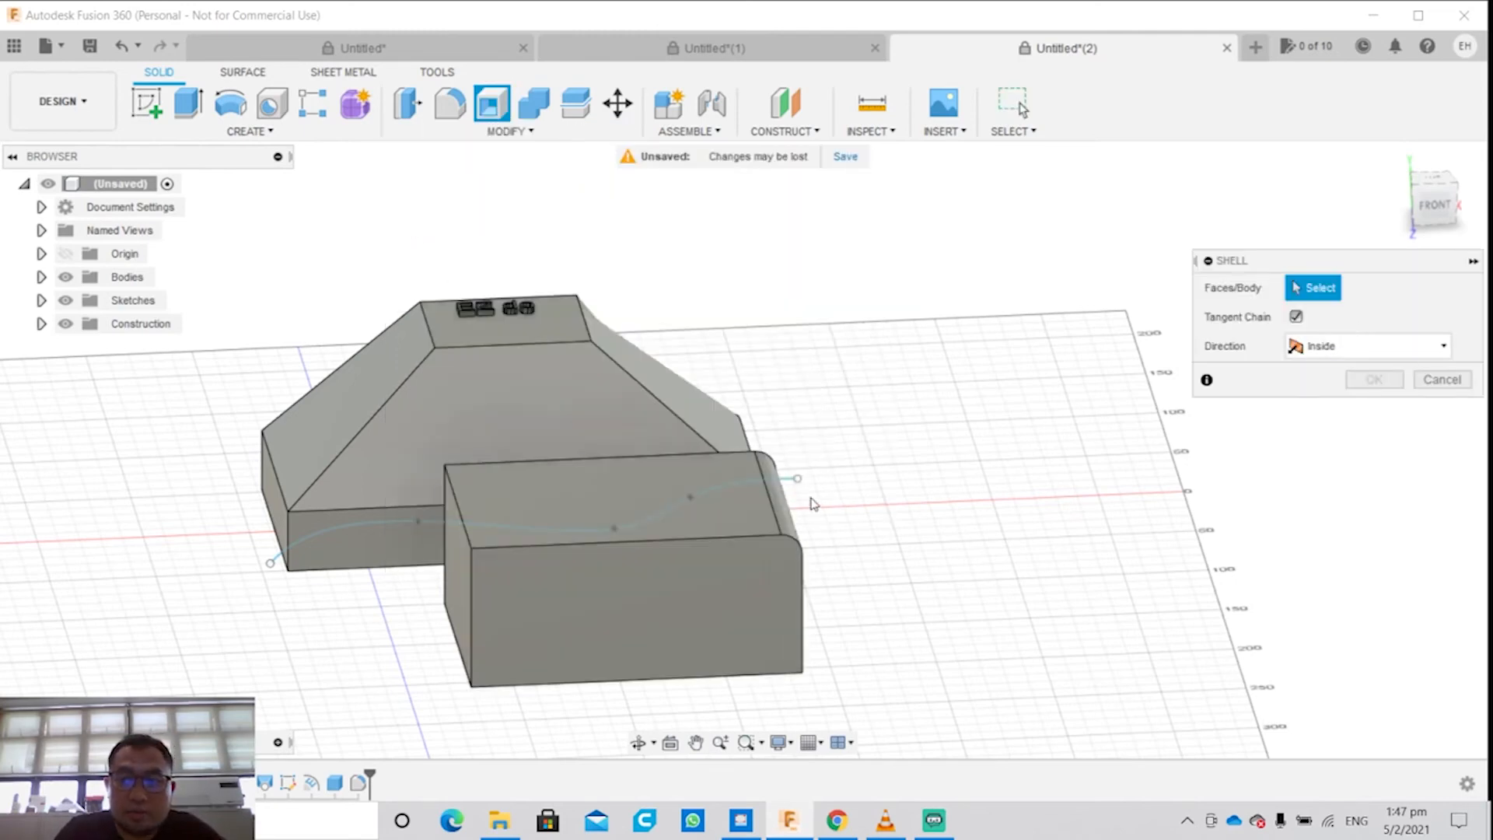
left_click(528, 617)
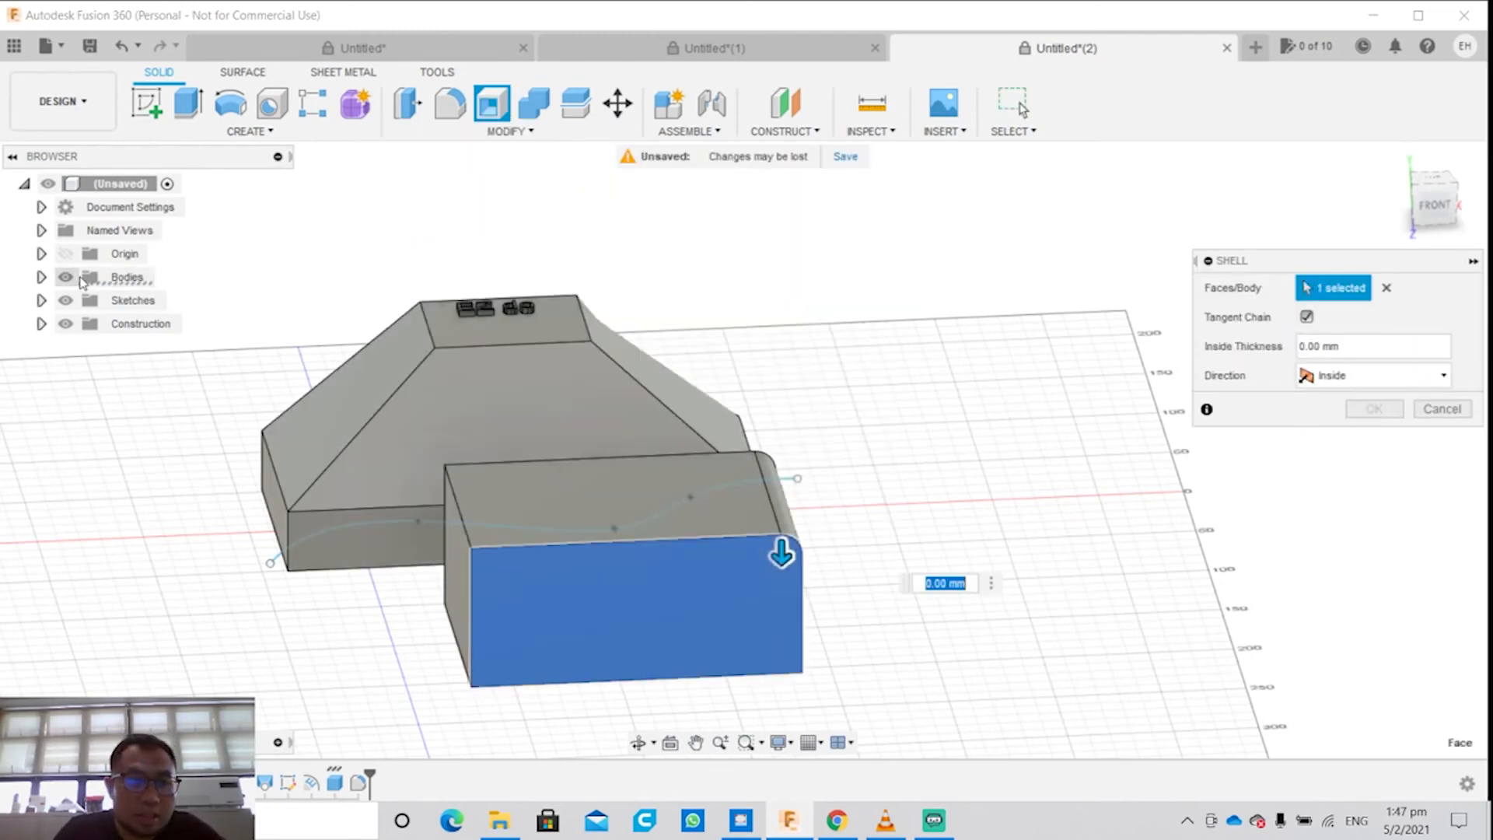
left_click(42, 276)
left_click(140, 300)
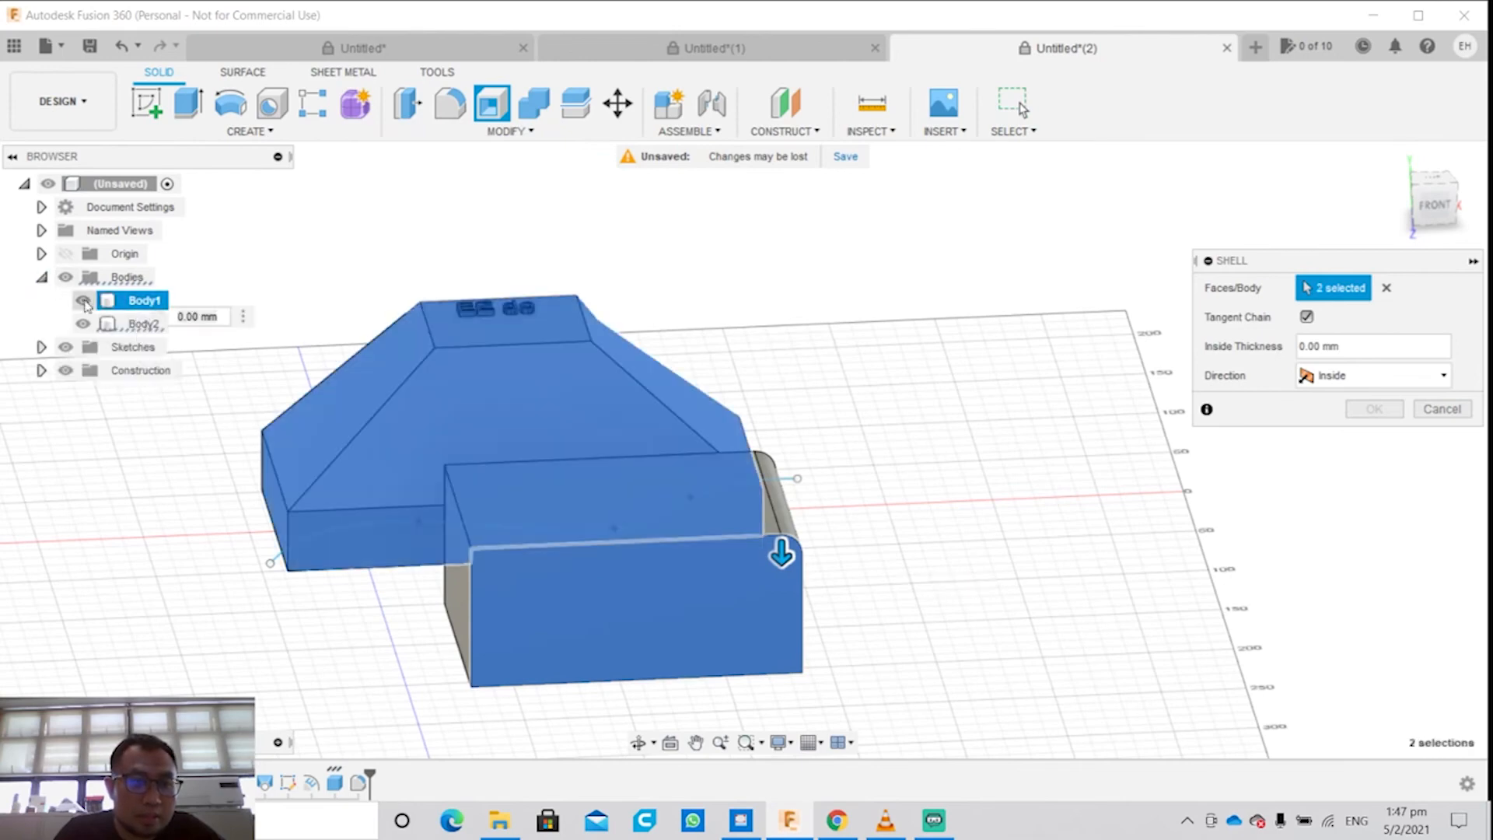
double_click(128, 303)
left_click(137, 324)
key("Escape")
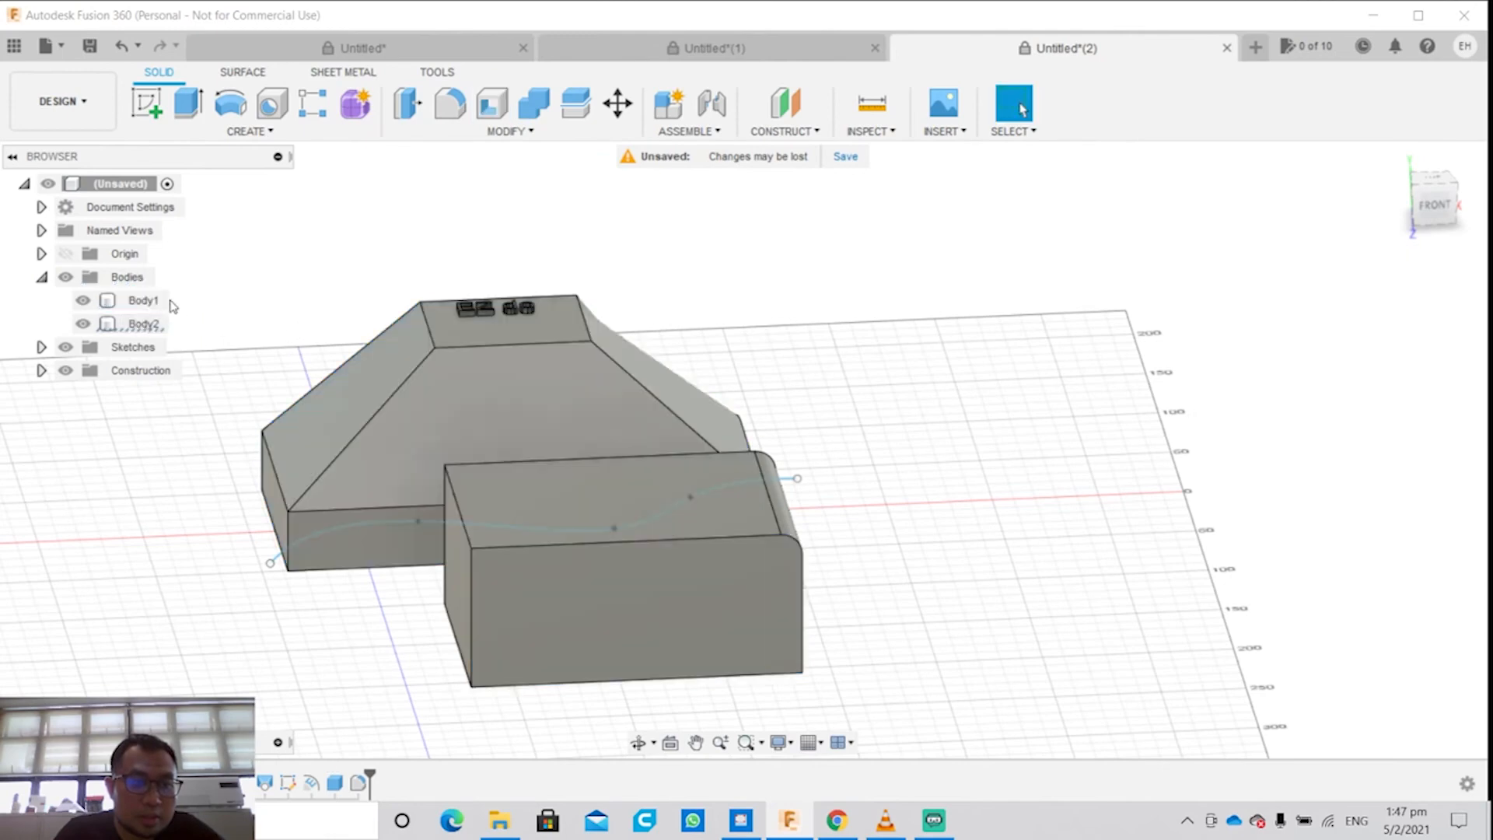
Step: Shell the filleted box body (Body2) with an inside thickness of 3 mm
left_click(141, 323)
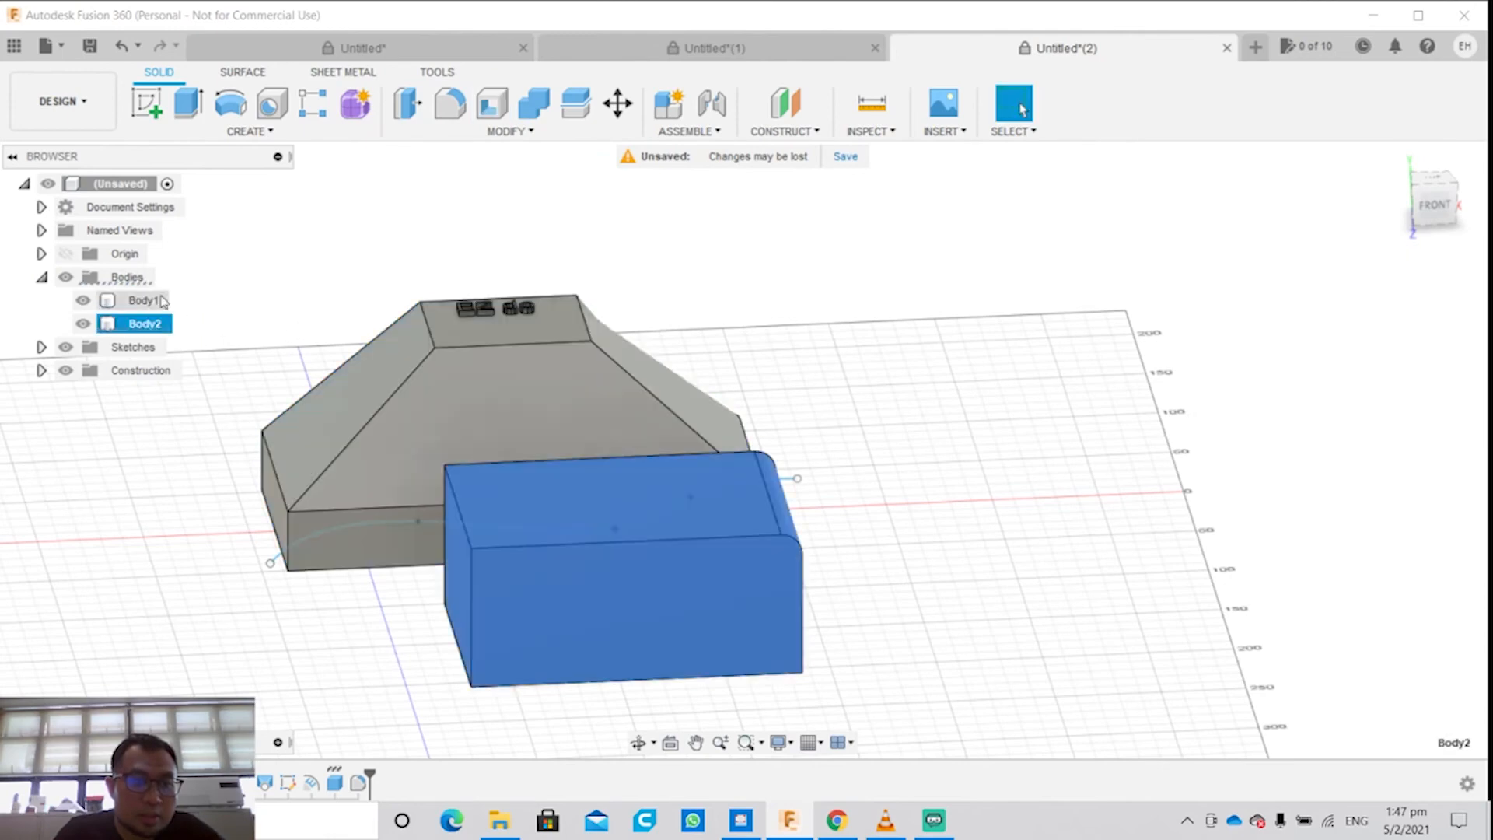
left_click(479, 133)
left_click(487, 217)
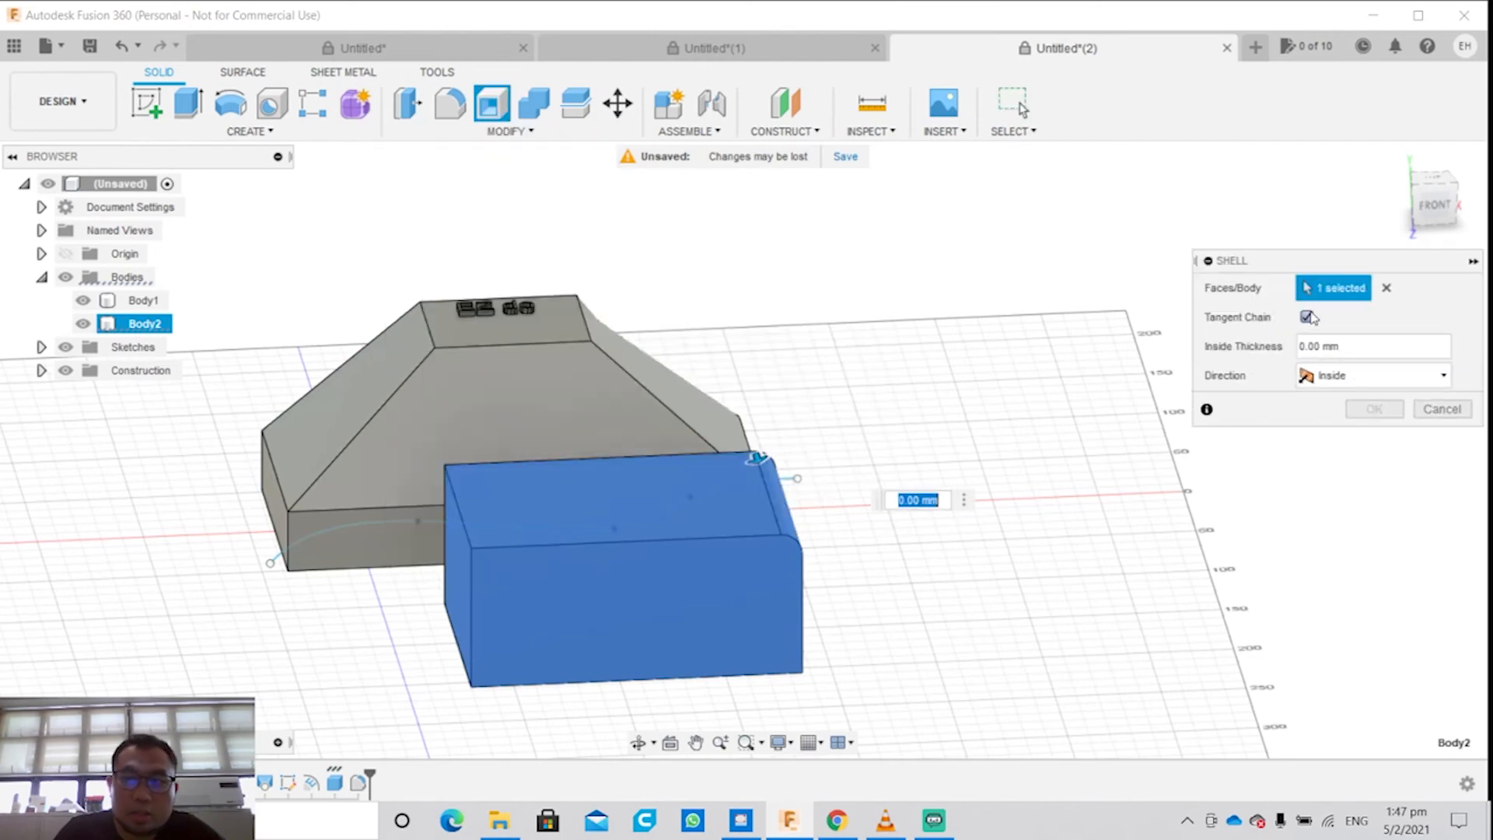
left_click(1309, 346)
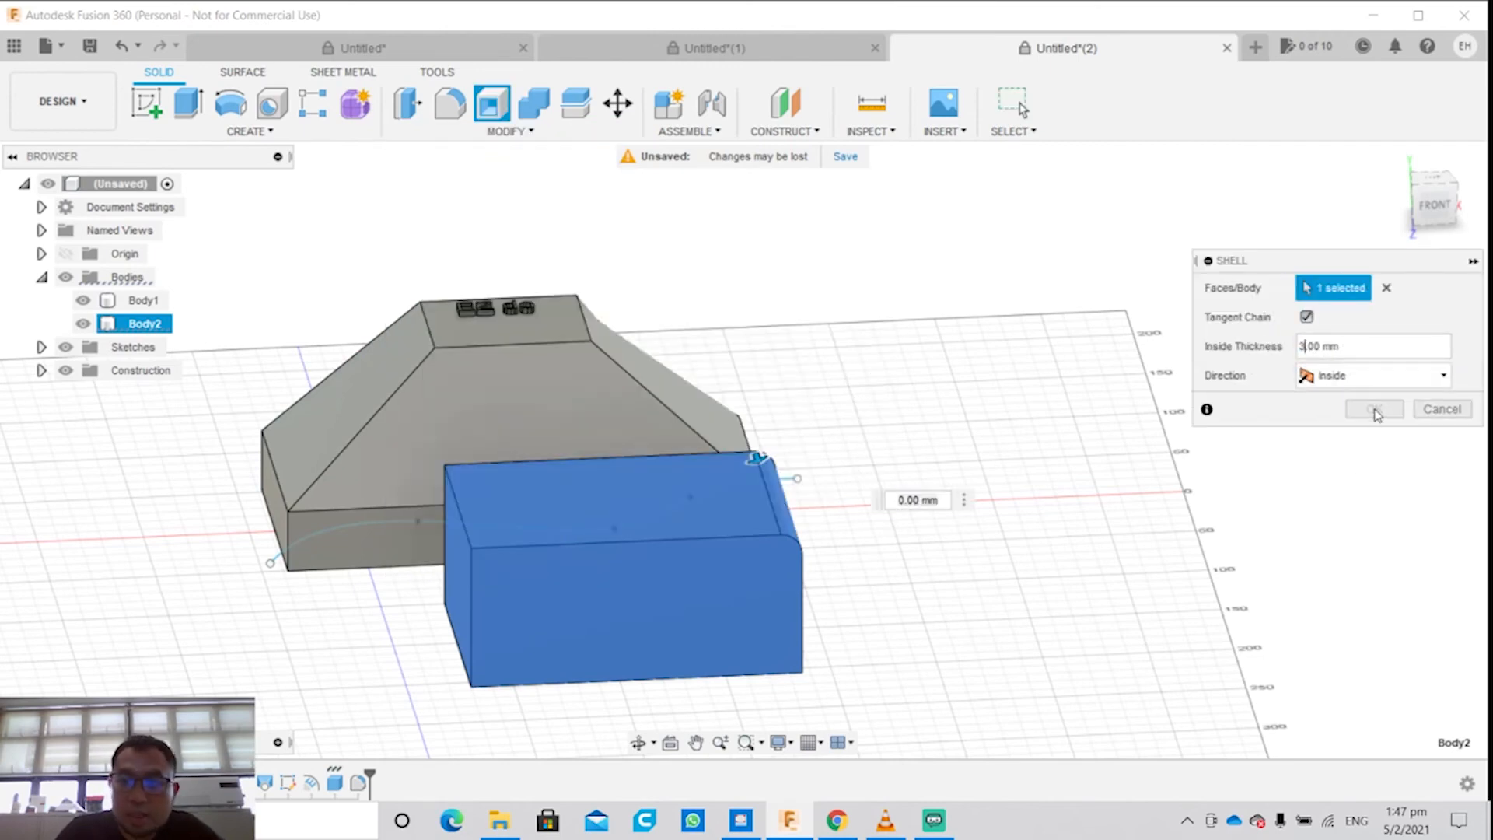
type("3")
left_click(1374, 409)
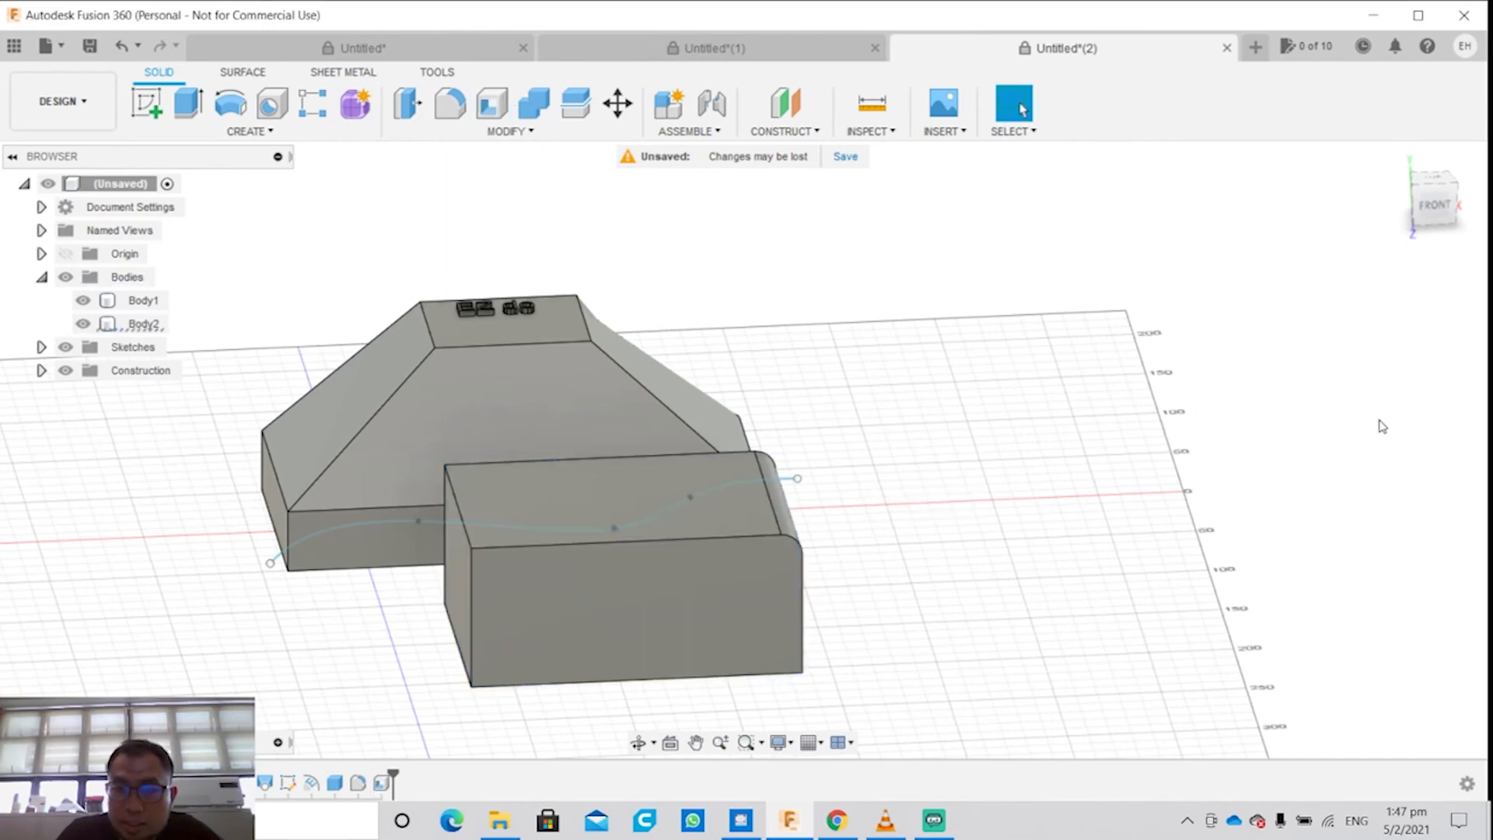
Step: Try a -15 degree draft on the box's left end face, with its top face as pull direction
middle_click_drag(990, 580, 936, 560, "shift")
middle_click_drag(775, 518, 603, 538, "shift")
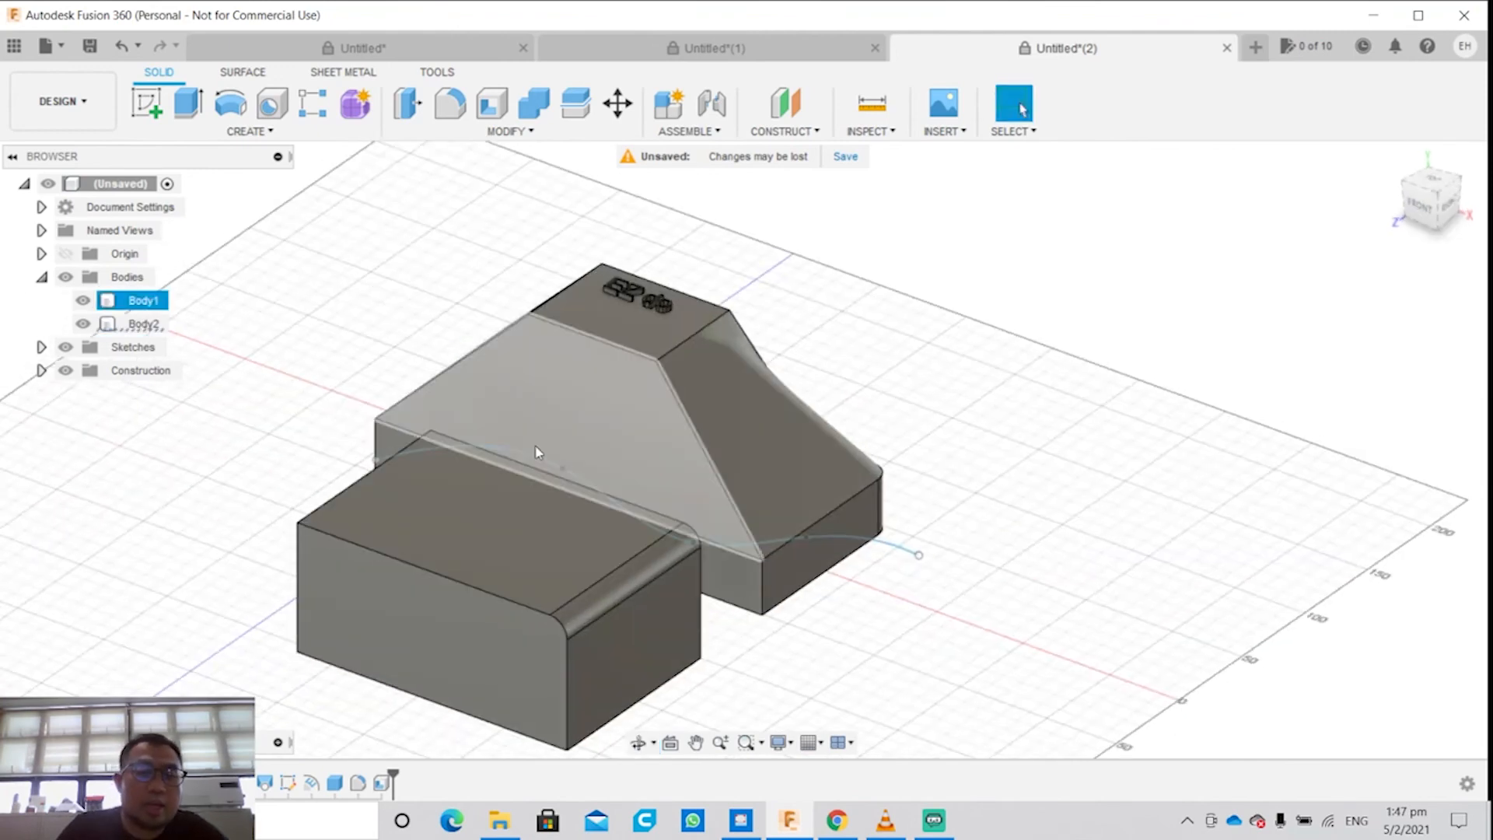
left_click(509, 131)
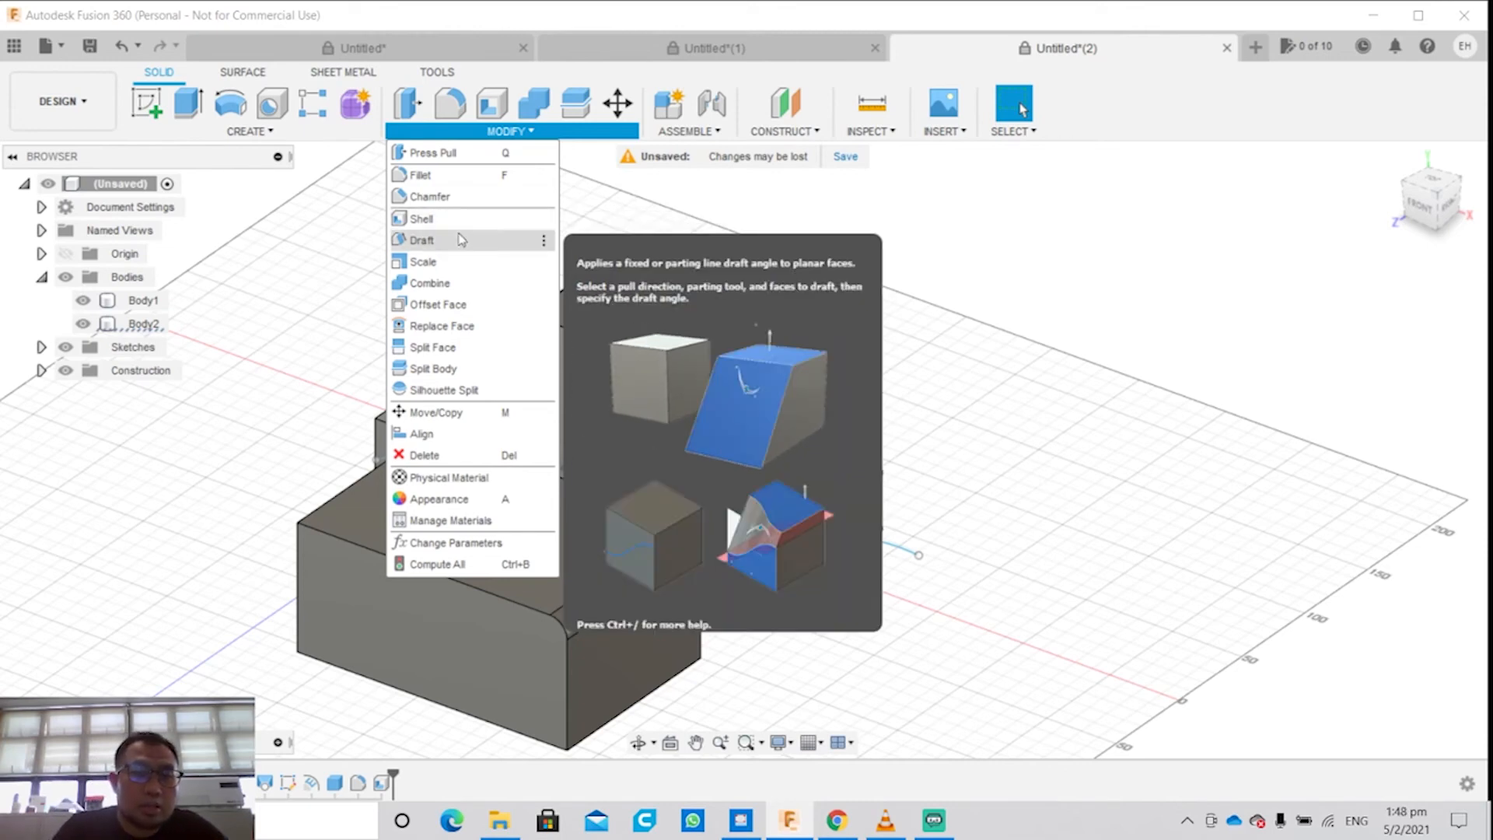
left_click(460, 239)
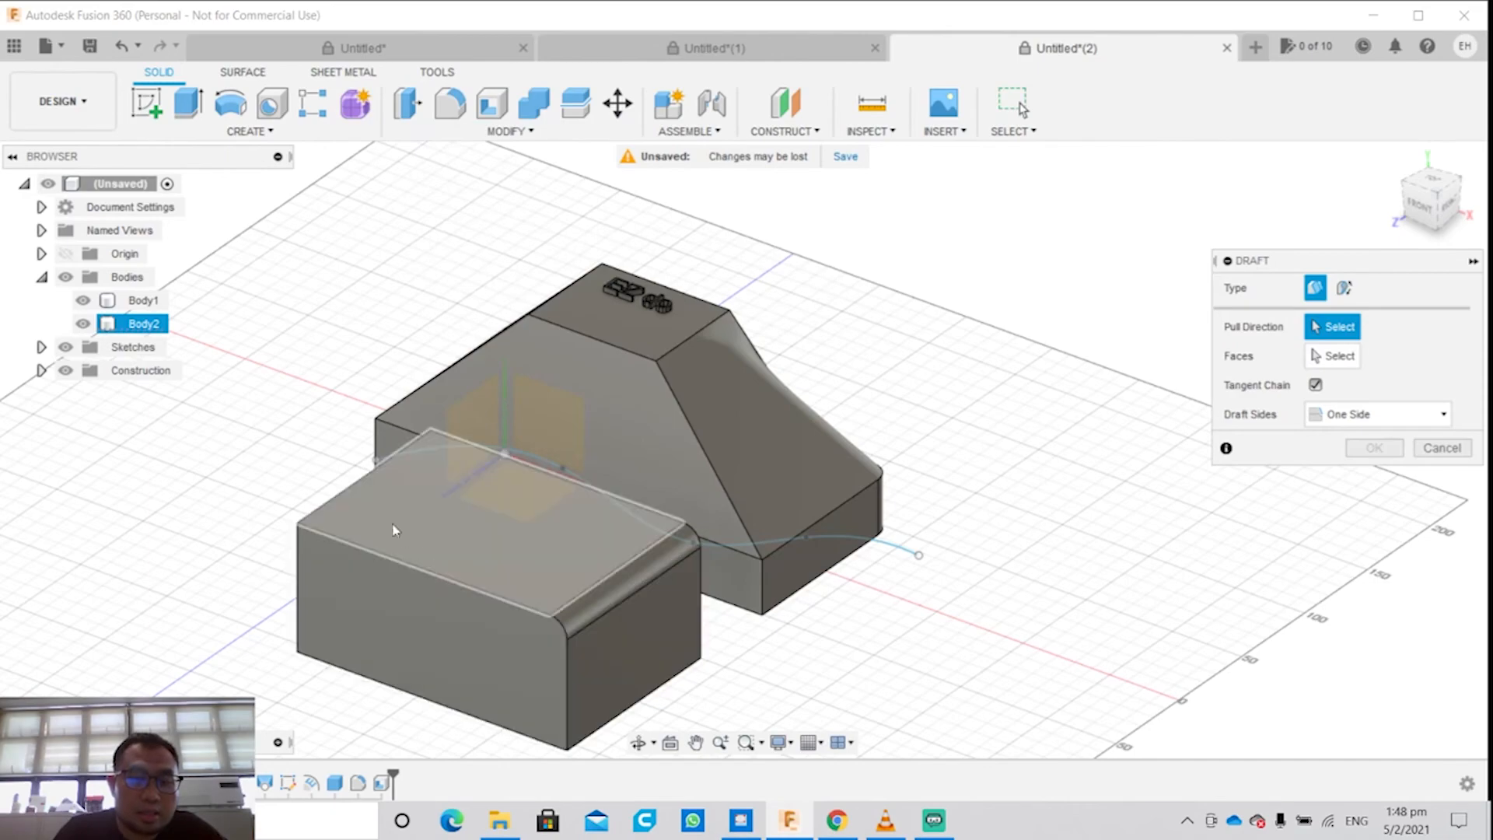
middle_click_drag(388, 514, 683, 589, "shift")
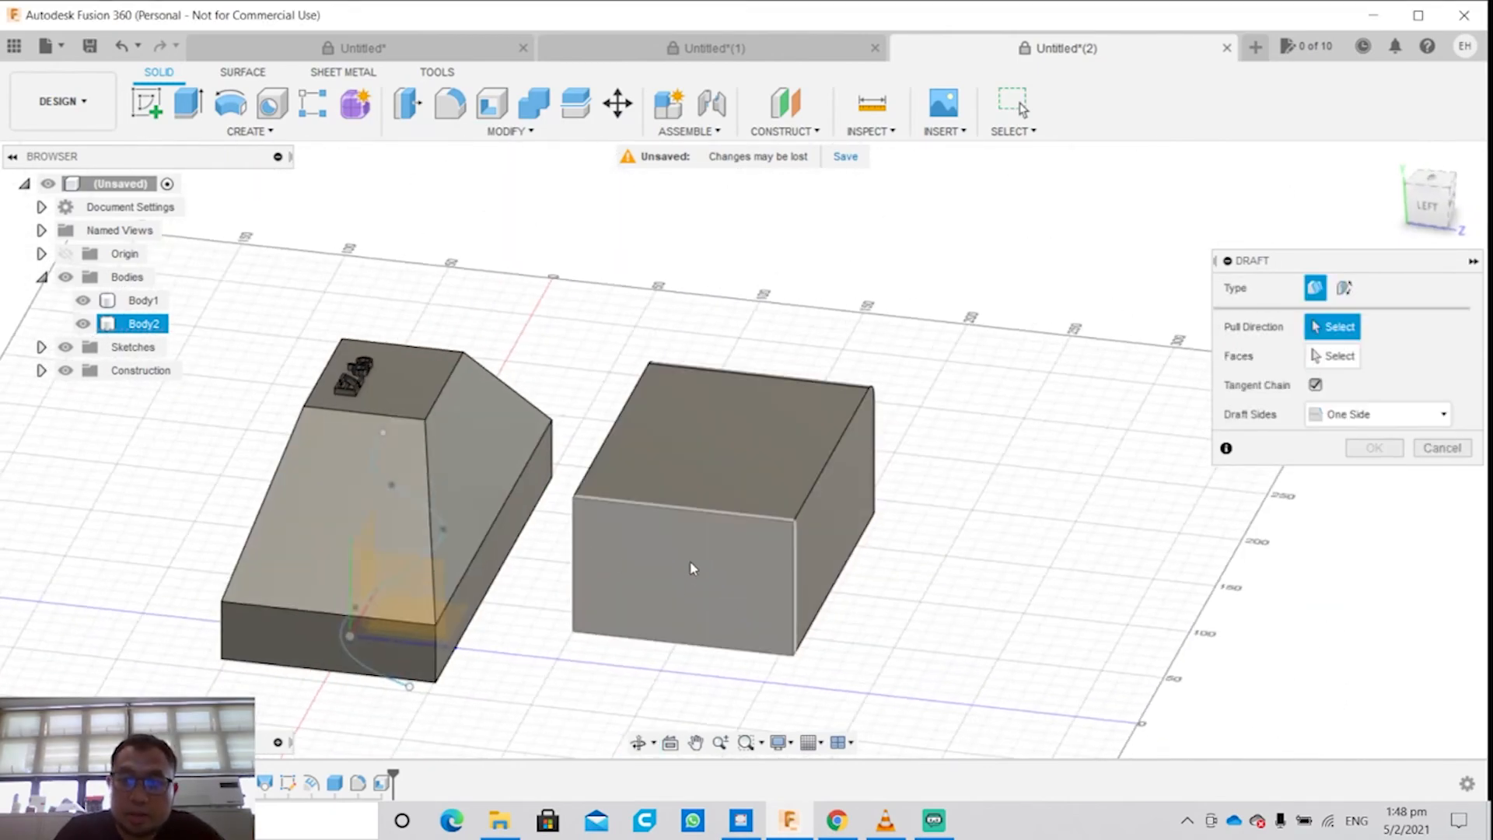
left_click(715, 504)
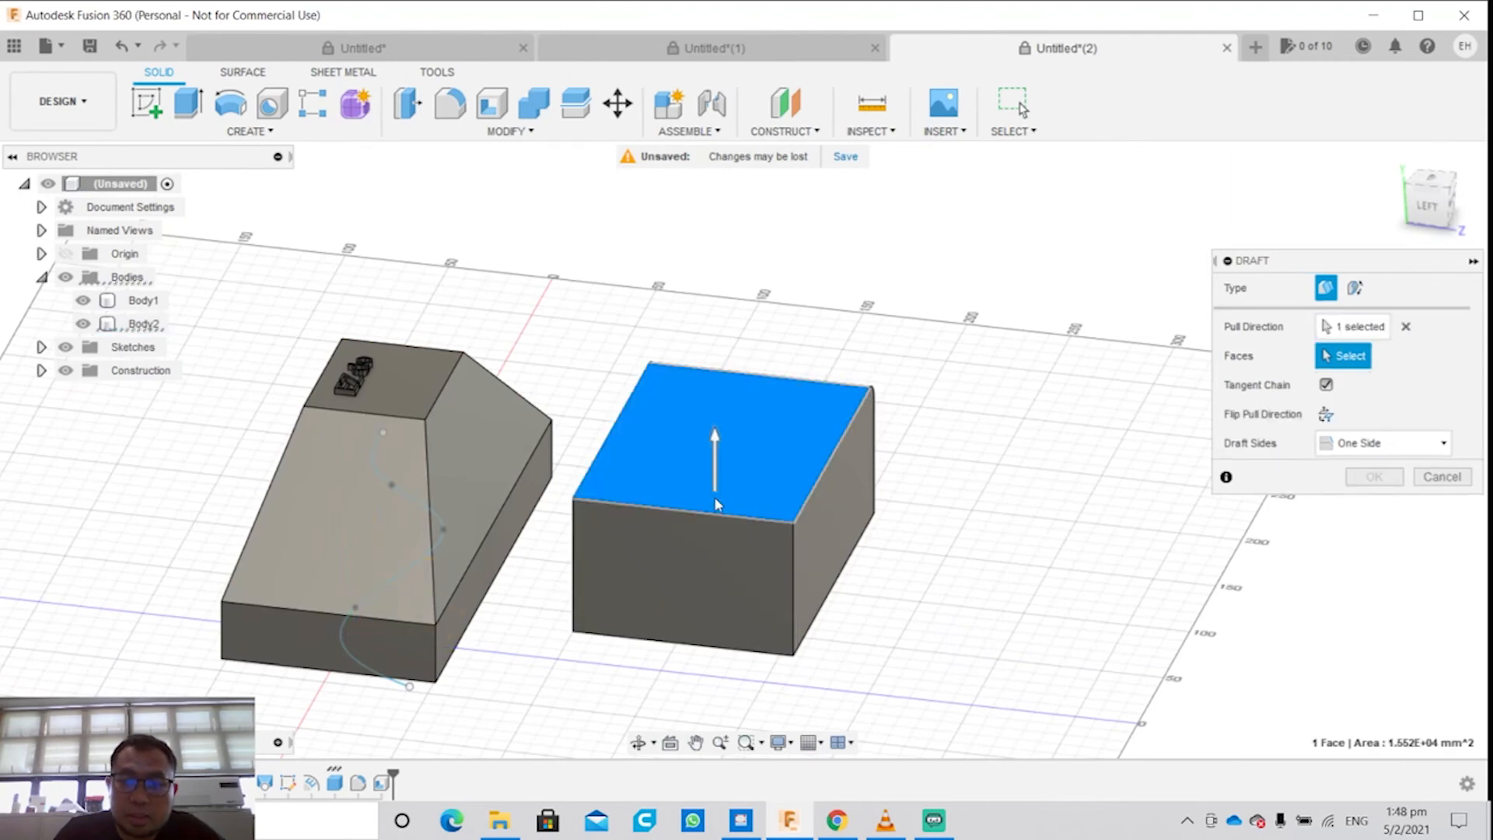
left_click(702, 552)
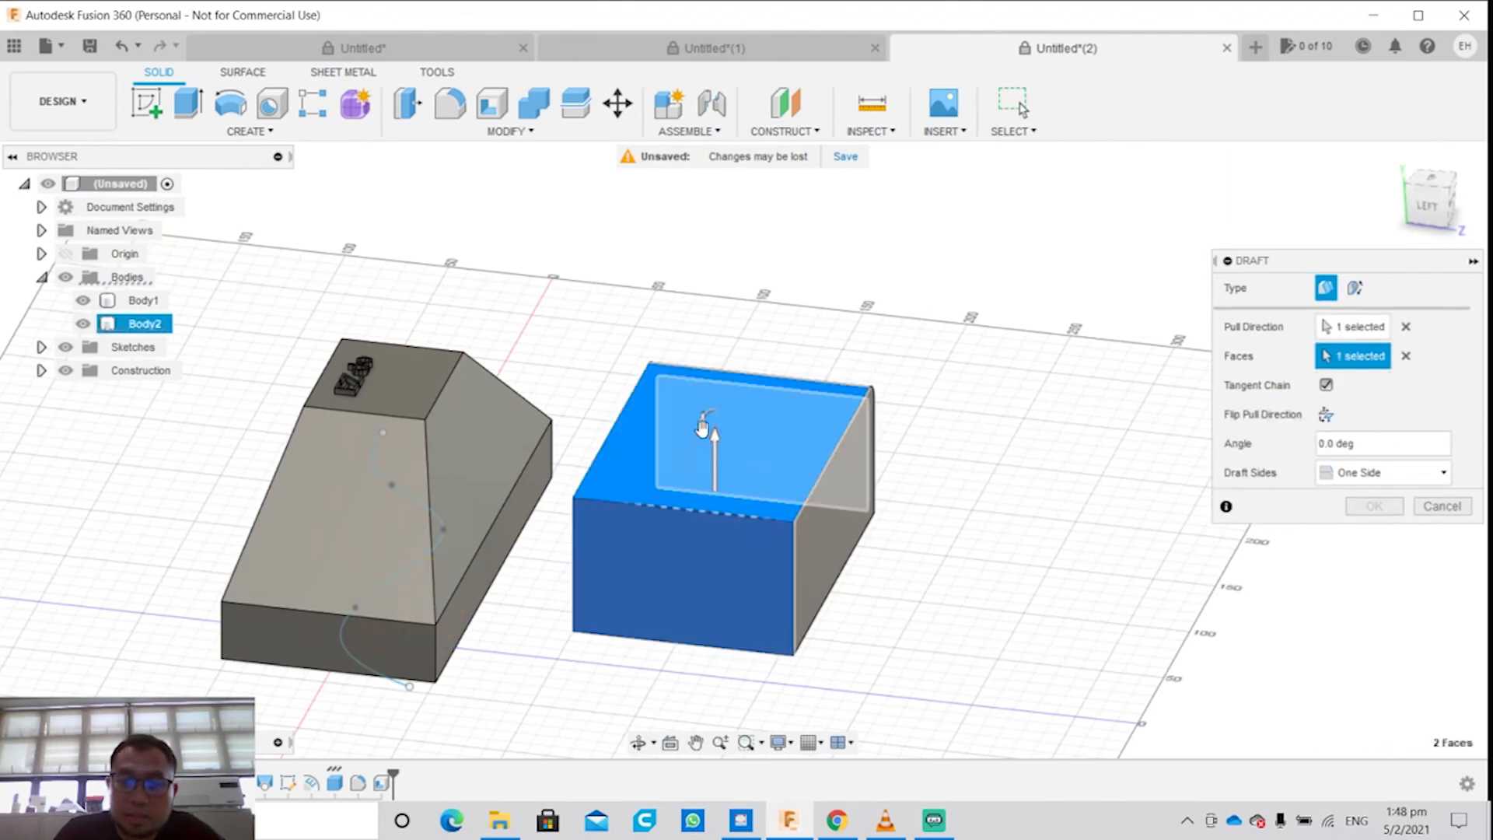
mouse_move(702, 426)
left_mouse_down()
mouse_move(683, 461)
mouse_move(718, 380)
mouse_move(685, 447)
left_mouse_up()
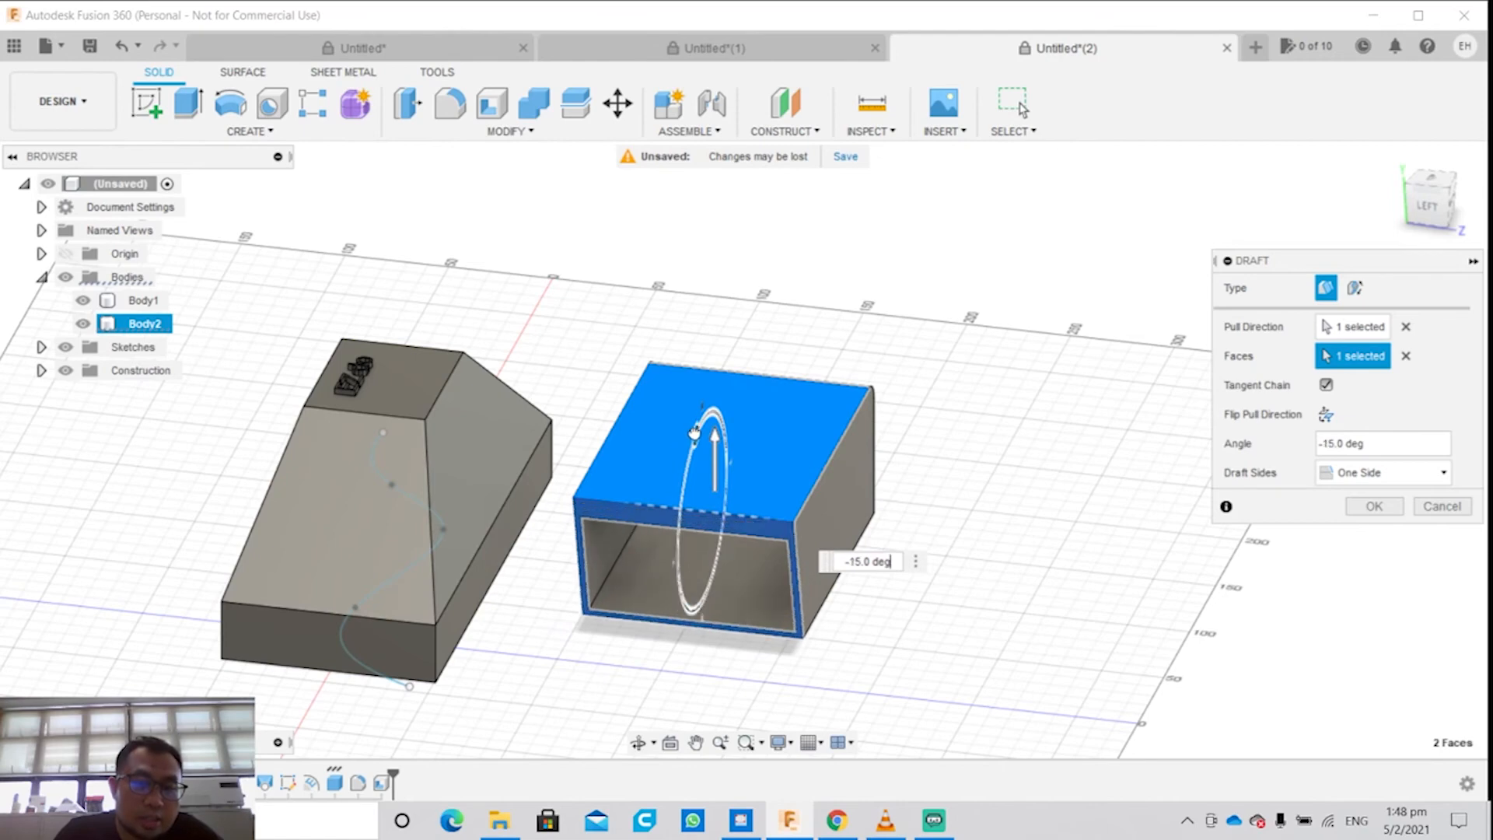
left_click_drag(685, 455, 716, 413)
middle_click_drag(653, 510, 744, 480, "shift")
left_click(1440, 507)
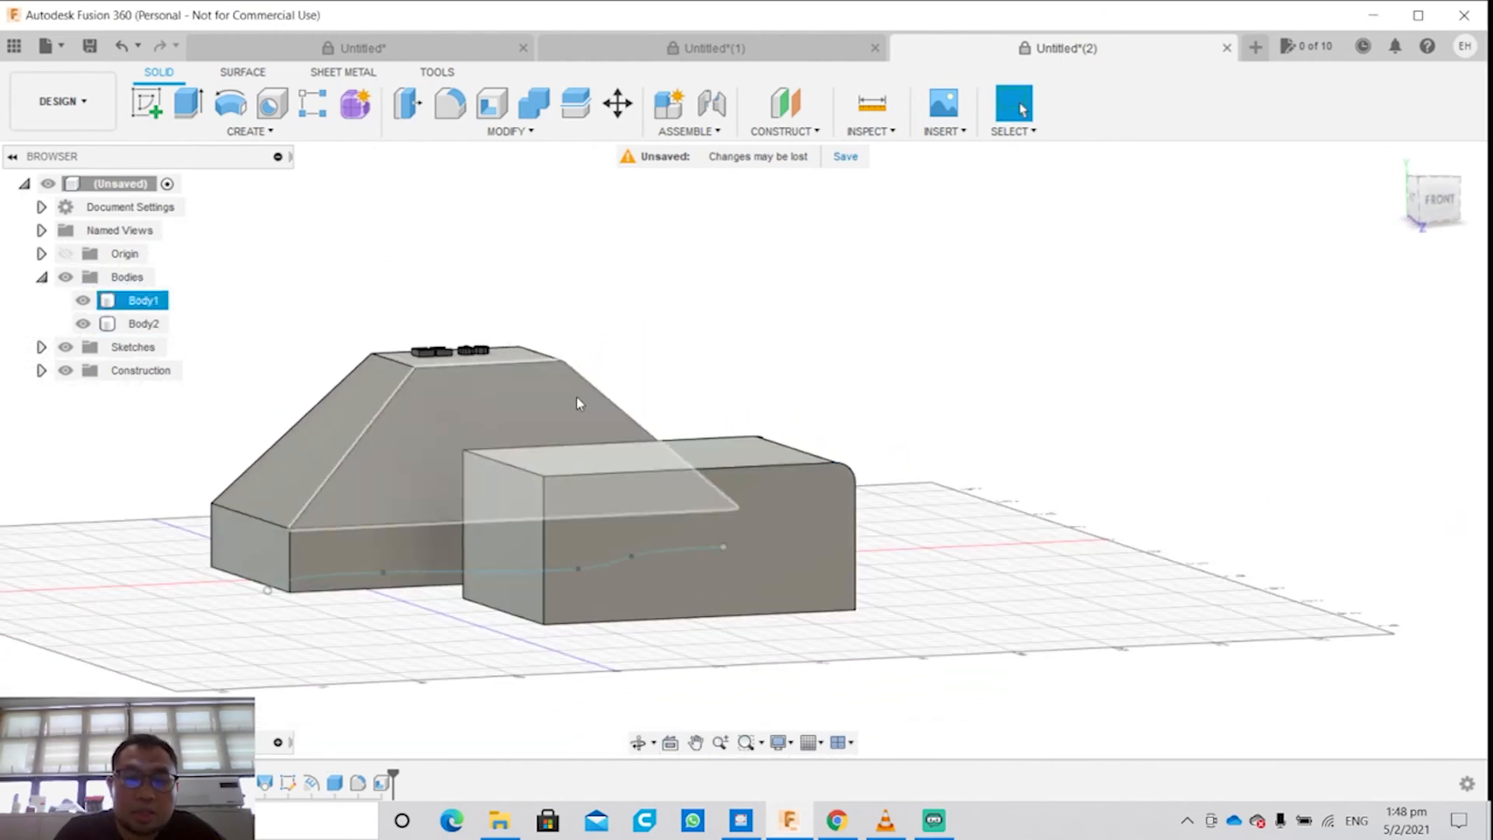
Step: Scale the box body (Body2) non-uniformly by 1.768 in X, 0.463 in Y and 2.557 in Z
left_click(155, 45)
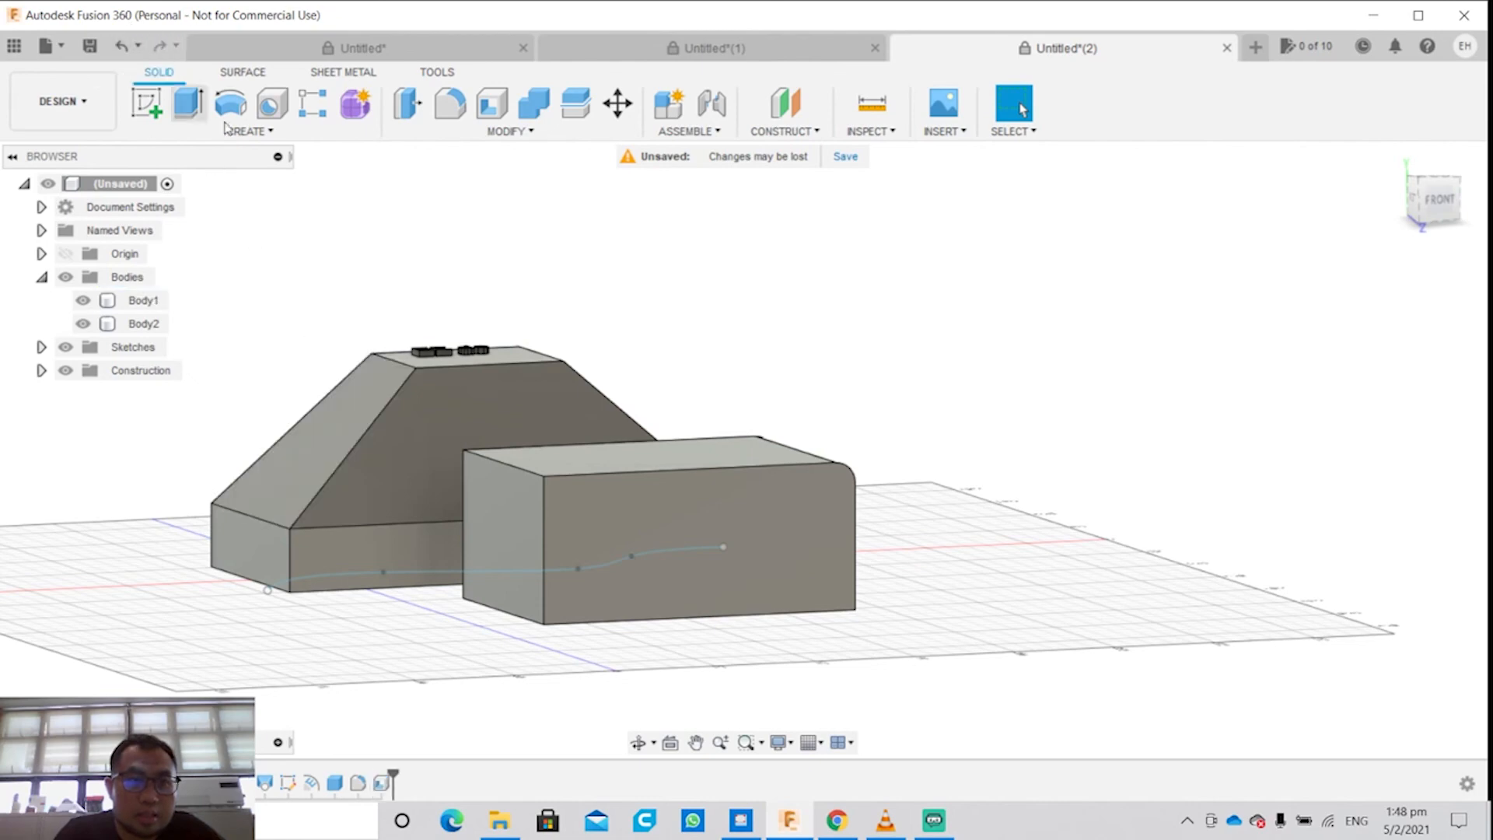
left_click(498, 130)
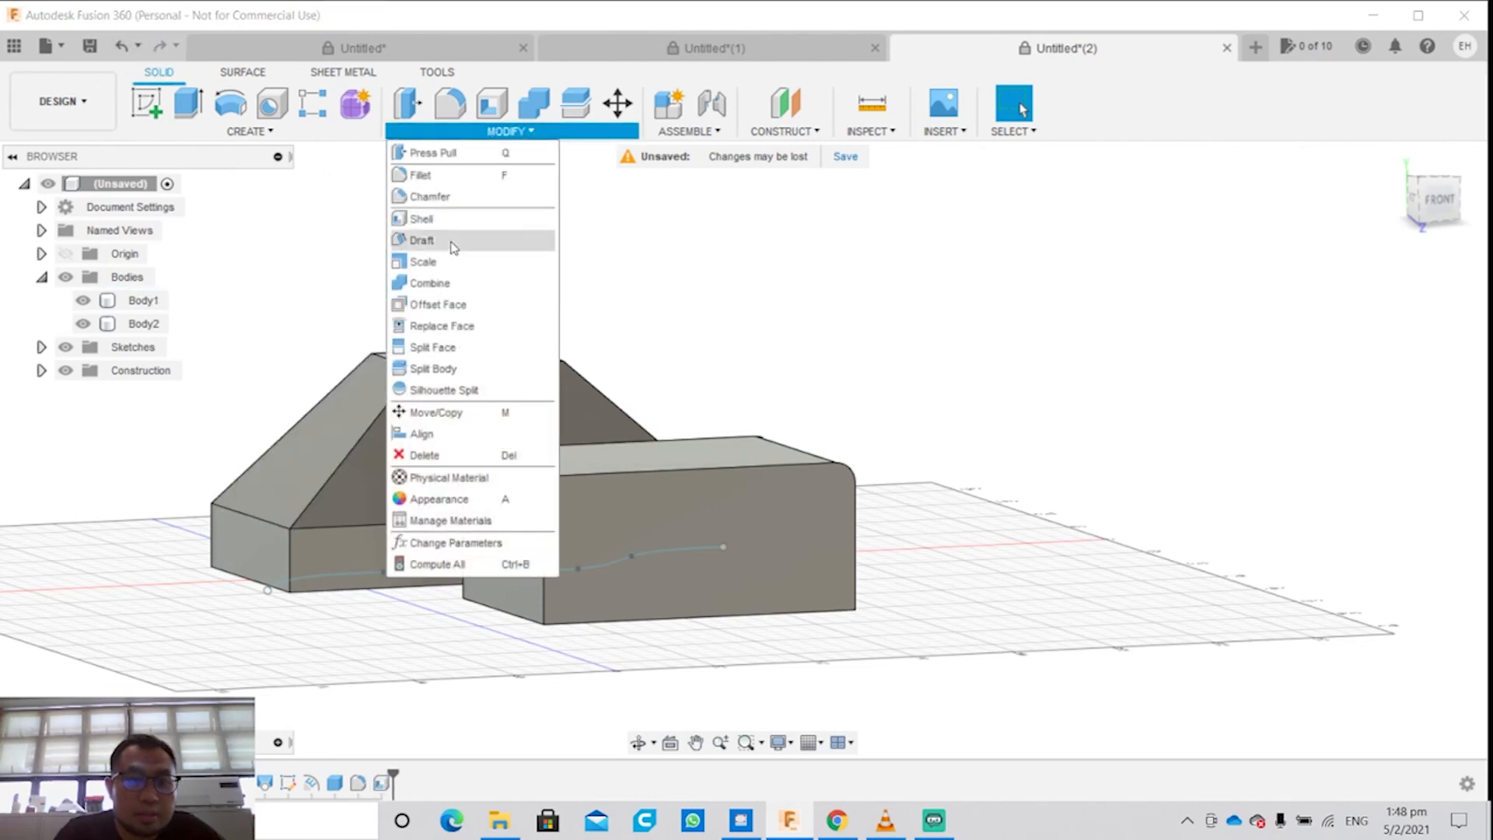
left_click(470, 264)
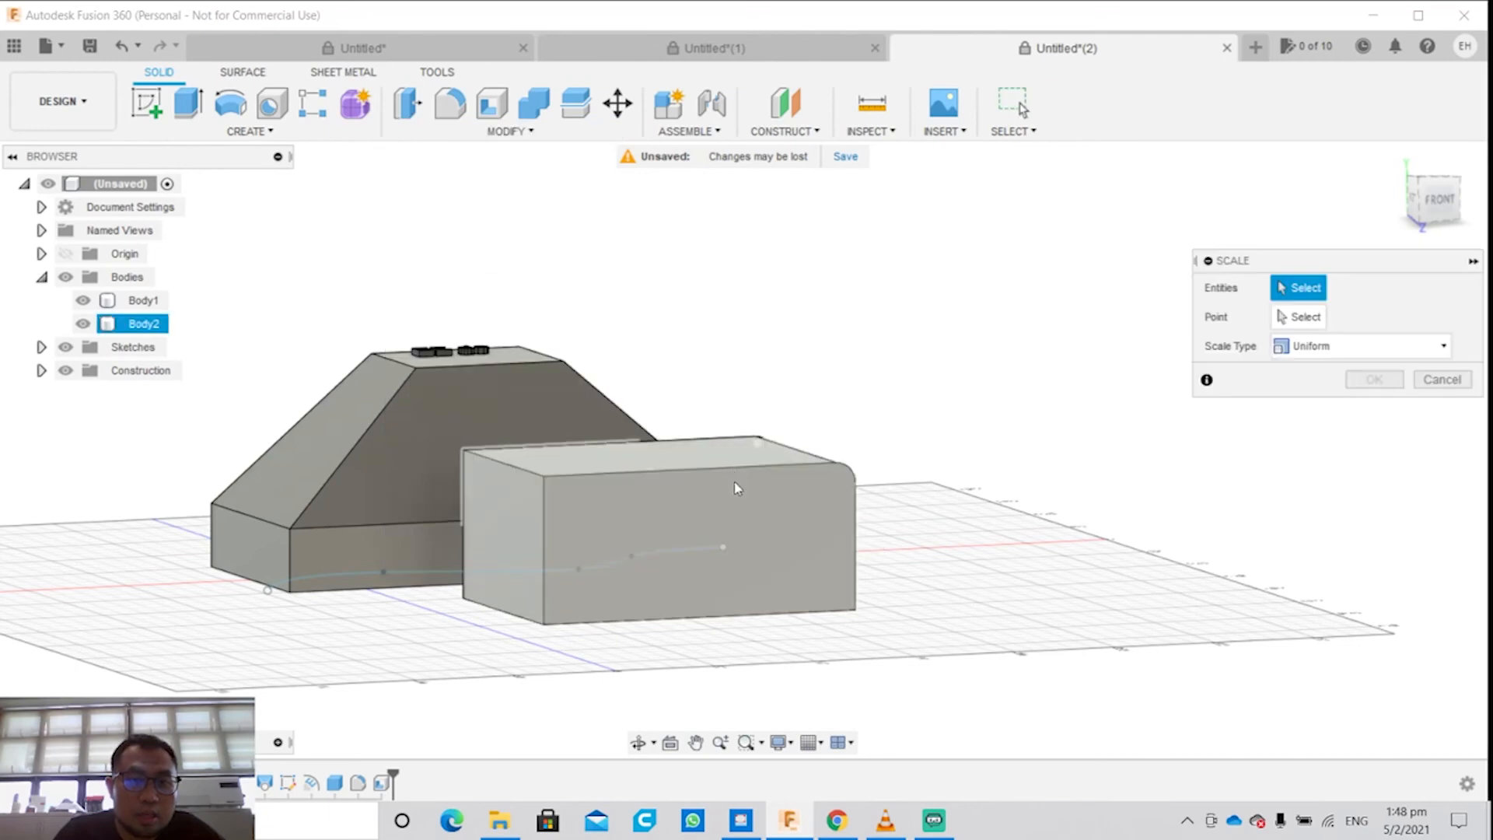
middle_click_drag(1015, 443, 914, 602, "shift")
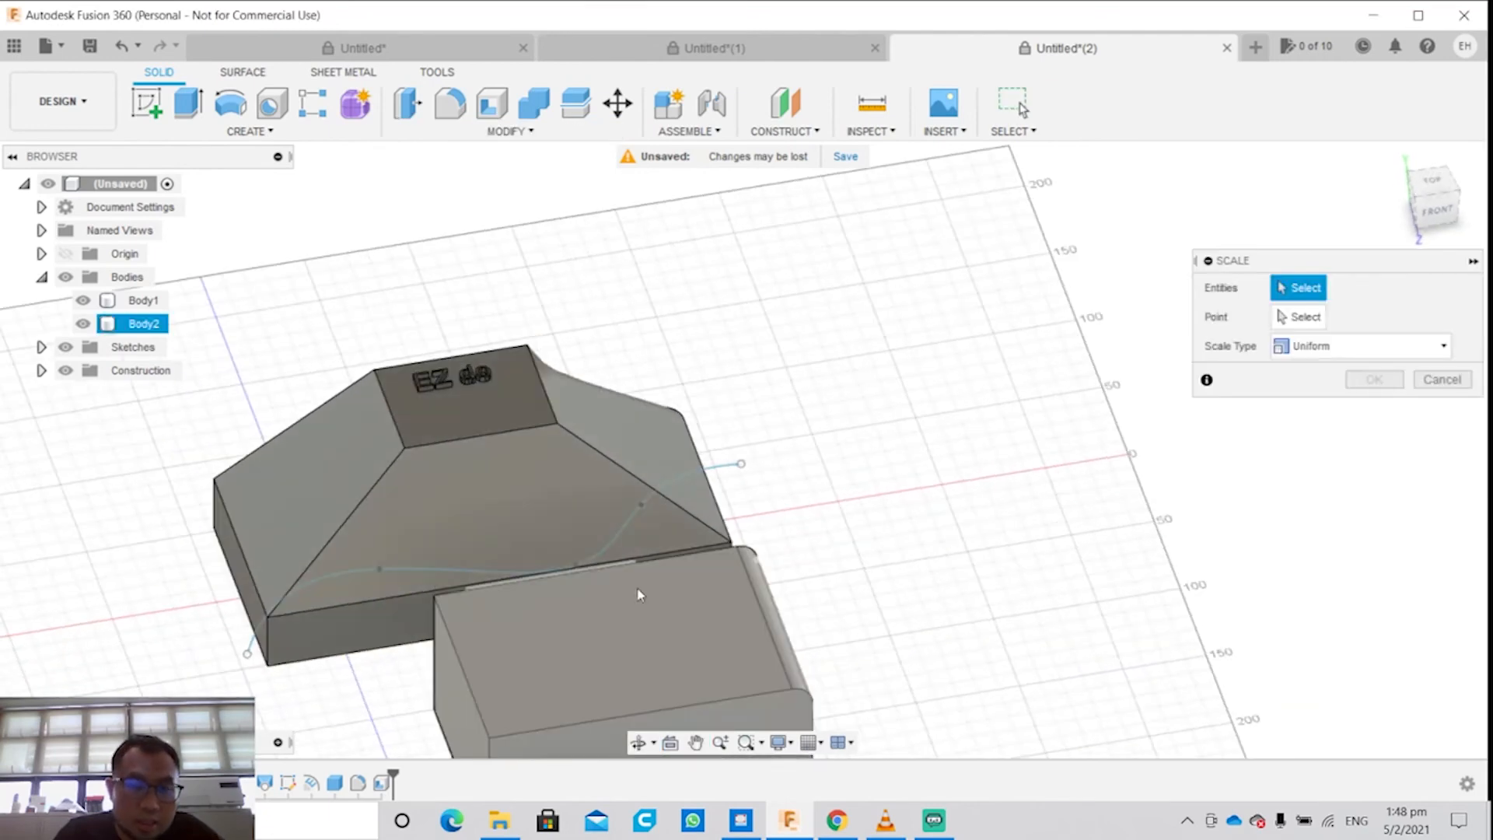
left_click(631, 614)
middle_click_drag(978, 457, 942, 344)
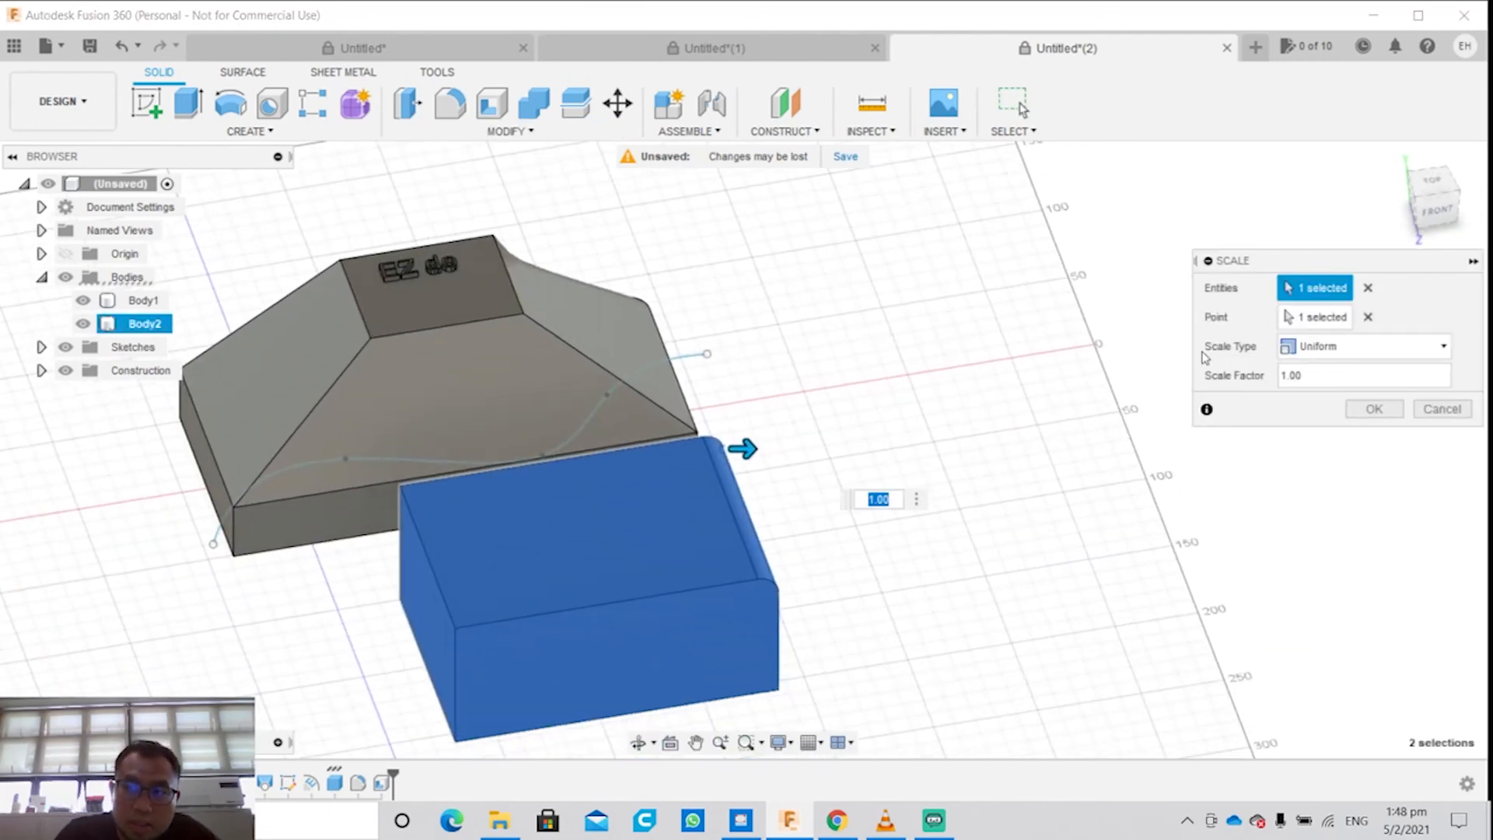
left_click_drag(734, 452, 995, 471)
left_click(1360, 349)
left_click(1322, 392)
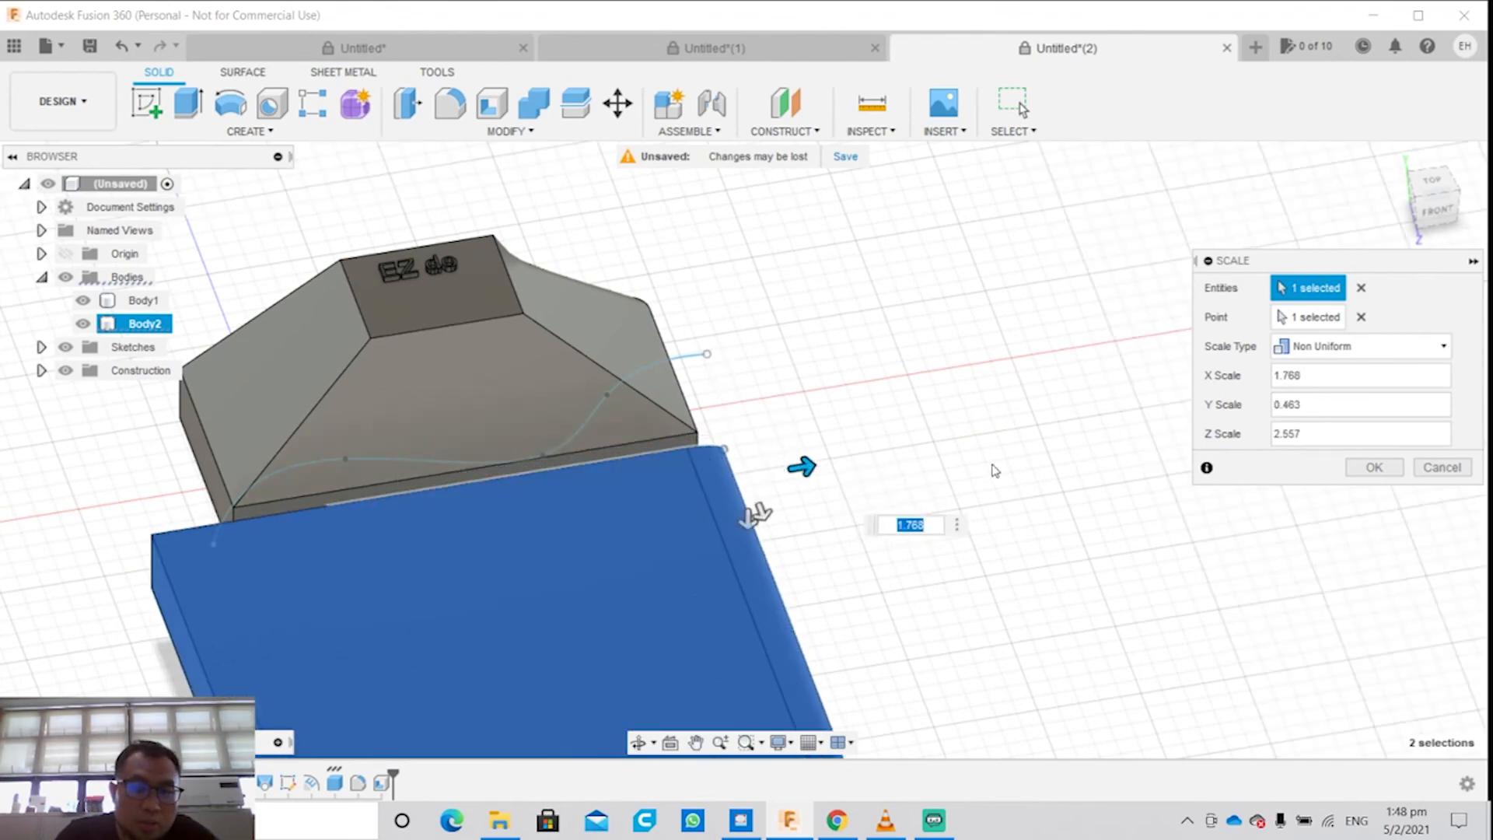
left_click(1374, 467)
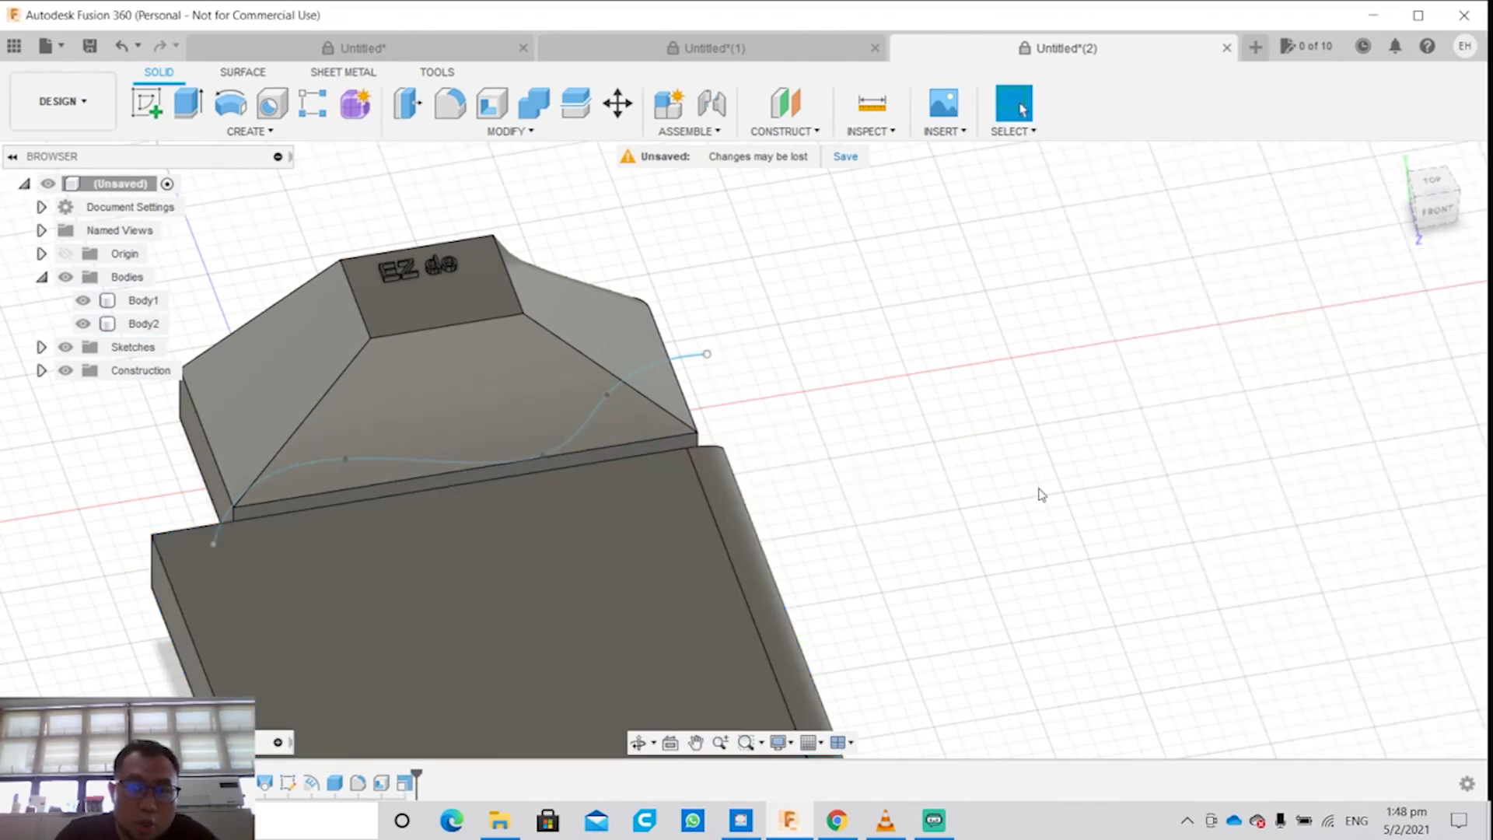
left_click(476, 132)
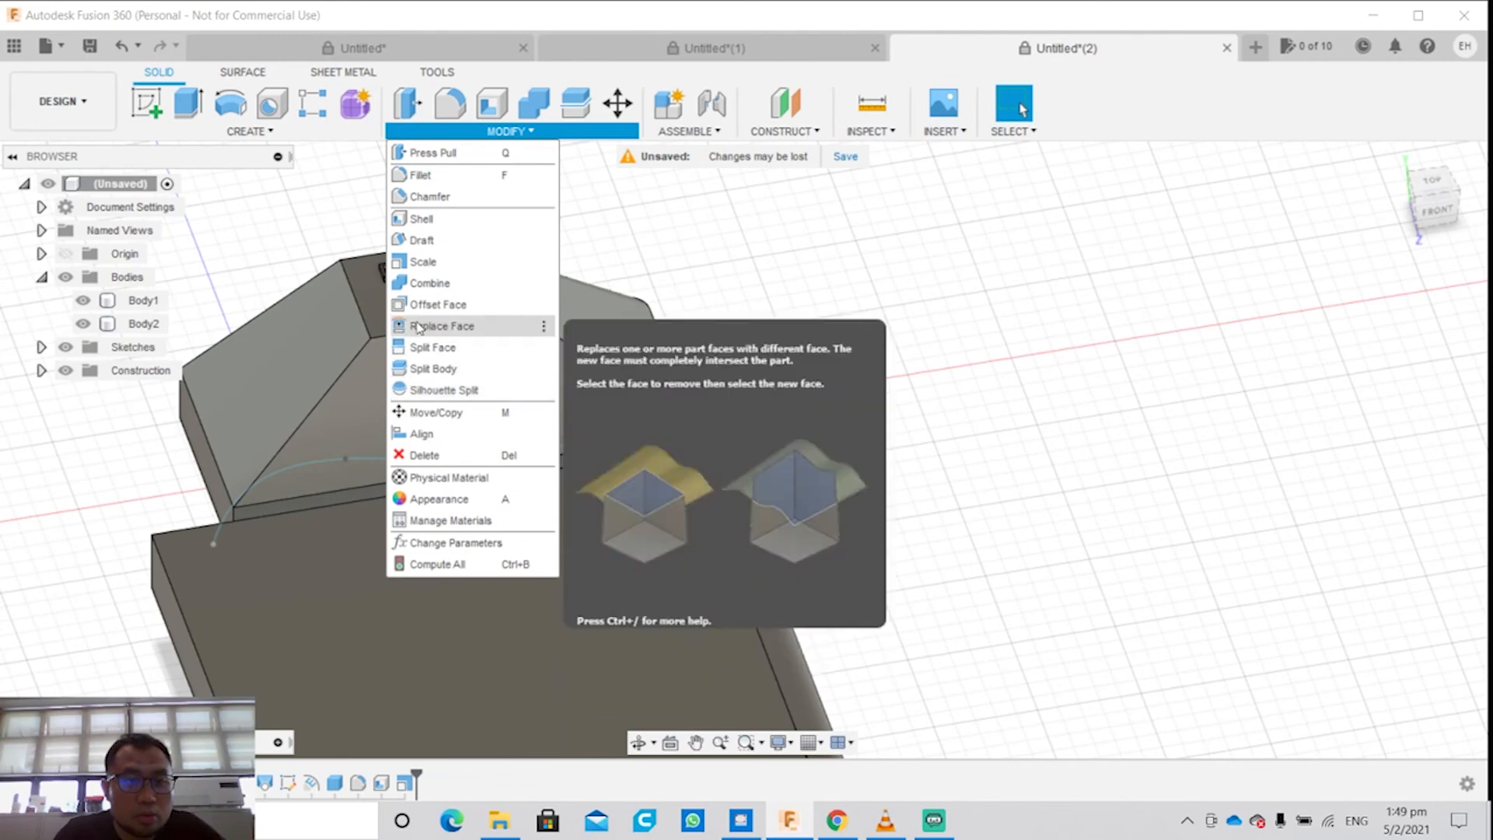
left_click(450, 371)
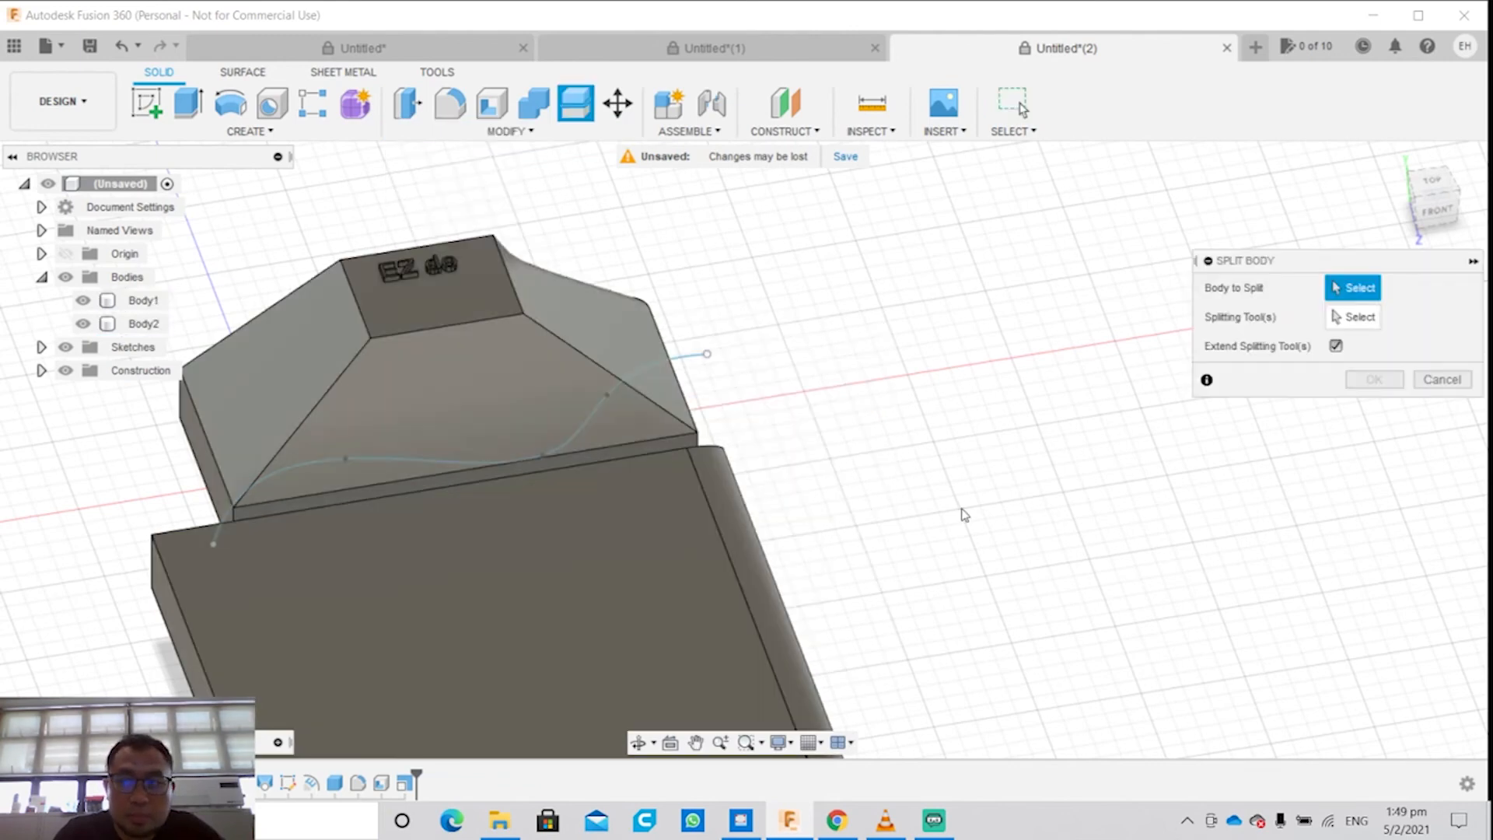
scroll(960, 513, "up", 3)
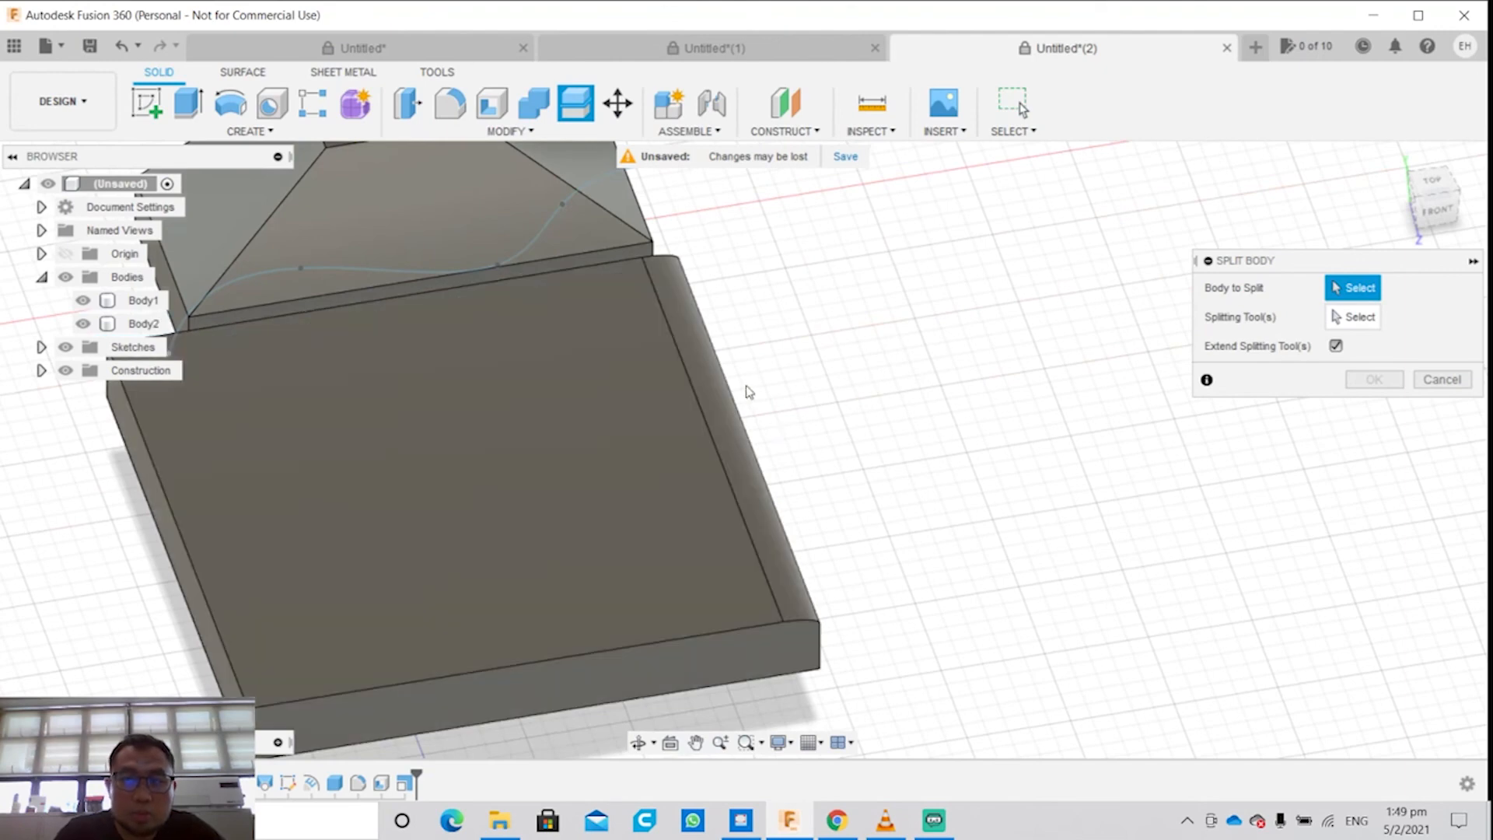
left_click(676, 400)
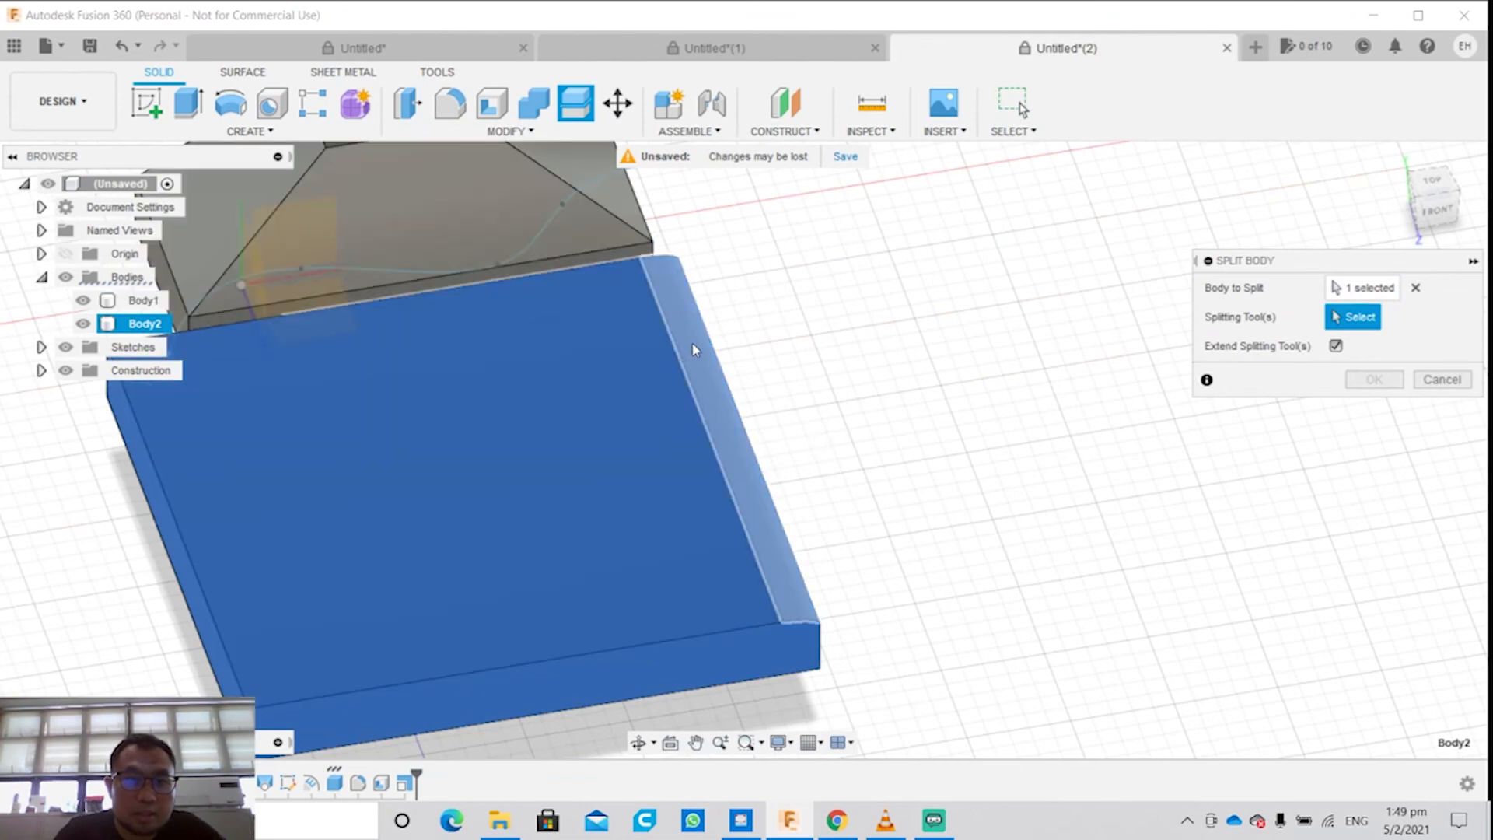
key("Escape")
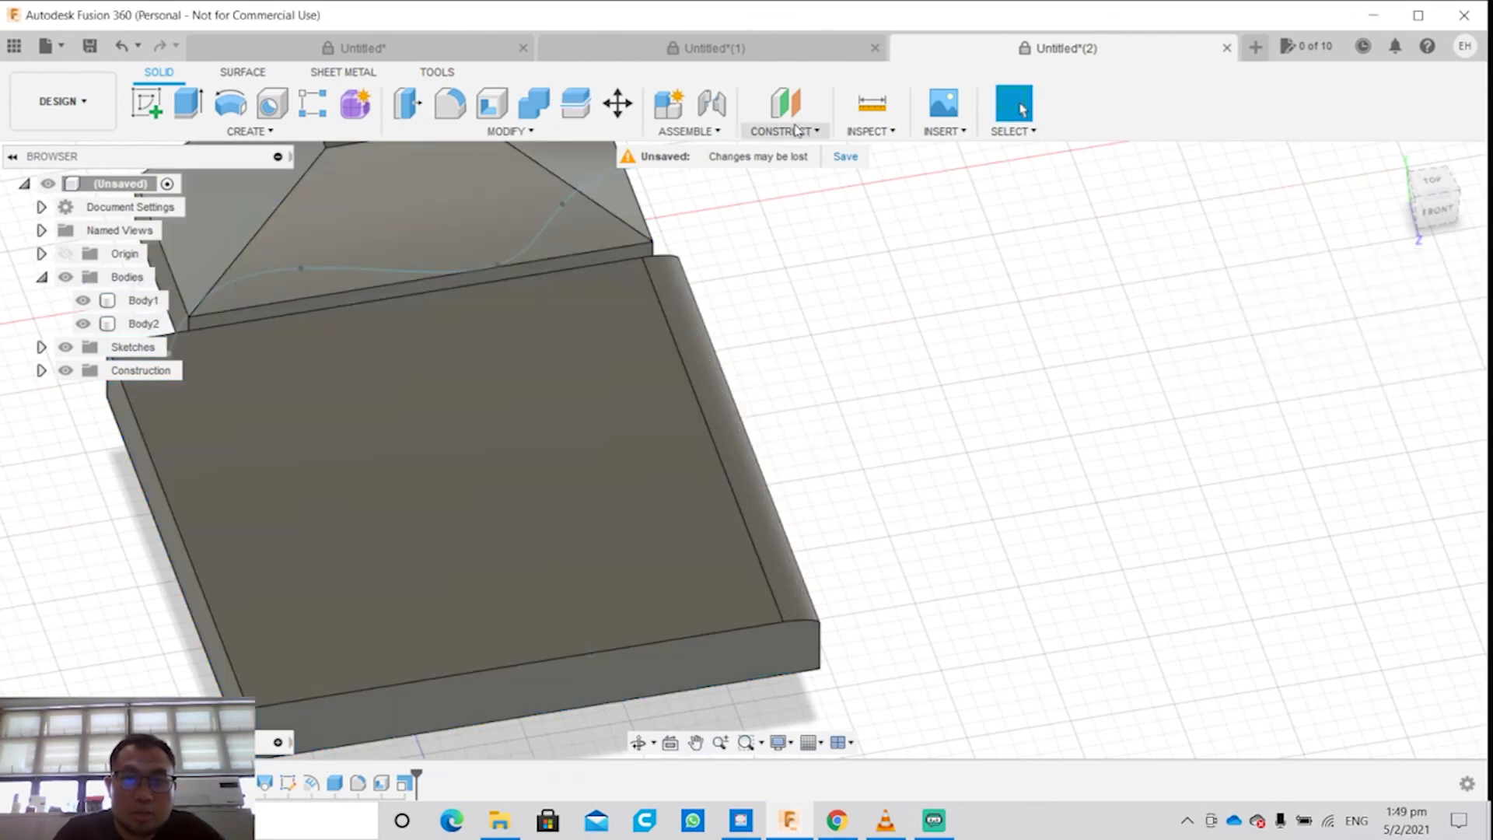
Step: Create a construction plane offset -10 mm from the left end face of the scaled box, inside the body
left_click(781, 131)
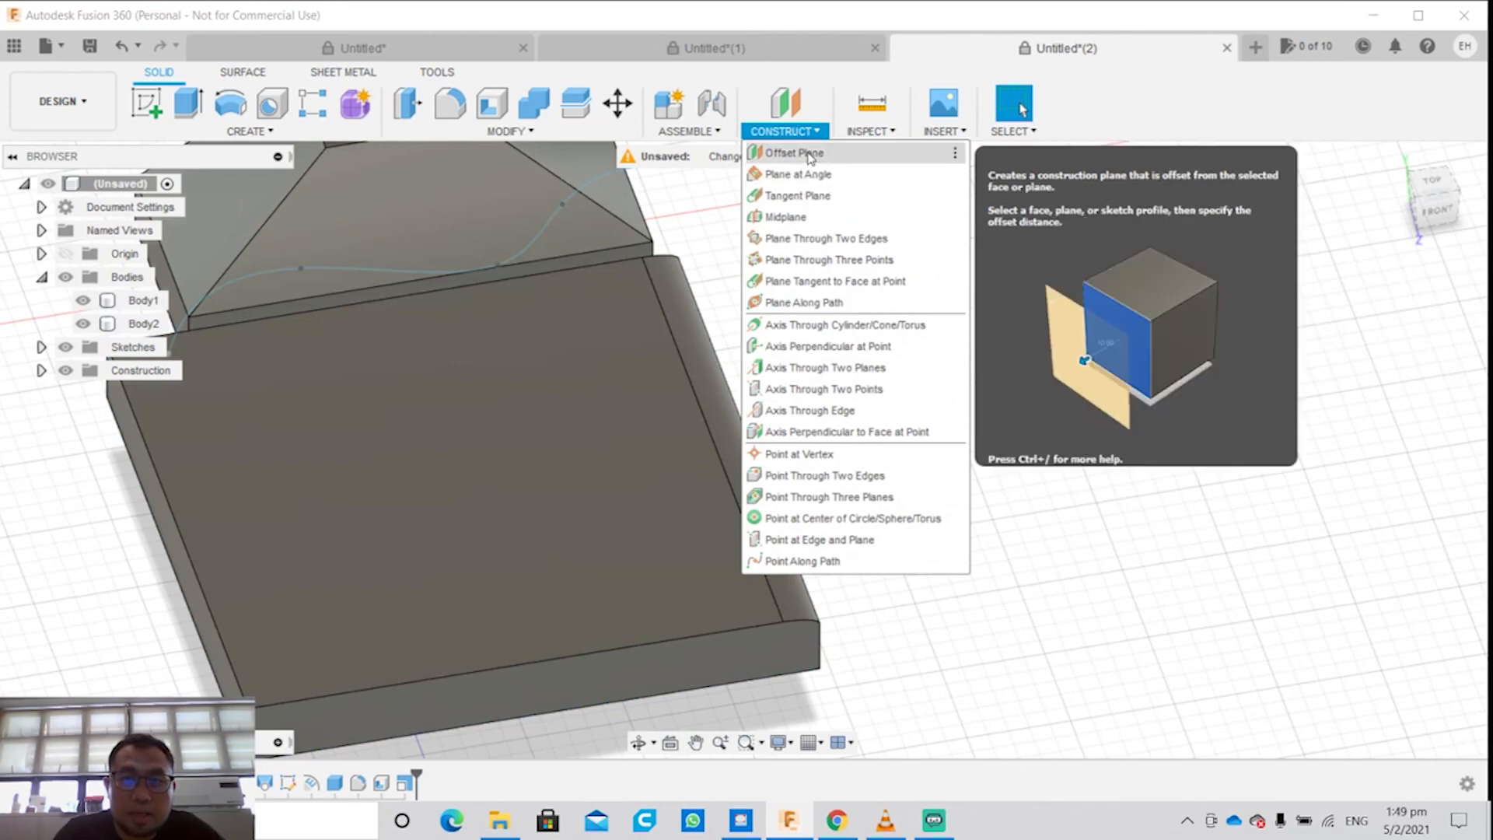
left_click(809, 153)
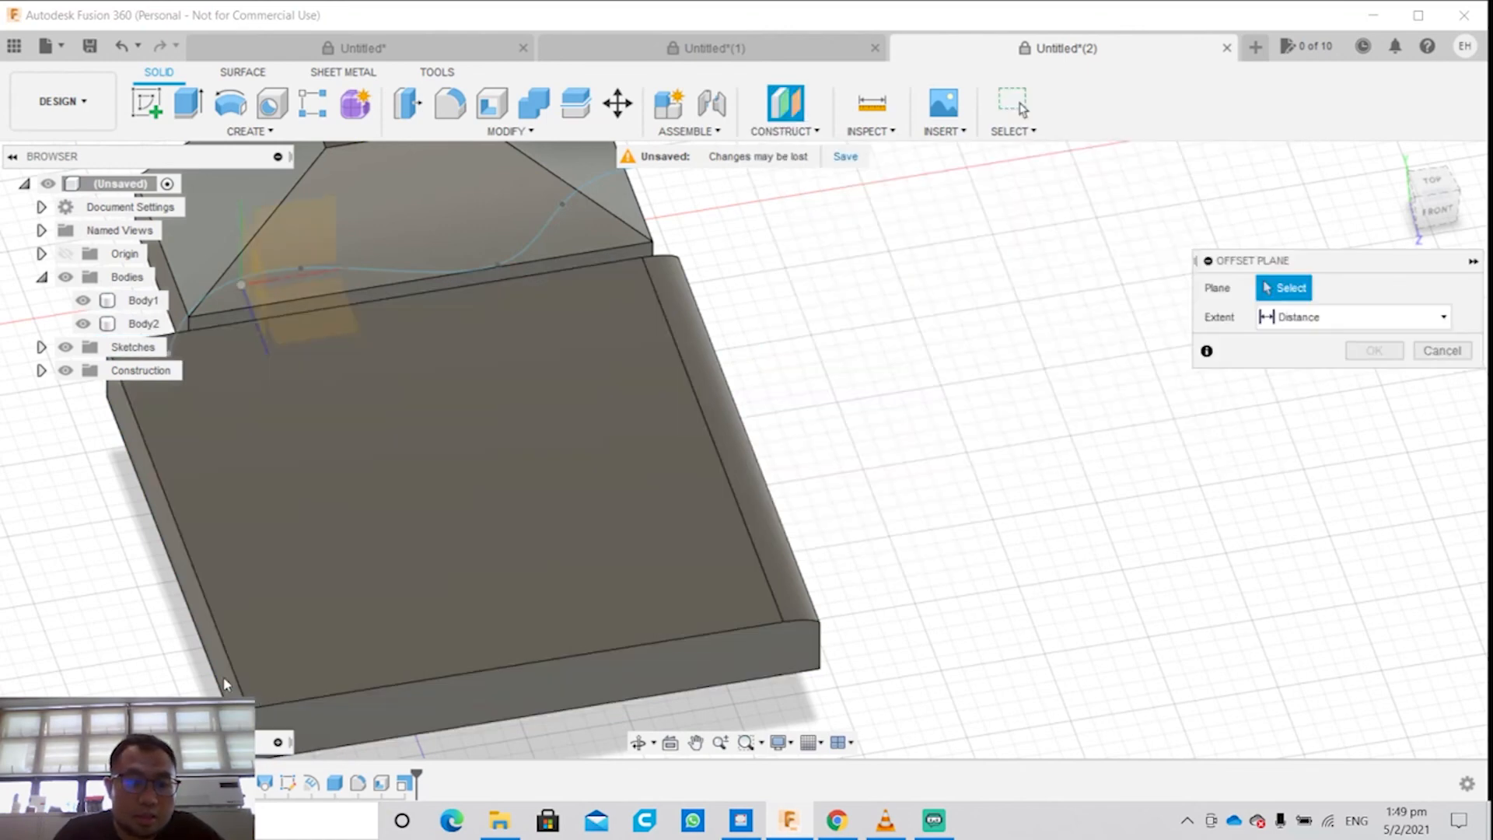
middle_click_drag(238, 680, 373, 618, "shift")
left_click(266, 712)
middle_click_drag(496, 619, 434, 647, "shift")
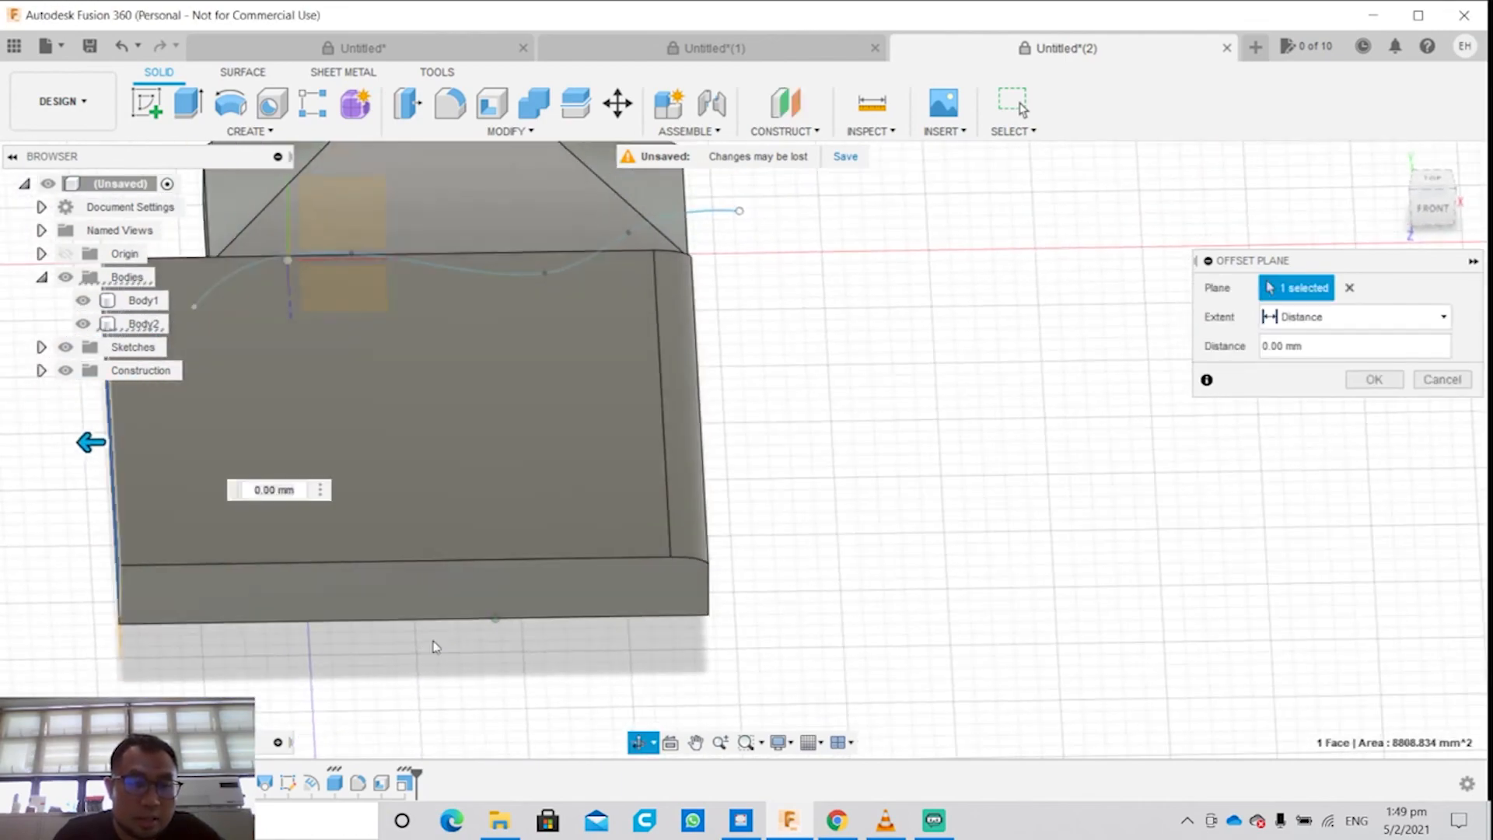
mouse_move(87, 445)
left_mouse_down()
mouse_move(132, 446)
mouse_move(109, 448)
left_mouse_up()
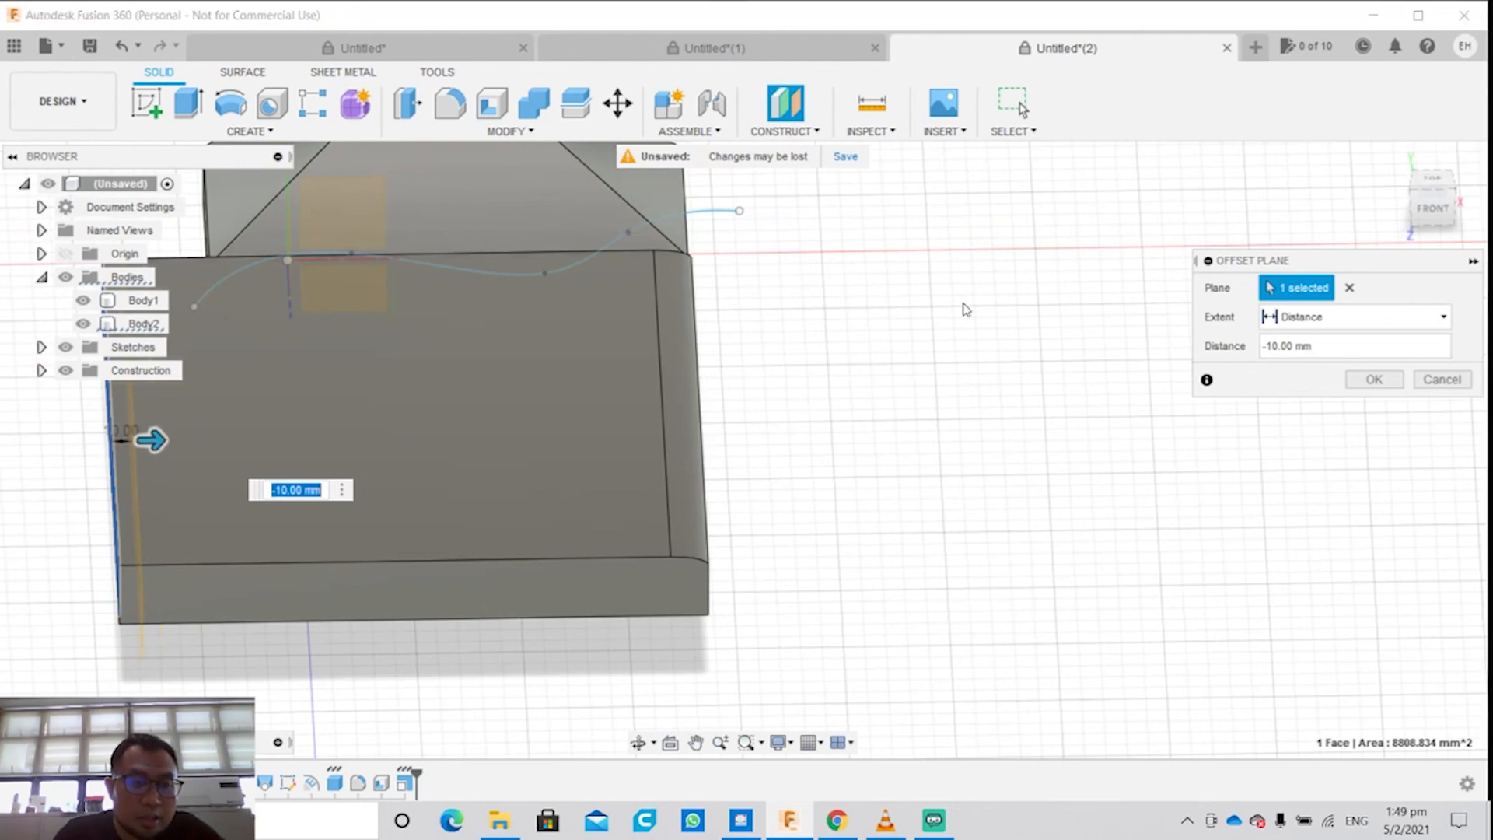
left_click(1374, 379)
Step: Split the box body (Body2) using the offset construction plane near its left end as the splitting tool
left_click(513, 130)
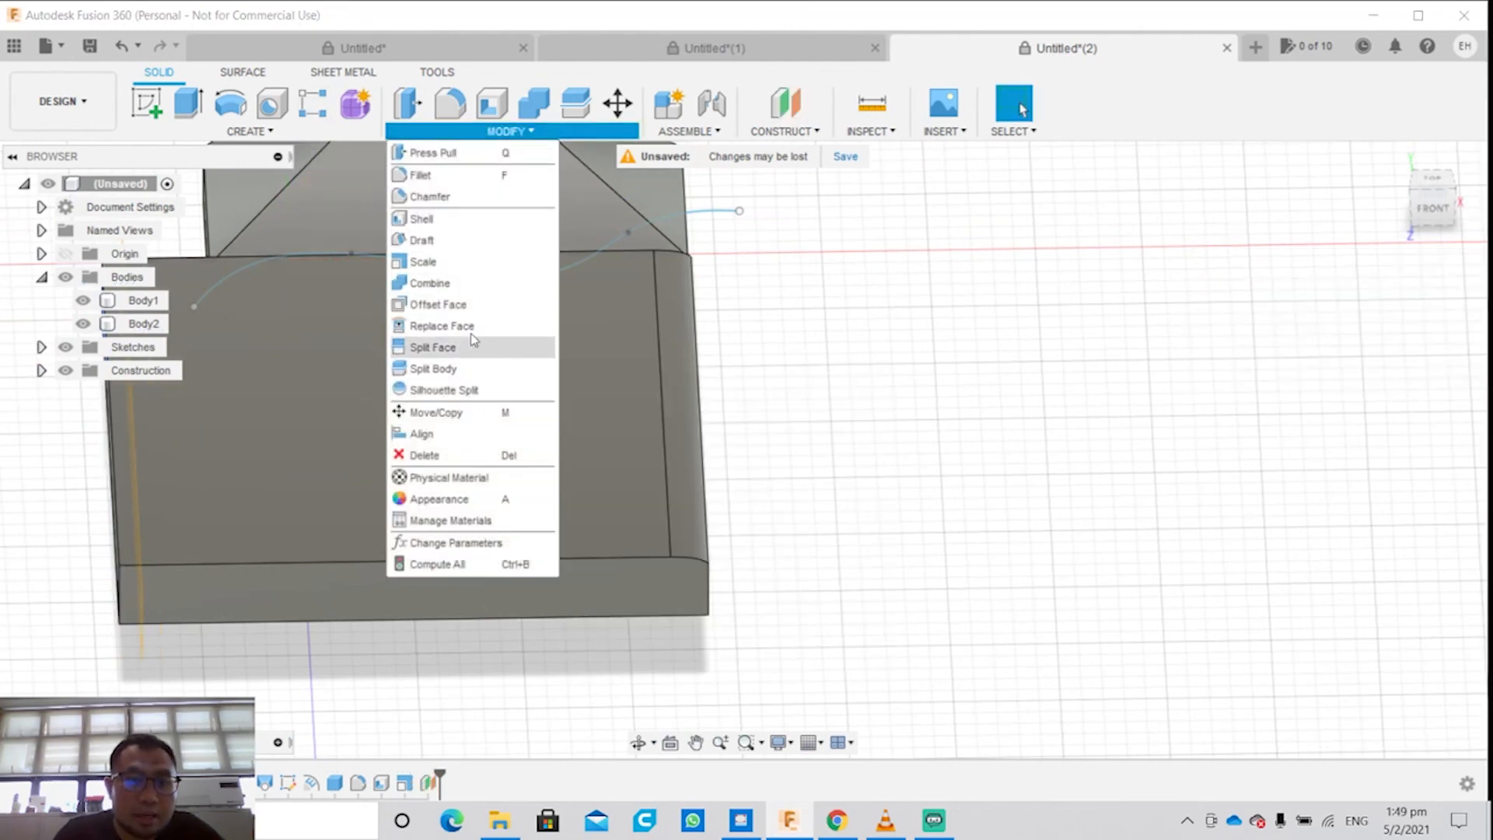
left_click(459, 369)
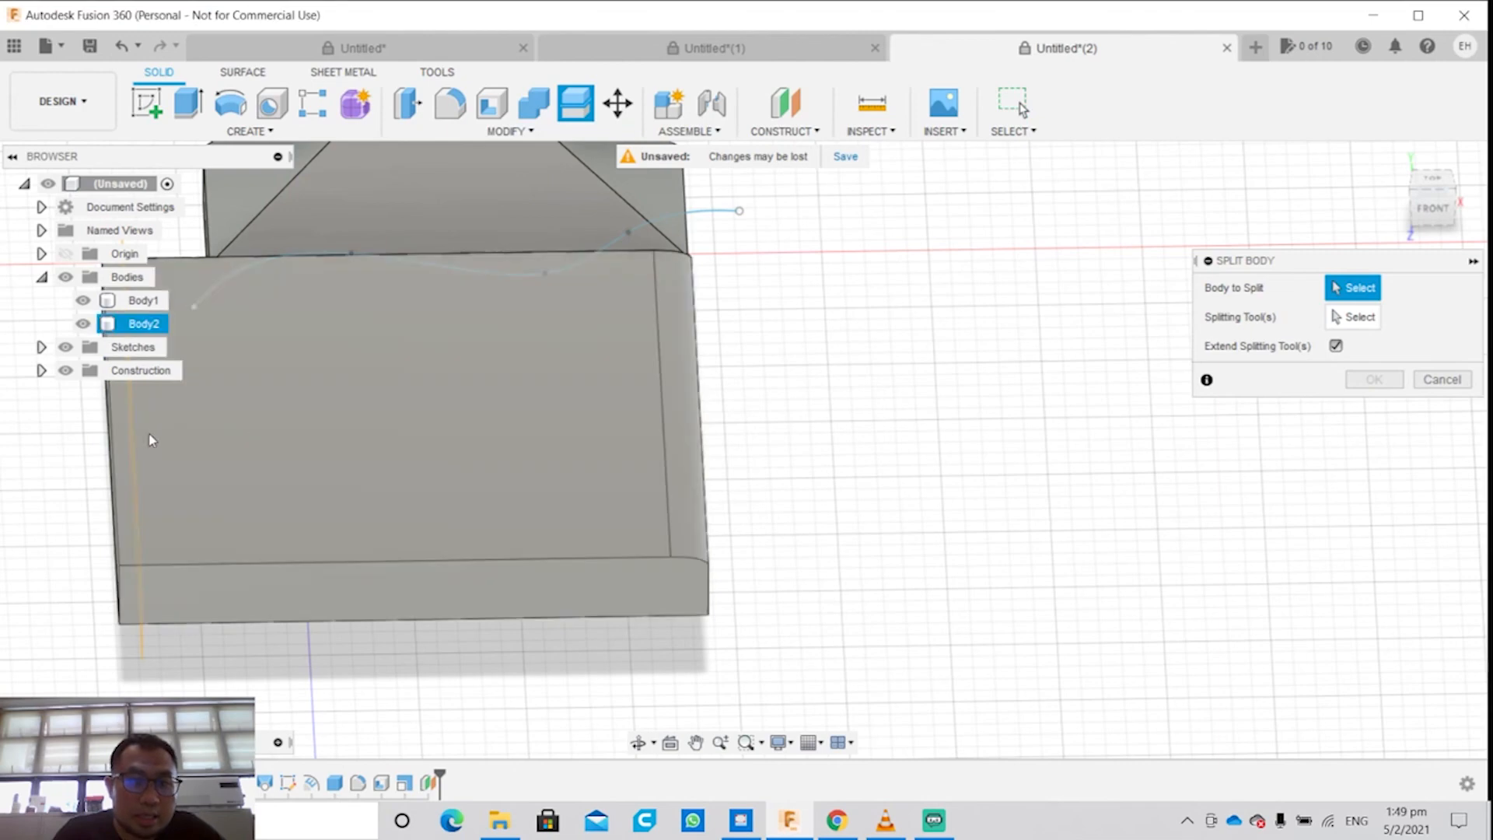
left_click(561, 394)
middle_click_drag(220, 510, 700, 503)
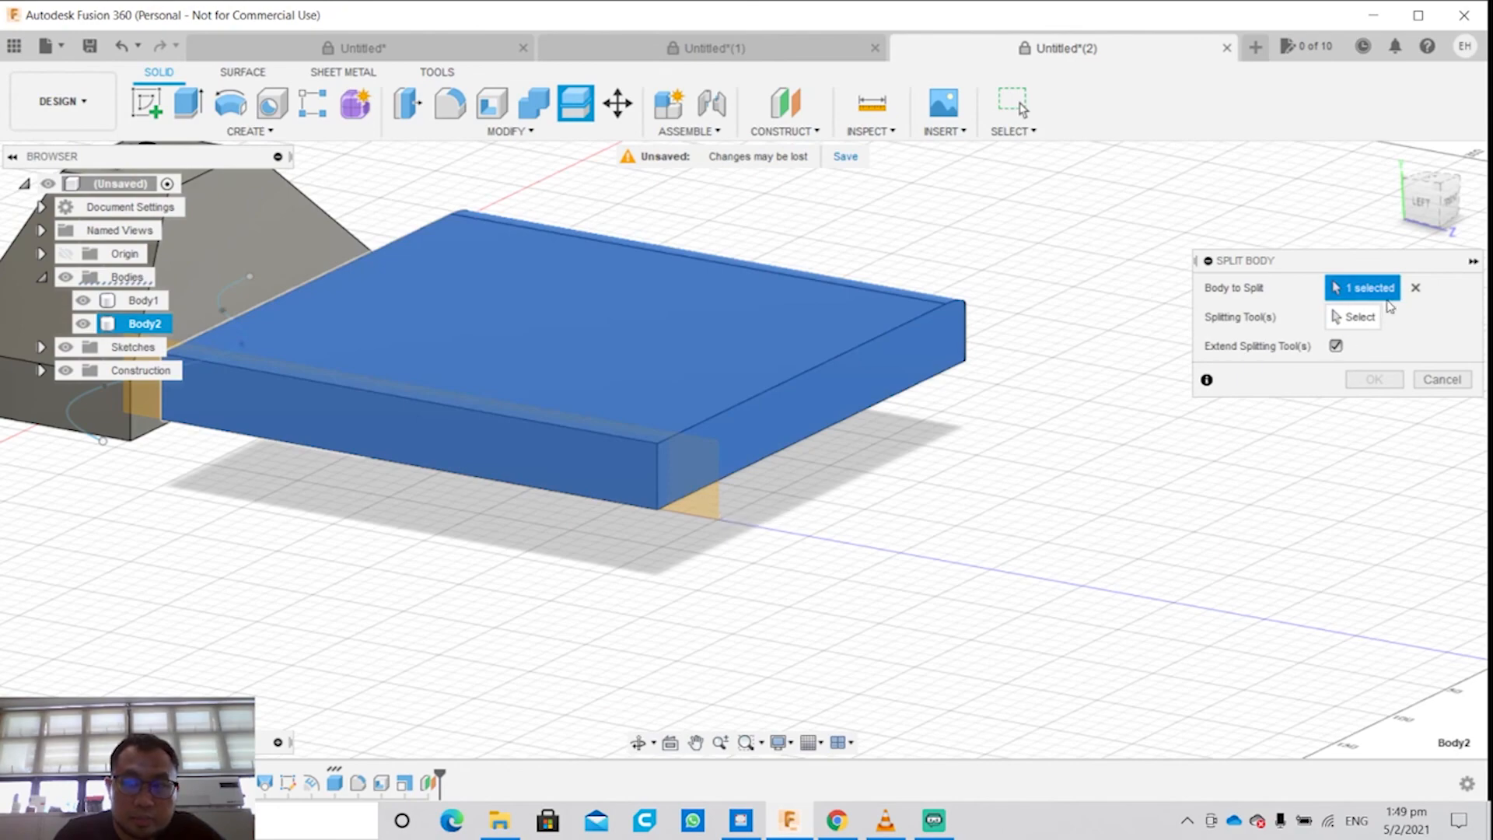
left_click(1362, 317)
left_click(716, 497)
middle_click_drag(876, 493, 783, 526, "shift")
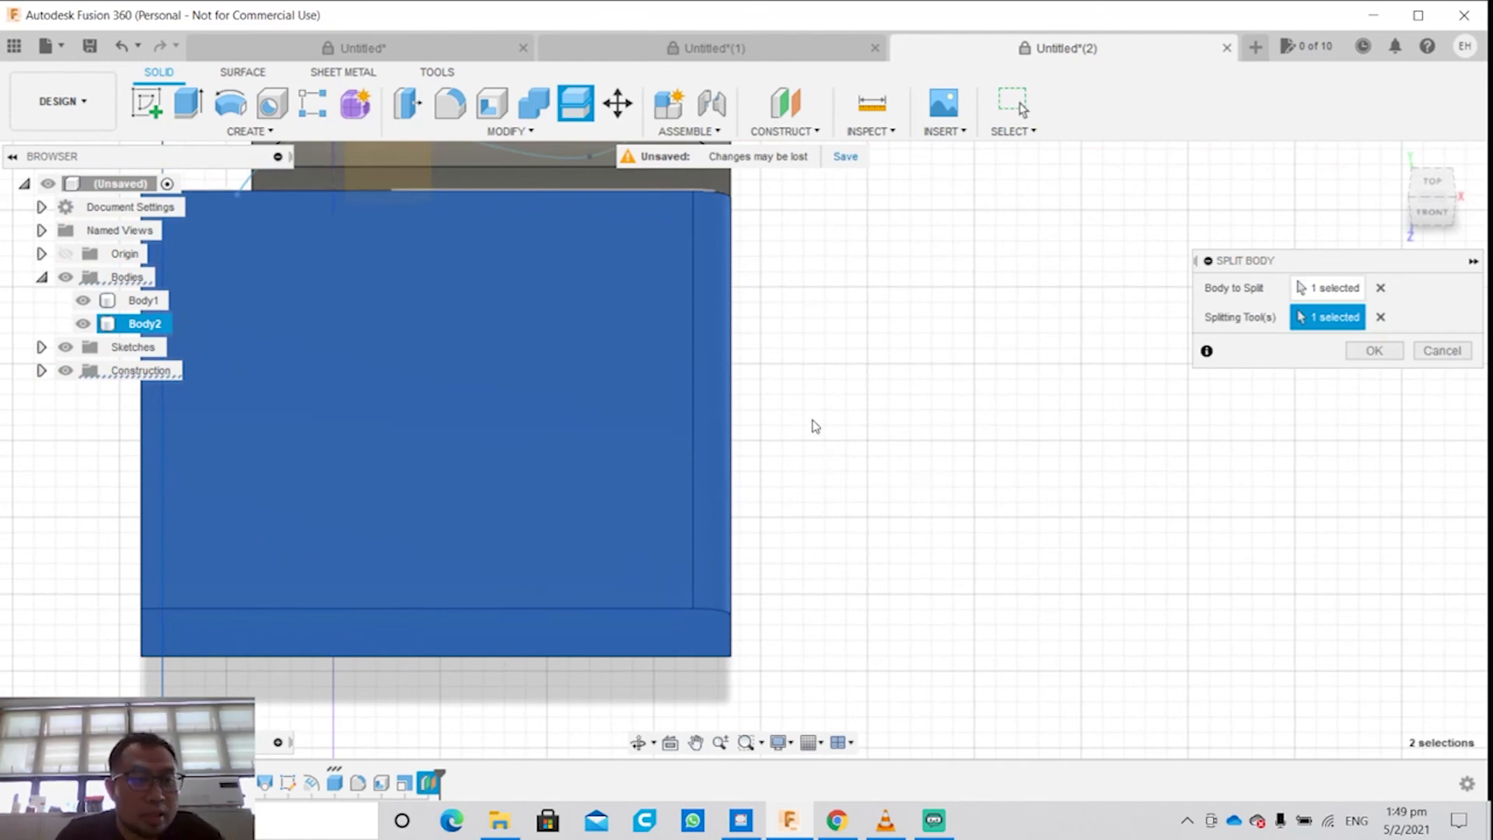
left_click(1373, 351)
Step: Cut away the thin end slice (Body3) split off the left end of the box
middle_click_drag(373, 559, 484, 560)
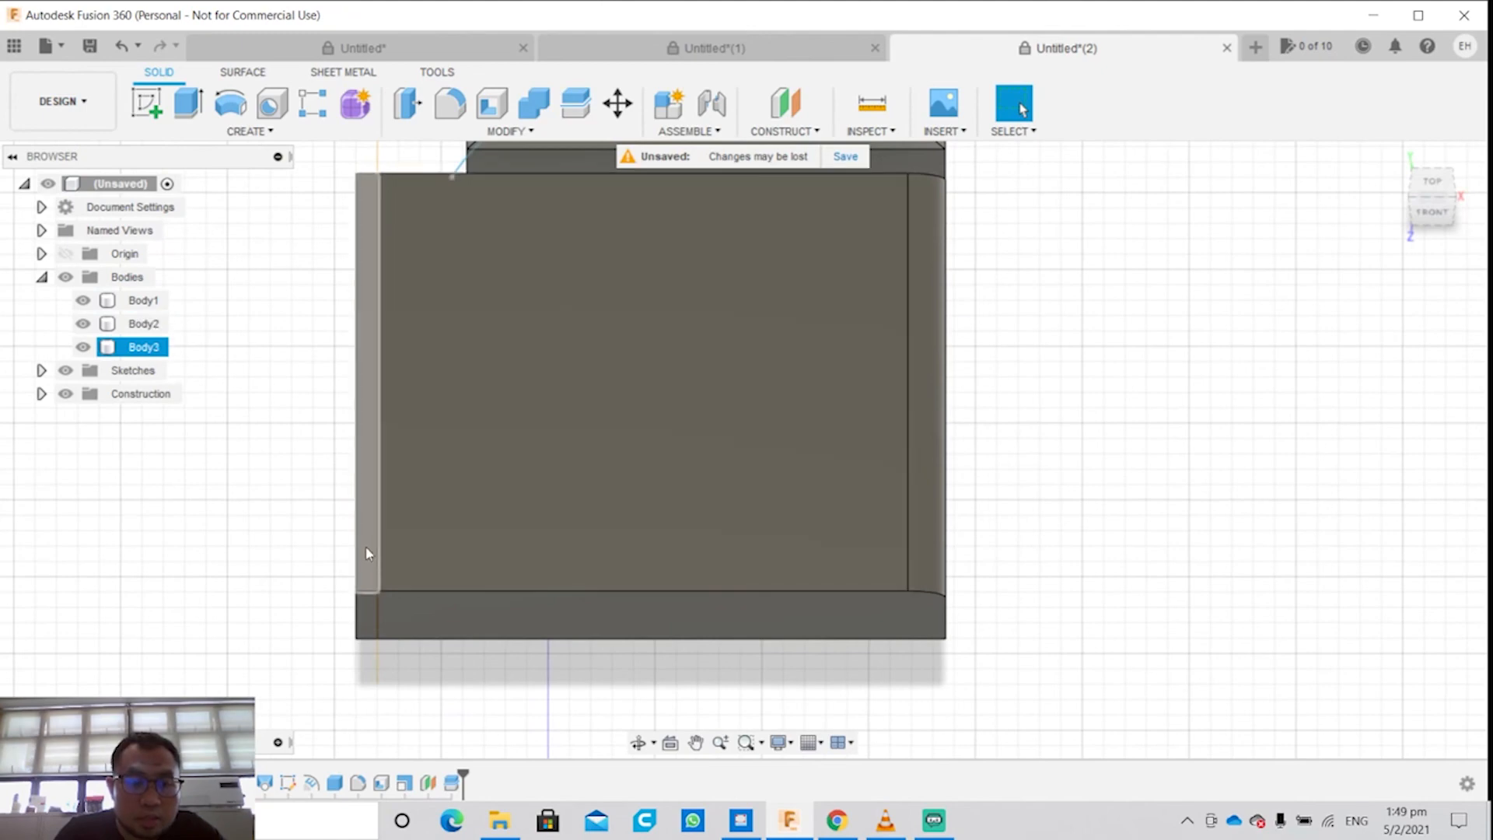
middle_click_drag(364, 607, 407, 605)
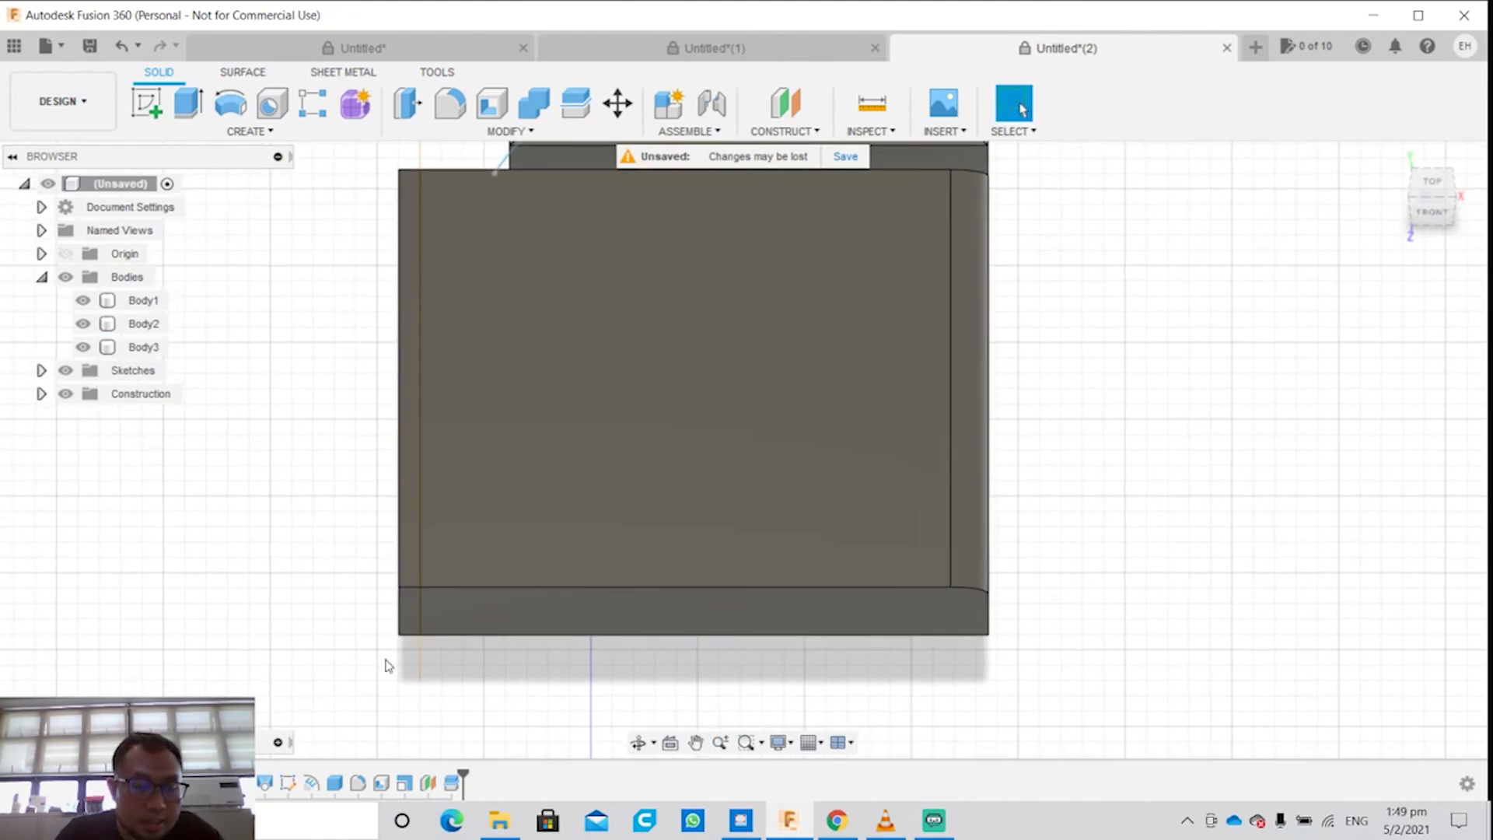
middle_click_drag(387, 665, 448, 625, "shift")
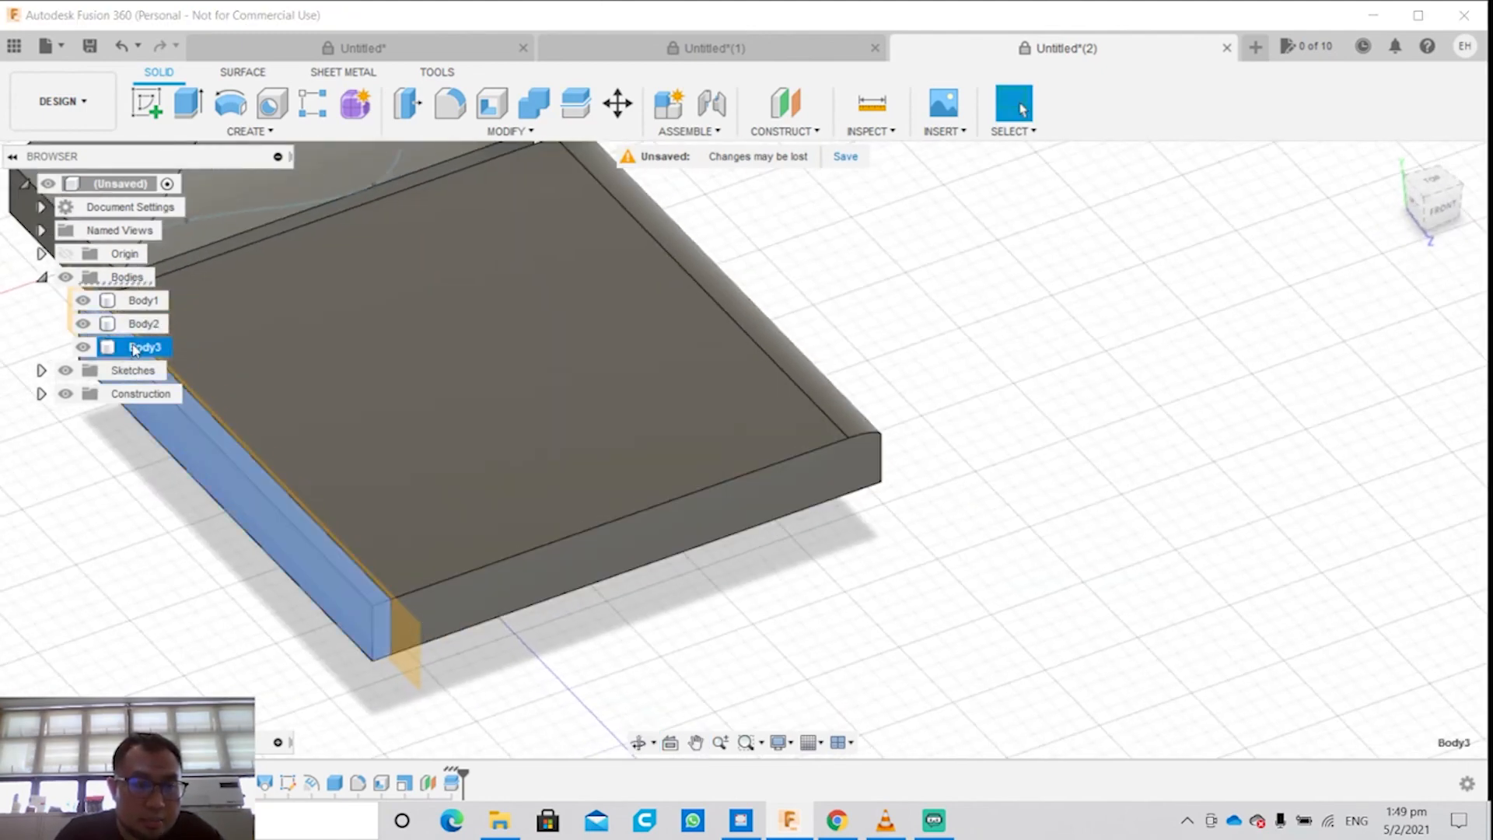
right_click(362, 610)
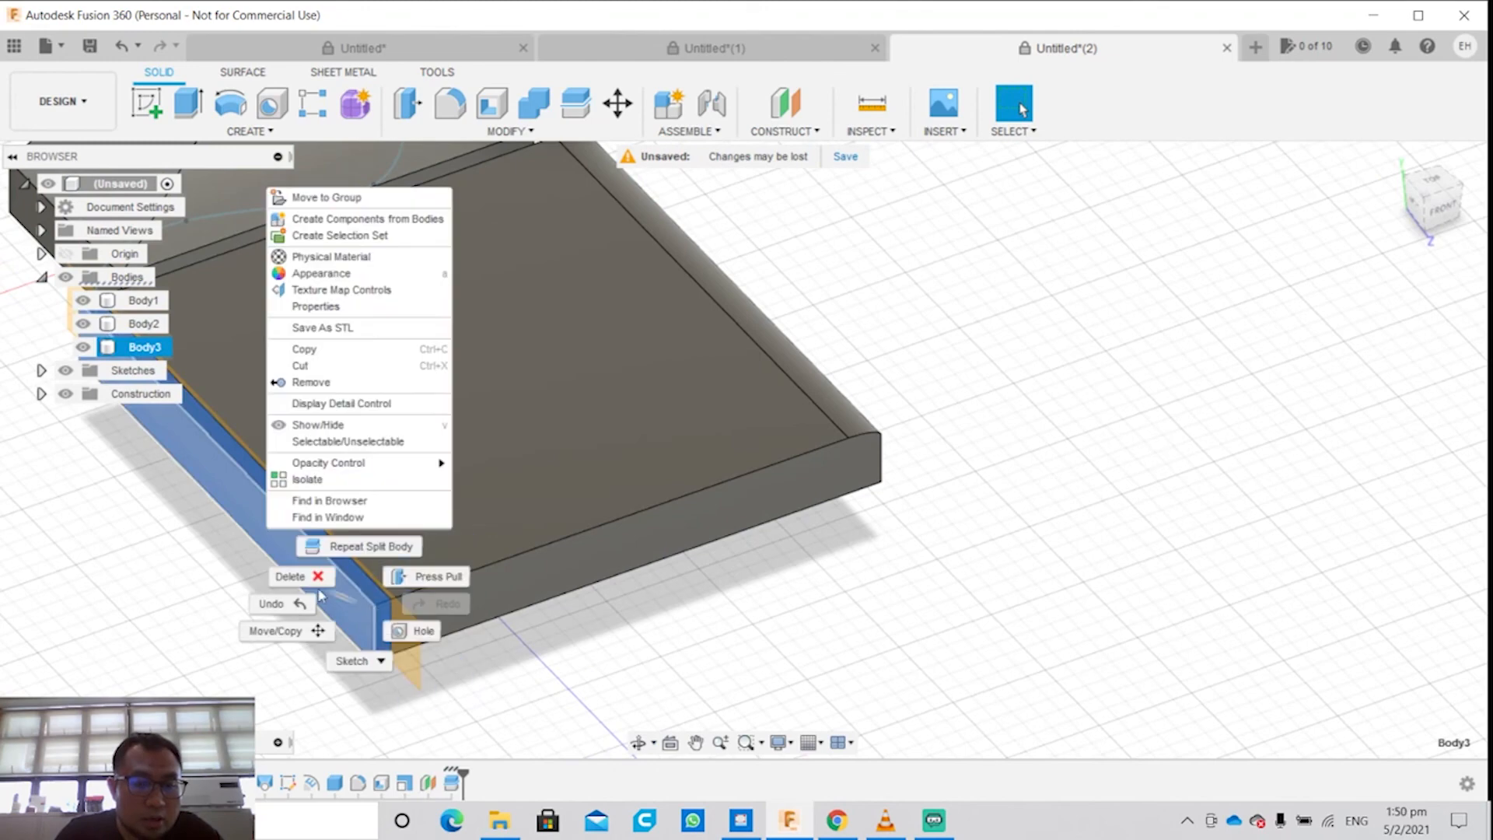
left_click(340, 366)
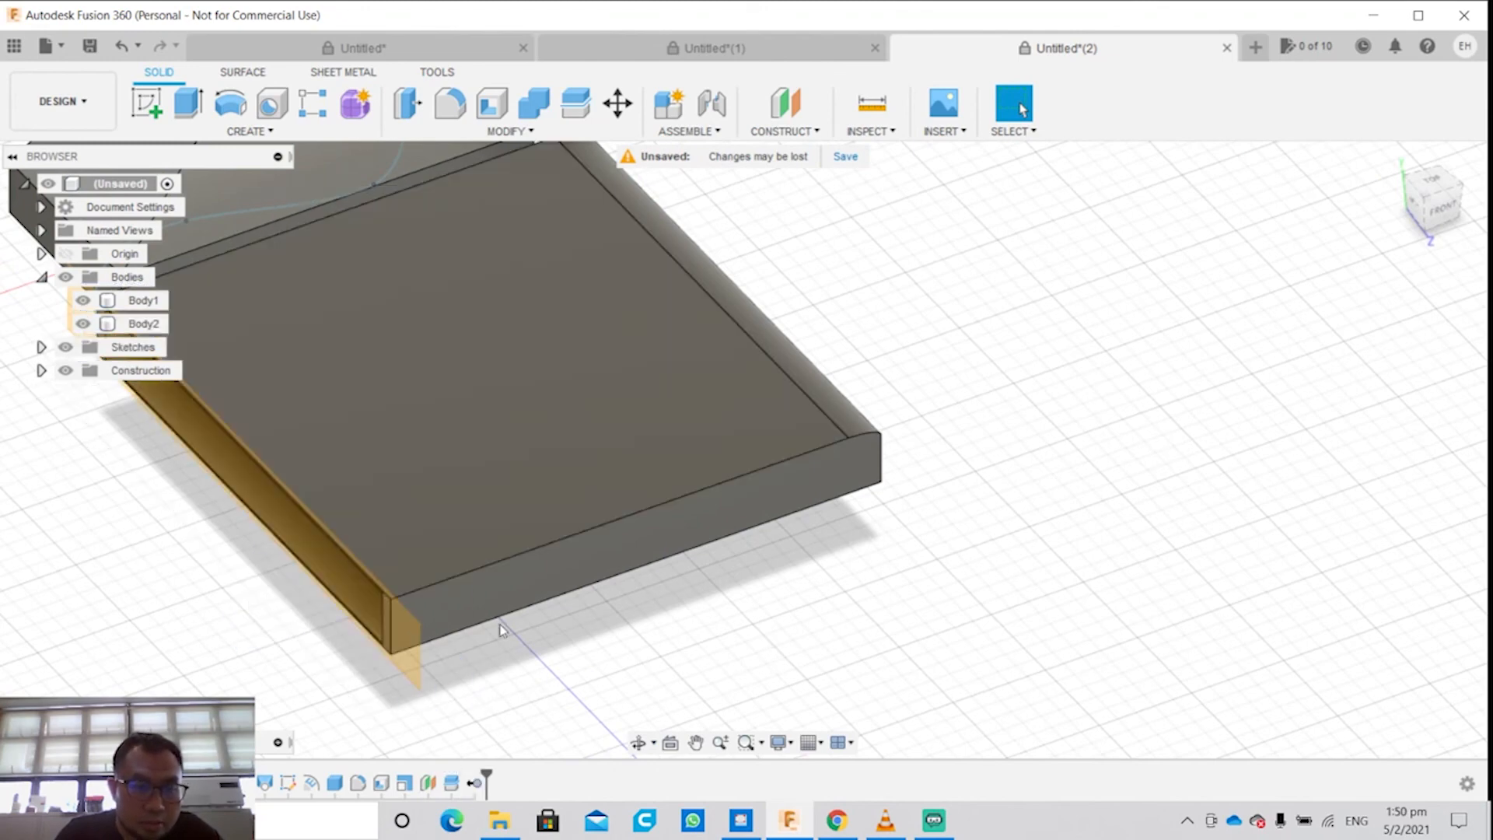
middle_click_drag(487, 668, 549, 615, "shift")
middle_click_drag(285, 624, 526, 597, "shift")
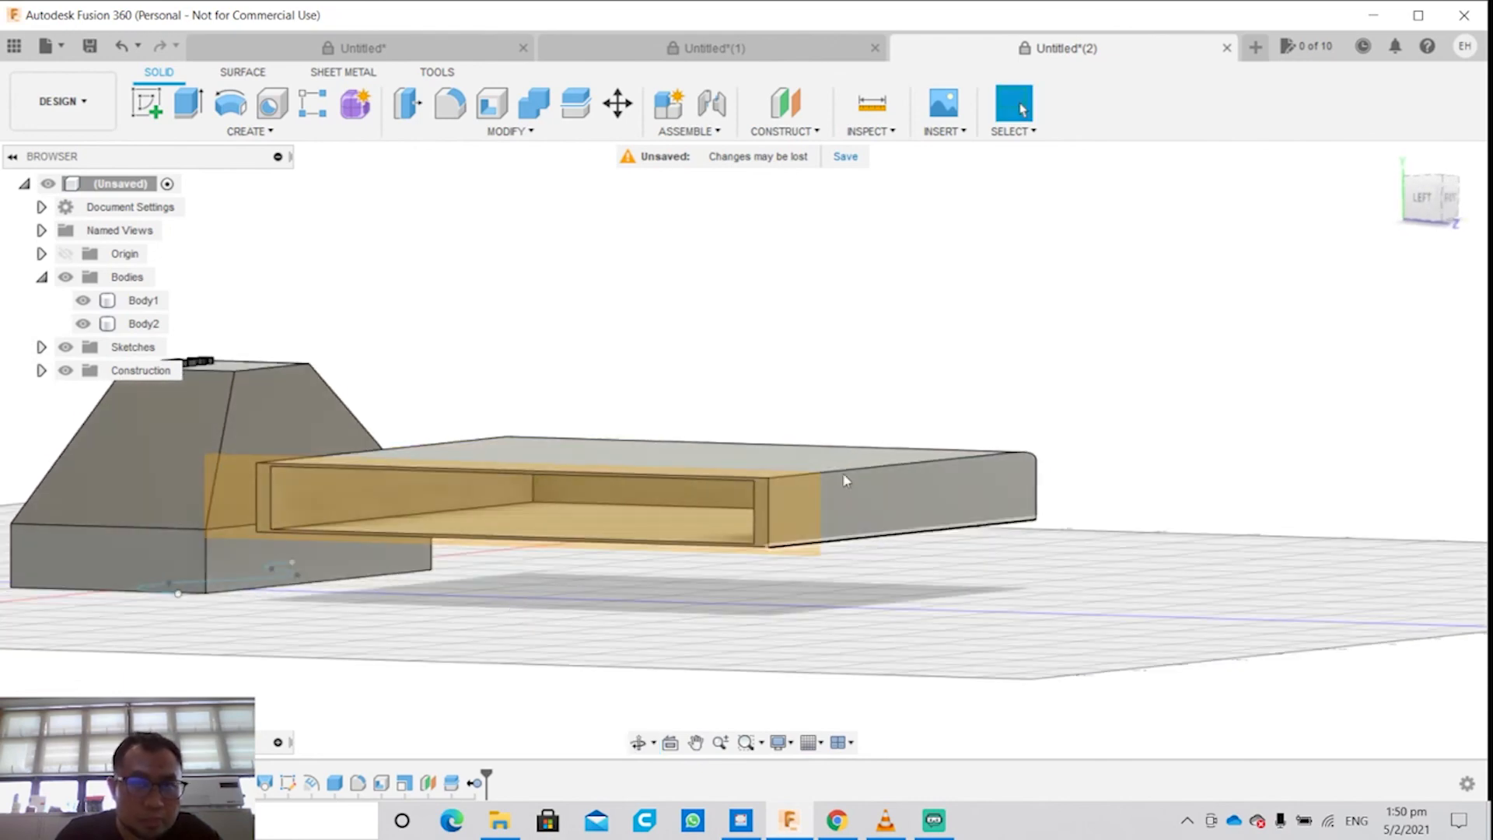
left_click(509, 130)
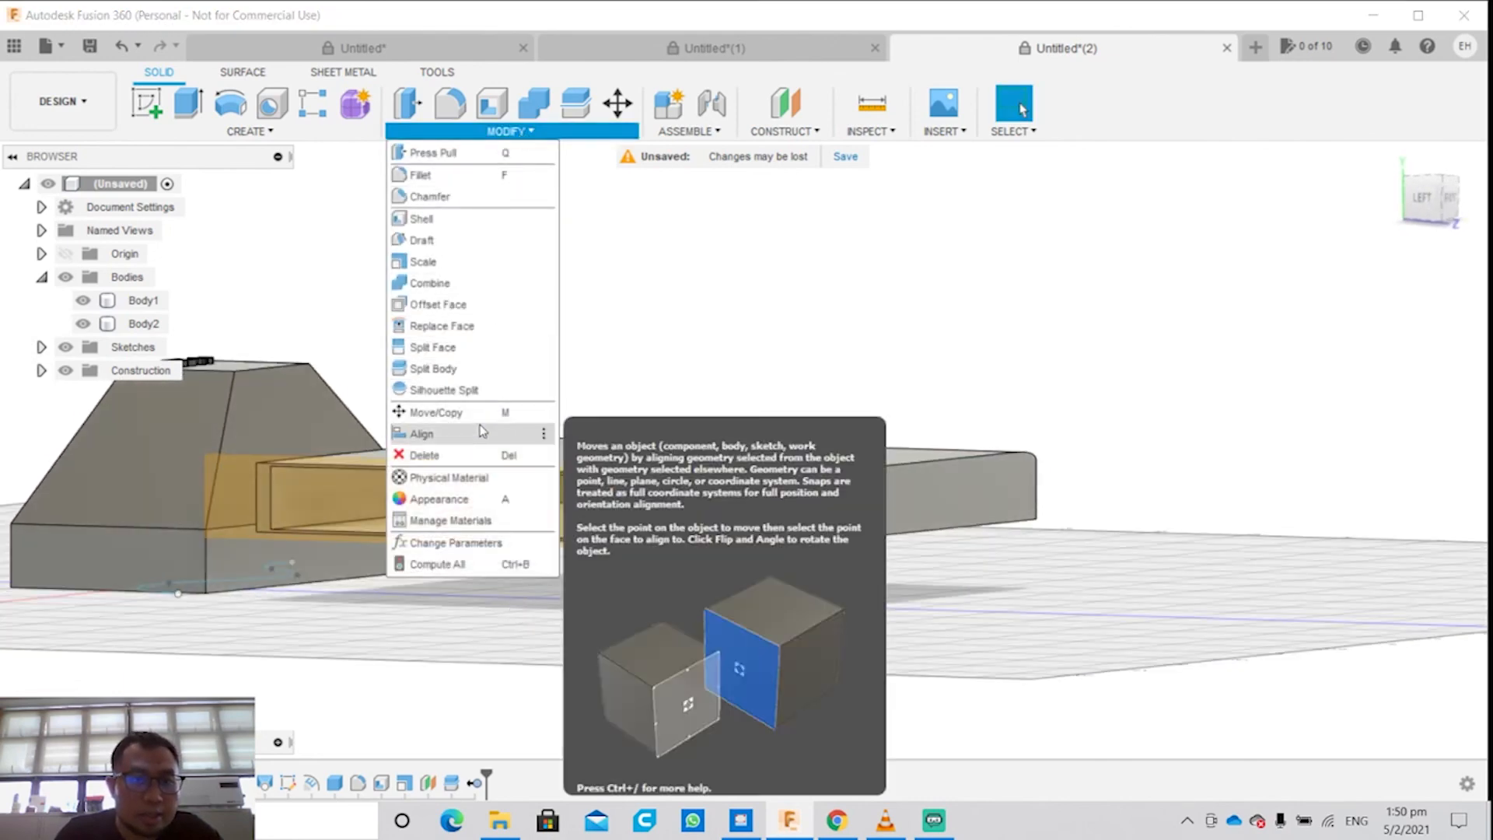
Step: Move the box body (Body2) by -31.018 mm in Y and 33.007 mm in Z
left_click(478, 412)
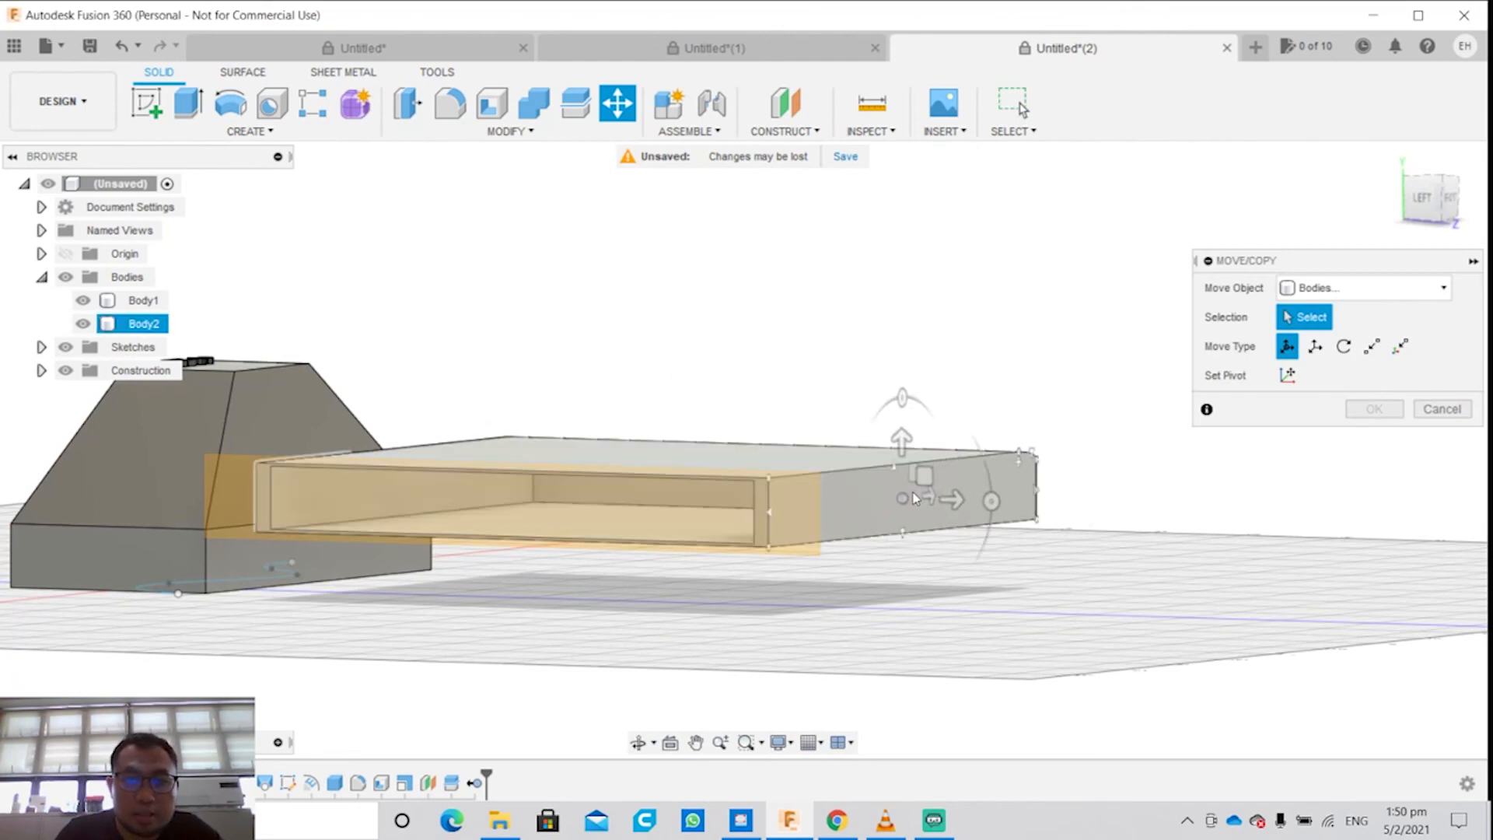
left_click(920, 475)
left_click_drag(921, 475, 985, 544)
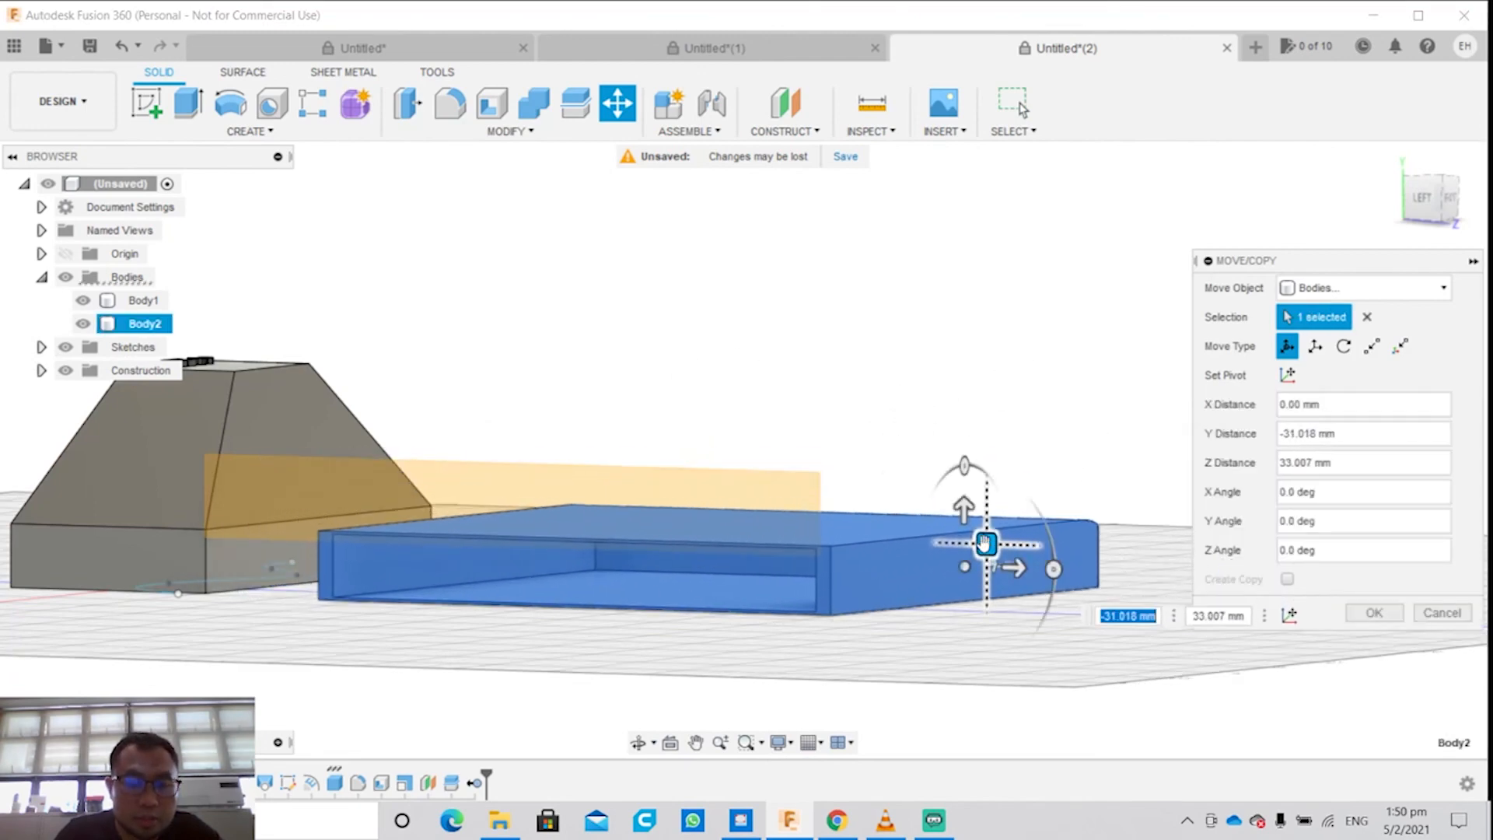
middle_click_drag(976, 543, 917, 553, "shift")
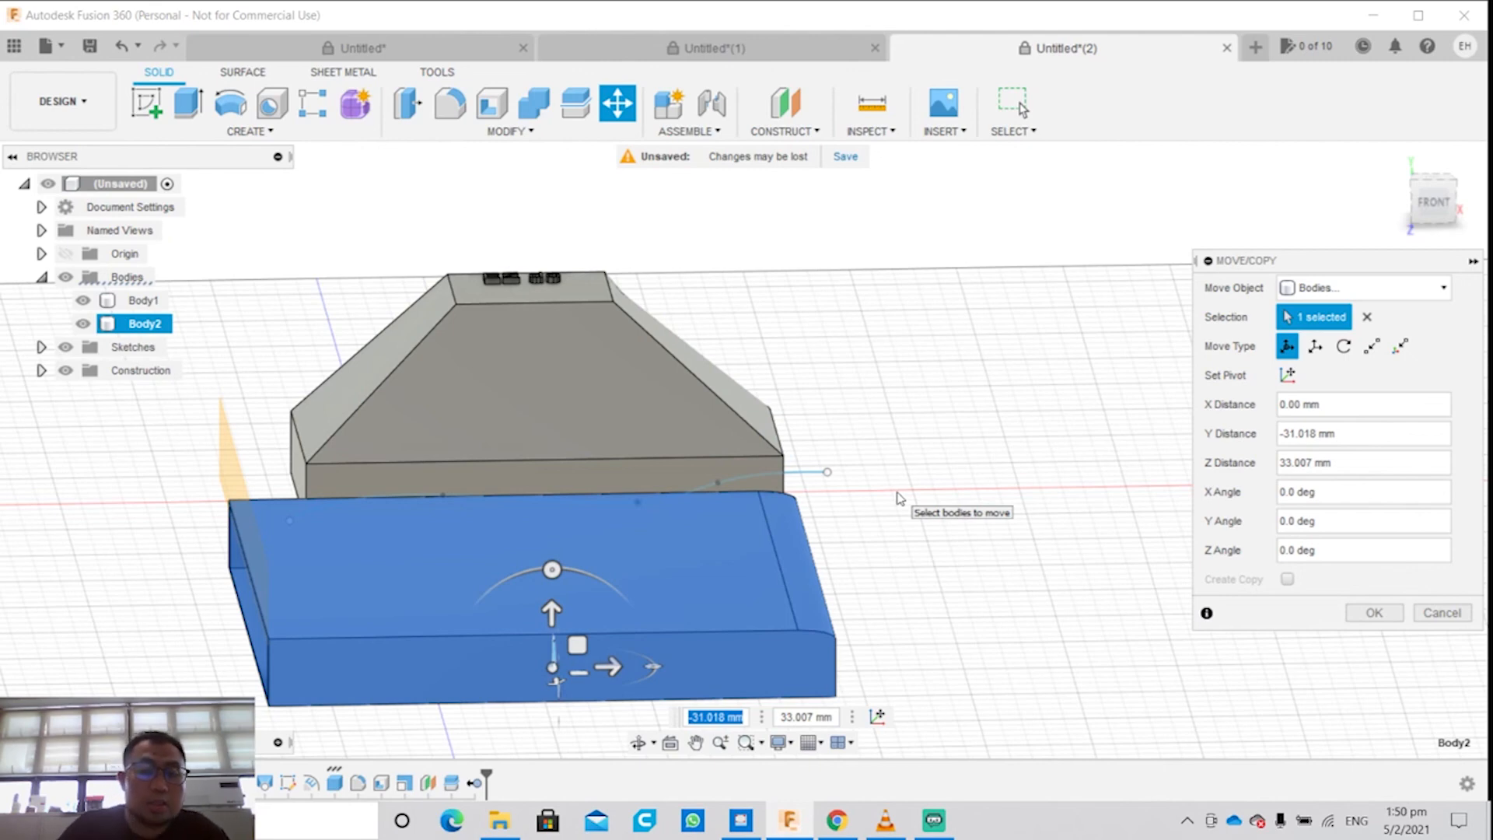
Step: Try to align the centre of the box's front face with the sloped front face of the tapered body (Body1), then undo it
left_click(510, 131)
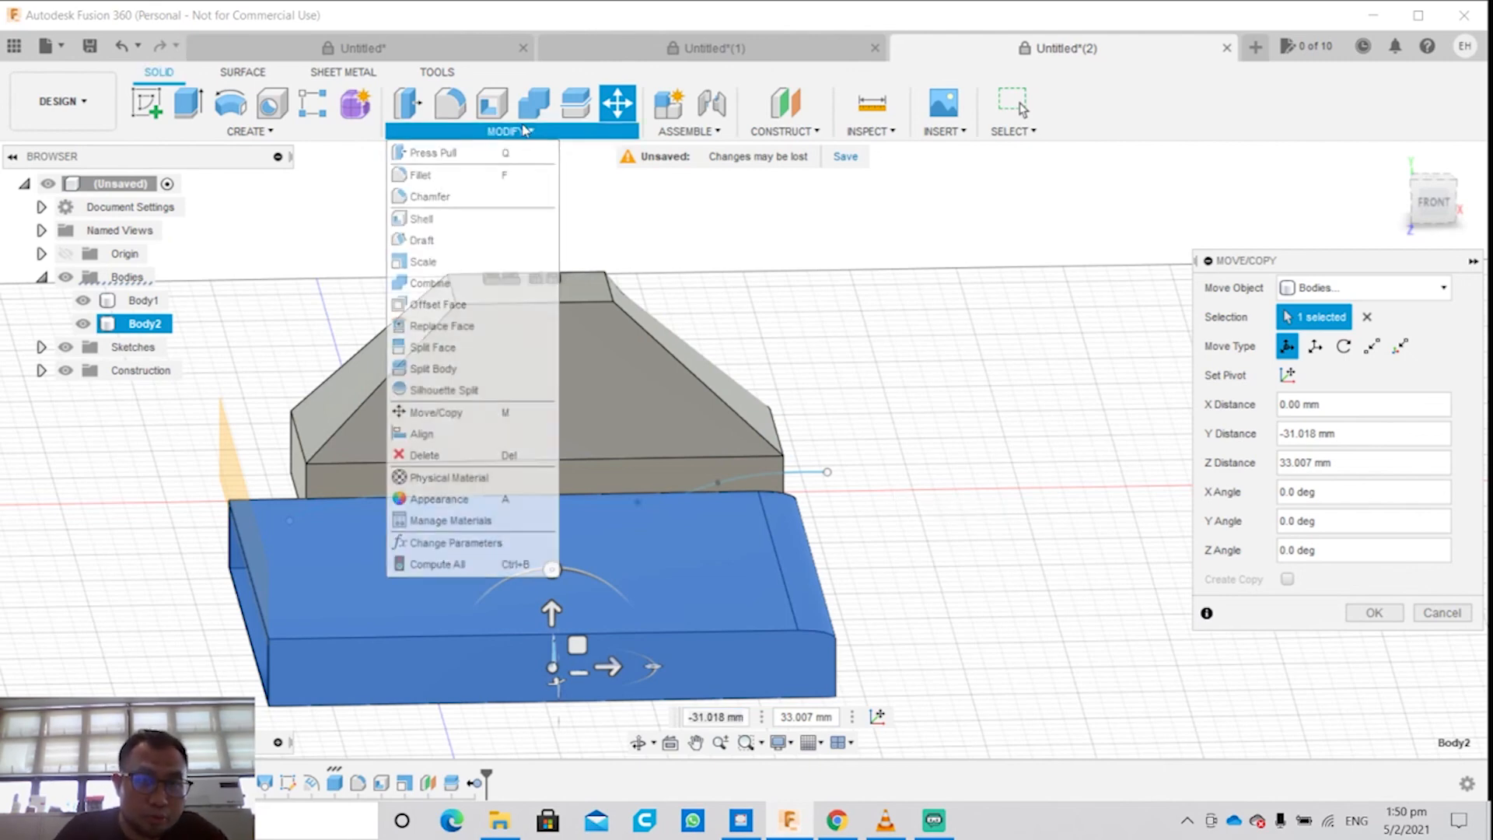
left_click(495, 439)
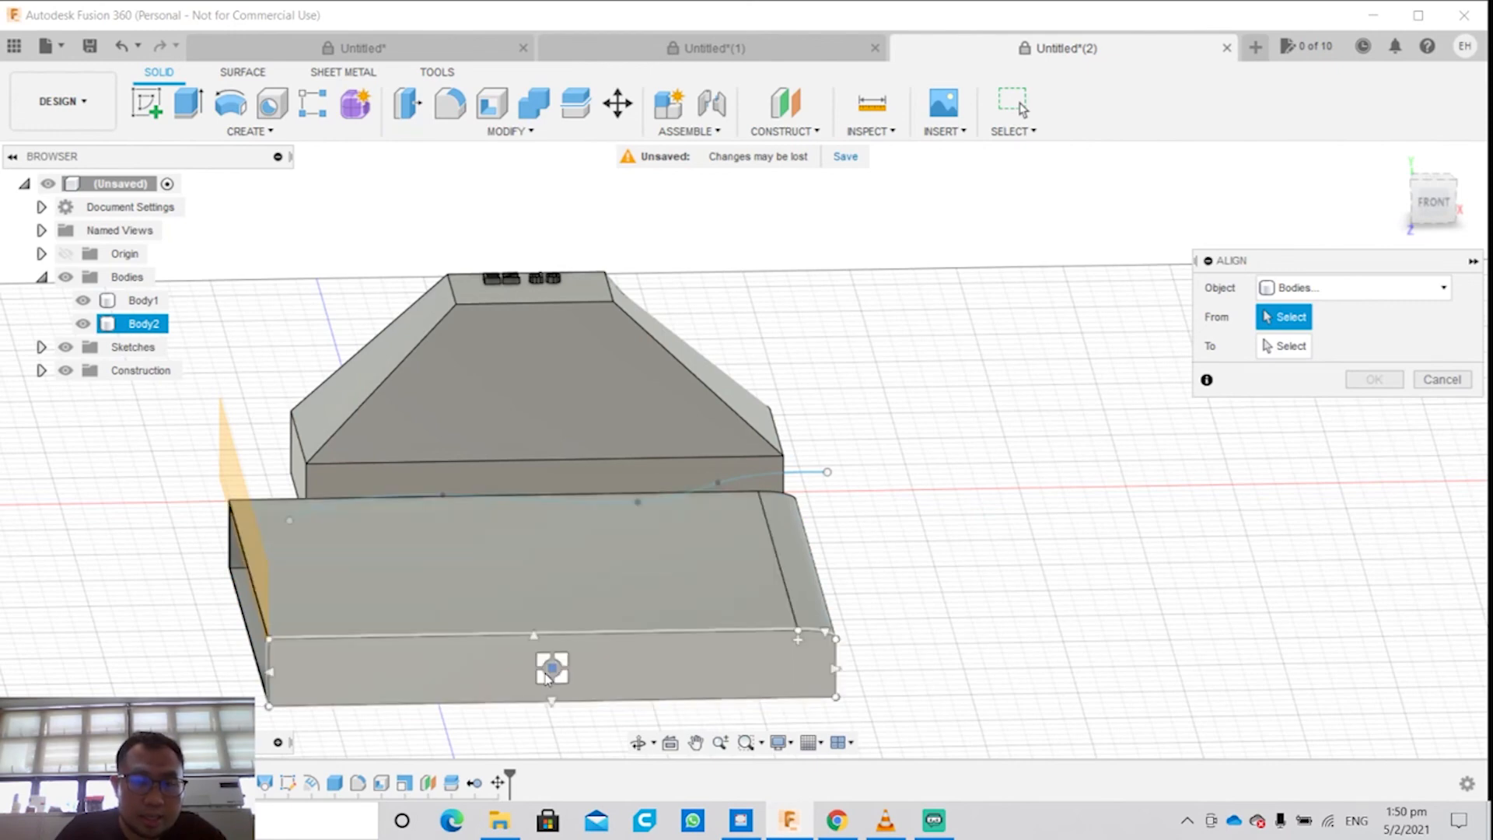
left_click(551, 668)
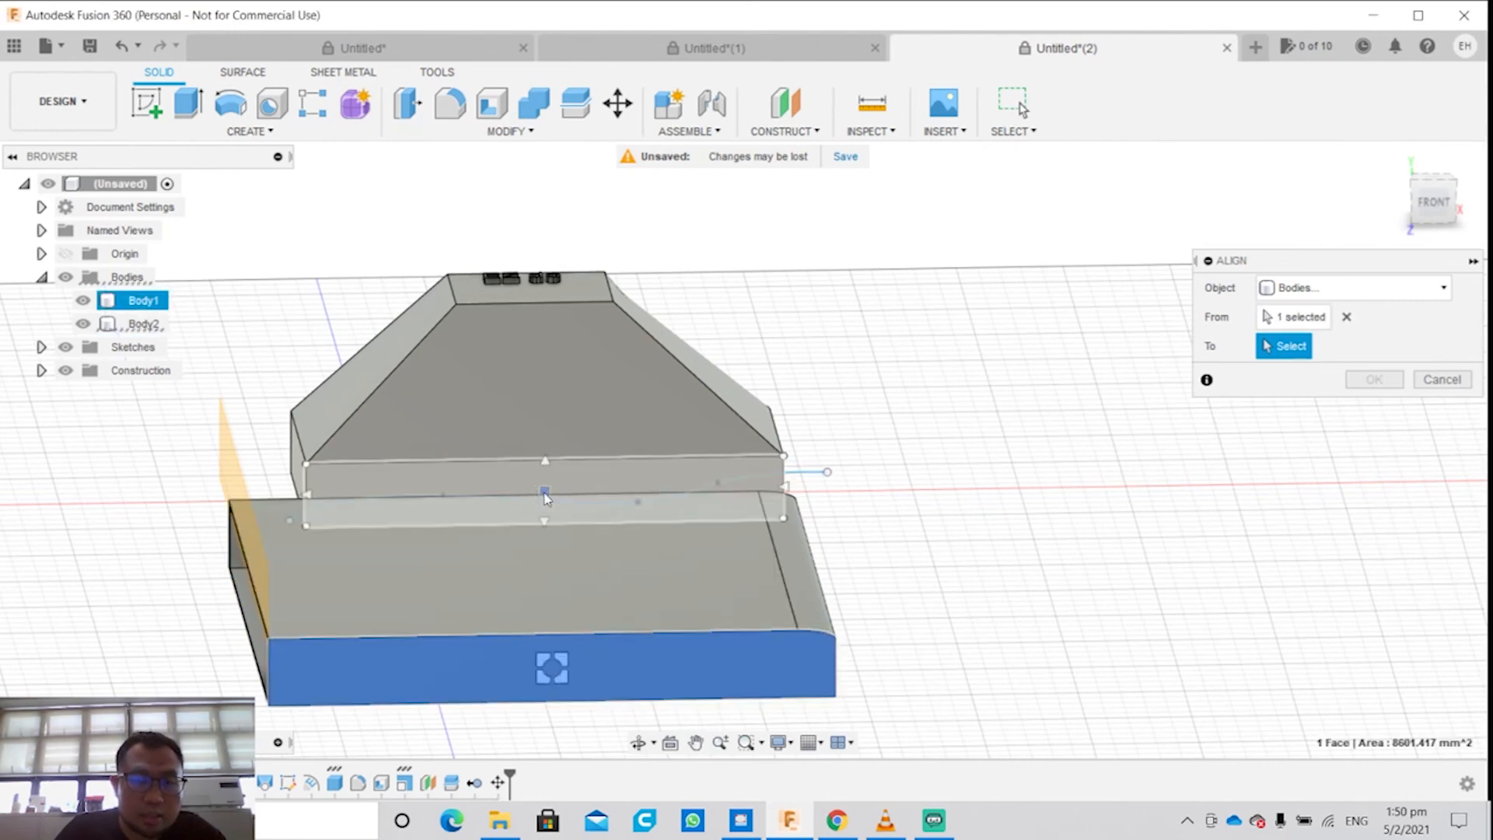
left_click(544, 381)
middle_click_drag(679, 430, 550, 507, "shift")
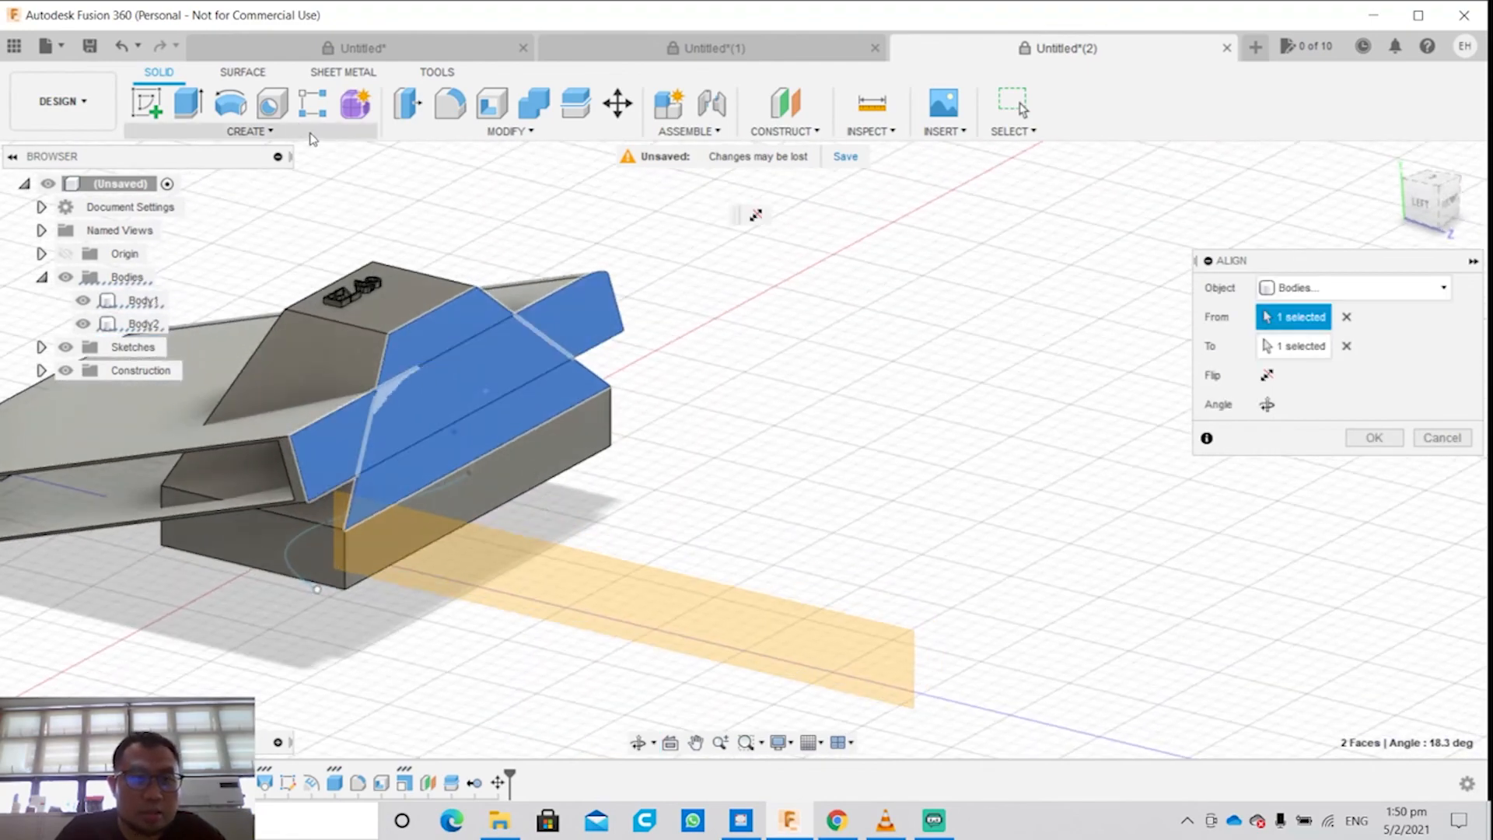
left_click(121, 45)
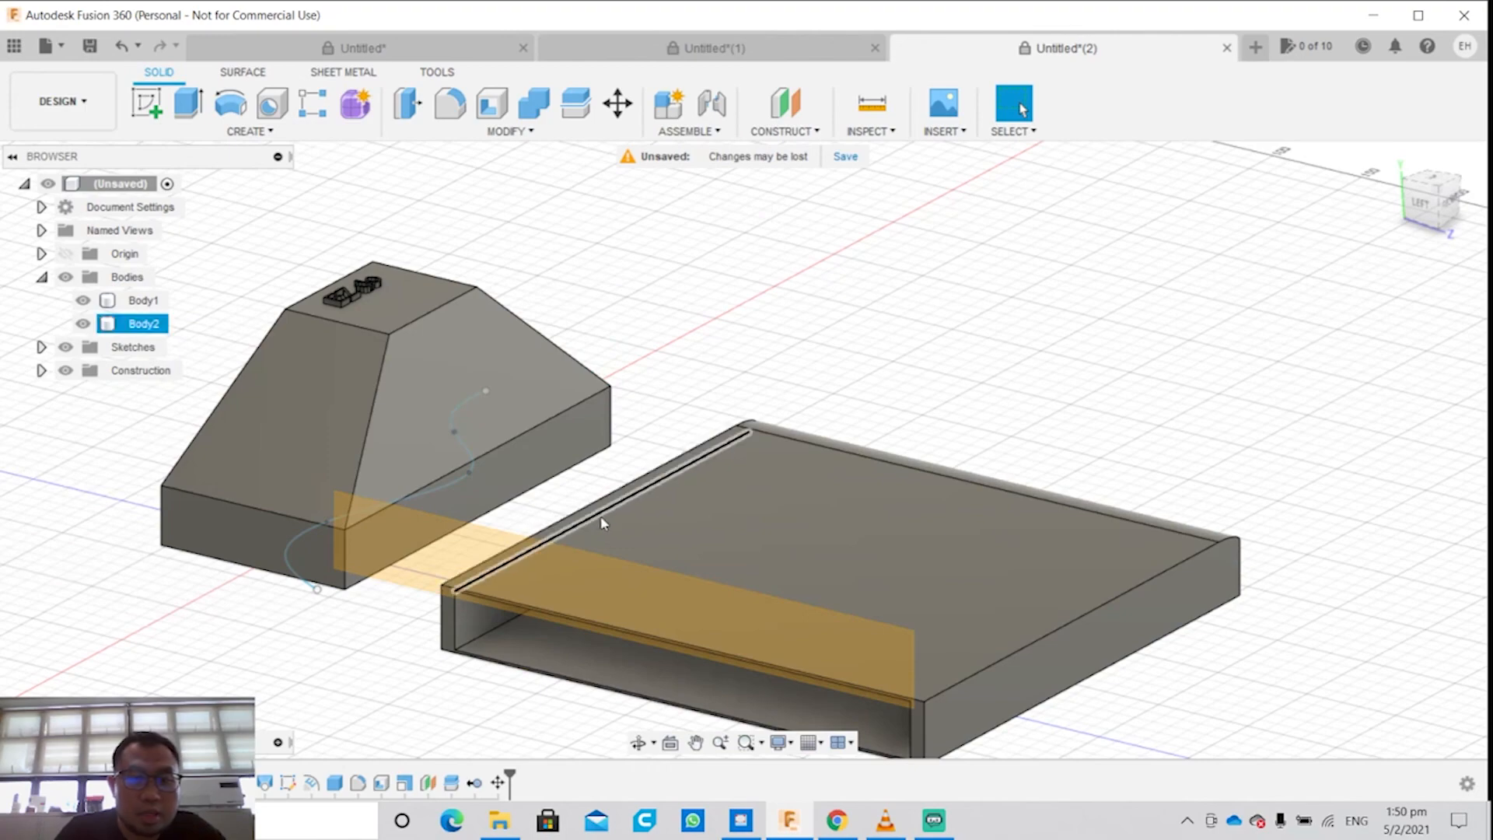
Step: Try to align the box's back face with the vertical front base face of the tapered body (Body1), then cancel the alignment
middle_click_drag(602, 522, 666, 573, "shift")
left_click(650, 585)
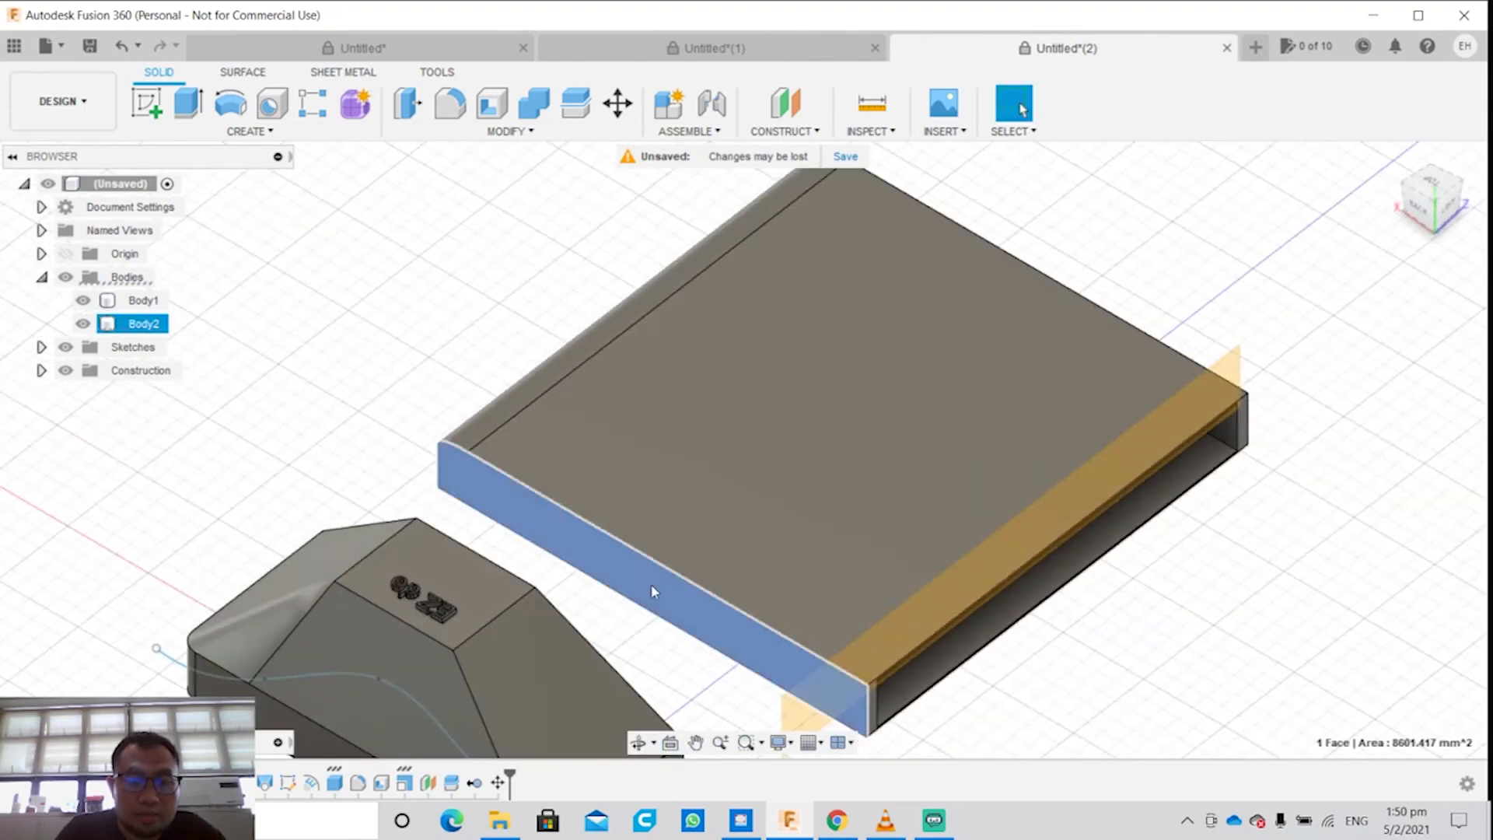
left_click(509, 131)
left_click(475, 438)
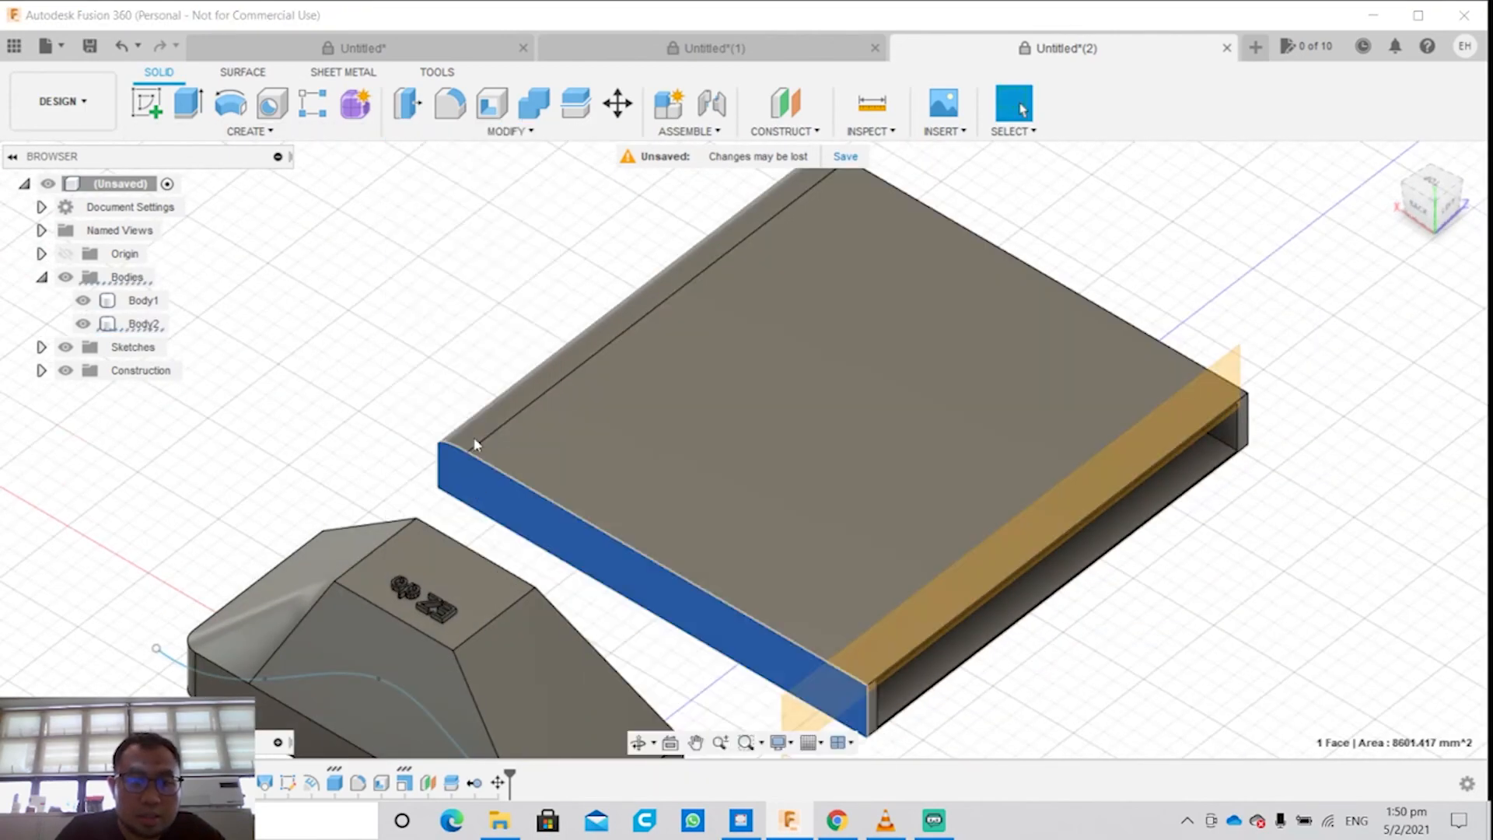
middle_click_drag(642, 587, 657, 553, "shift")
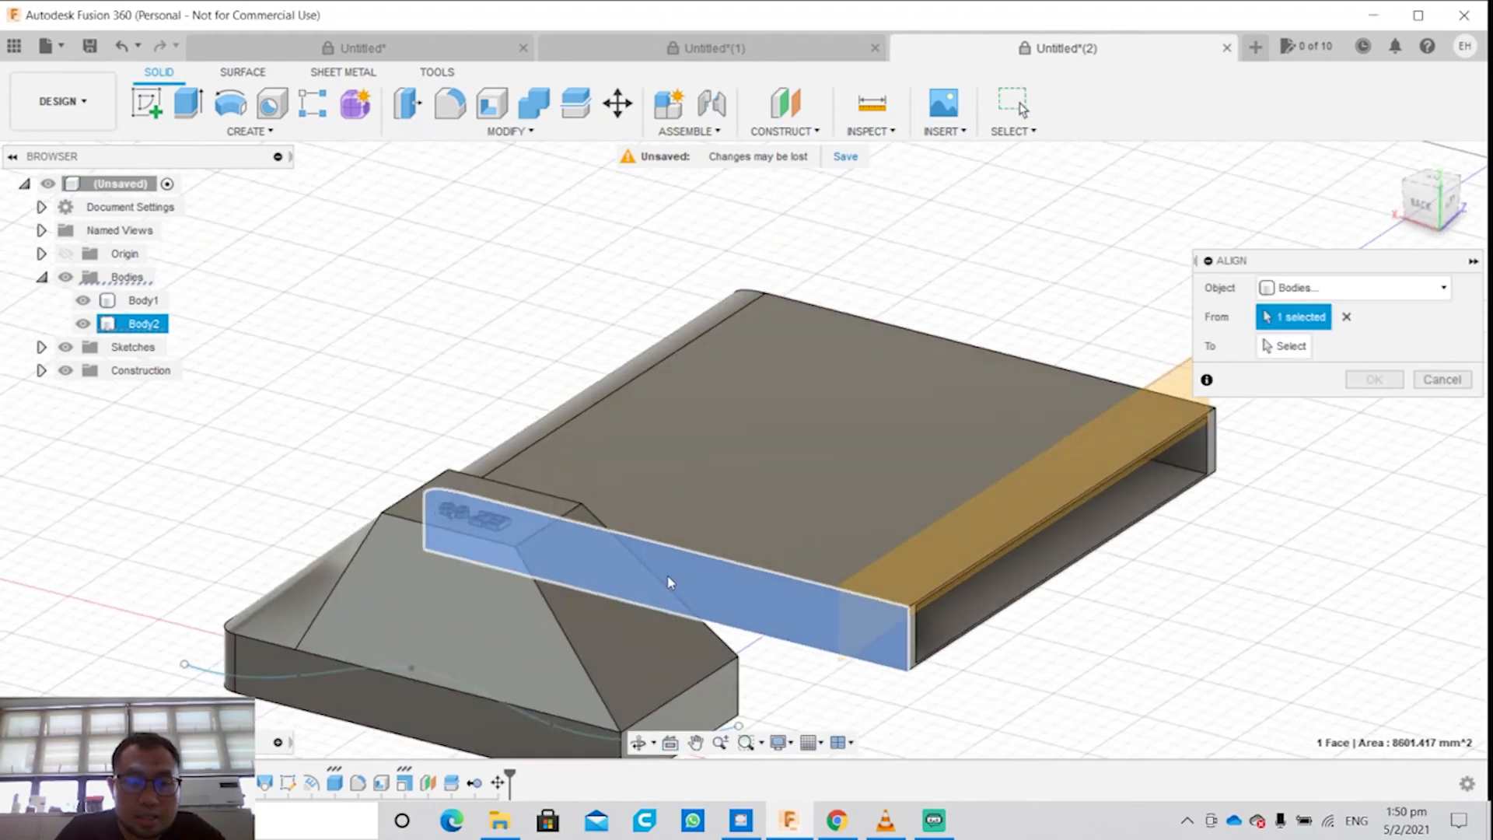
left_click(670, 583)
left_click(674, 585)
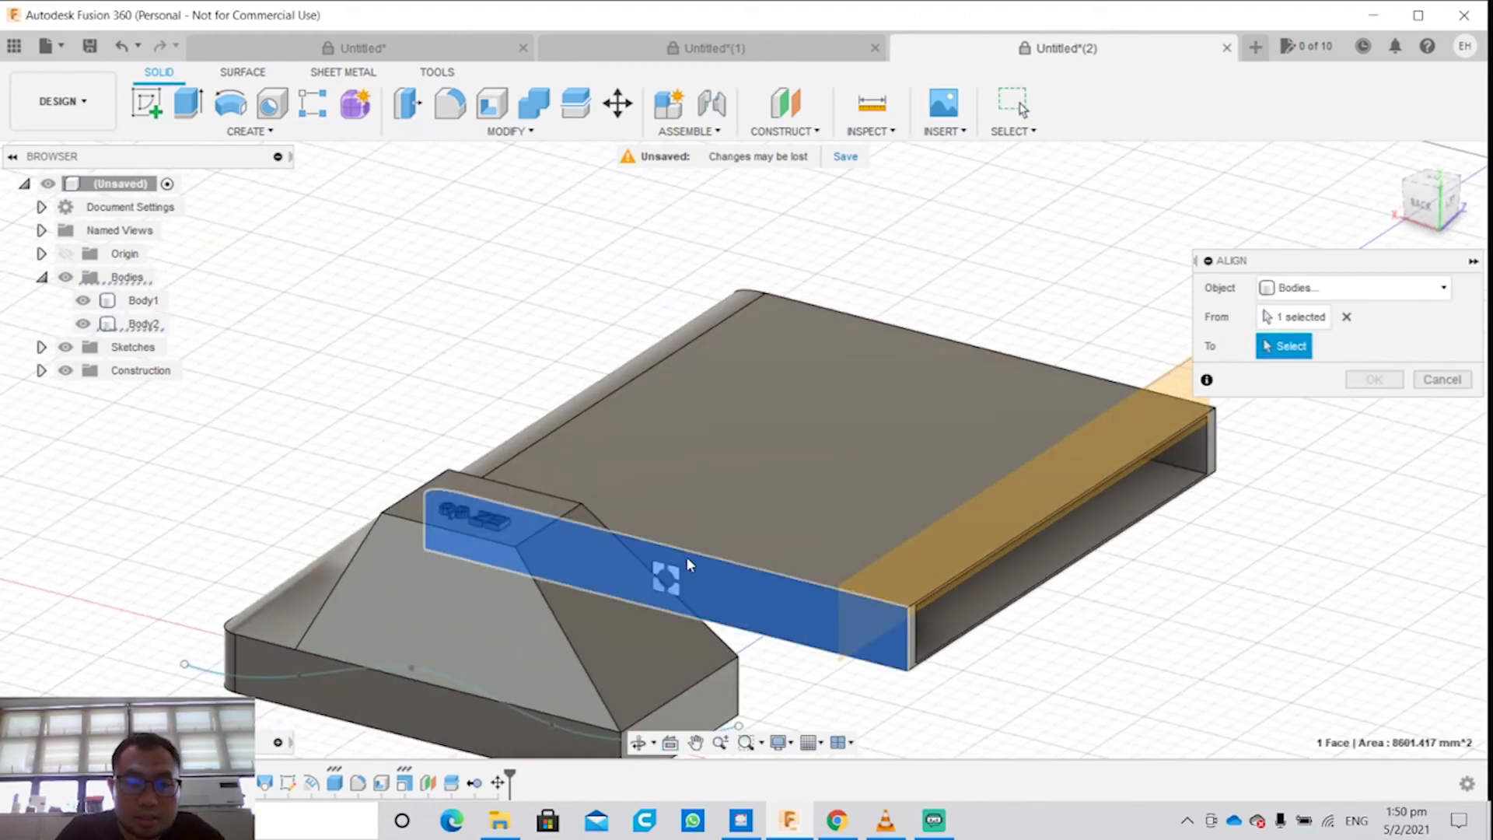
middle_click_drag(686, 557, 513, 426, "shift")
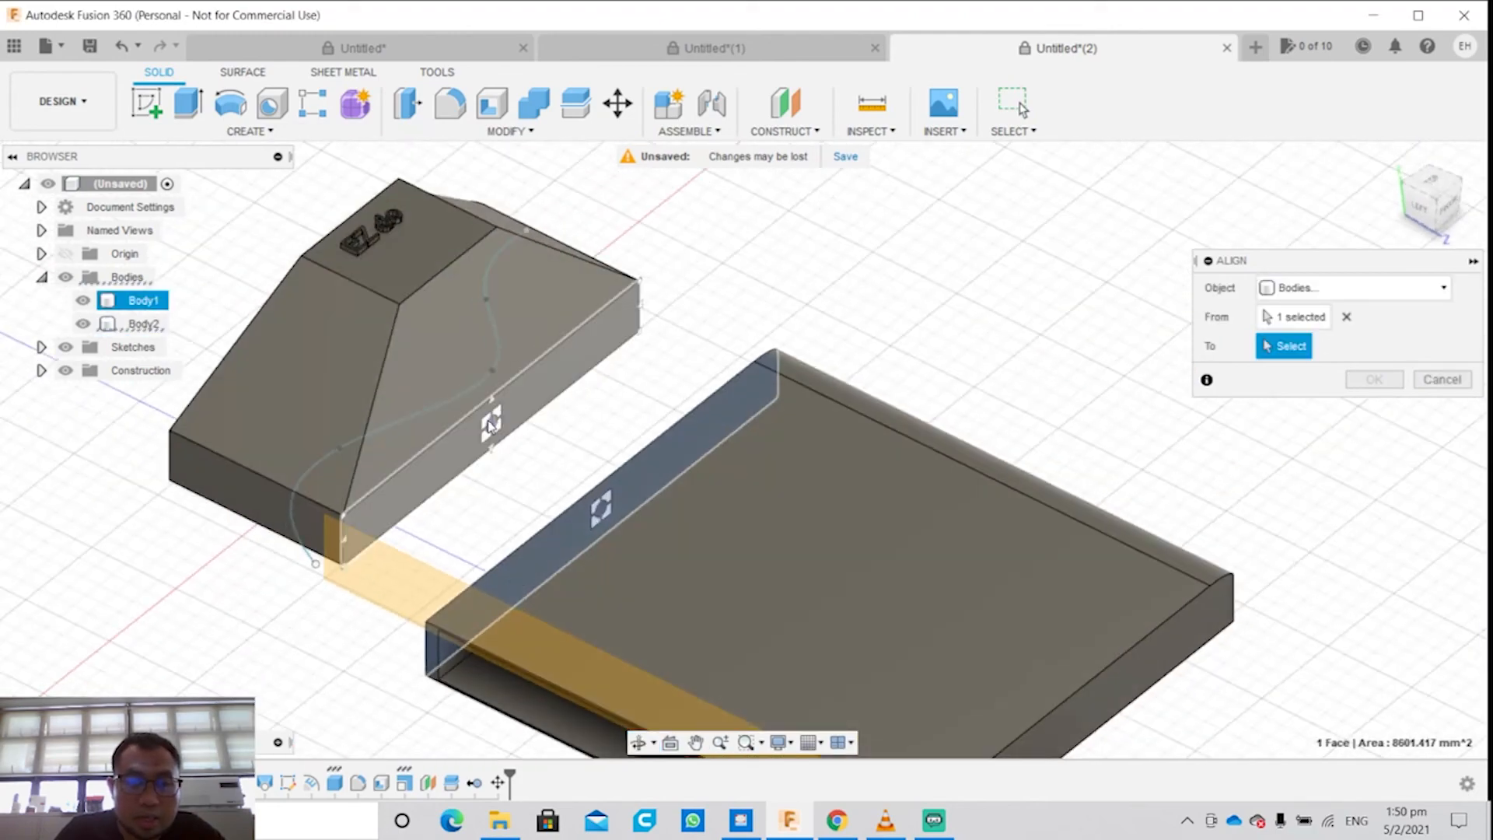
left_click(490, 424)
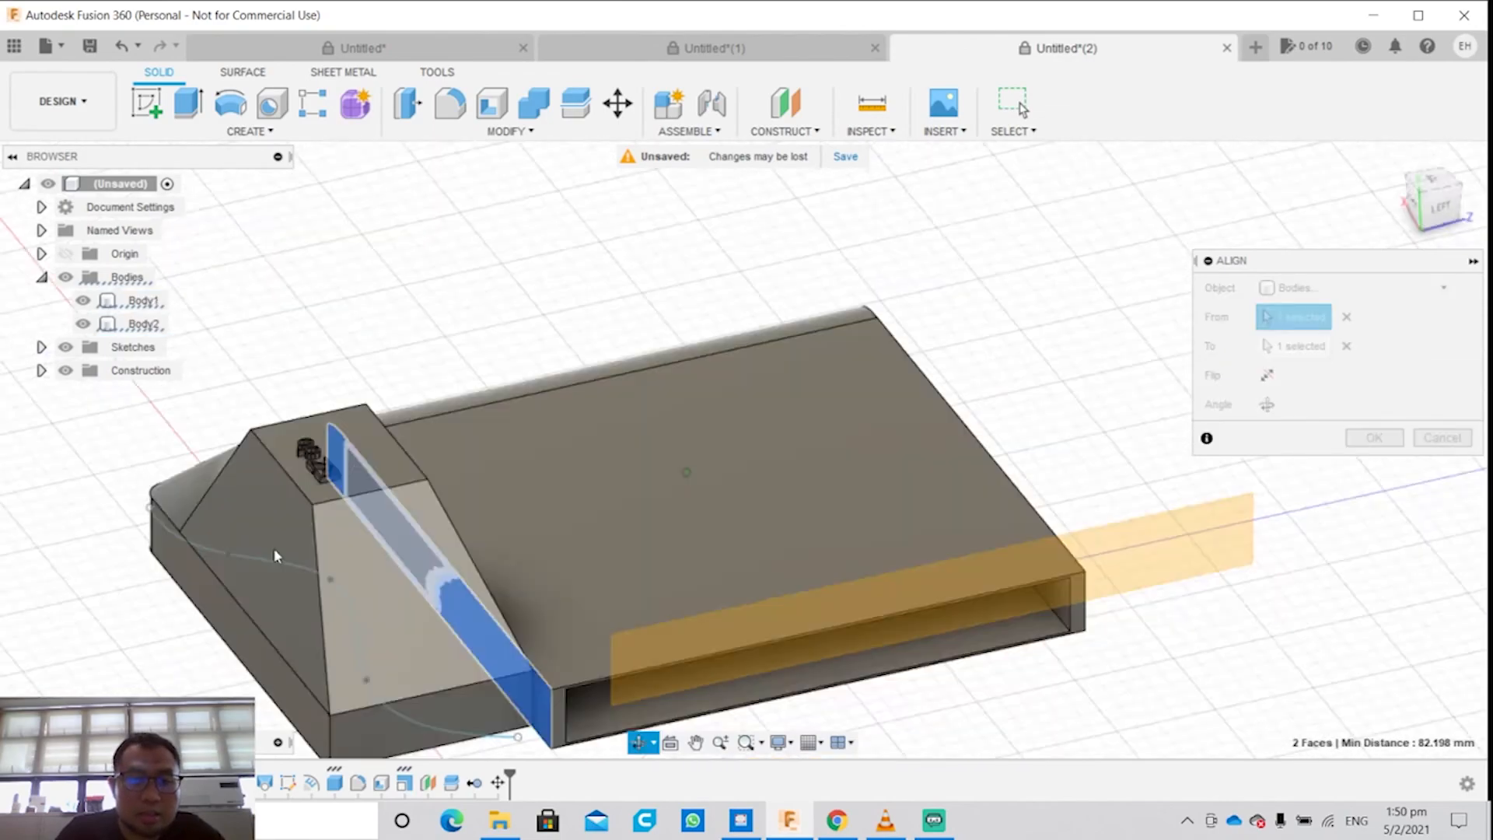
middle_click_drag(274, 555, 396, 526, "shift")
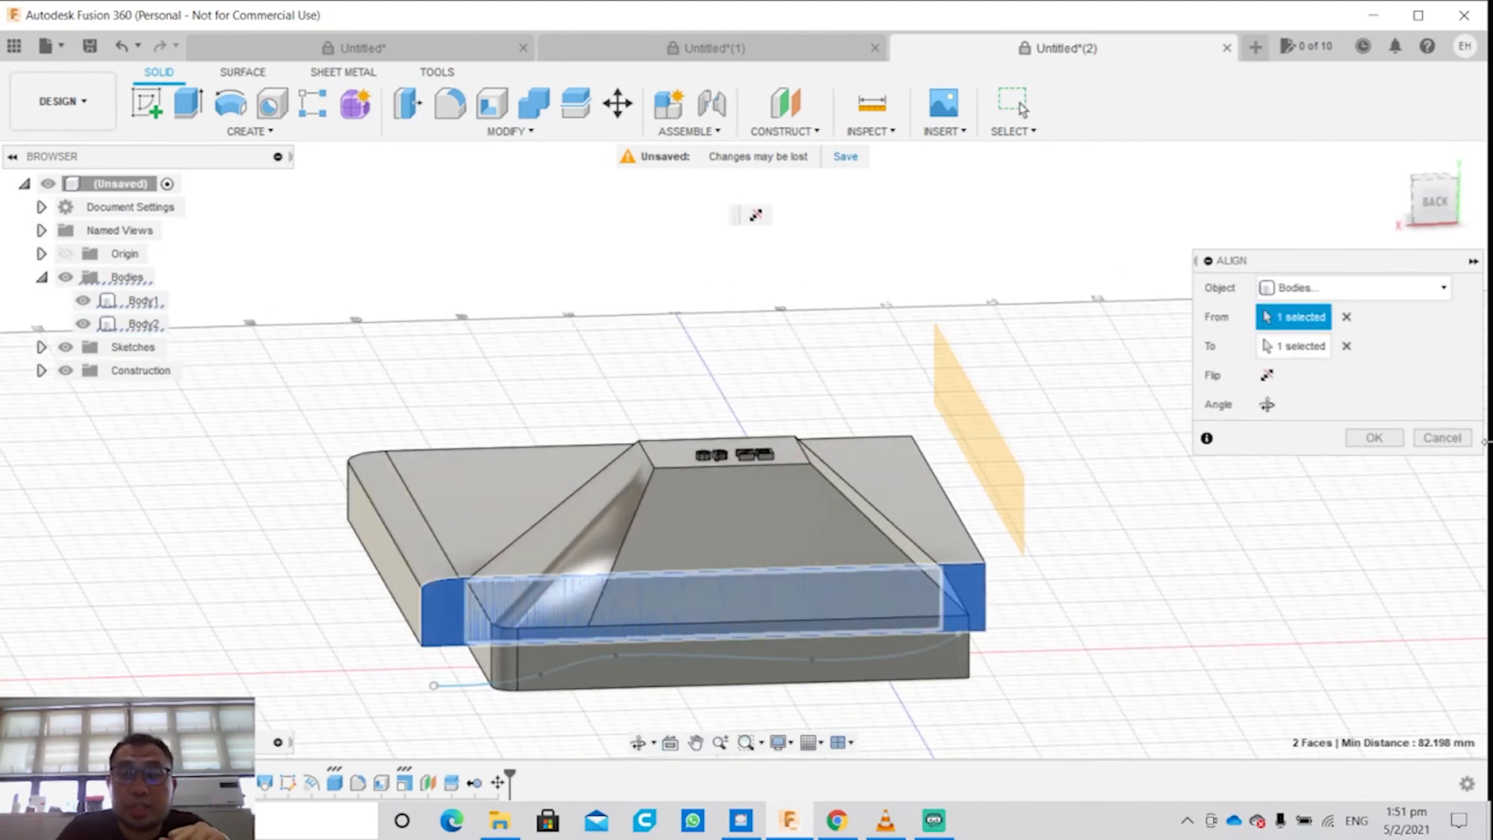
left_click(1443, 438)
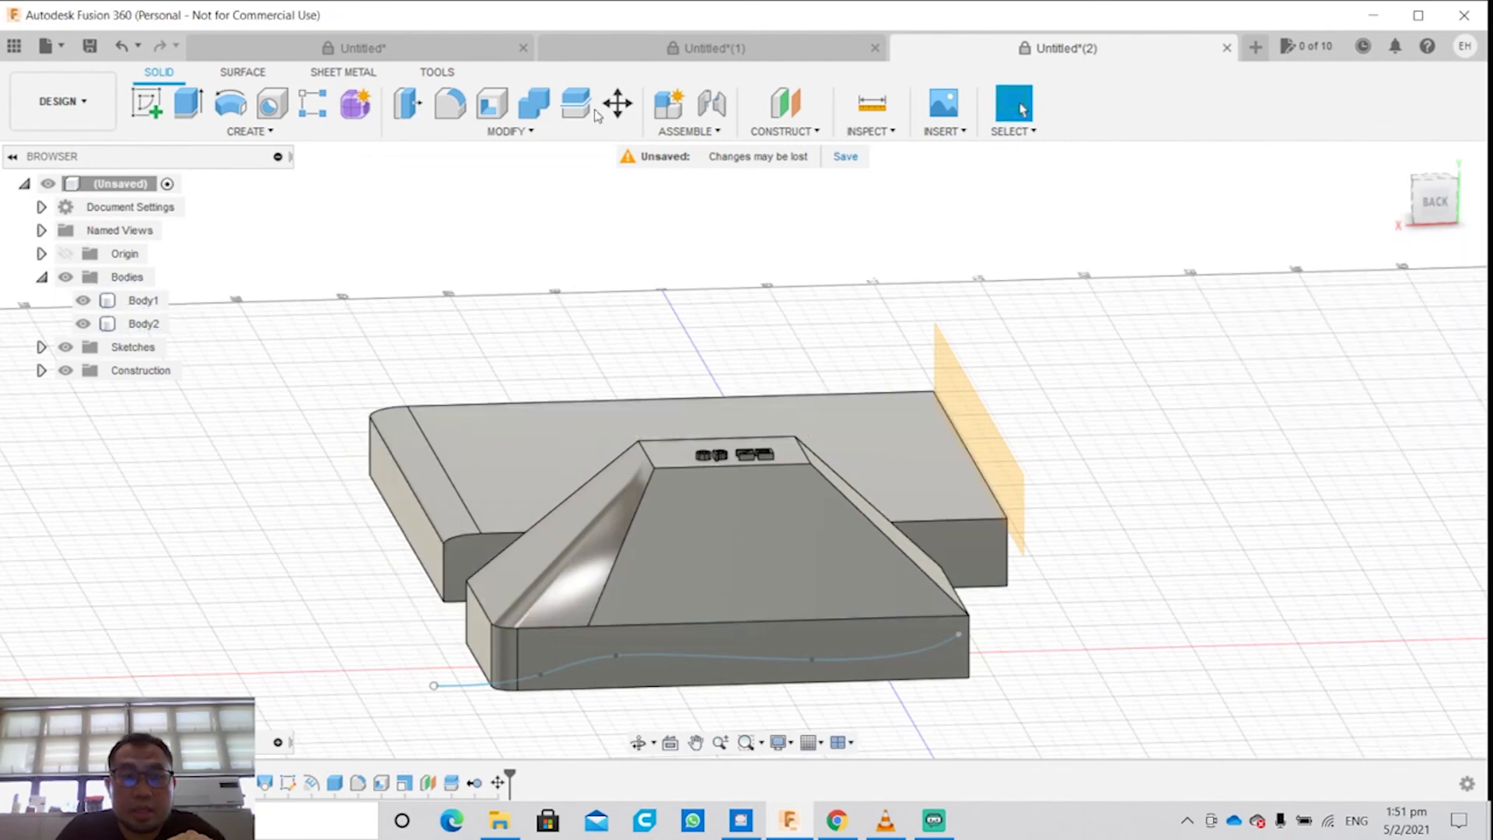
left_click(576, 129)
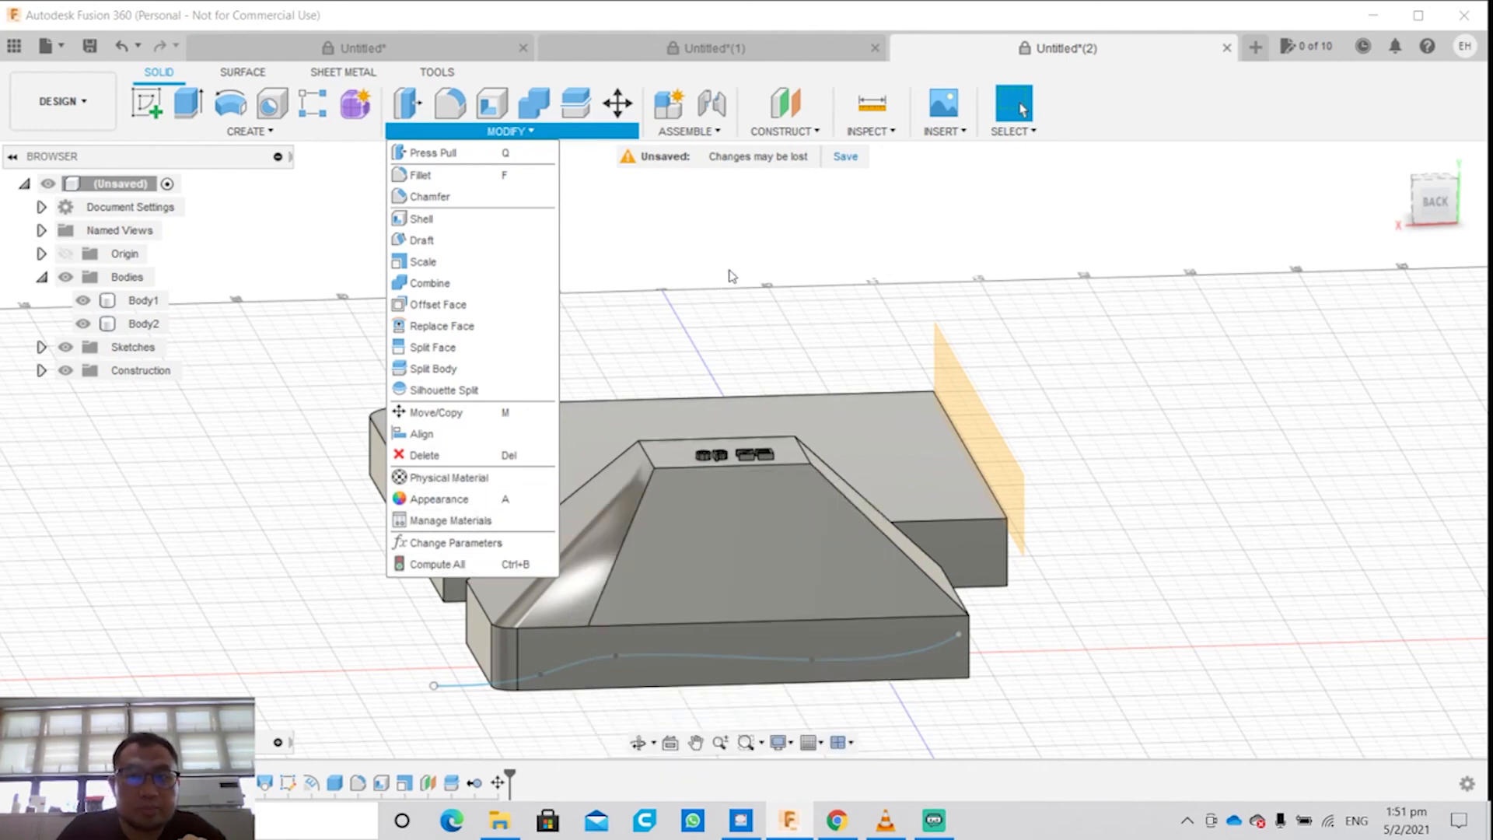
left_click(731, 276)
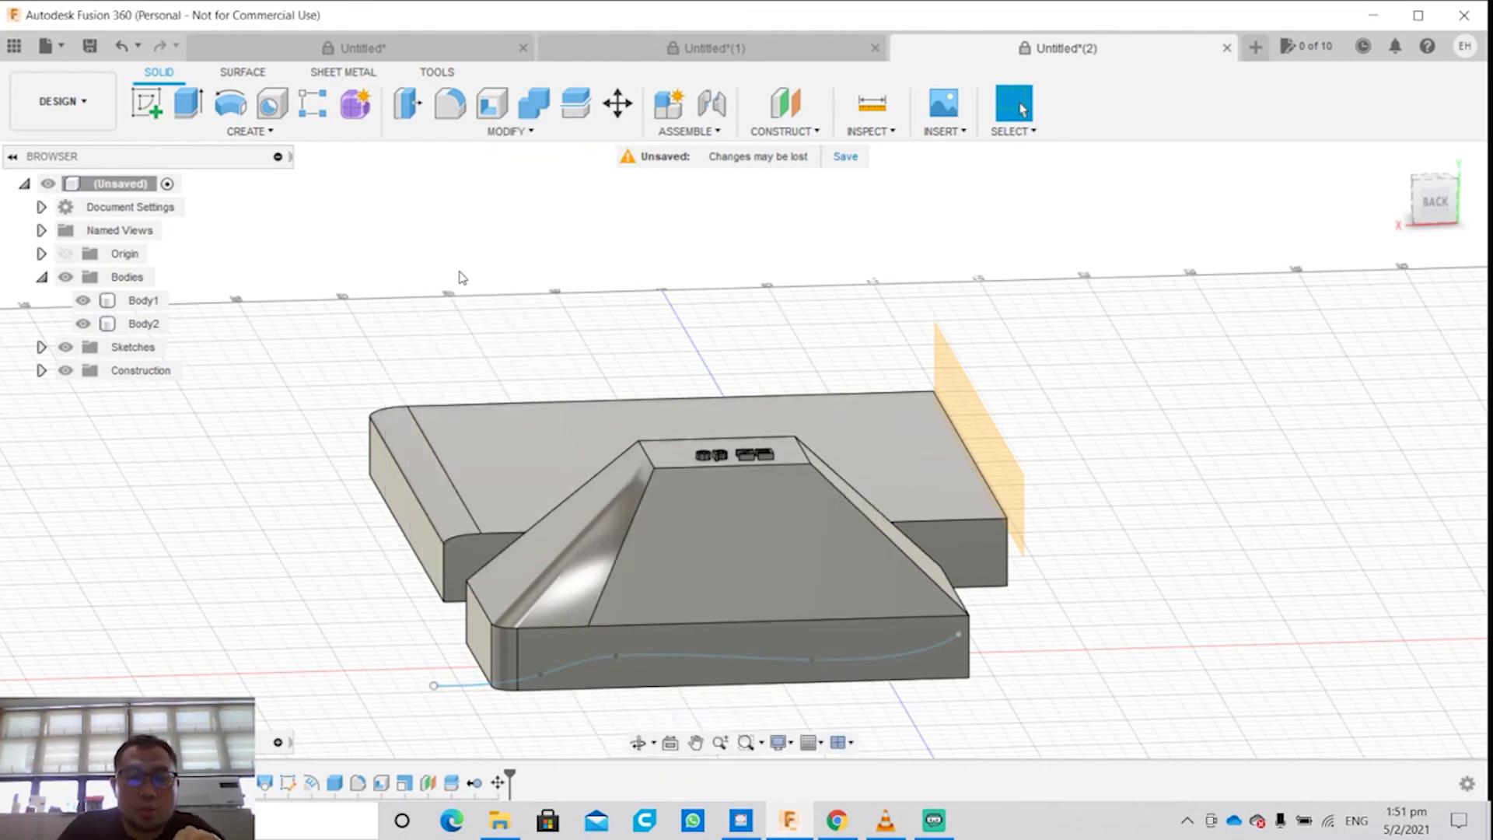